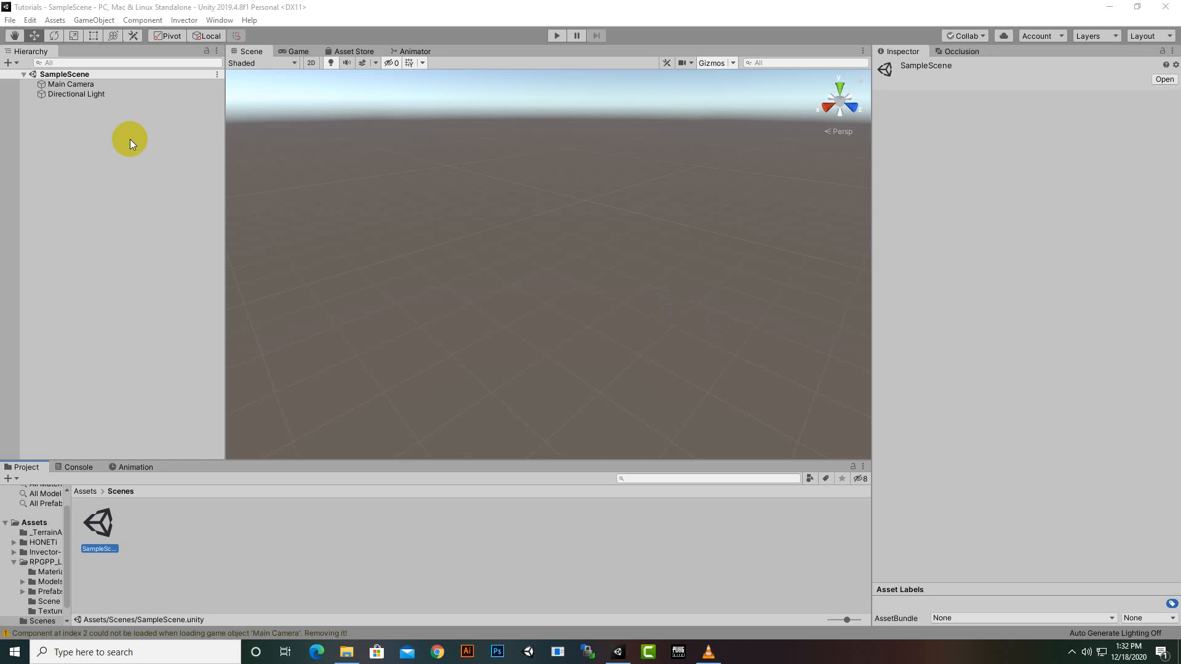
Review the project's Invector-3rdPersonController asset folder and the RPG Poly Pack - Lite page in the Asset Store.
{"action": "left_click", "coordinate": [85, 491]}
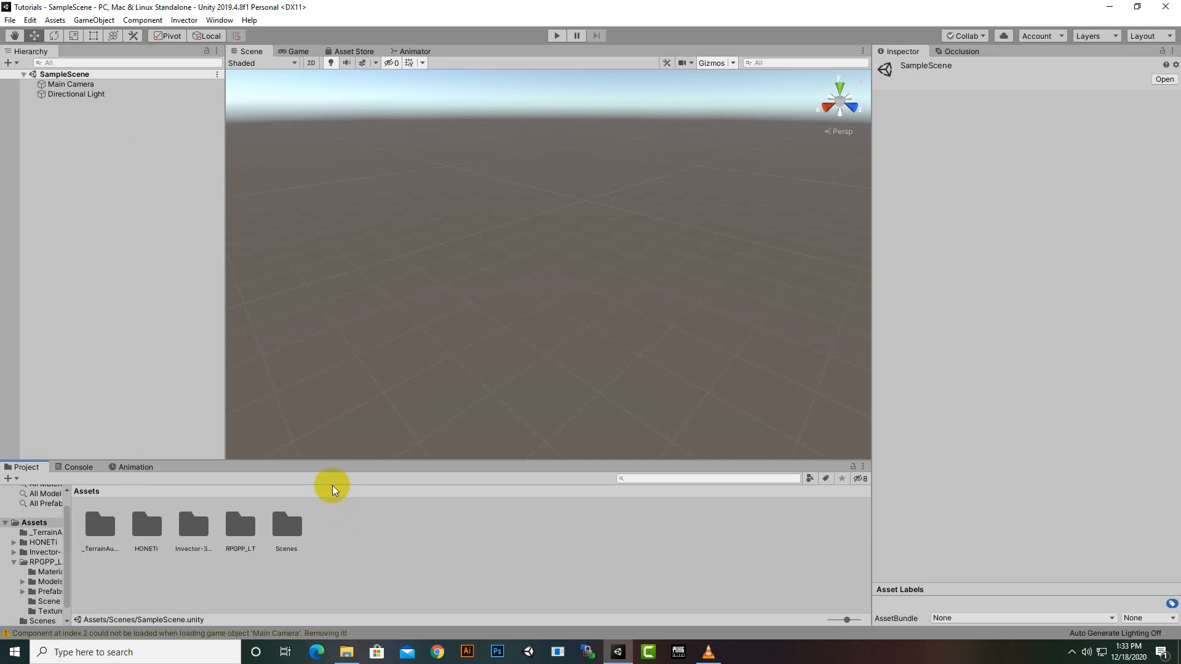
{"action": "left_click", "coordinate": [193, 550]}
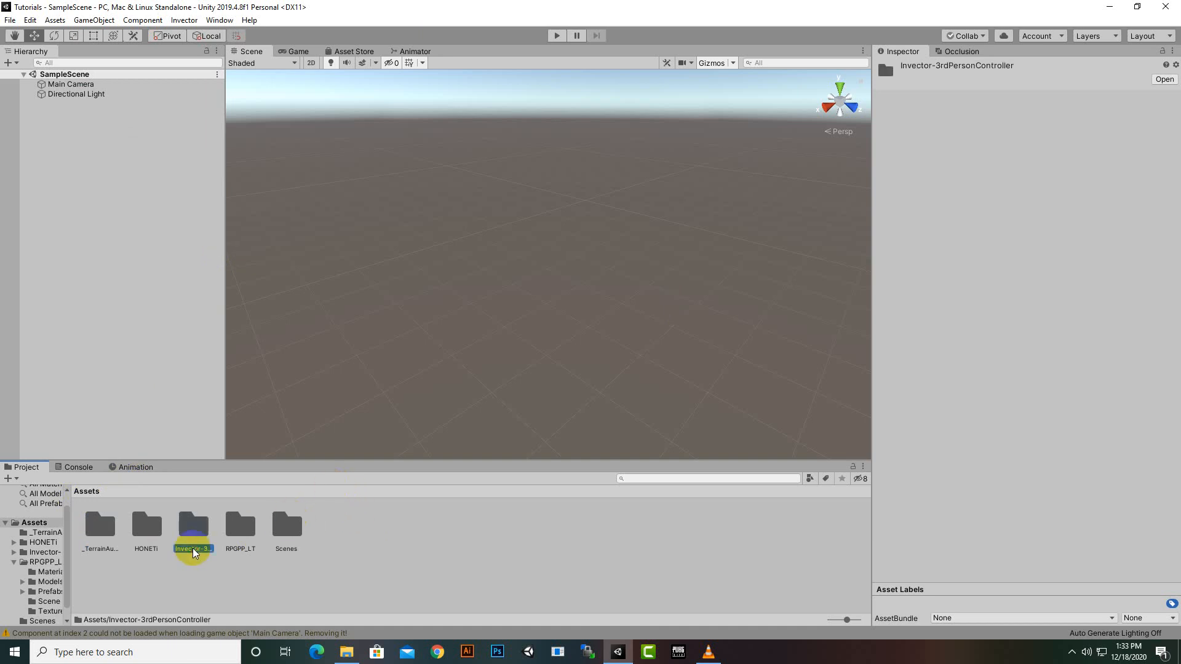
{"action": "double_click", "coordinate": [194, 550]}
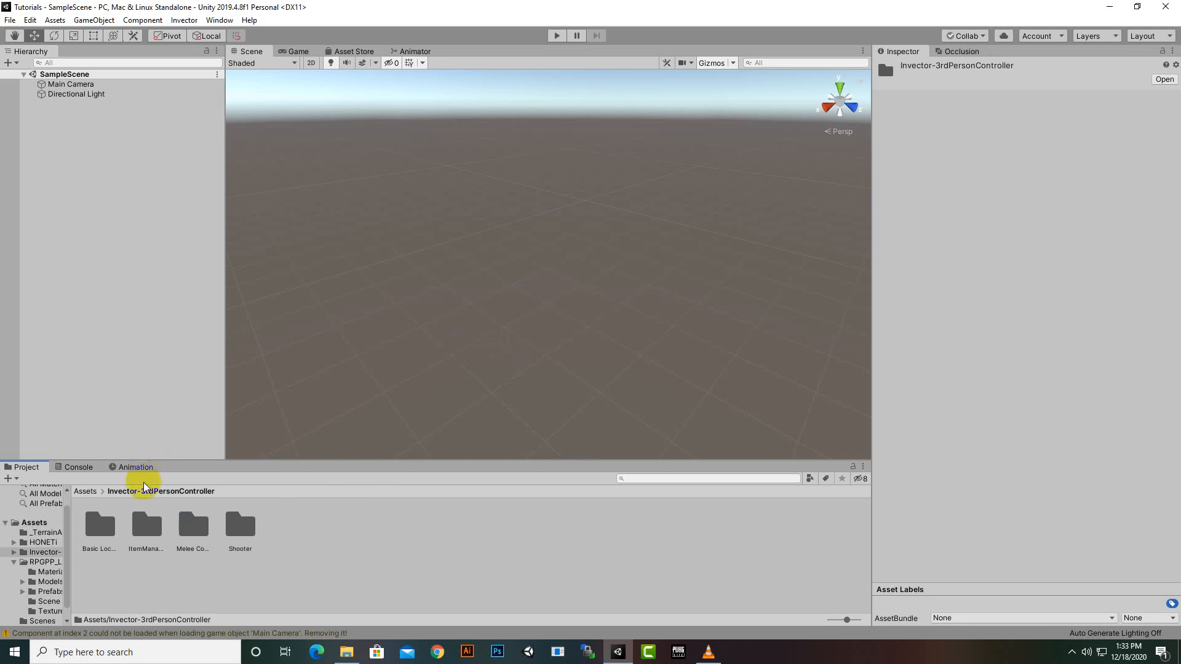
{"action": "left_click", "coordinate": [86, 492]}
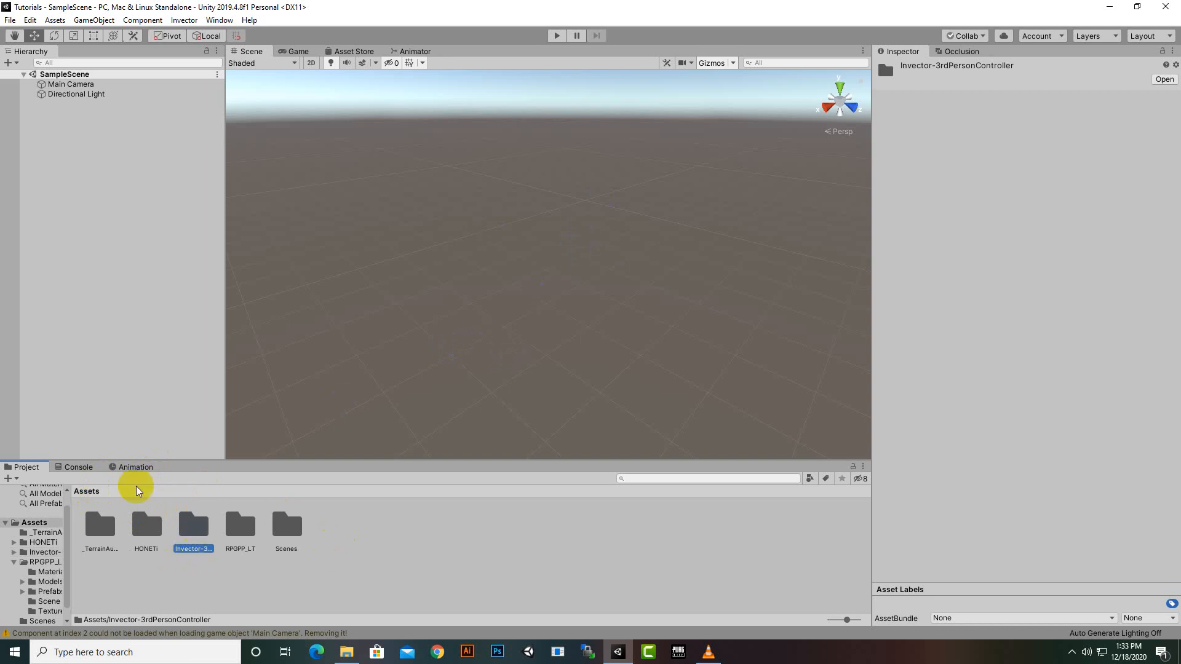
{"action": "left_click", "coordinate": [337, 52]}
{"action": "scroll", "coordinate": [522, 269], "scroll_direction": "down", "scroll_amount": 2}
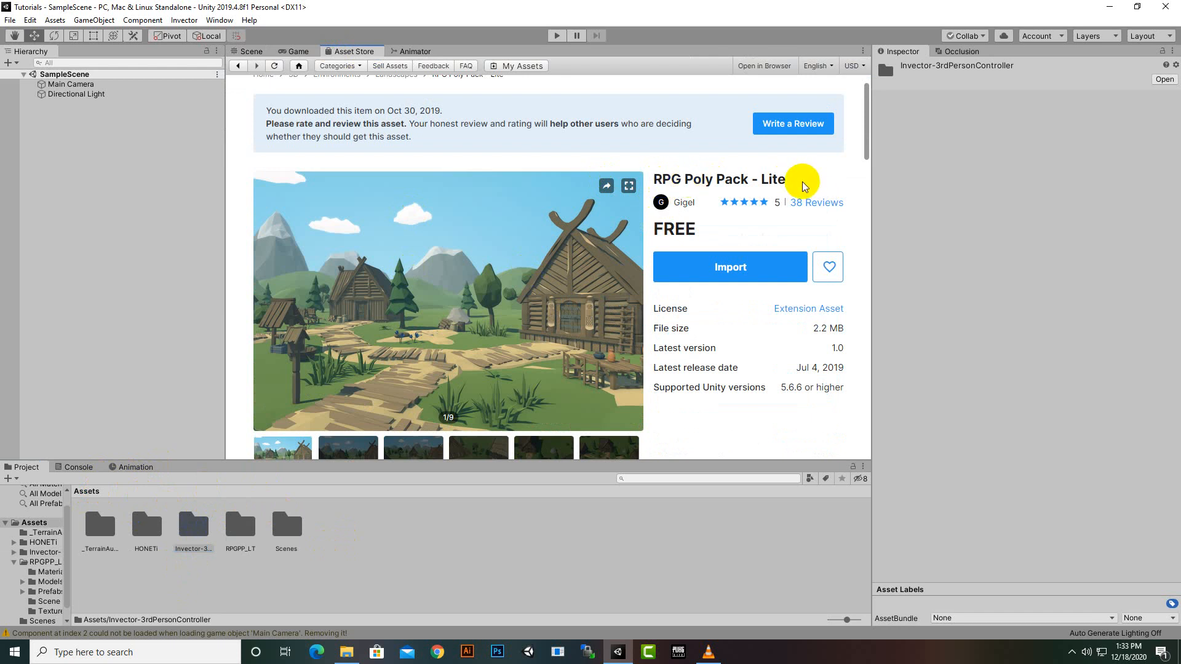
{"action": "left_click_drag", "start_coordinate": [804, 185], "coordinate": [662, 179]}
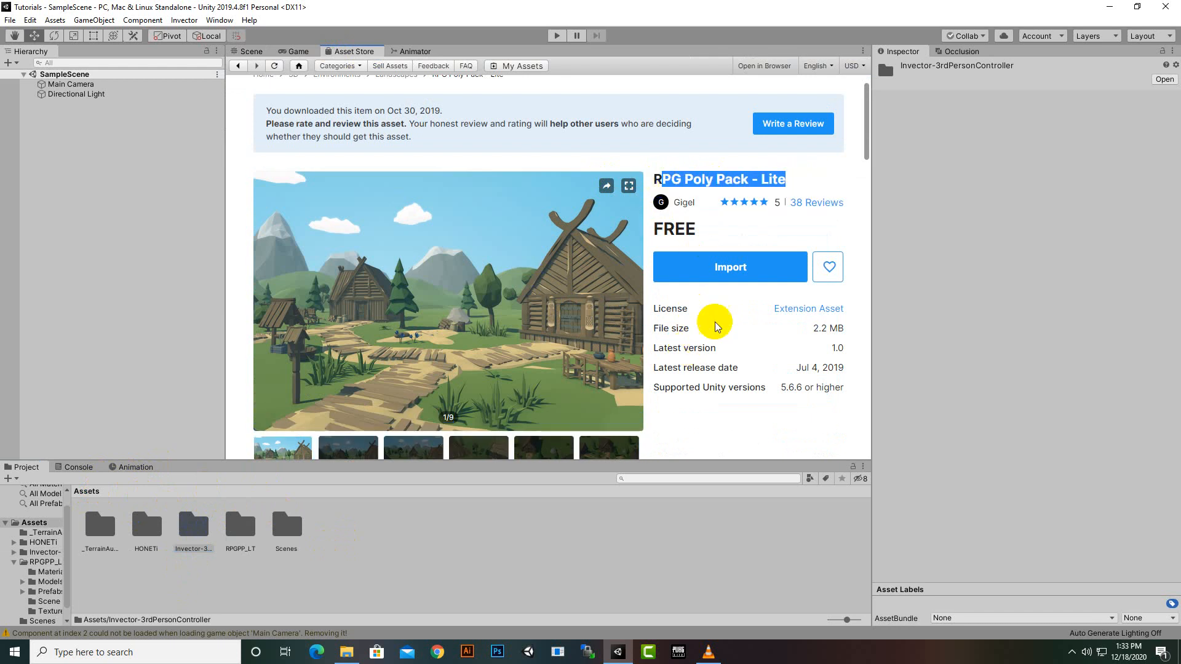
Open the demo scene rpgpp_lt_scene_1.0 from the RPGPP_LT/Scene asset folder.
{"action": "left_click", "coordinate": [273, 584]}
{"action": "double_click", "coordinate": [287, 524]}
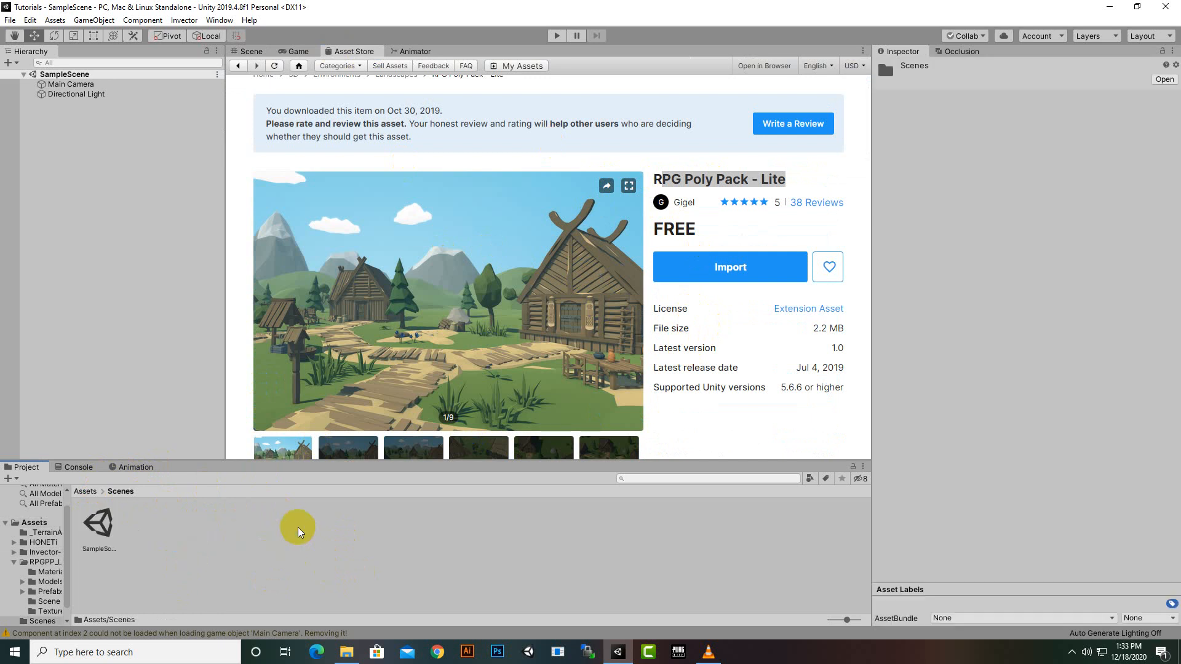
{"action": "left_click", "coordinate": [88, 492]}
{"action": "double_click", "coordinate": [255, 530]}
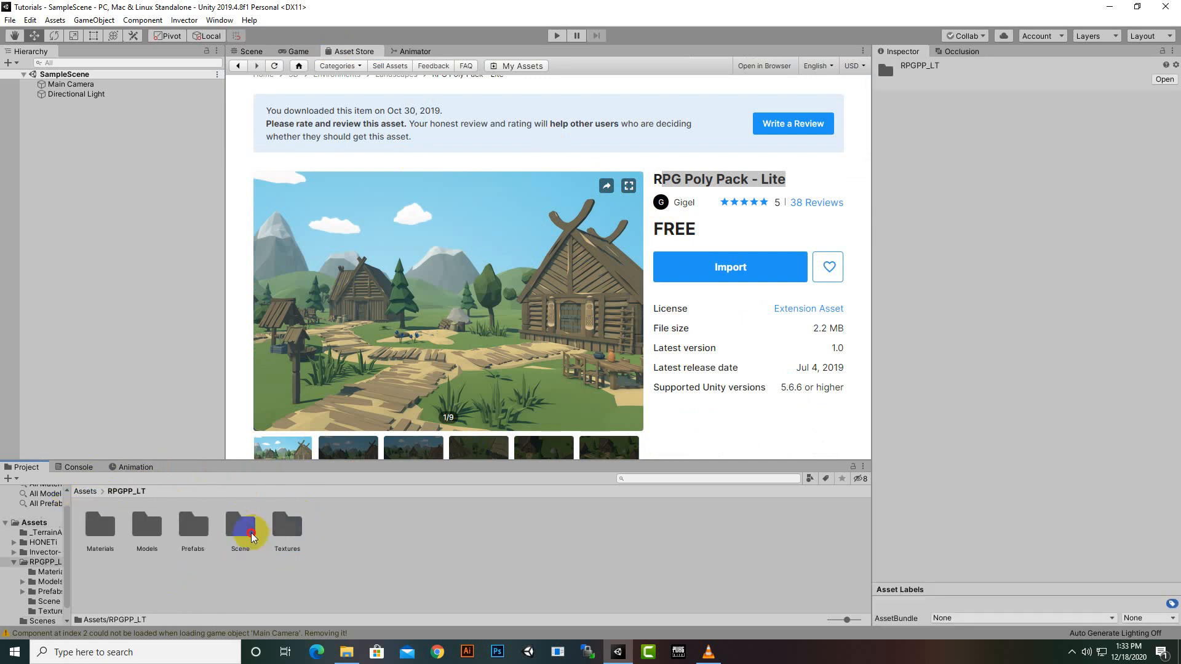
{"action": "double_click", "coordinate": [239, 526]}
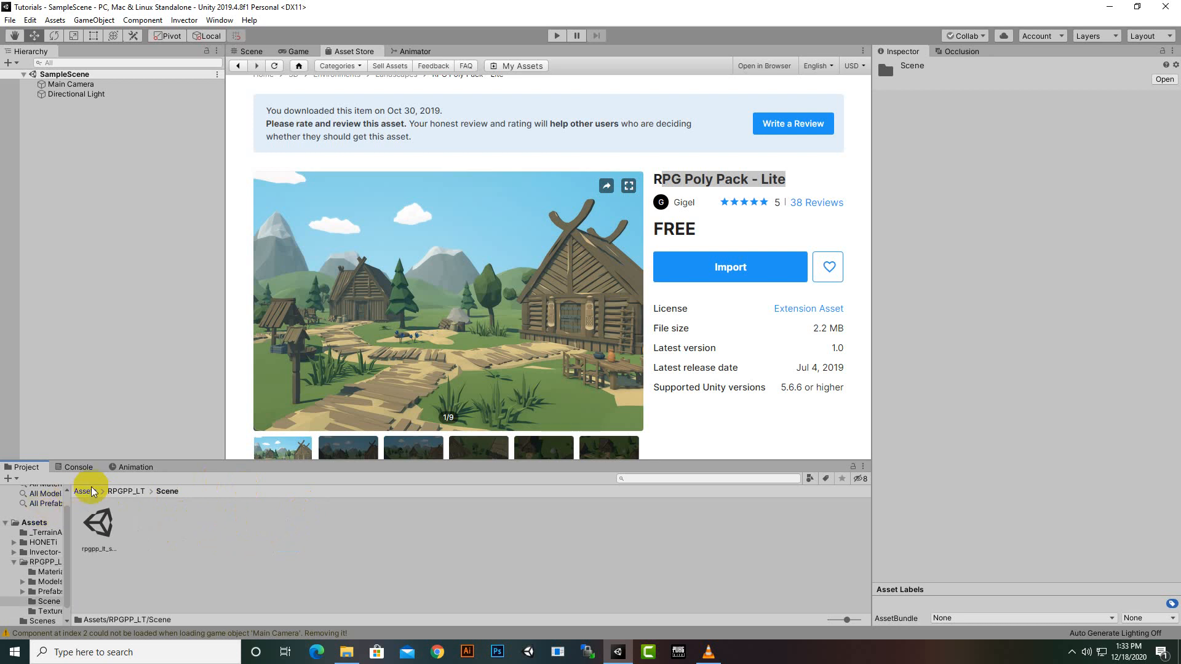
{"action": "left_click", "coordinate": [94, 531]}
{"action": "double_click", "coordinate": [94, 530]}
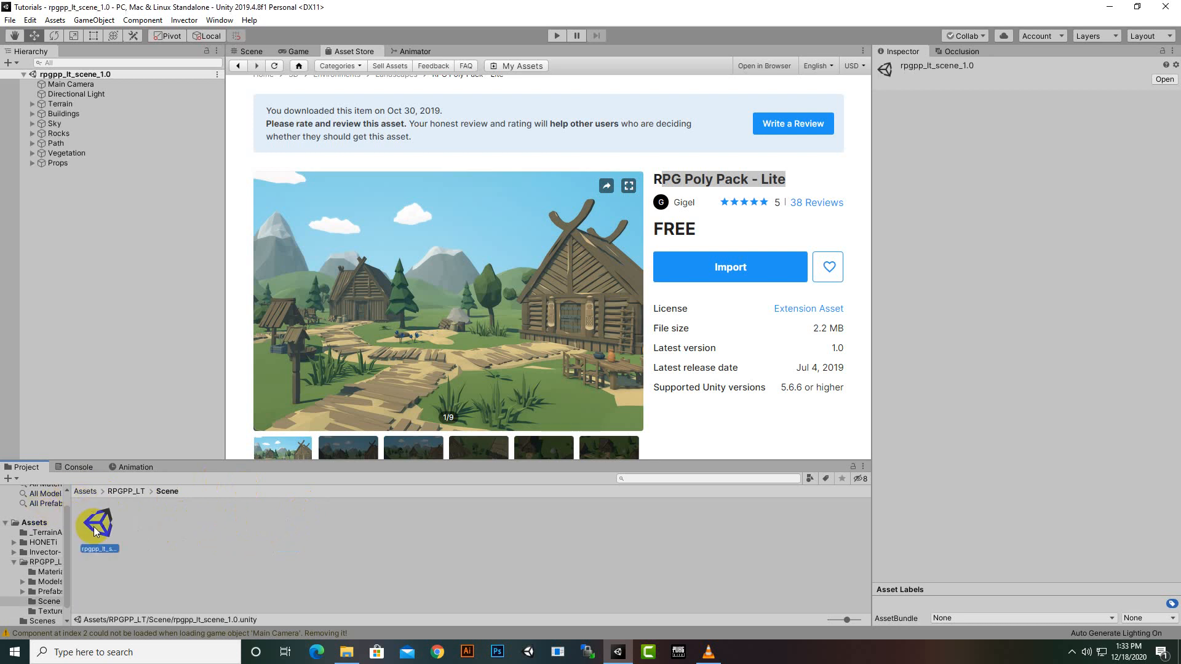
Examine the village environment of the opened demo scene in the Scene view, including the hills, houses and paths.
{"action": "left_click", "coordinate": [248, 52]}
{"action": "scroll", "coordinate": [387, 150], "scroll_direction": "down", "scroll_amount": 5}
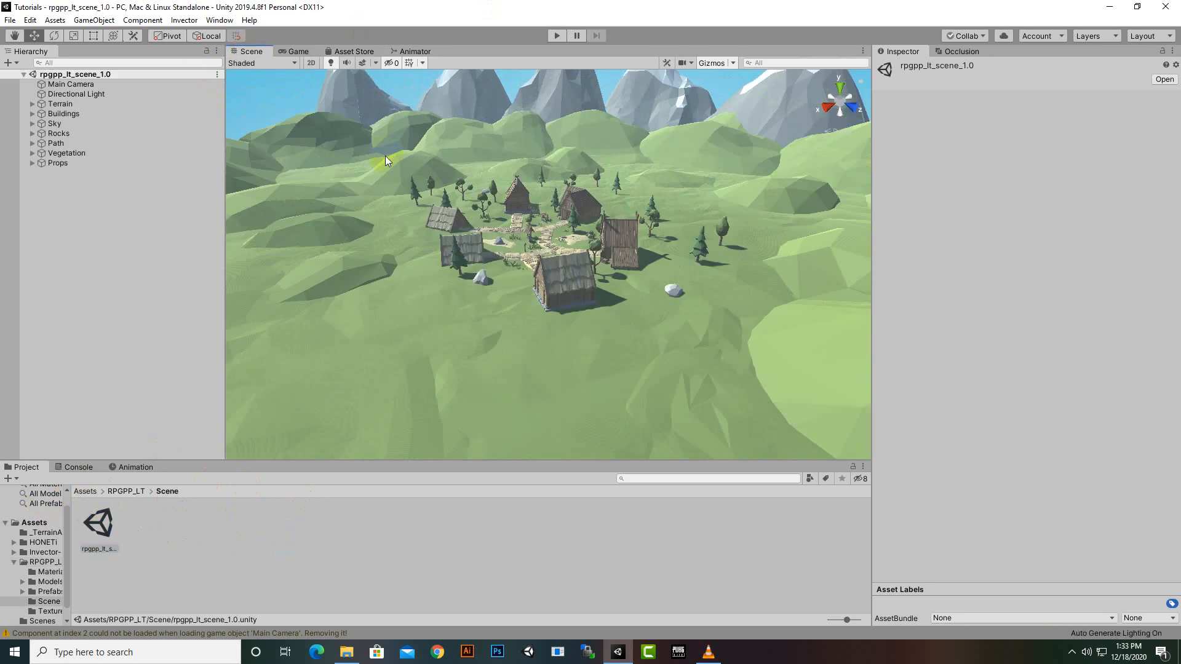
{"action": "scroll", "coordinate": [388, 160], "scroll_direction": "up", "scroll_amount": 4}
{"action": "scroll", "coordinate": [393, 165], "scroll_direction": "up", "scroll_amount": 5}
{"action": "middle_click_drag", "start_coordinate": [392, 165], "coordinate": [824, 271]}
{"action": "scroll", "coordinate": [622, 238], "scroll_direction": "down", "scroll_amount": 4}
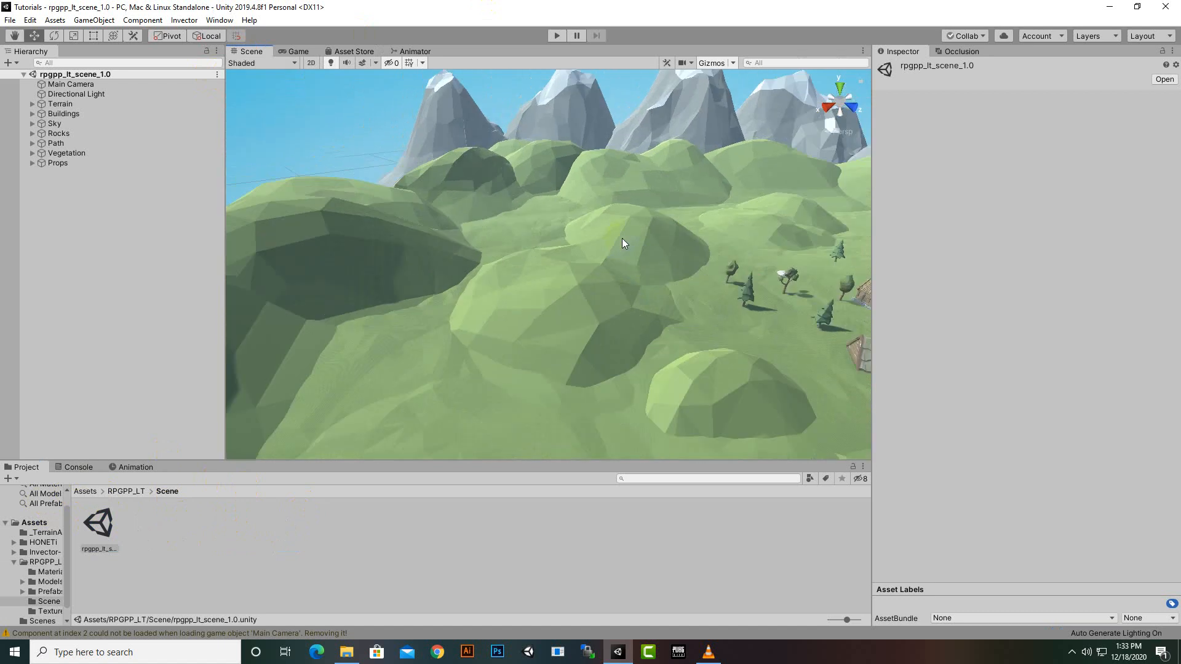
{"action": "middle_click_drag", "start_coordinate": [622, 240], "coordinate": [427, 200]}
{"action": "scroll", "coordinate": [491, 238], "scroll_direction": "up", "scroll_amount": 5}
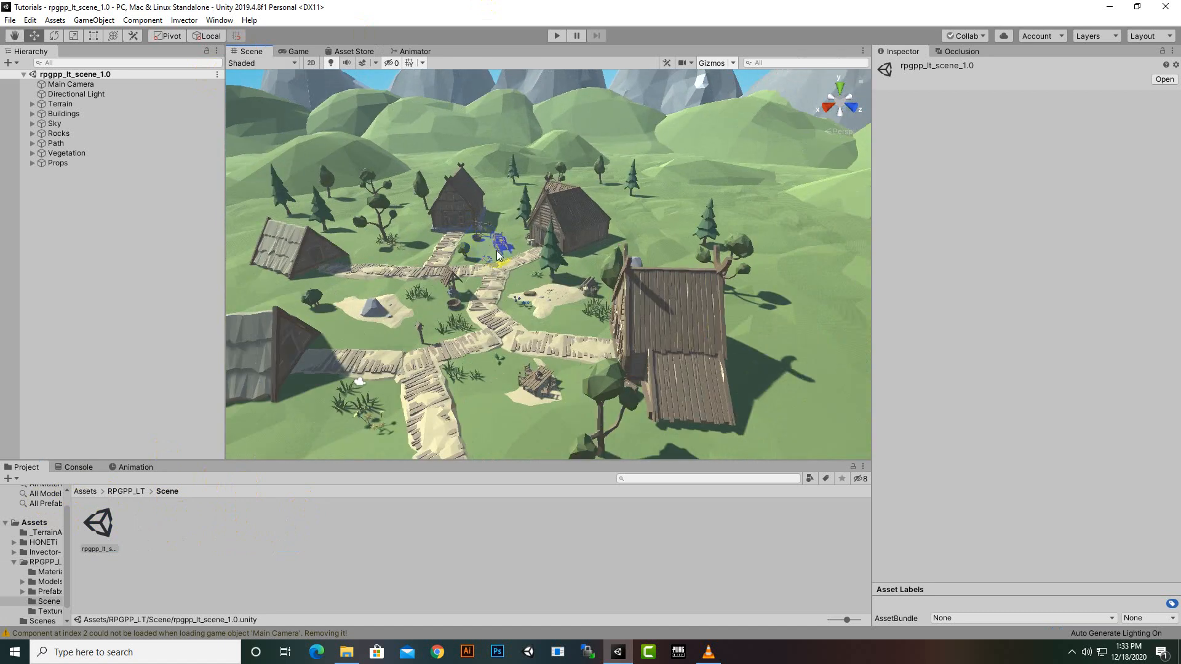
{"action": "mouse_move", "coordinate": [499, 249]}
{"action": "middle_mouse_down"}
{"action": "mouse_move", "coordinate": [554, 225]}
{"action": "mouse_move", "coordinate": [533, 241]}
{"action": "mouse_move", "coordinate": [509, 232]}
{"action": "middle_mouse_up"}
{"action": "scroll", "coordinate": [509, 232], "scroll_direction": "up", "scroll_amount": 2}
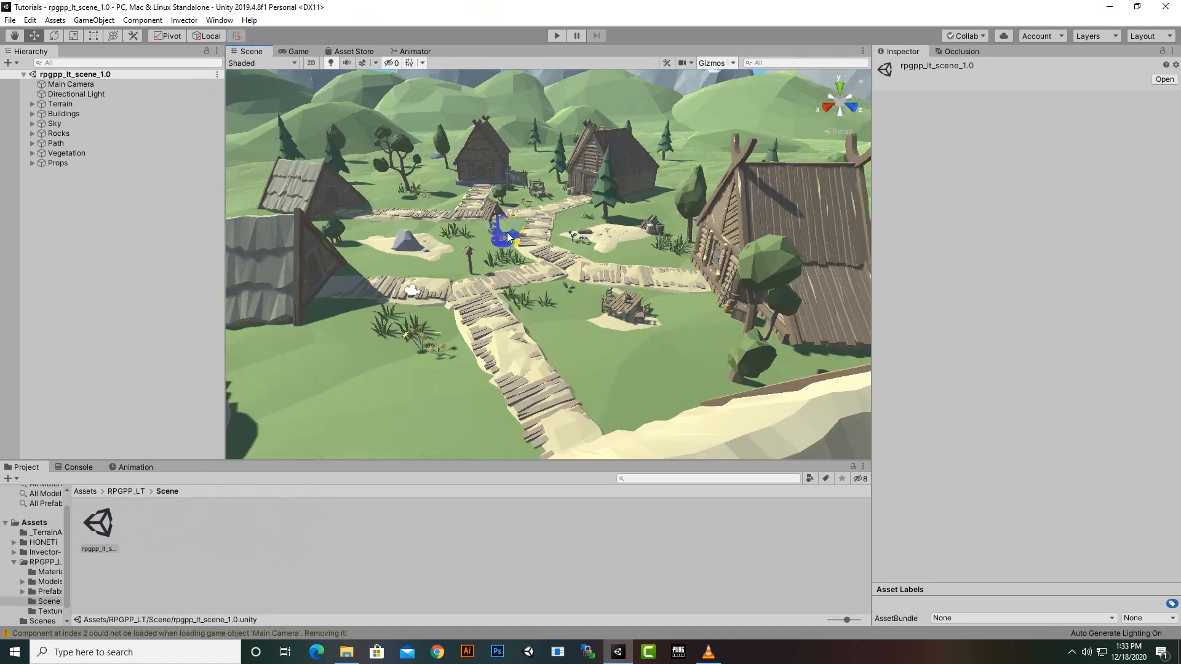
Save a copy of the open scene as MainMenu in the project's Assets/Scenes folder.
{"action": "left_click", "coordinate": [10, 19]}
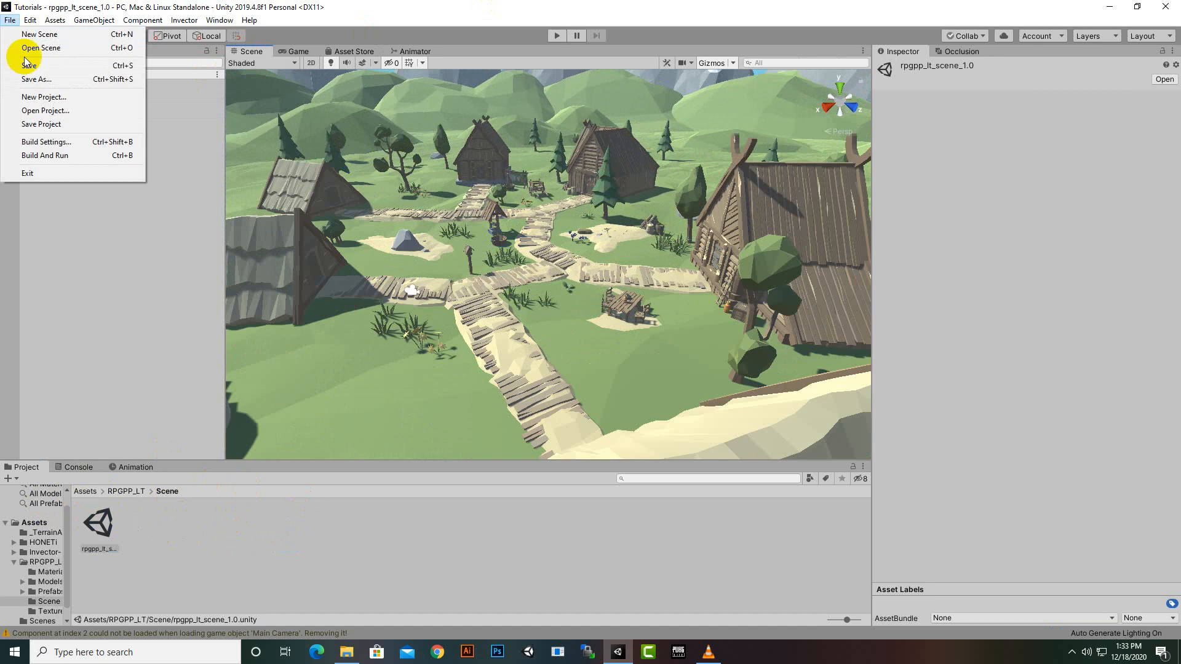
{"action": "left_click", "coordinate": [36, 78]}
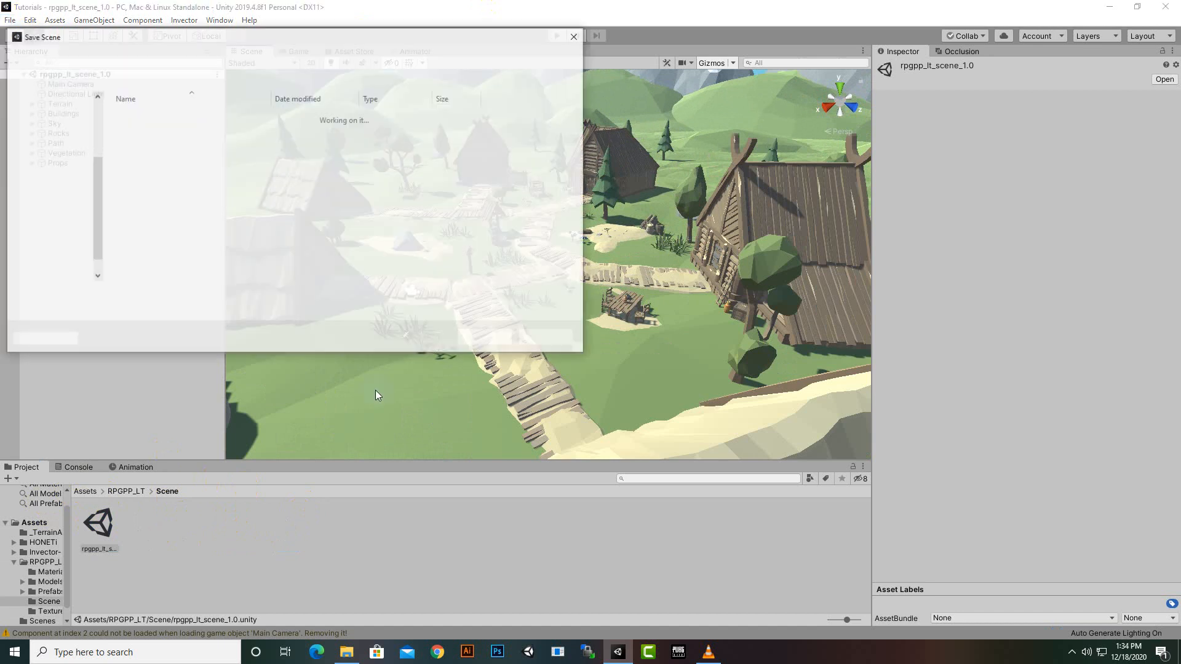
{"action": "double_click", "coordinate": [141, 168]}
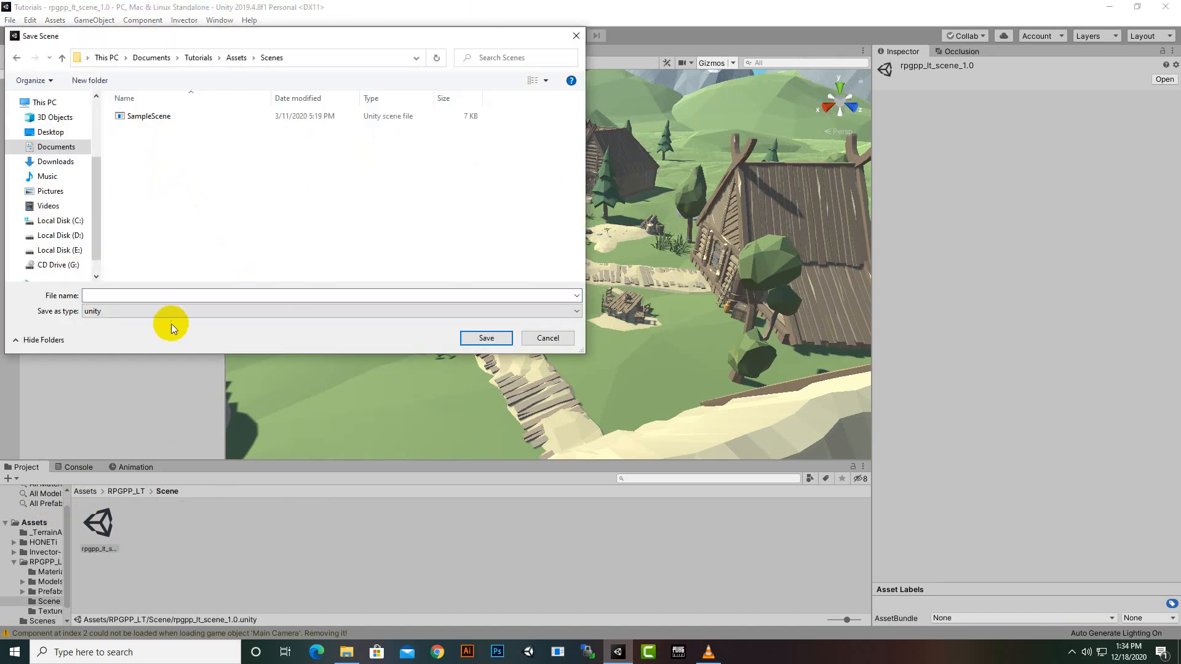
{"action": "left_click", "coordinate": [171, 295]}
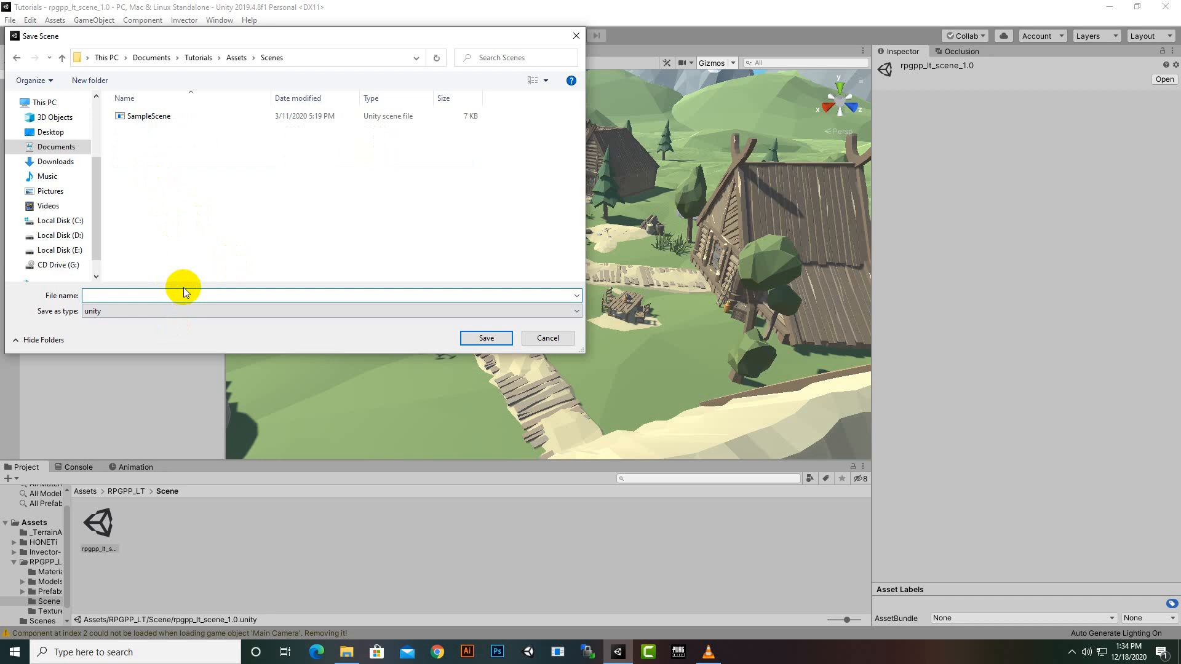
{"action": "type", "text": "MainMenu"}
{"action": "key", "text": "Return"}
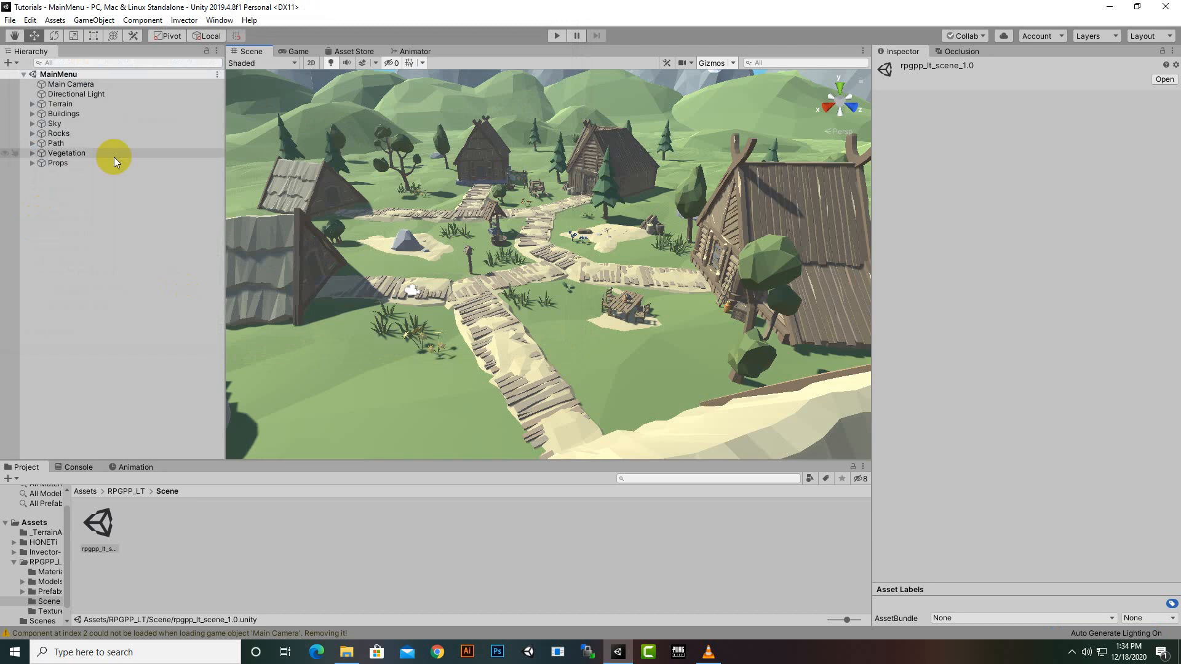
Check the Main Camera's framing in the Game view, and add a second camera to the MainMenu scene.
{"action": "left_click", "coordinate": [102, 85]}
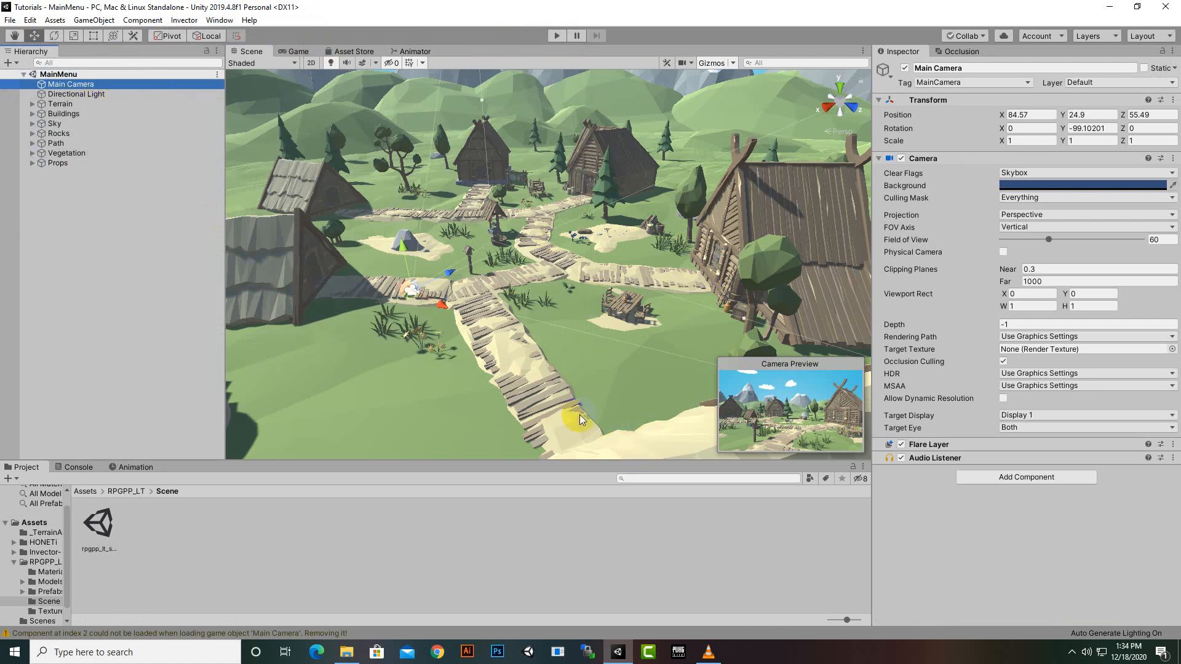
{"action": "left_click", "coordinate": [297, 52]}
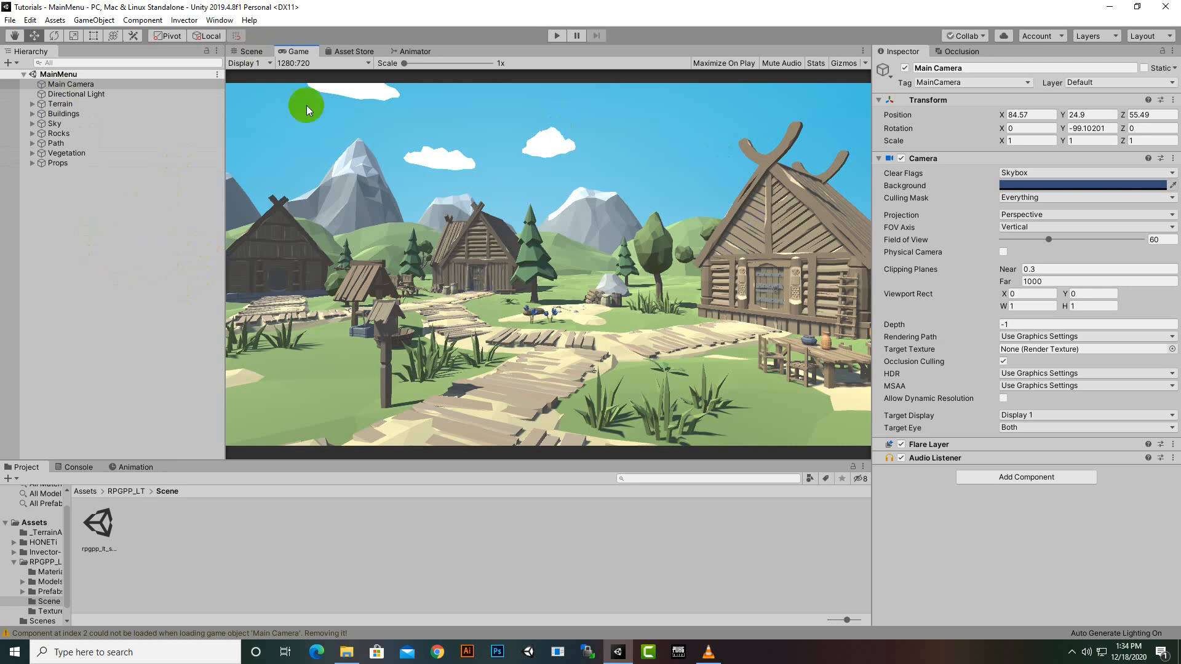
{"action": "left_click", "coordinate": [47, 179]}
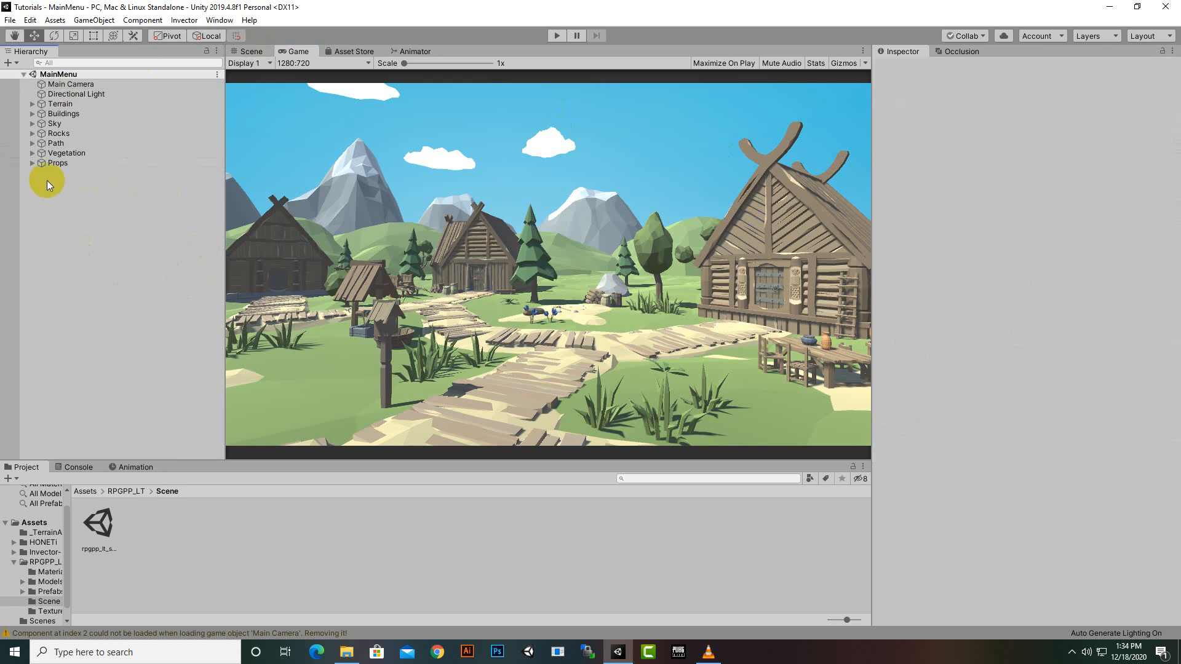
{"action": "right_click", "coordinate": [46, 180]}
{"action": "mouse_move", "coordinate": [102, 393]}
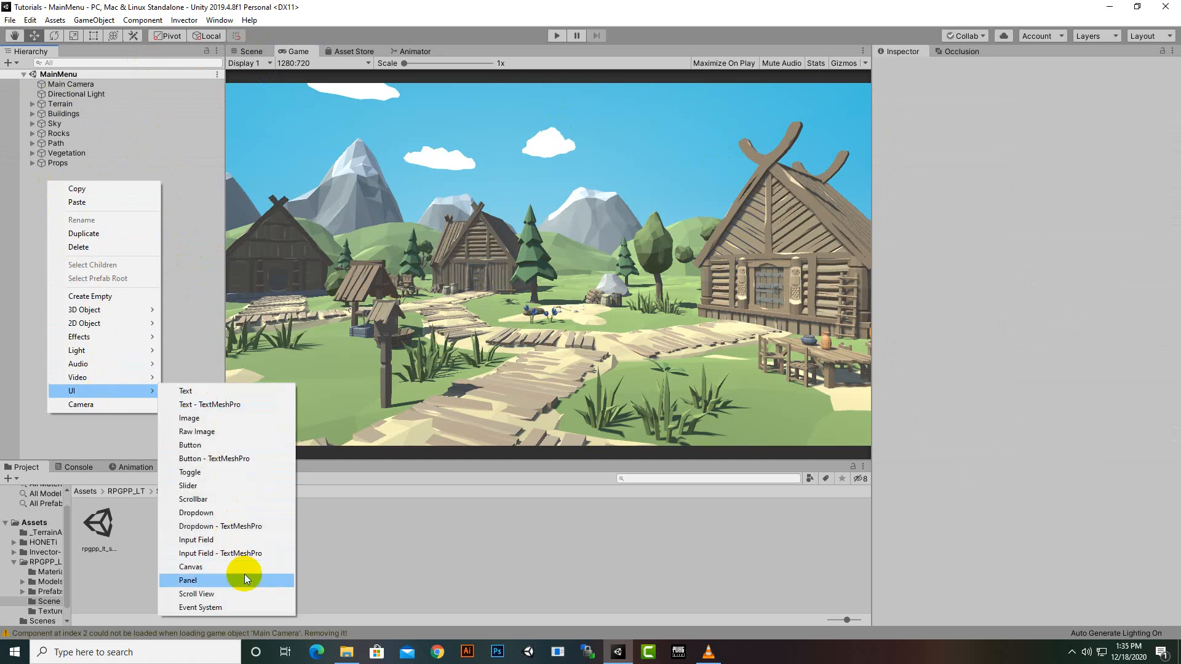
{"action": "left_click", "coordinate": [102, 402]}
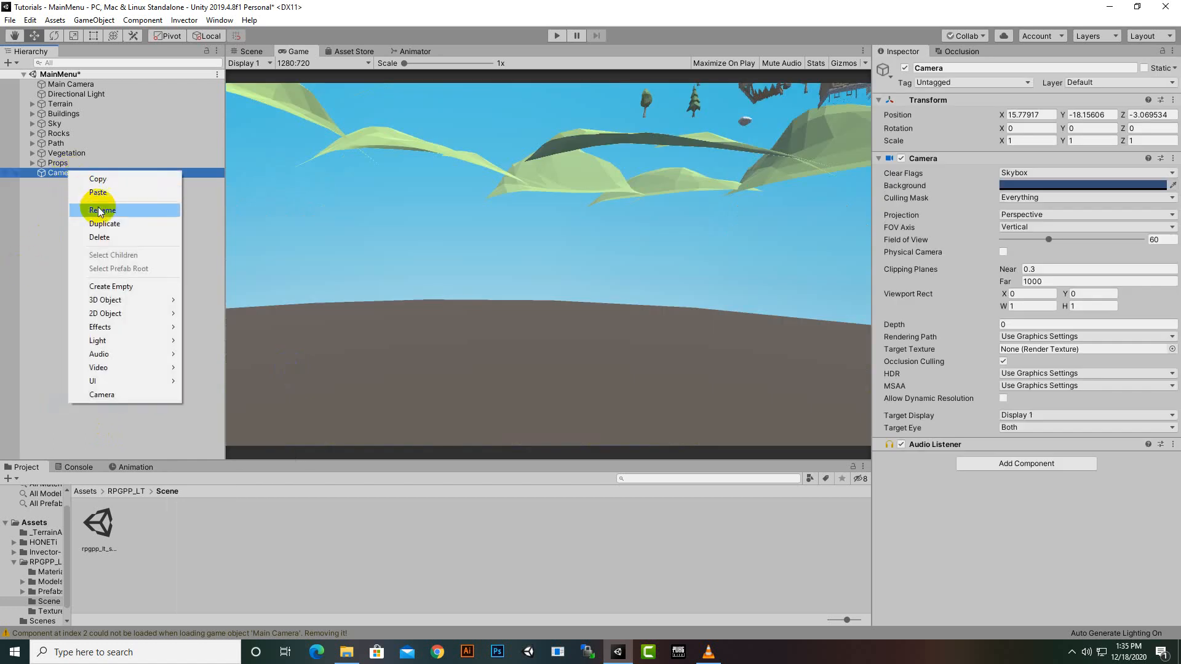
Rename the newly added camera as UI Camera.
{"action": "left_click", "coordinate": [102, 210]}
{"action": "left_click", "coordinate": [47, 174]}
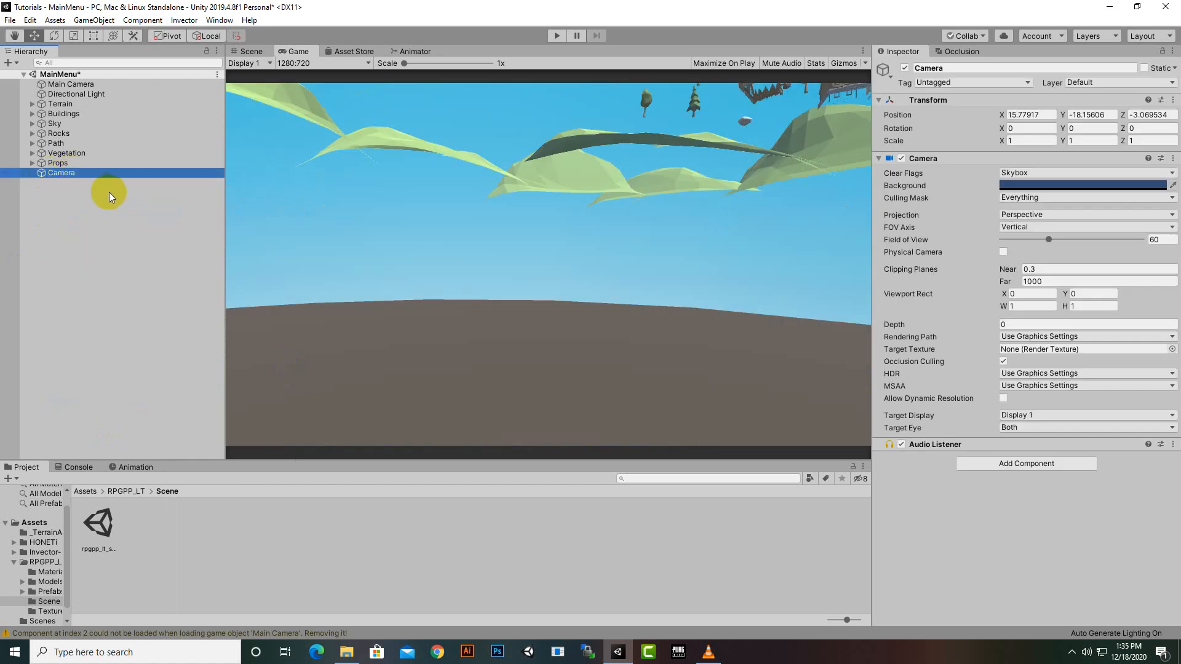
{"action": "left_click", "coordinate": [970, 68]}
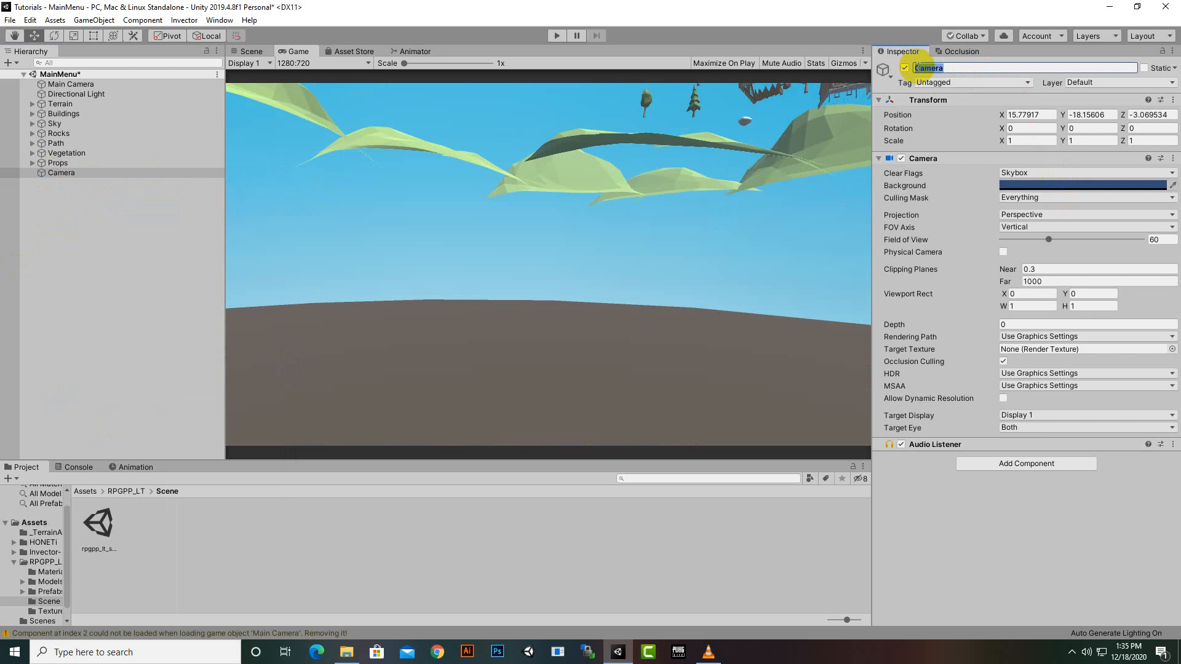
{"action": "left_click", "coordinate": [939, 69]}
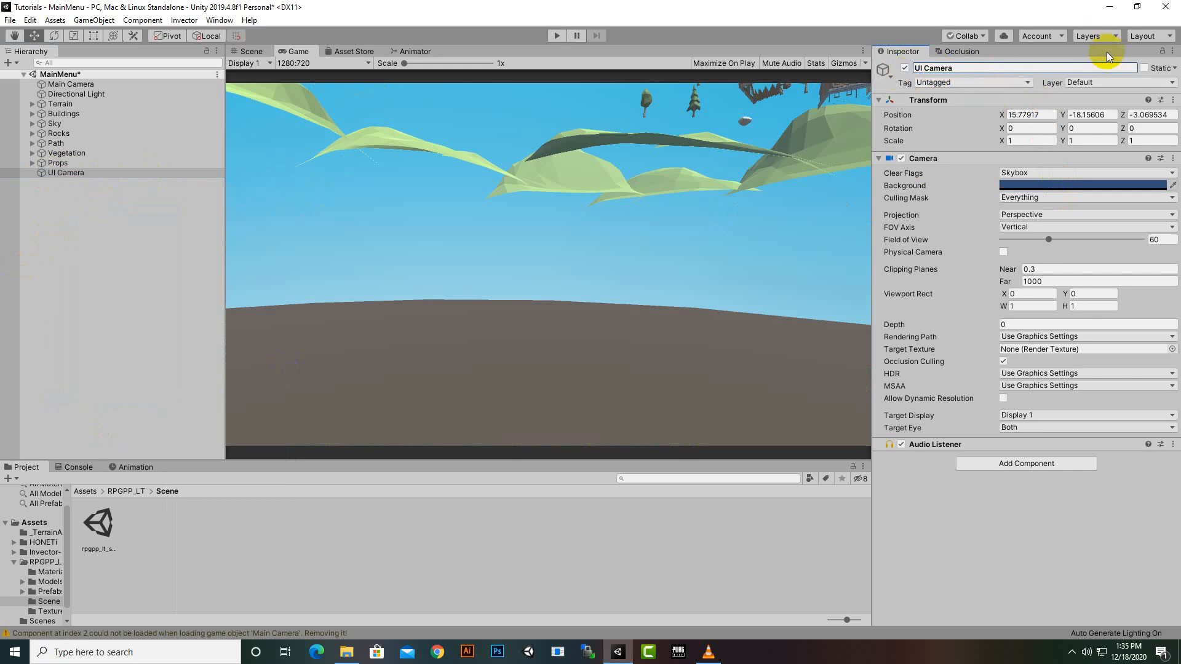
Assign the UI Camera to the UI layer.
{"action": "left_click", "coordinate": [1113, 82]}
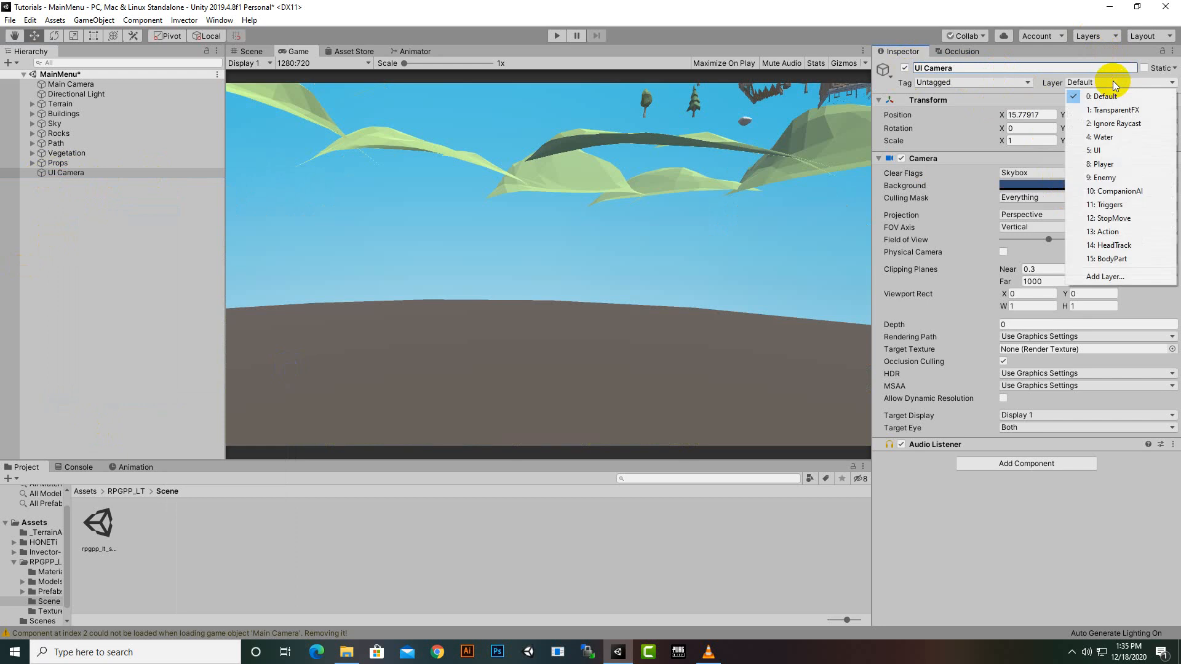
{"action": "left_click", "coordinate": [1112, 149]}
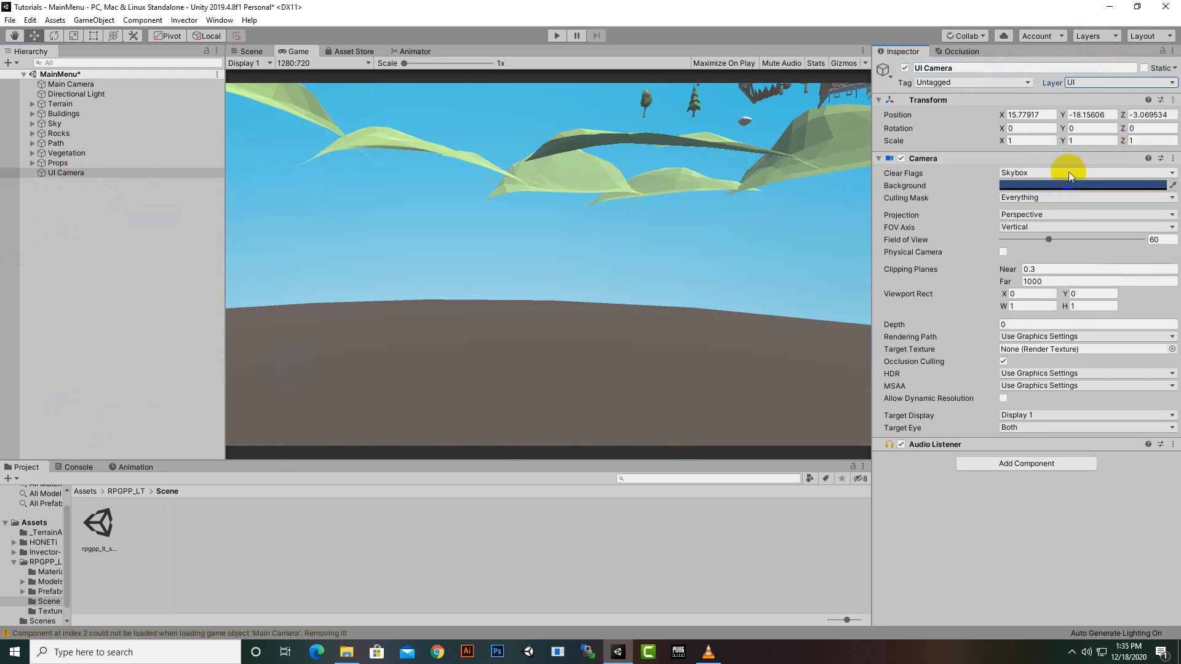
{"action": "left_click", "coordinate": [1102, 82]}
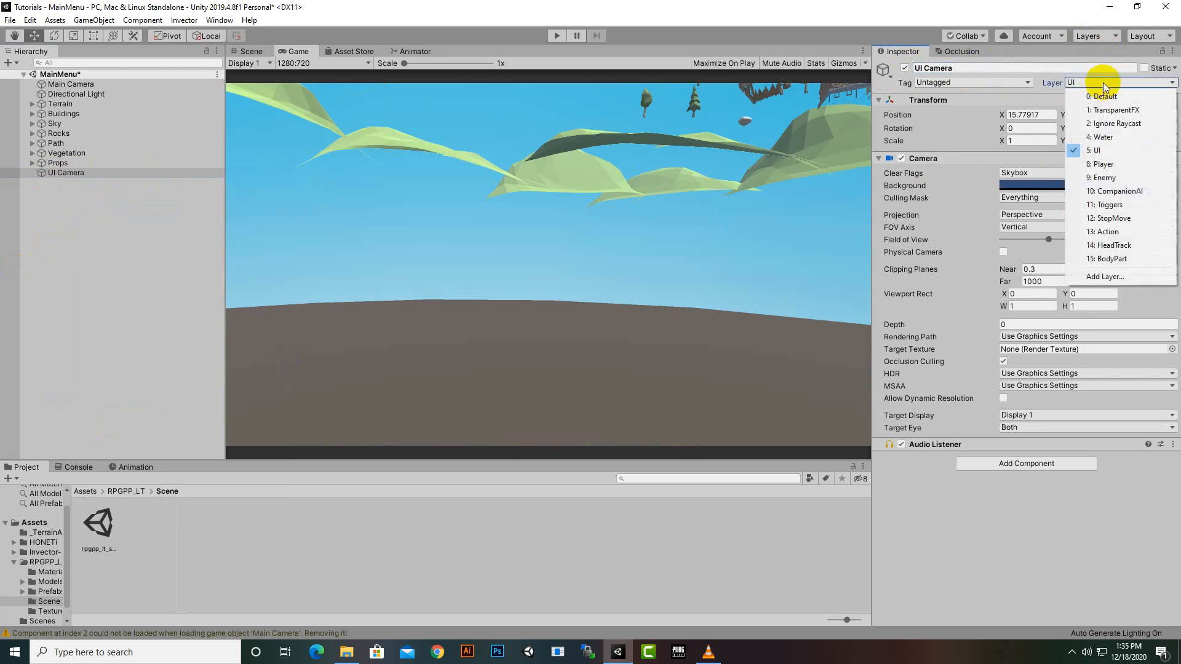
{"action": "left_click", "coordinate": [83, 83]}
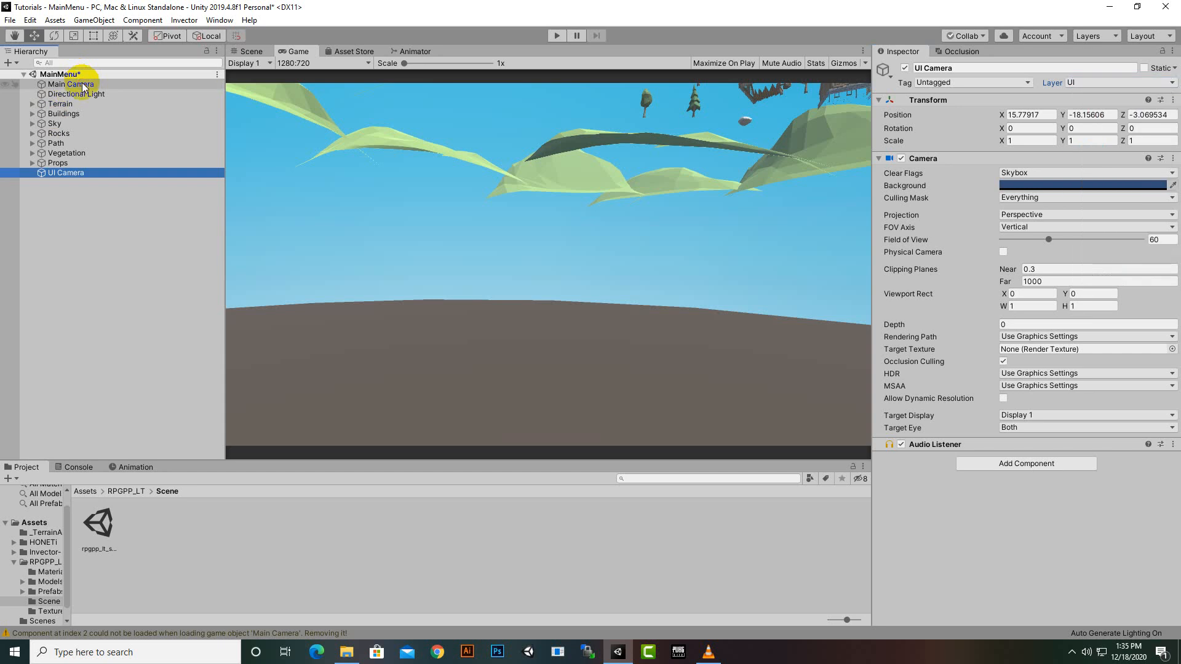
Compare with the Main Camera's layer setting and return the UI Camera to the Default layer.
{"action": "left_click", "coordinate": [70, 84]}
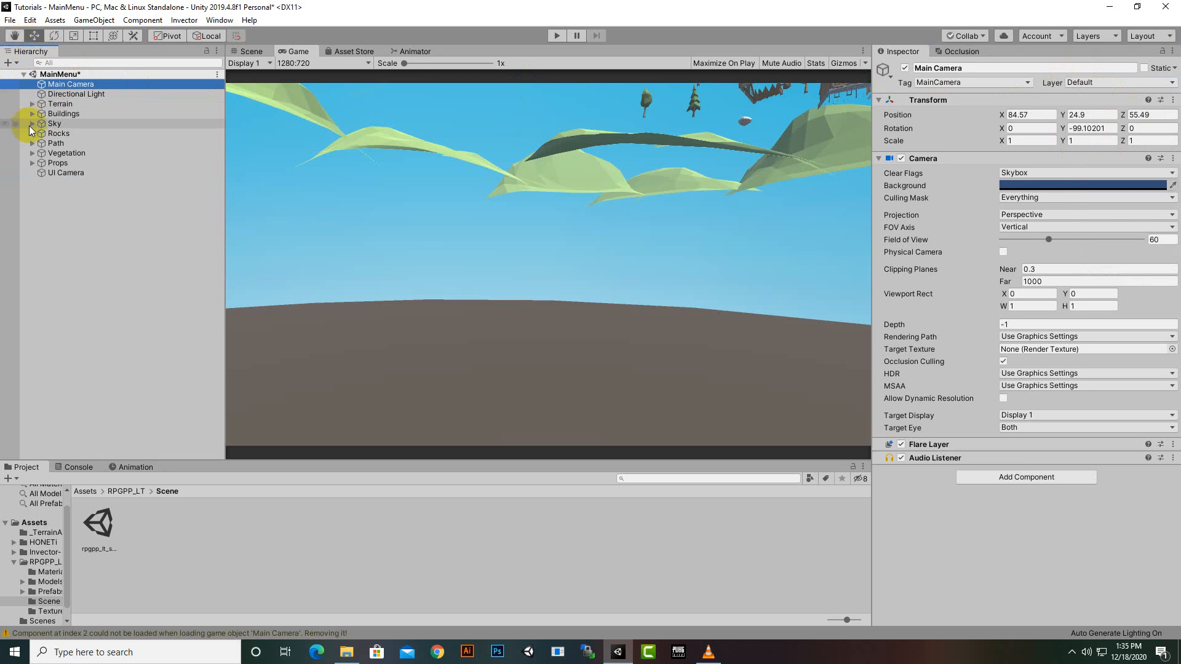
{"action": "left_click", "coordinate": [66, 173]}
{"action": "left_click", "coordinate": [1116, 82]}
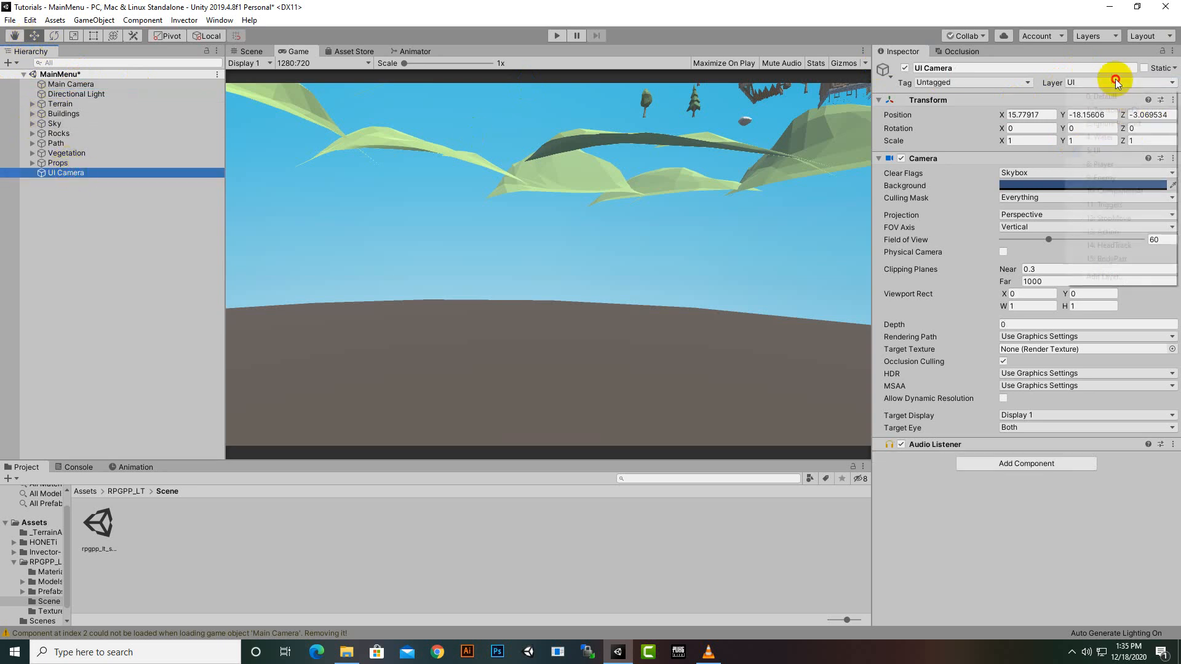
{"action": "left_click", "coordinate": [1106, 97]}
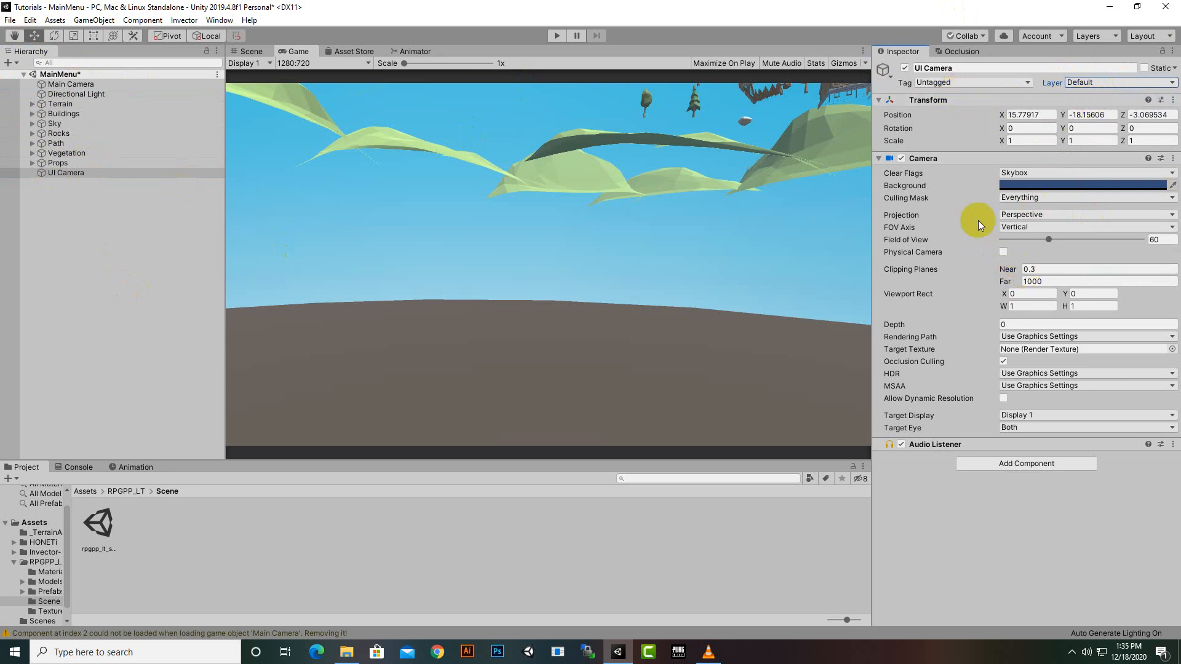
Check the tag options of the UI Camera and compare them with the Main Camera's tag.
{"action": "left_click", "coordinate": [939, 84]}
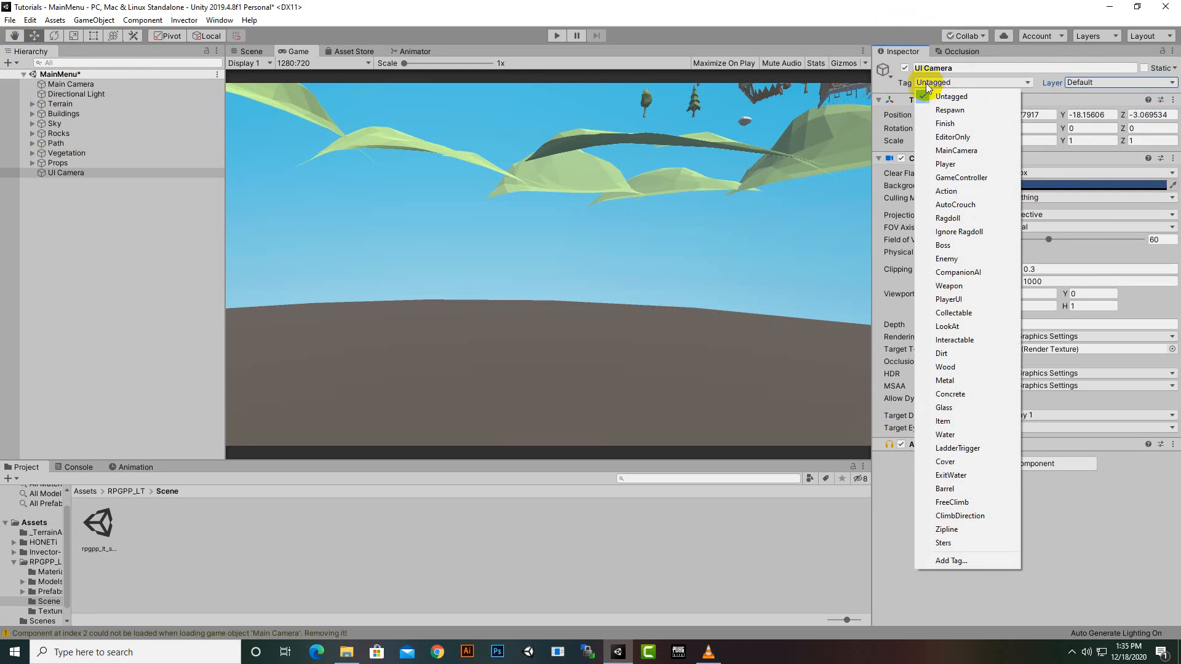
{"action": "left_click", "coordinate": [650, 4]}
{"action": "left_click", "coordinate": [78, 87]}
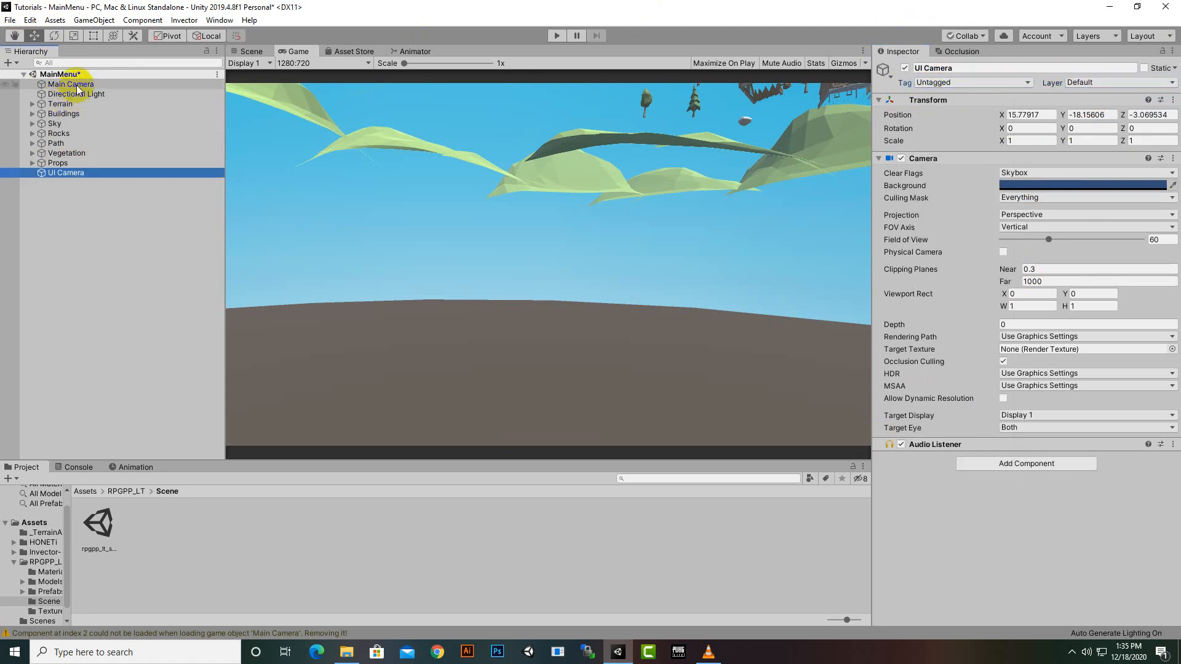
{"action": "left_click", "coordinate": [78, 87]}
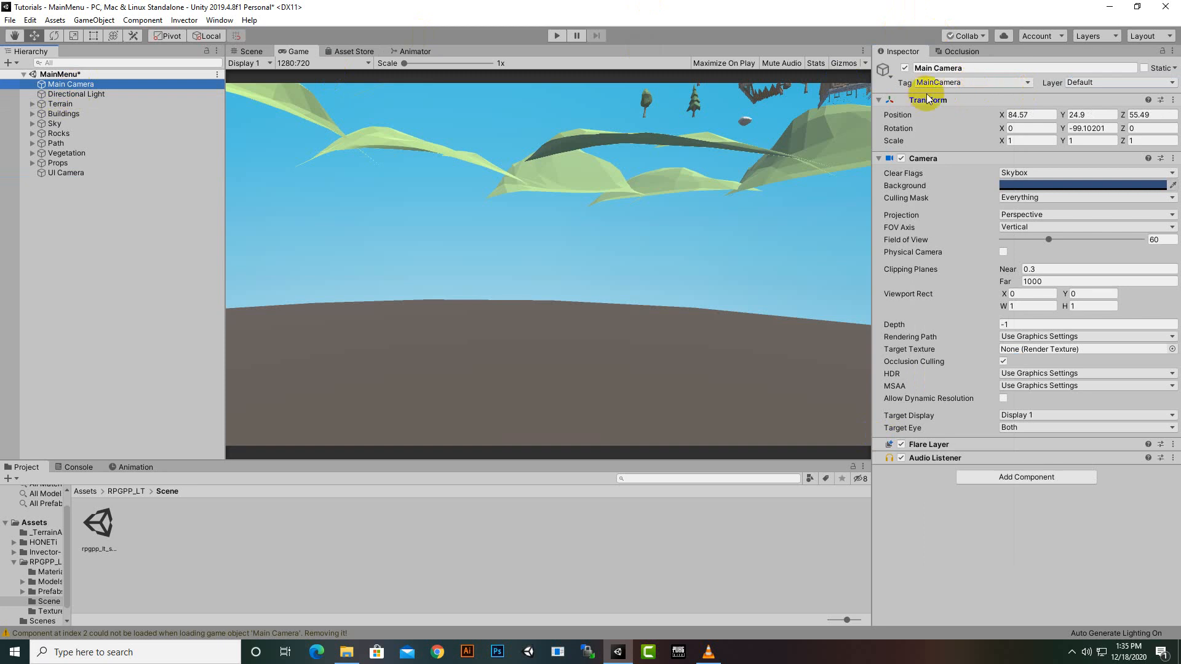
Set the UI Camera's Clear Flags to Depth only and limit its Culling Mask to UI.
{"action": "left_click", "coordinate": [73, 175]}
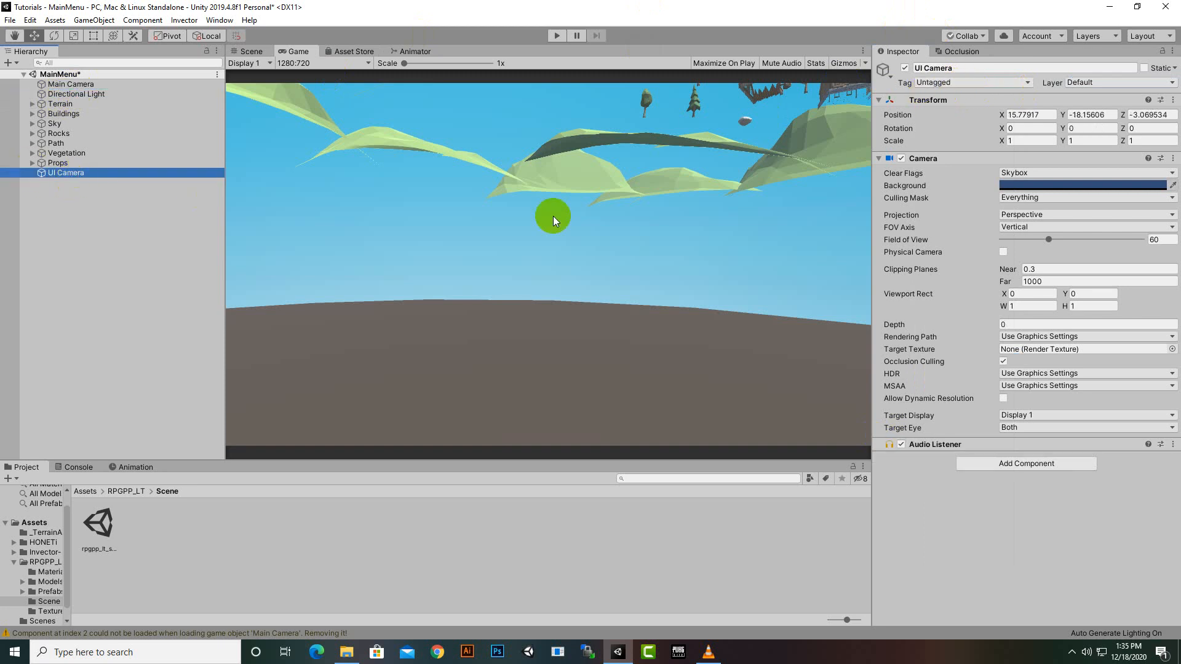
{"action": "left_click", "coordinate": [1014, 173]}
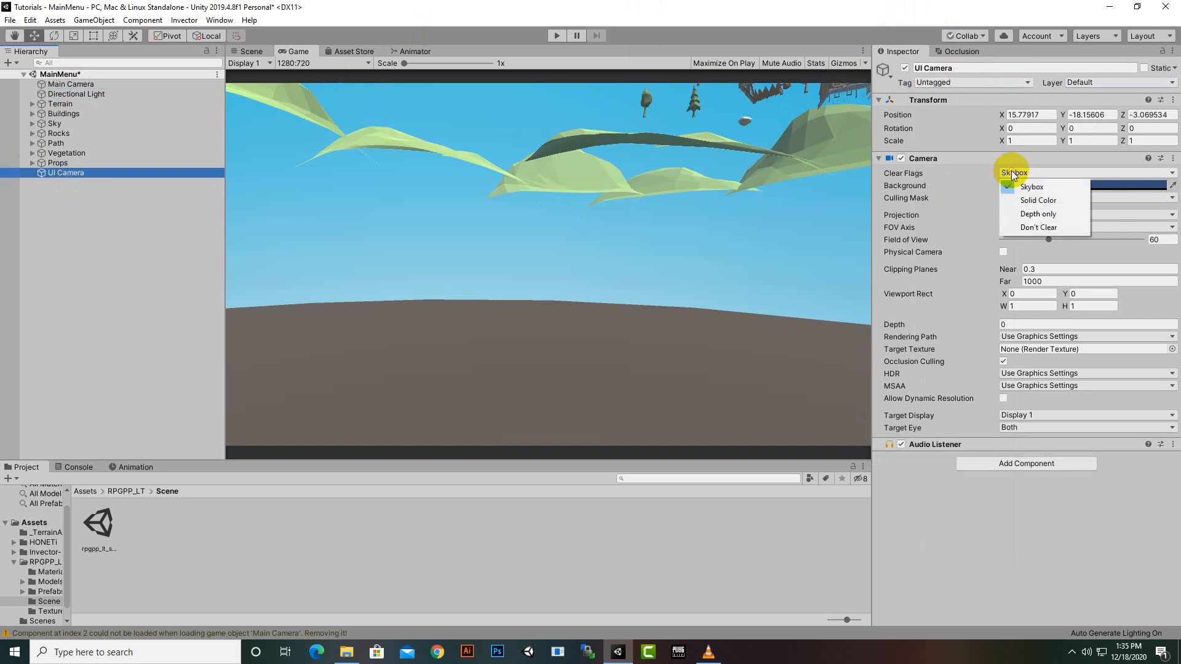
{"action": "left_click", "coordinate": [1037, 214]}
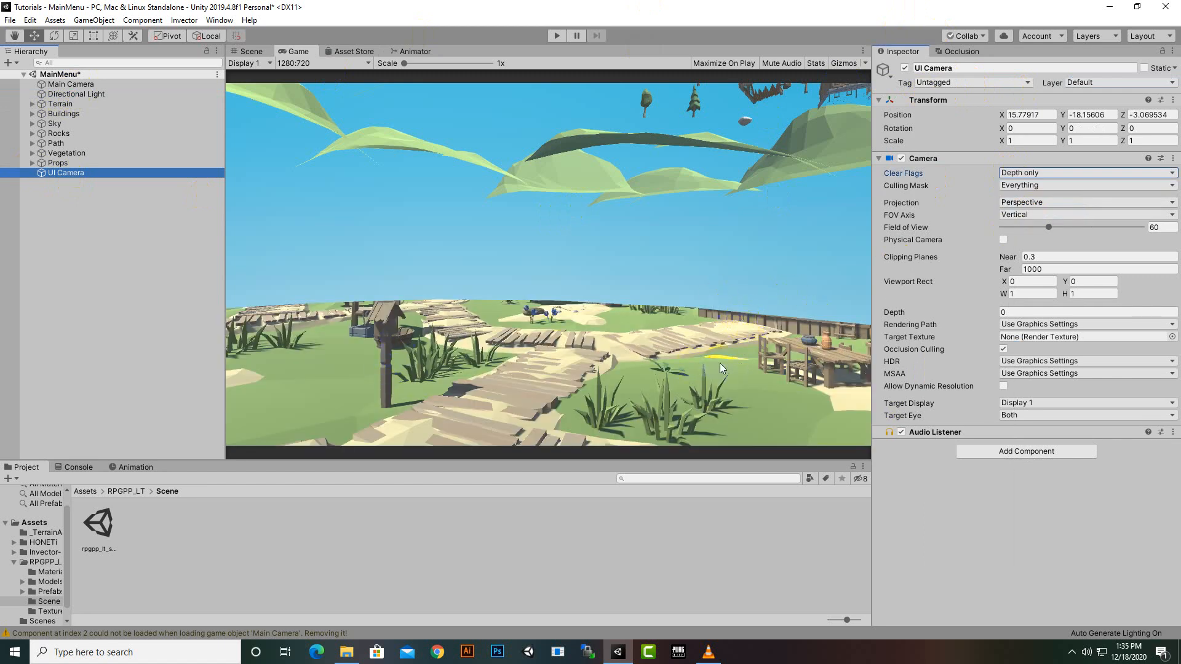
{"action": "left_click", "coordinate": [1020, 186]}
{"action": "left_click", "coordinate": [1030, 188]}
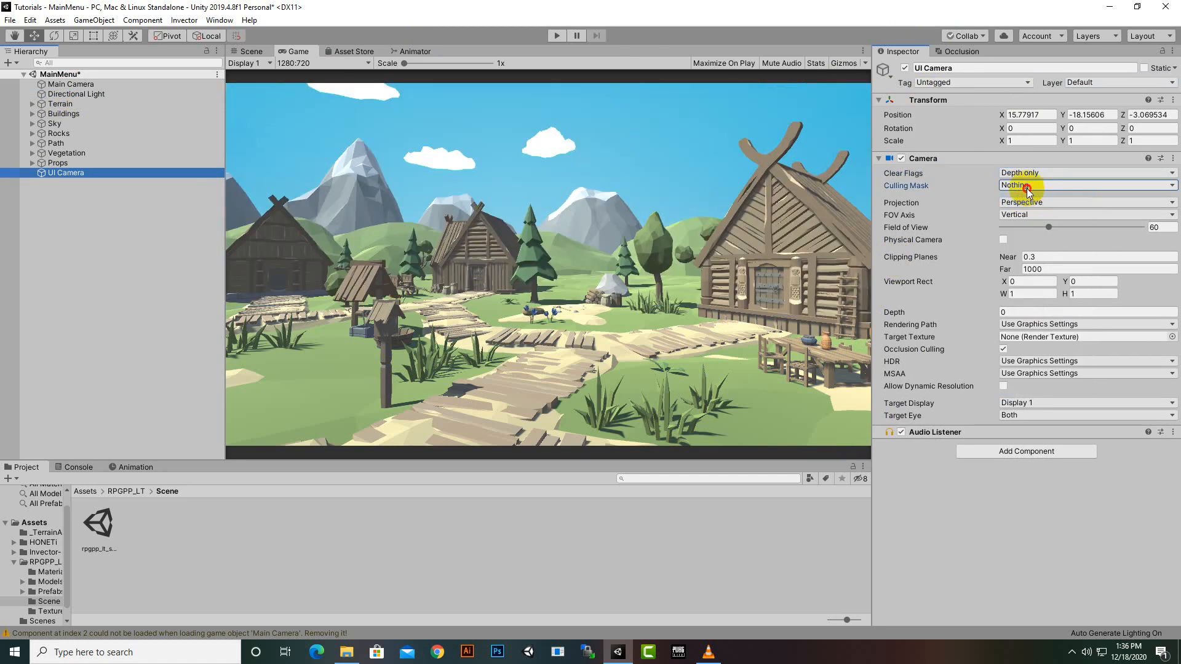
{"action": "left_click", "coordinate": [1029, 187]}
{"action": "left_click", "coordinate": [1023, 277]}
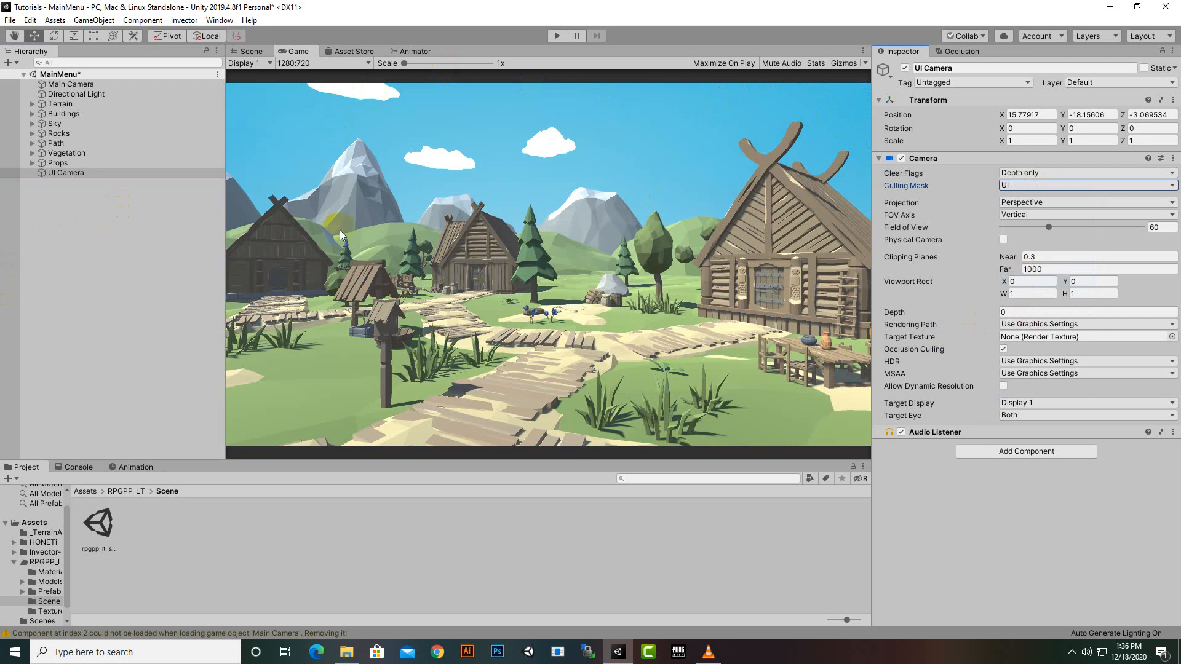
{"action": "left_click", "coordinate": [503, 202]}
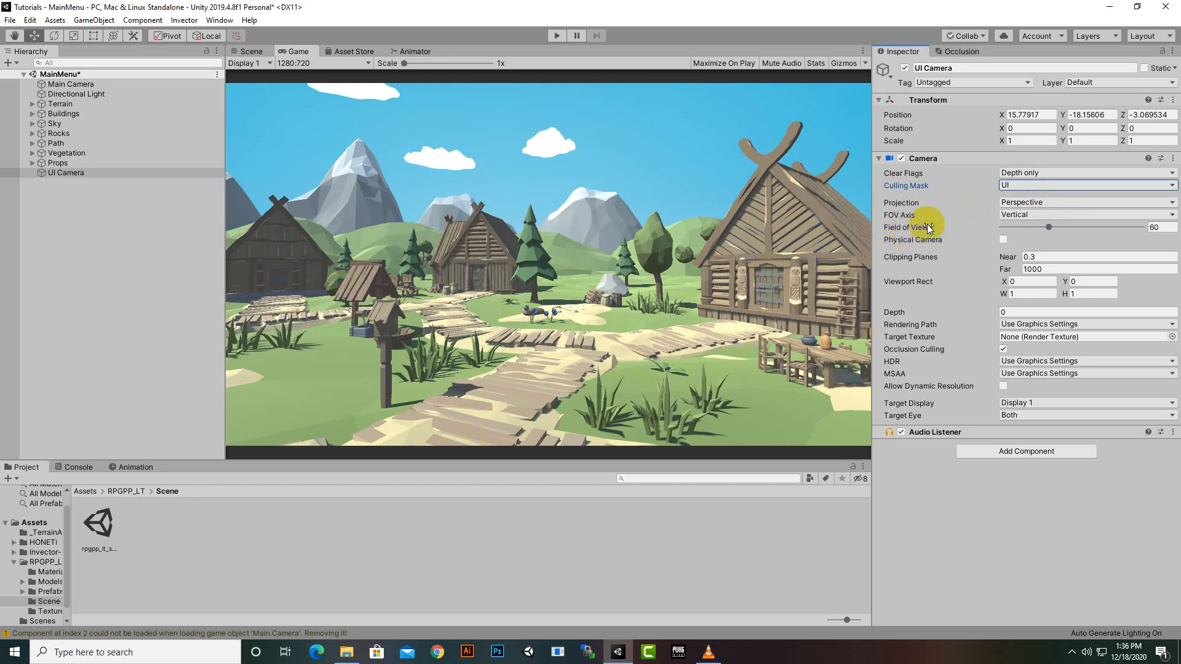
Add a canvas as a child of the UI Camera and rename it UI Canvas.
{"action": "right_click", "coordinate": [62, 173]}
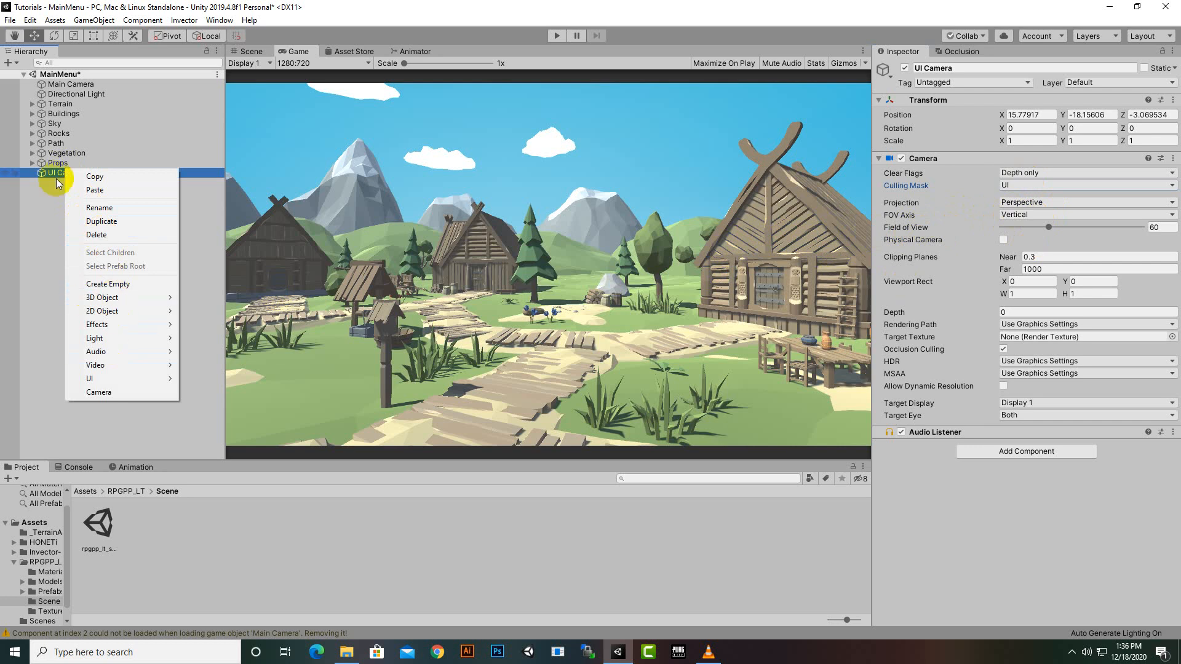
{"action": "mouse_move", "coordinate": [165, 378]}
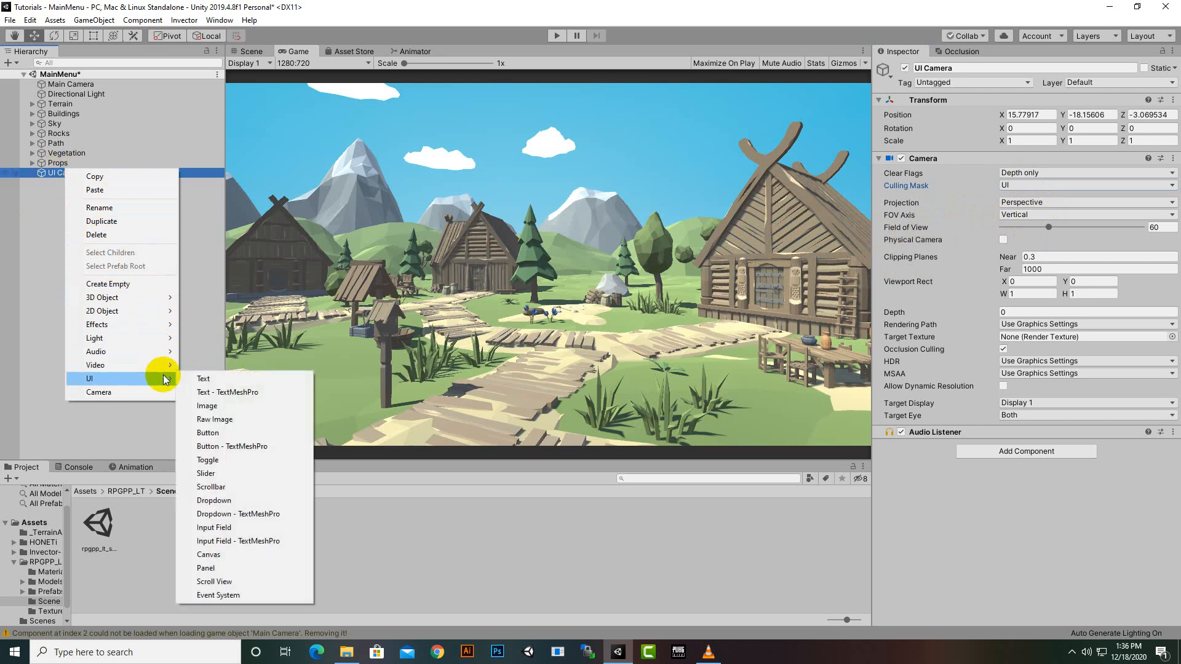
{"action": "left_click", "coordinate": [243, 560]}
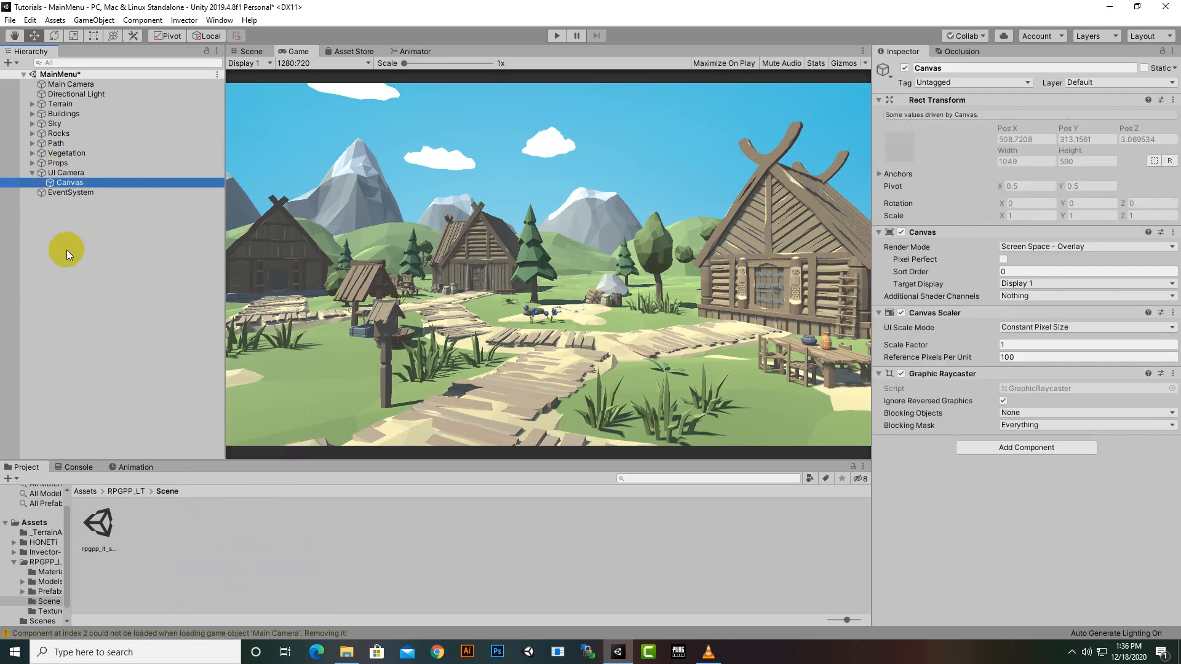
{"action": "right_click", "coordinate": [80, 187]}
{"action": "left_click", "coordinate": [99, 221]}
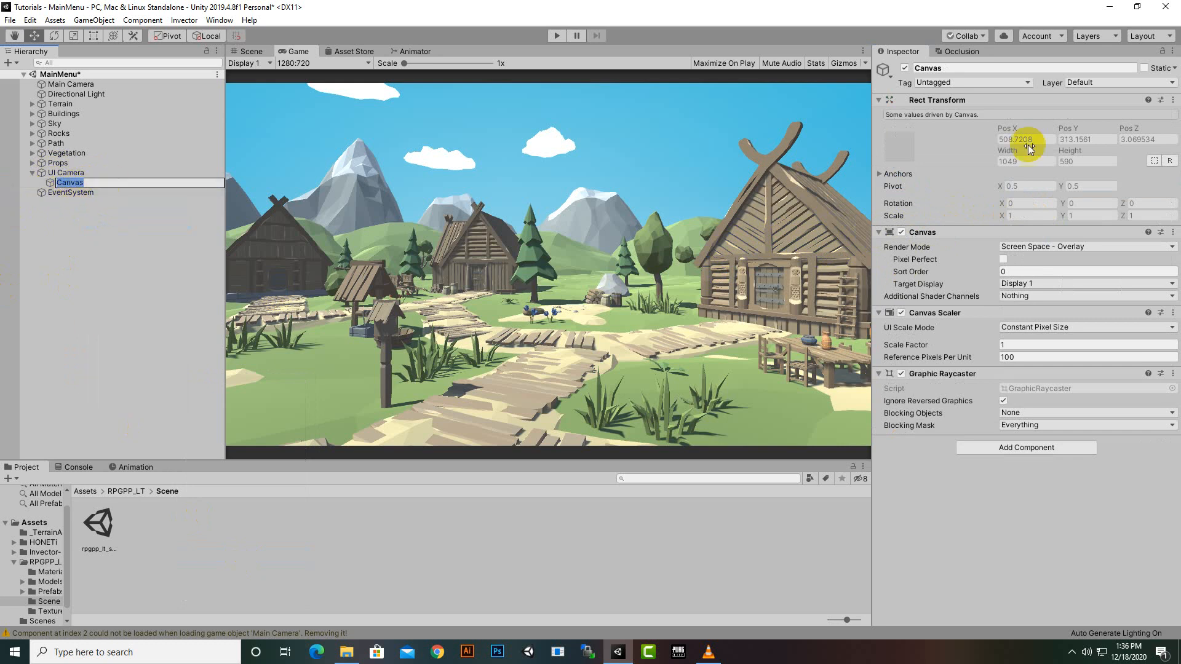
{"action": "left_click", "coordinate": [1018, 66]}
{"action": "double_click", "coordinate": [940, 68]}
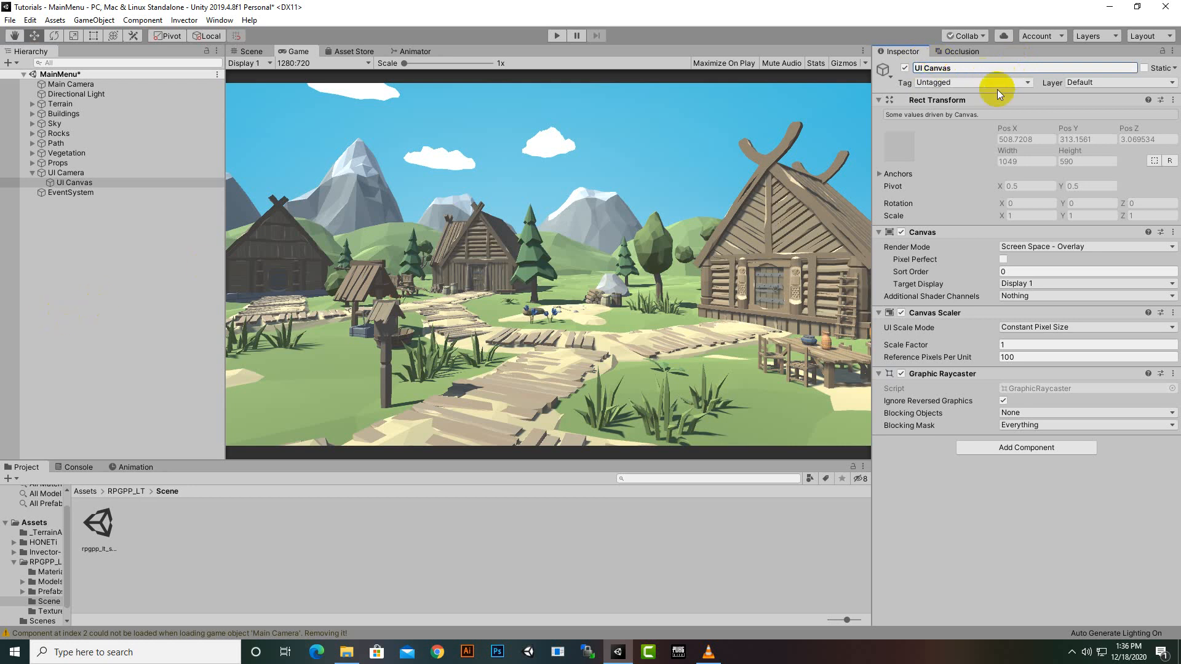
Assign the UI Canvas to the UI layer.
{"action": "left_click", "coordinate": [109, 184]}
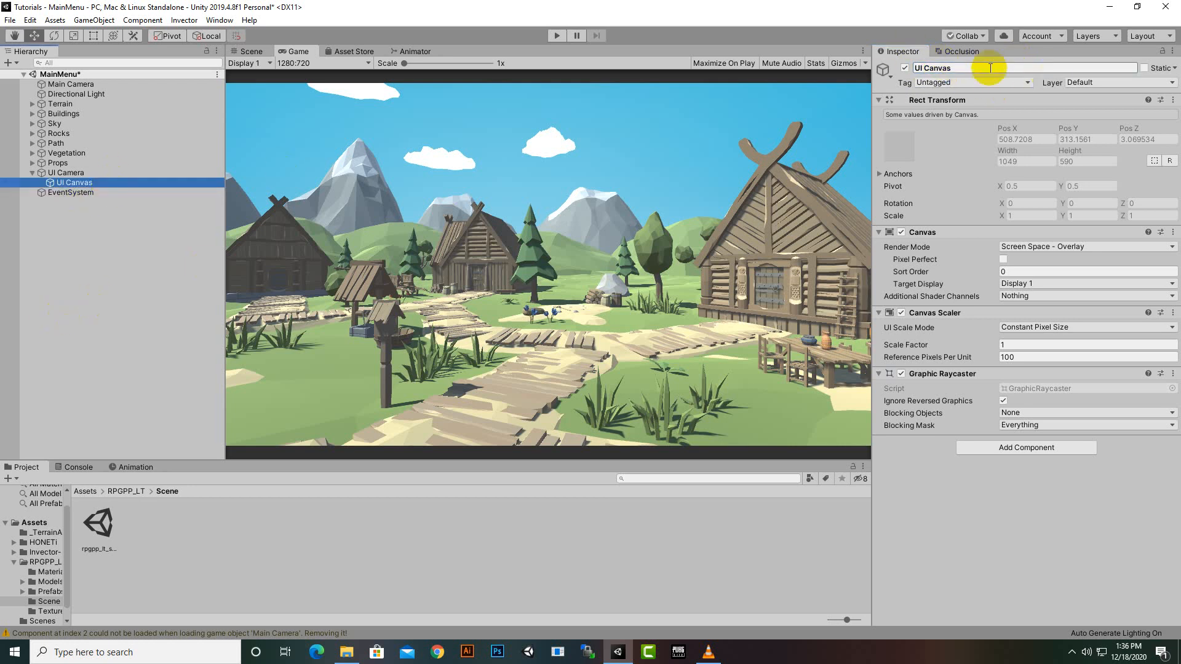
{"action": "left_click", "coordinate": [1083, 83]}
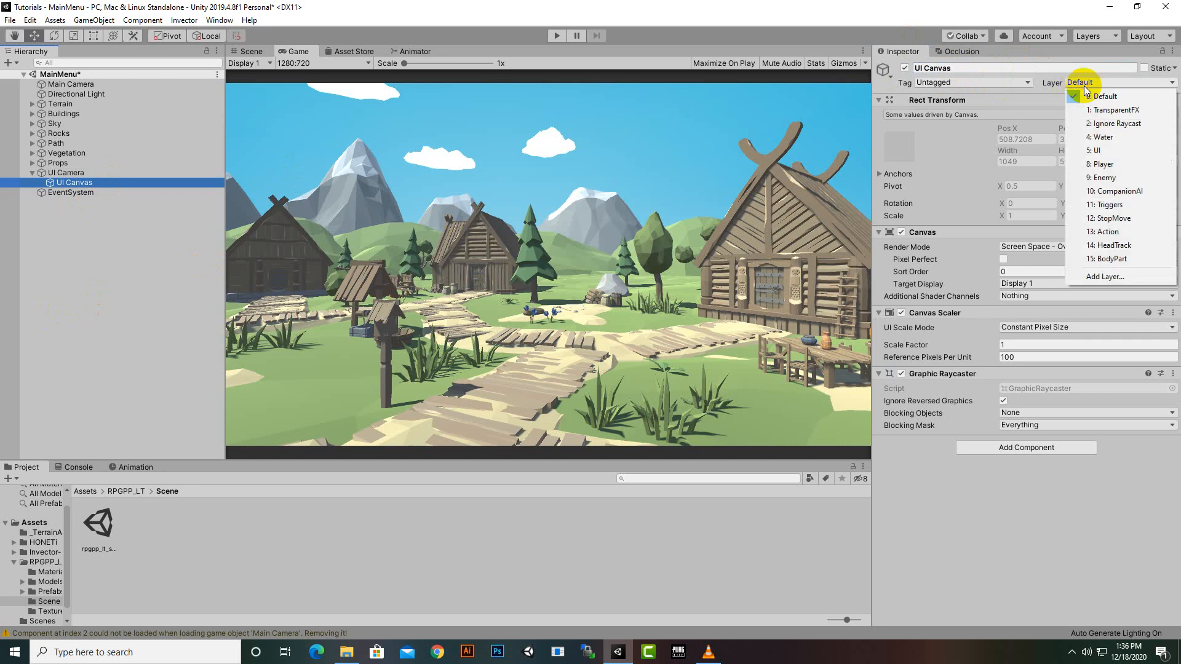
{"action": "left_click", "coordinate": [1094, 150]}
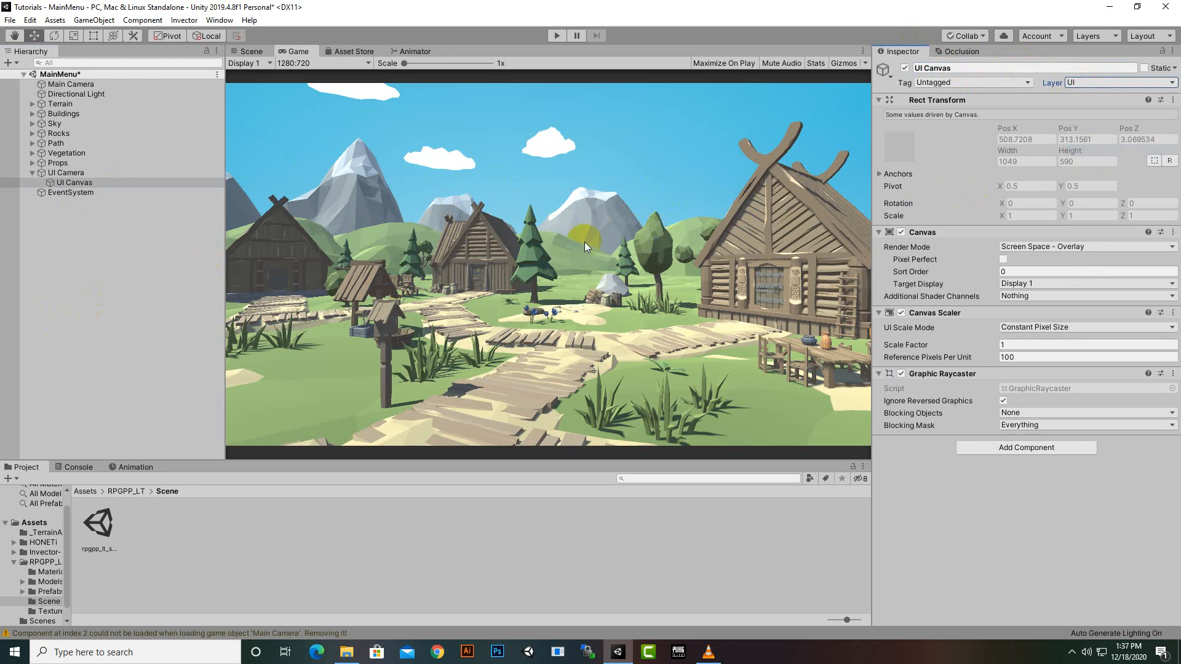
Open the Elements folder of the HONETi asset pack in the project assets.
{"action": "right_click", "coordinate": [85, 183]}
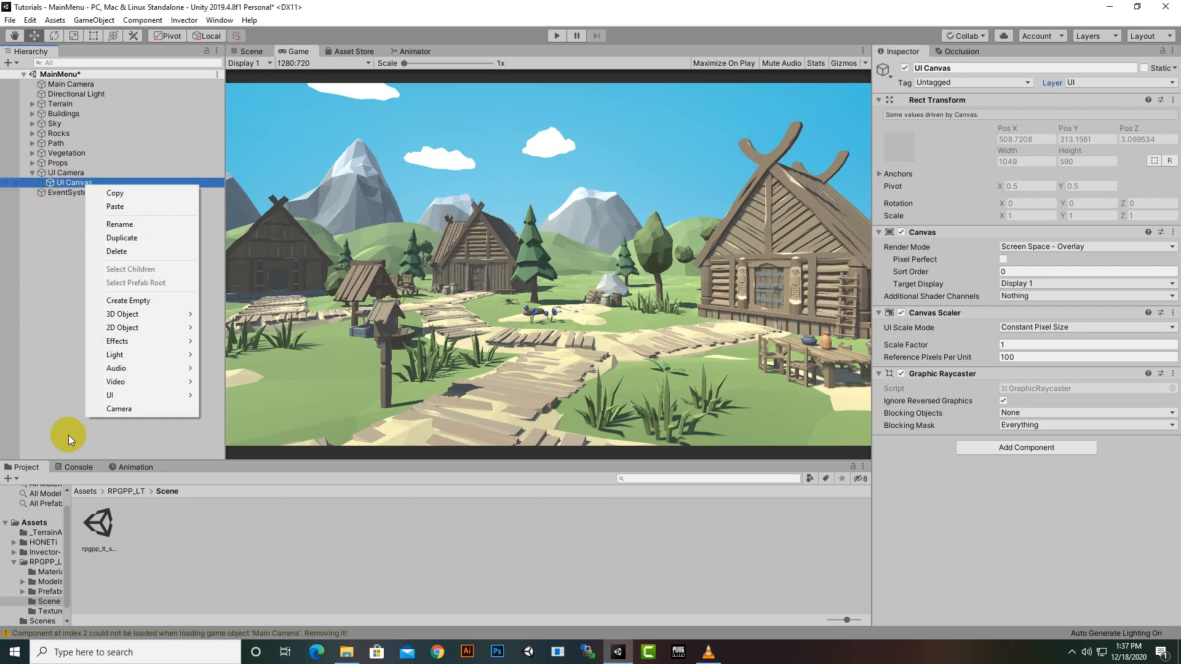
{"action": "left_click", "coordinate": [87, 486]}
{"action": "left_click", "coordinate": [87, 489]}
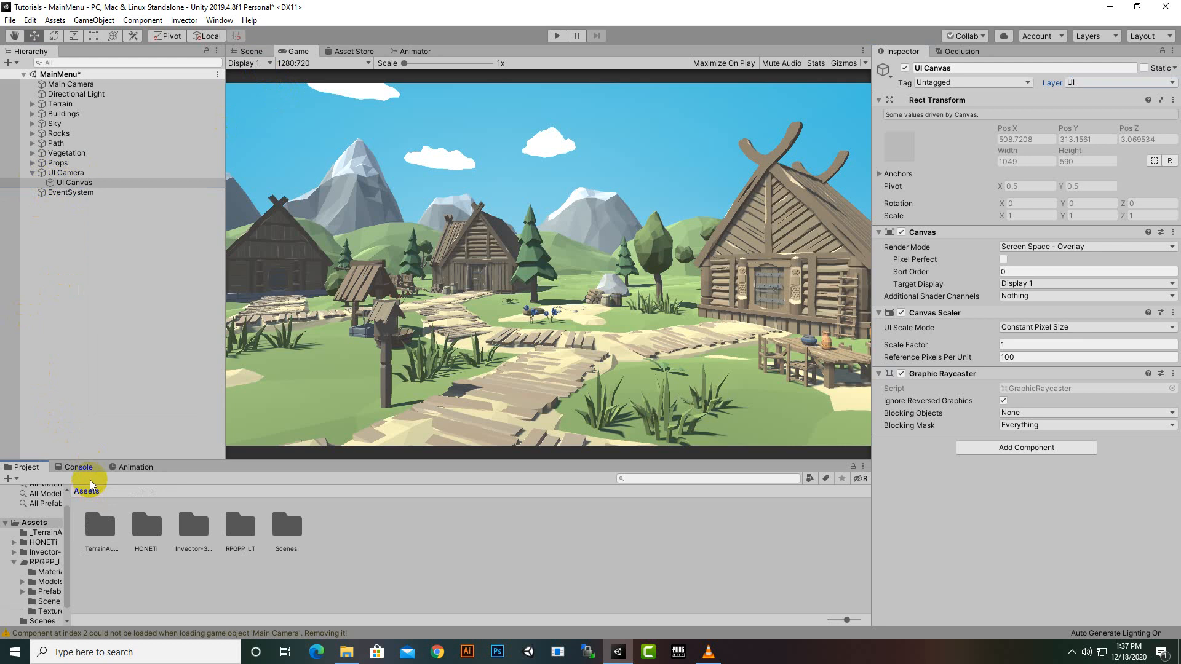
{"action": "double_click", "coordinate": [146, 526]}
{"action": "left_click", "coordinate": [94, 528]}
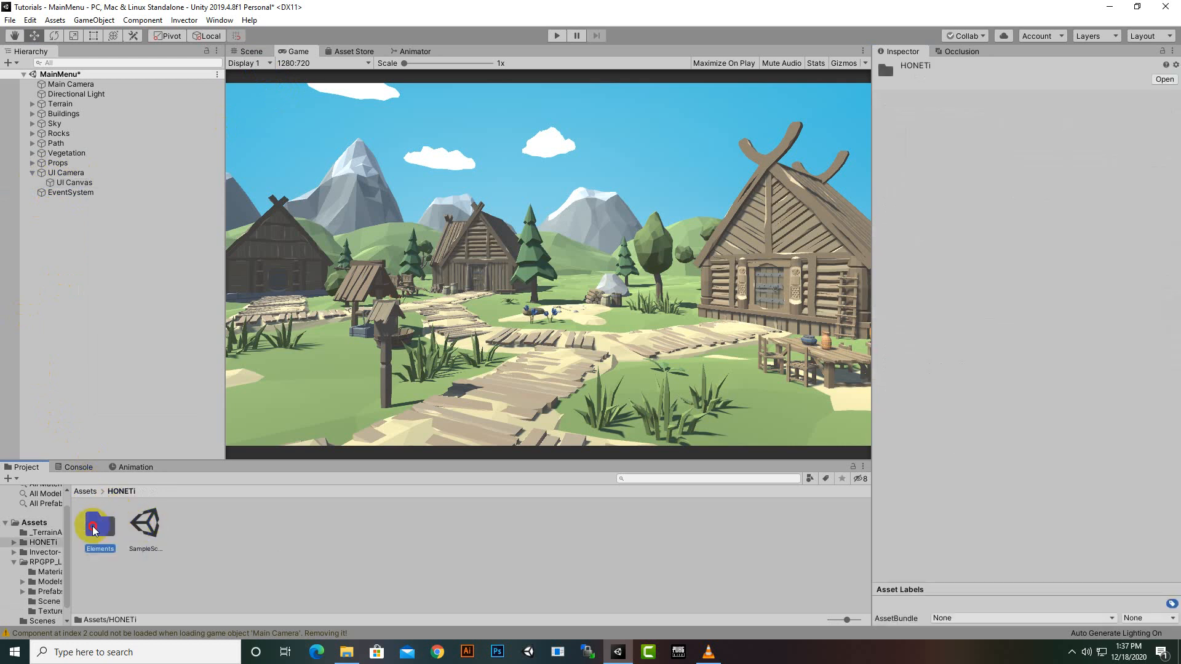
{"action": "double_click", "coordinate": [94, 528]}
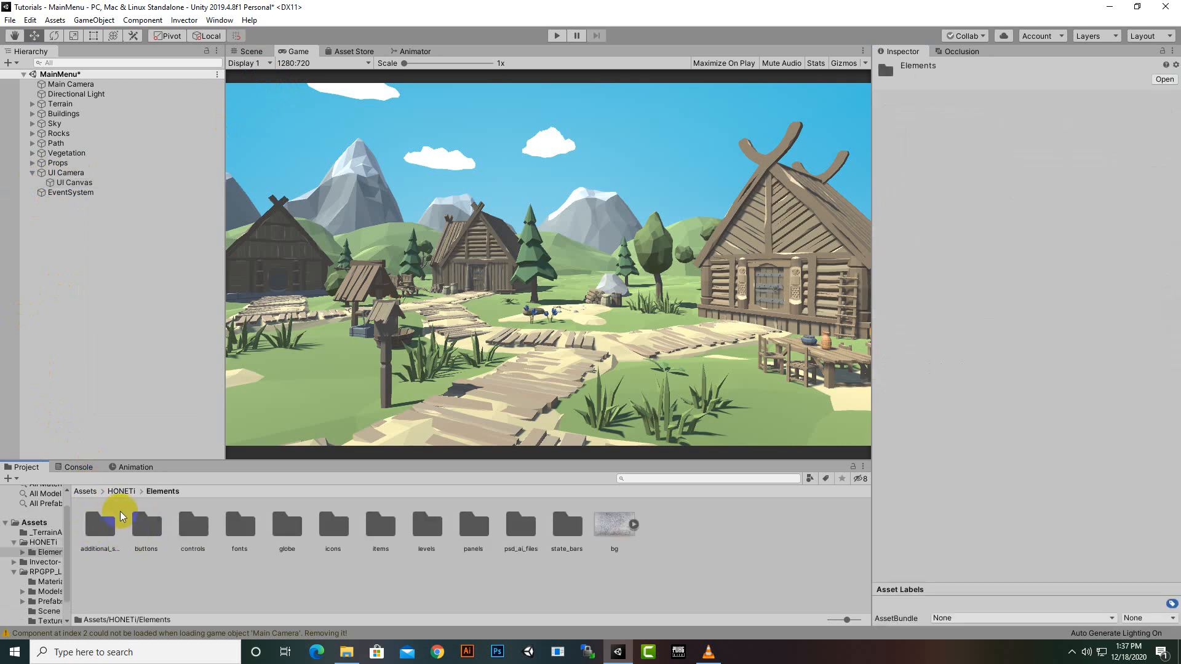
Look through the size subfolders of the items folder, including 128x128px, and return to Elements.
{"action": "left_click", "coordinate": [381, 530]}
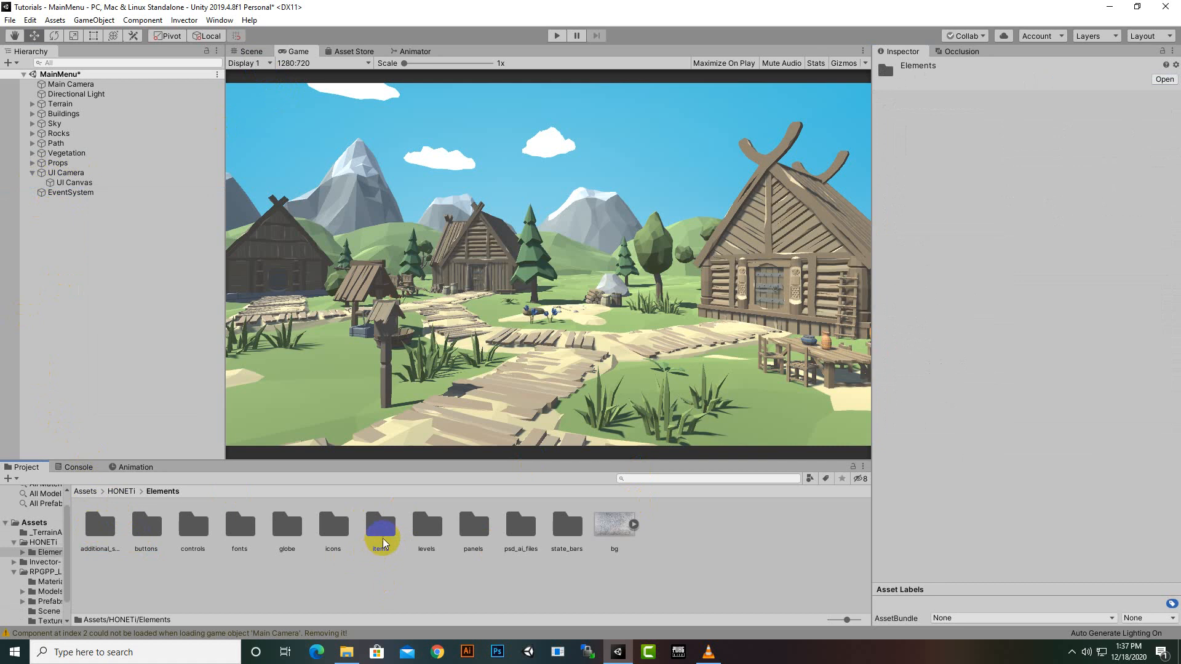
{"action": "double_click", "coordinate": [381, 529]}
{"action": "left_click", "coordinate": [192, 524]}
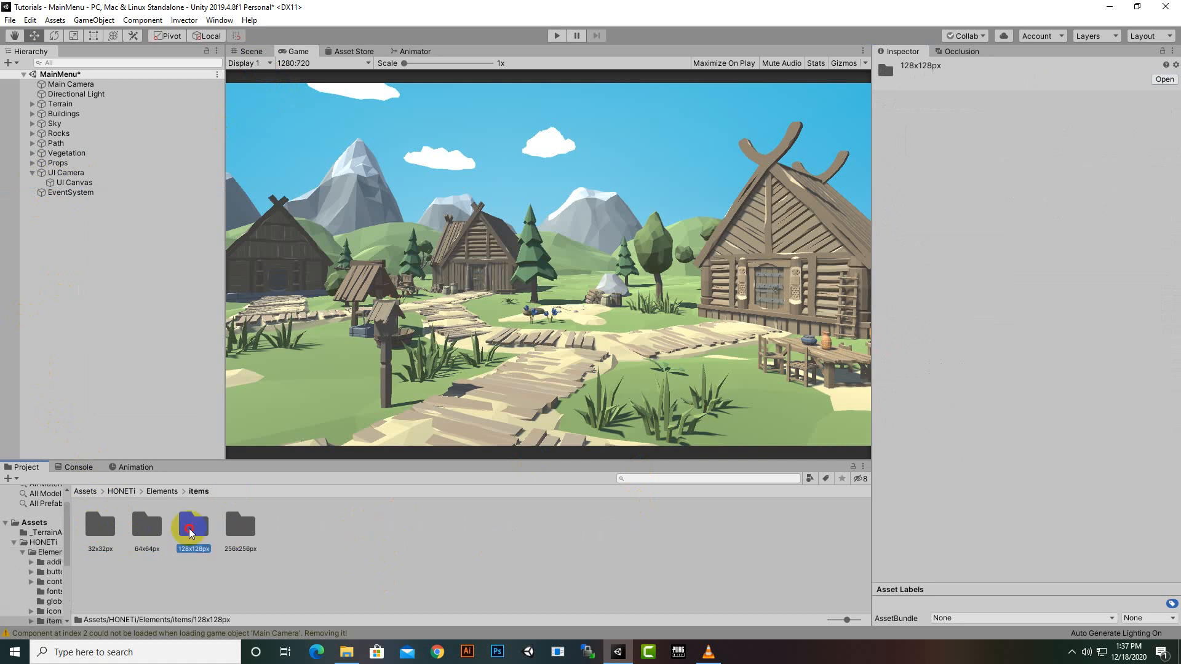
{"action": "double_click", "coordinate": [191, 523]}
{"action": "left_click", "coordinate": [197, 492]}
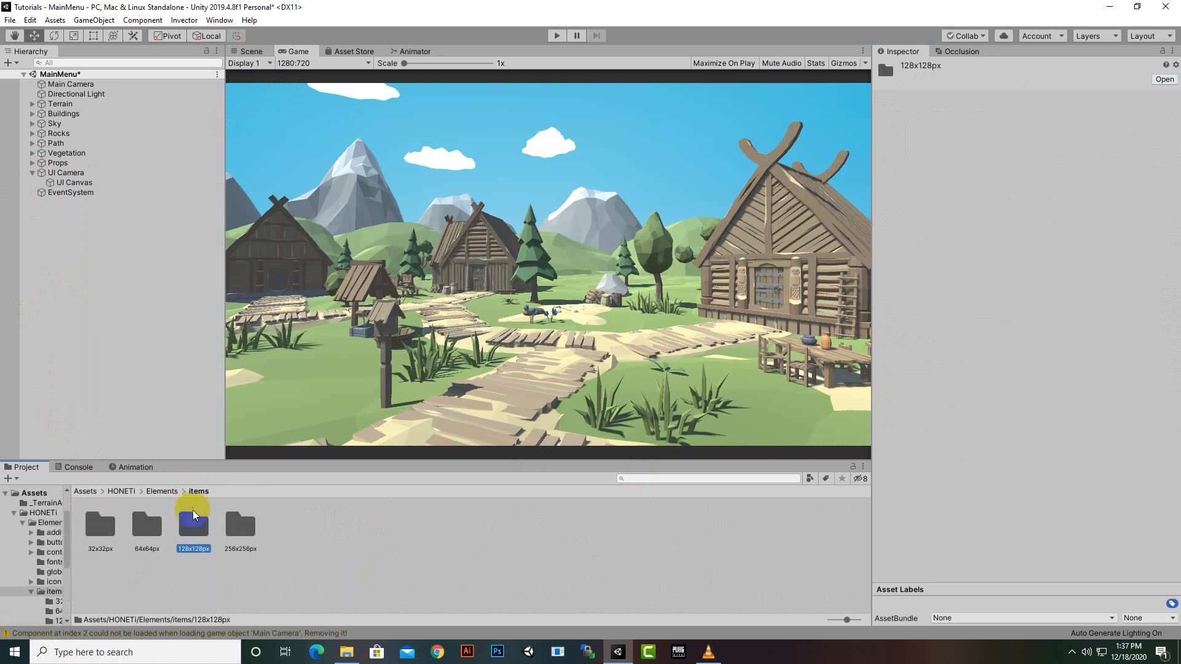
{"action": "left_click", "coordinate": [146, 526]}
{"action": "left_click", "coordinate": [155, 491]}
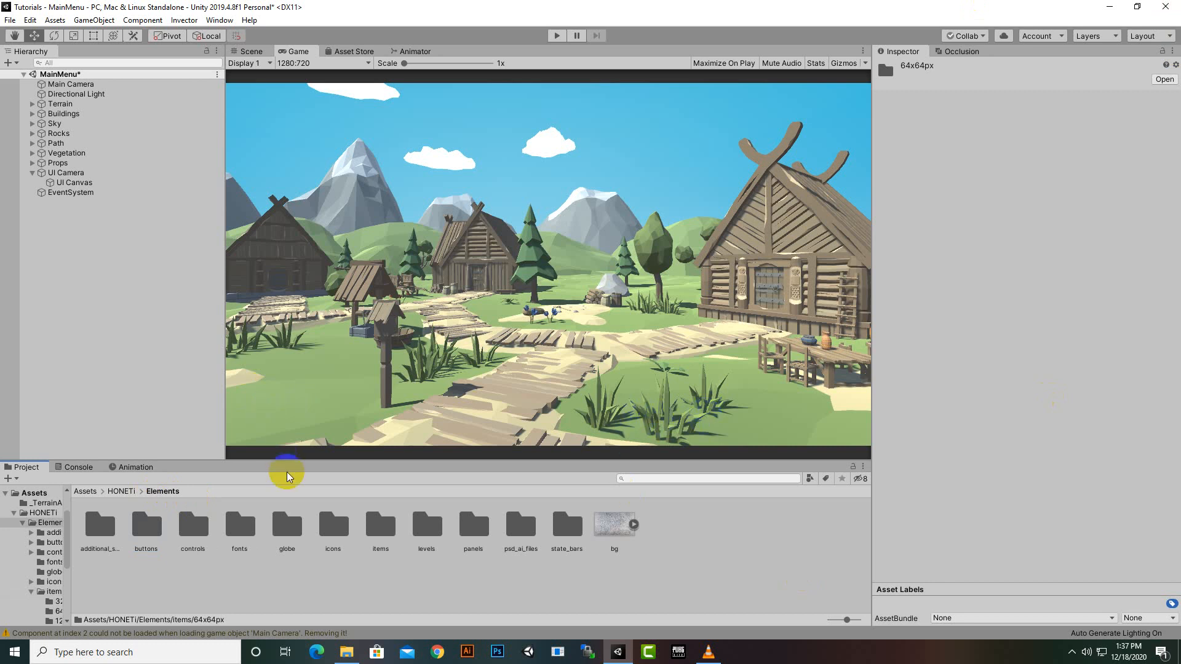
Examine the sprites in the panels folder and the contents of the icons folder, and return to Elements.
{"action": "left_click", "coordinate": [515, 522]}
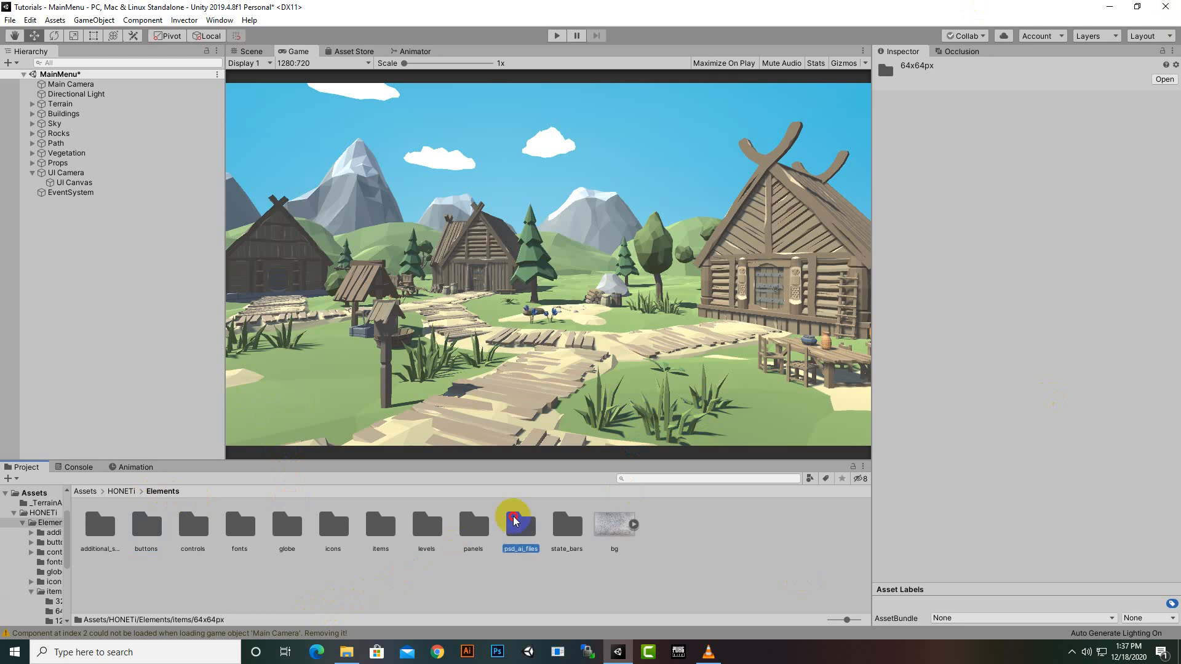
{"action": "double_click", "coordinate": [474, 524]}
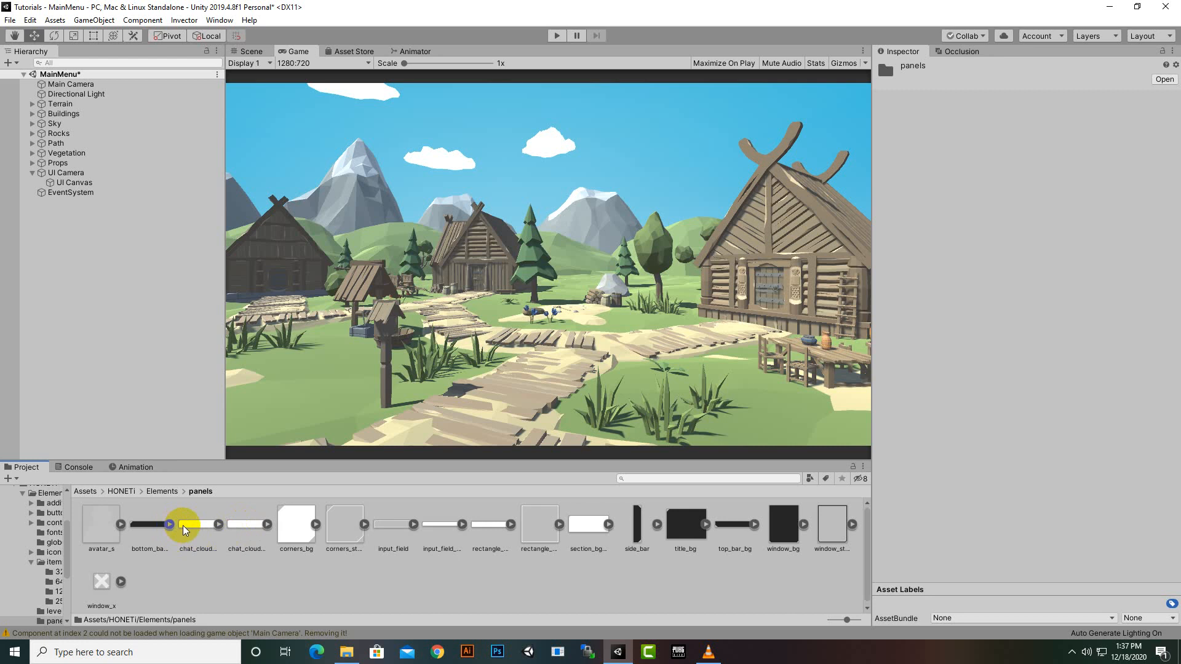
{"action": "left_click", "coordinate": [164, 493]}
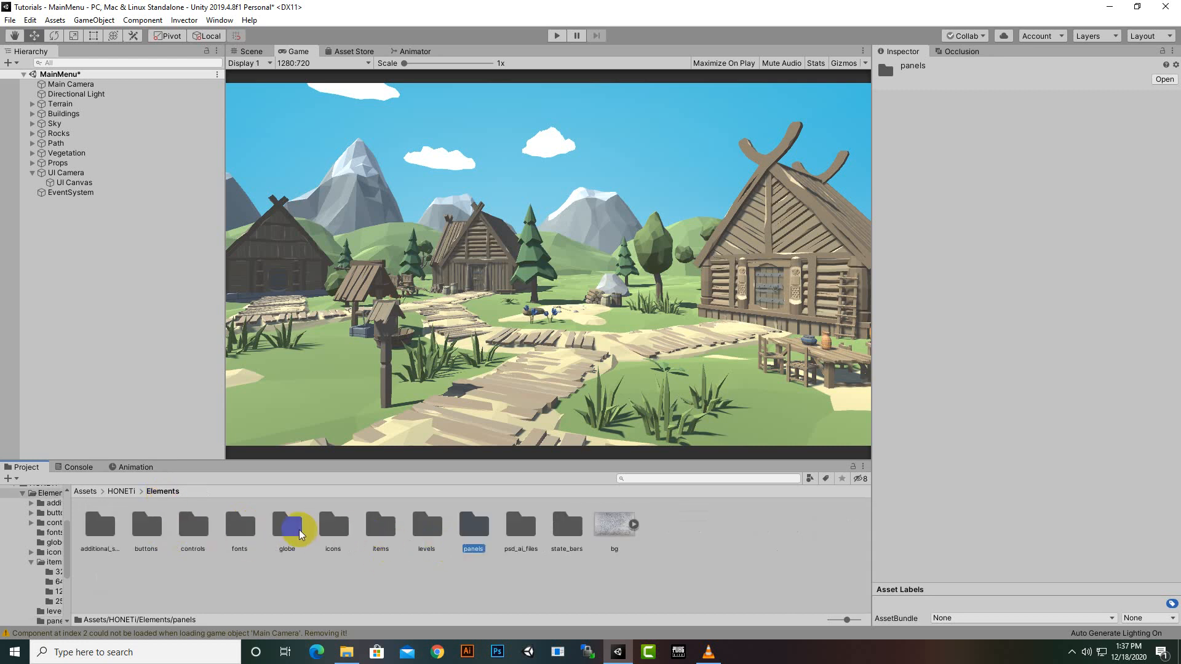
{"action": "double_click", "coordinate": [321, 534]}
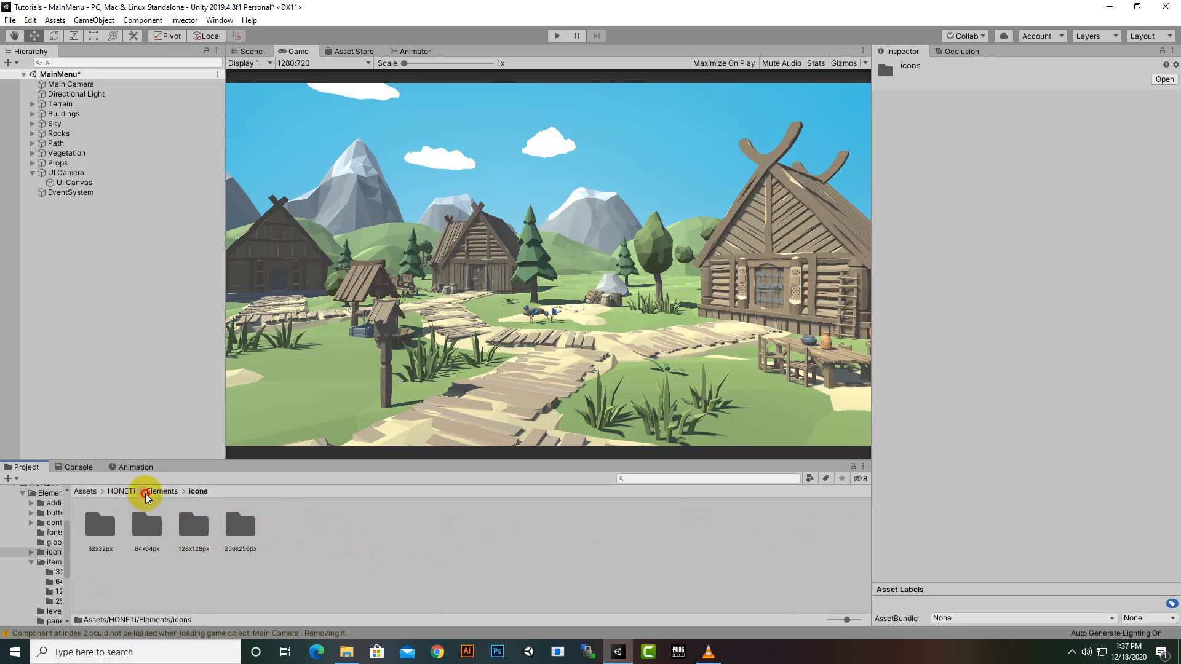
{"action": "left_click", "coordinate": [142, 492]}
{"action": "left_click", "coordinate": [155, 505]}
Examine the corners and basic outline button sprites in the buttons folder, and inspect the button_basic sprite.
{"action": "double_click", "coordinate": [149, 526]}
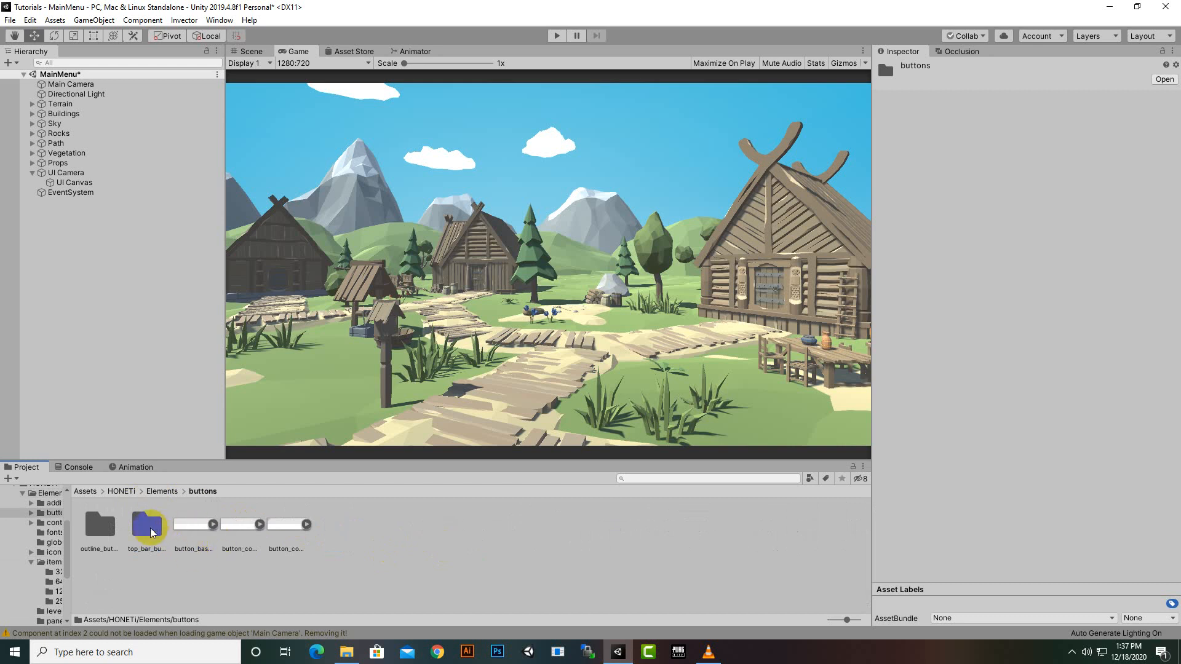
{"action": "double_click", "coordinate": [114, 528]}
{"action": "double_click", "coordinate": [198, 521]}
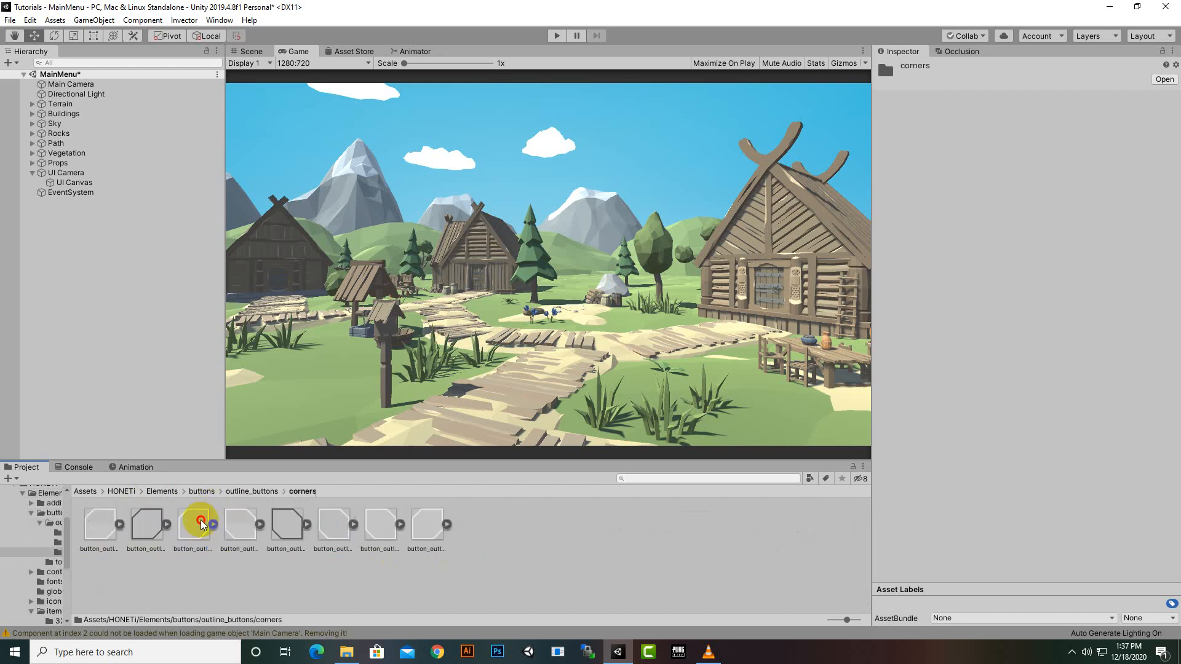
{"action": "left_click", "coordinate": [250, 492]}
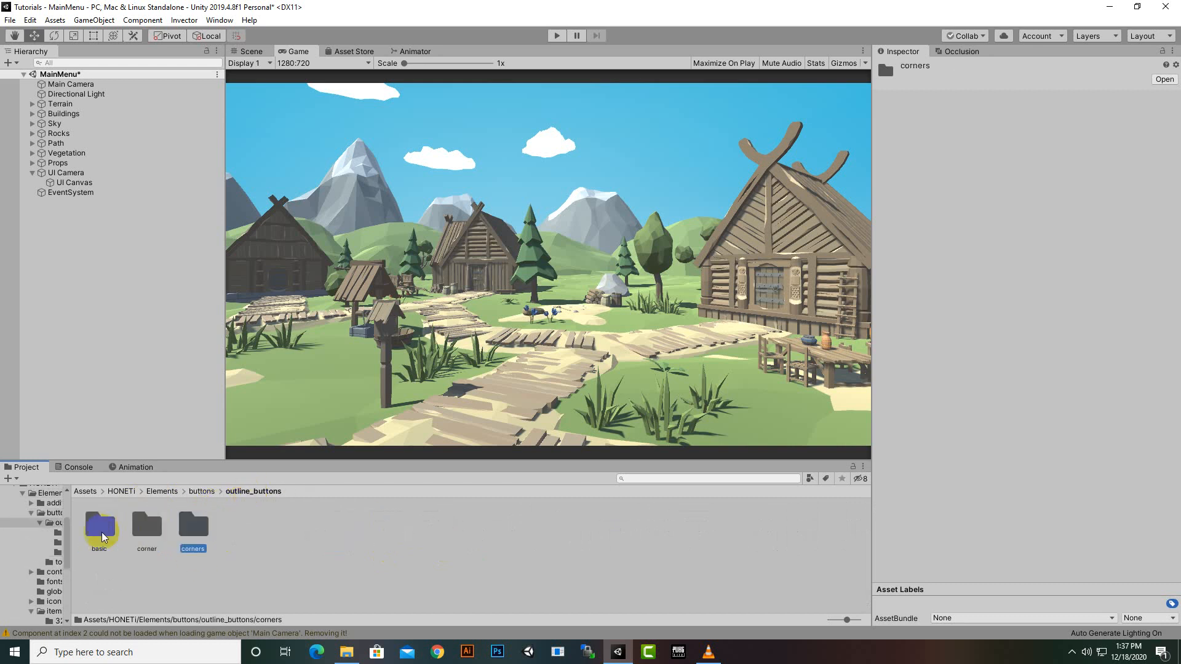
{"action": "double_click", "coordinate": [95, 532]}
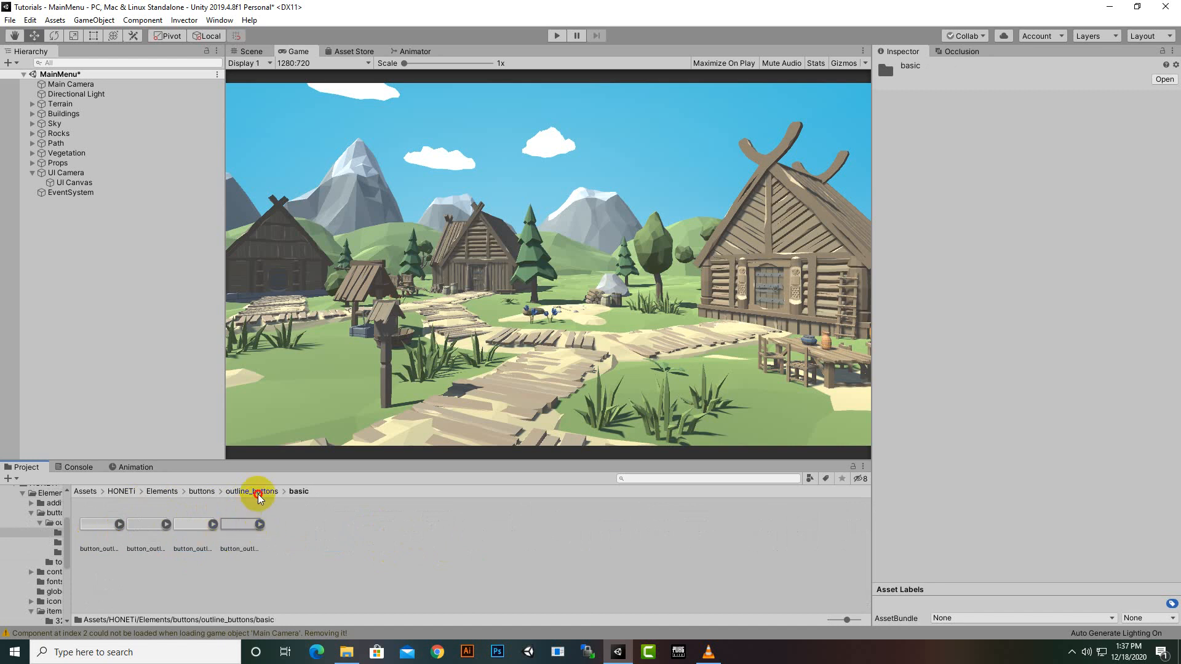
{"action": "left_click", "coordinate": [255, 492]}
{"action": "left_click", "coordinate": [203, 492]}
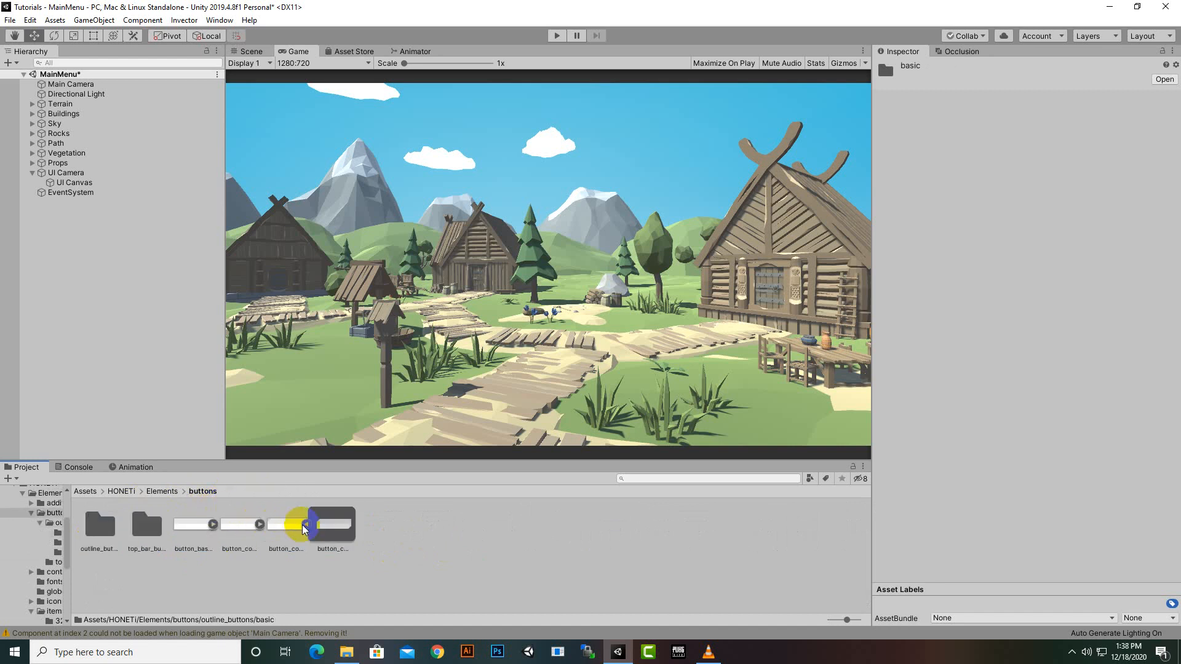
{"action": "left_click", "coordinate": [189, 527]}
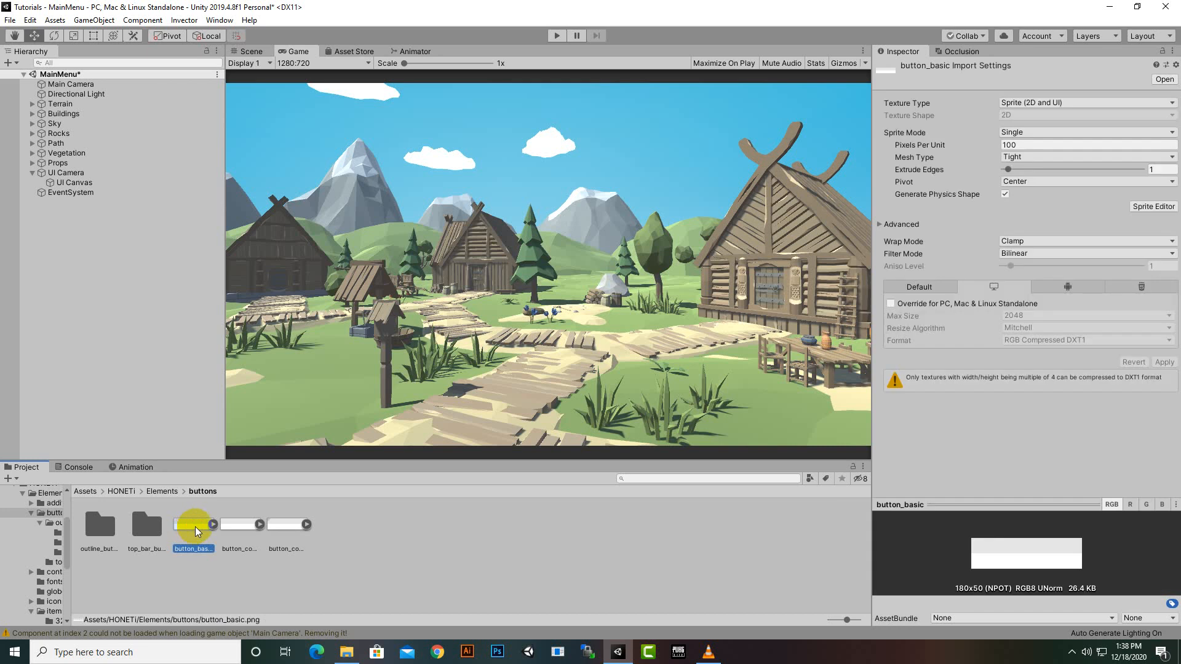
Add a UI Panel under UI Canvas and rename it ButtonPanel.
{"action": "left_click", "coordinate": [330, 548]}
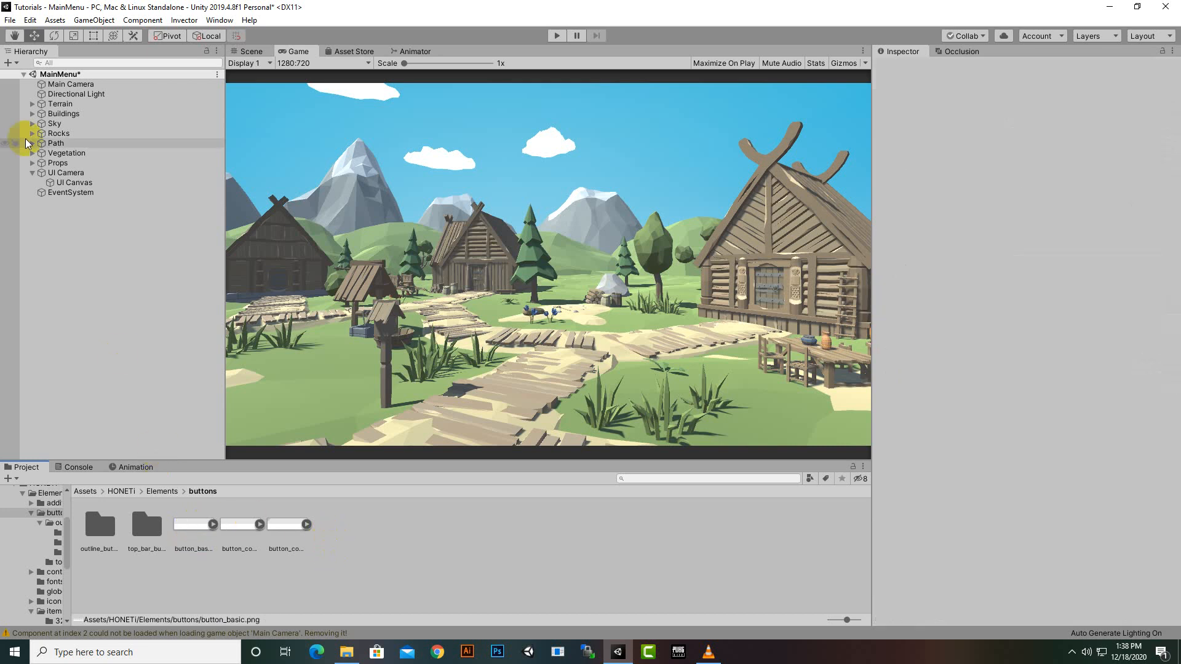
{"action": "left_click", "coordinate": [81, 183]}
{"action": "right_click", "coordinate": [84, 187]}
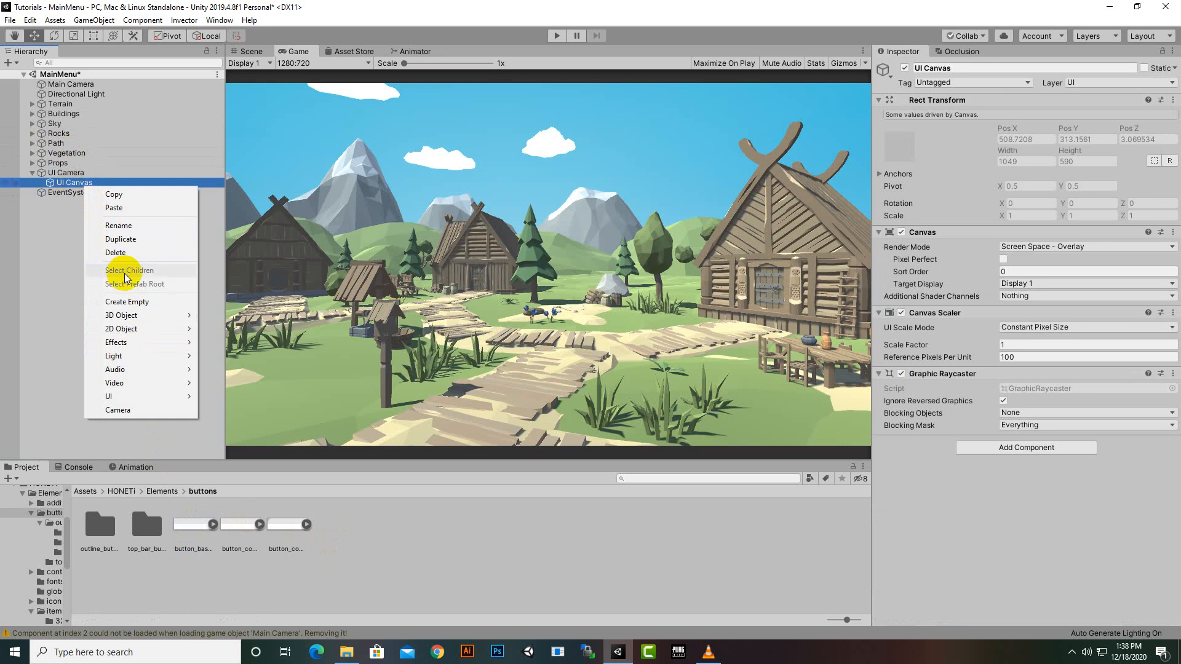
{"action": "mouse_move", "coordinate": [142, 400]}
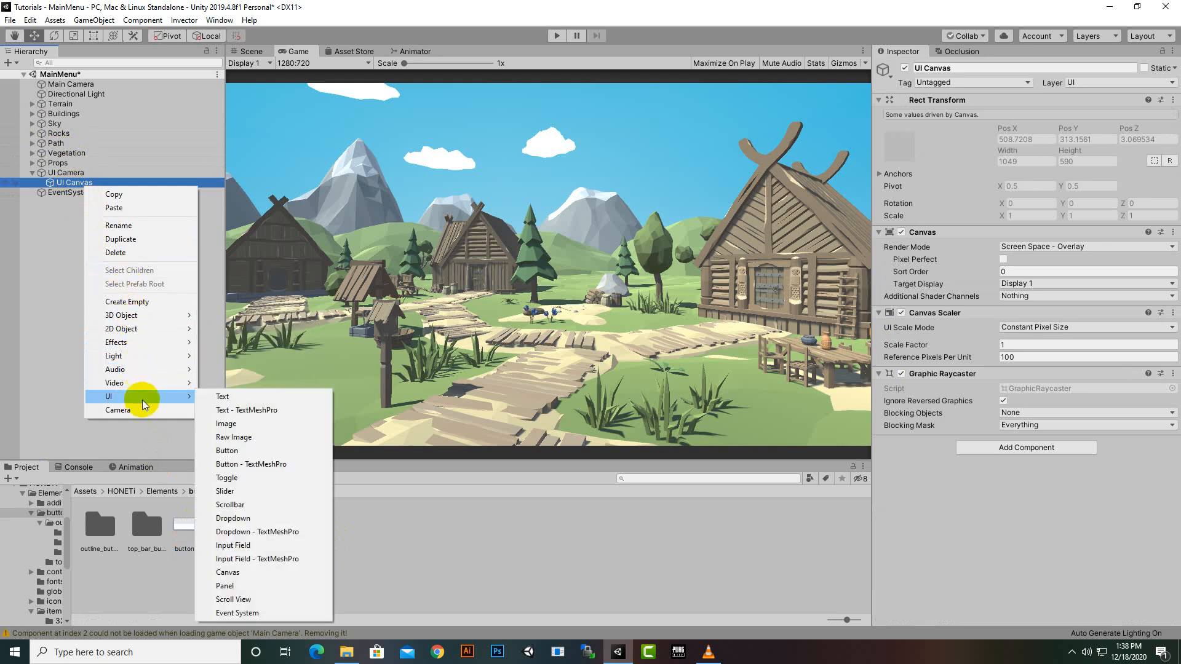
{"action": "left_click", "coordinate": [225, 586]}
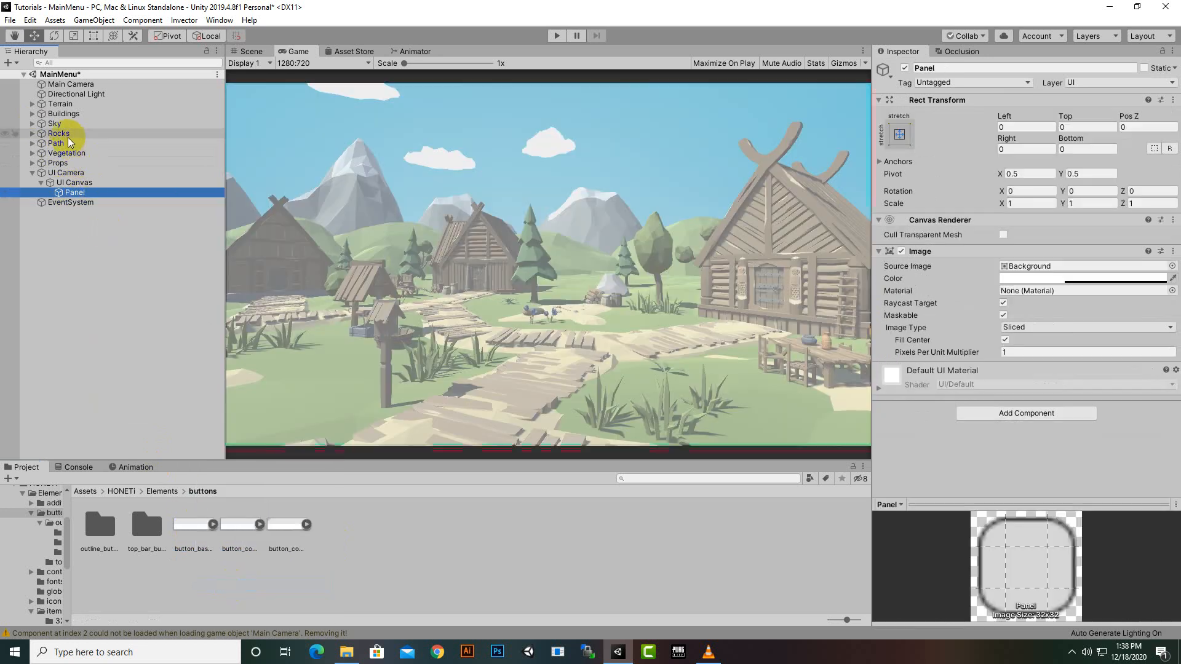
{"action": "right_click", "coordinate": [72, 192]}
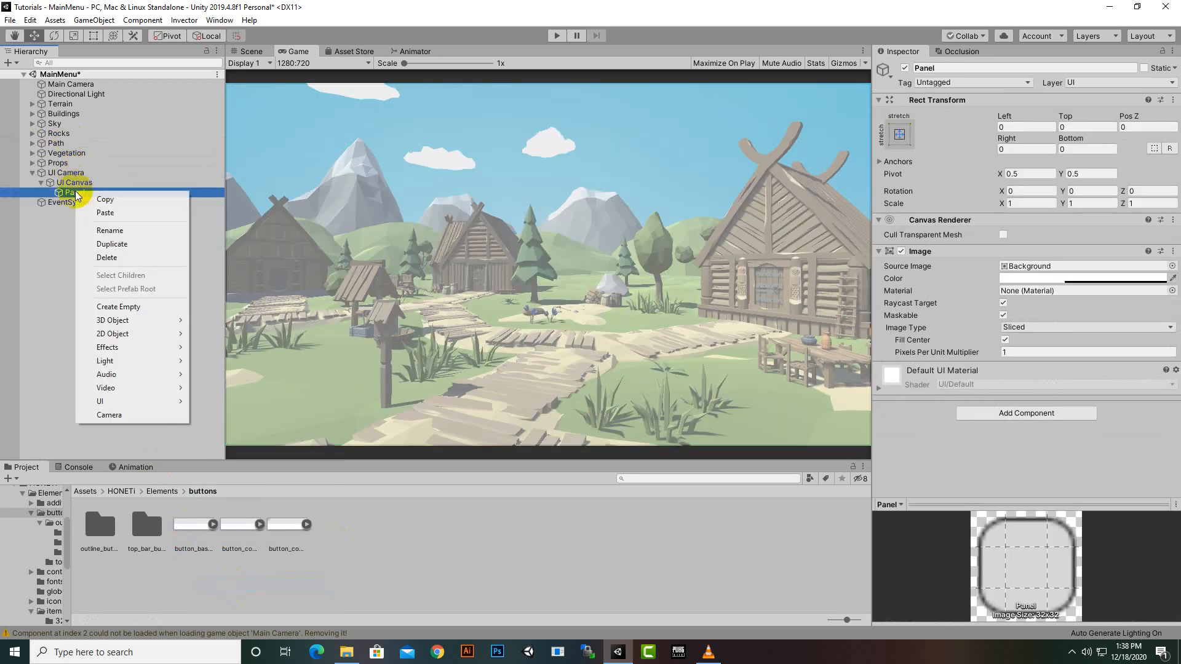
{"action": "left_click", "coordinate": [110, 231]}
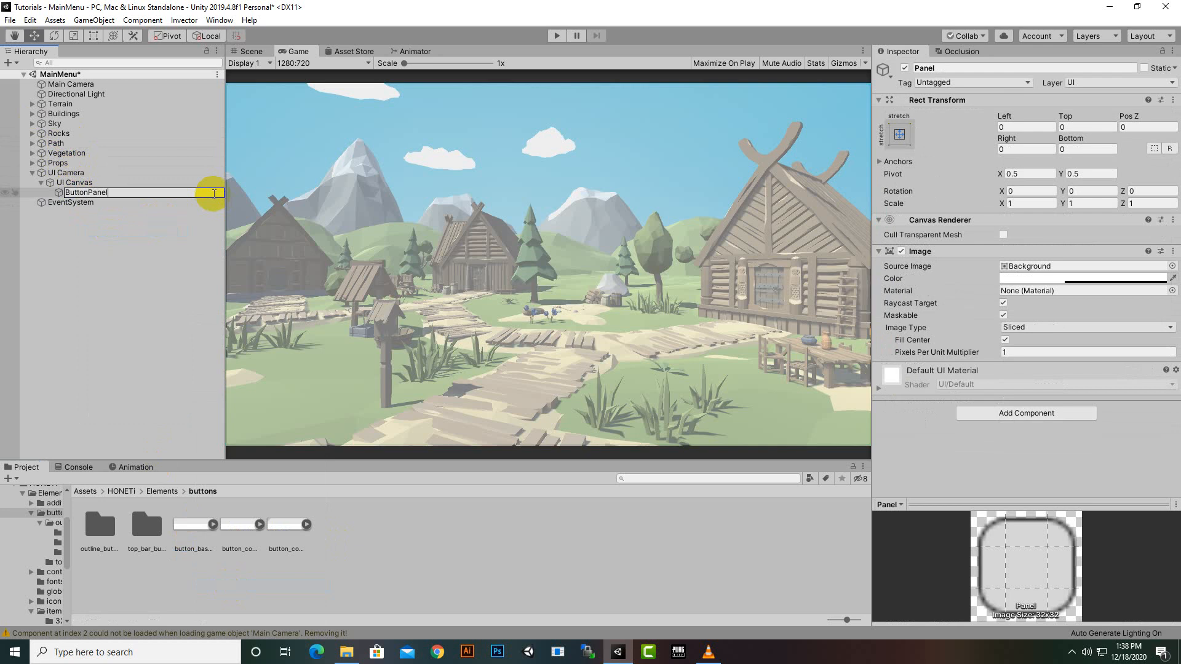
{"action": "key", "text": "Return"}
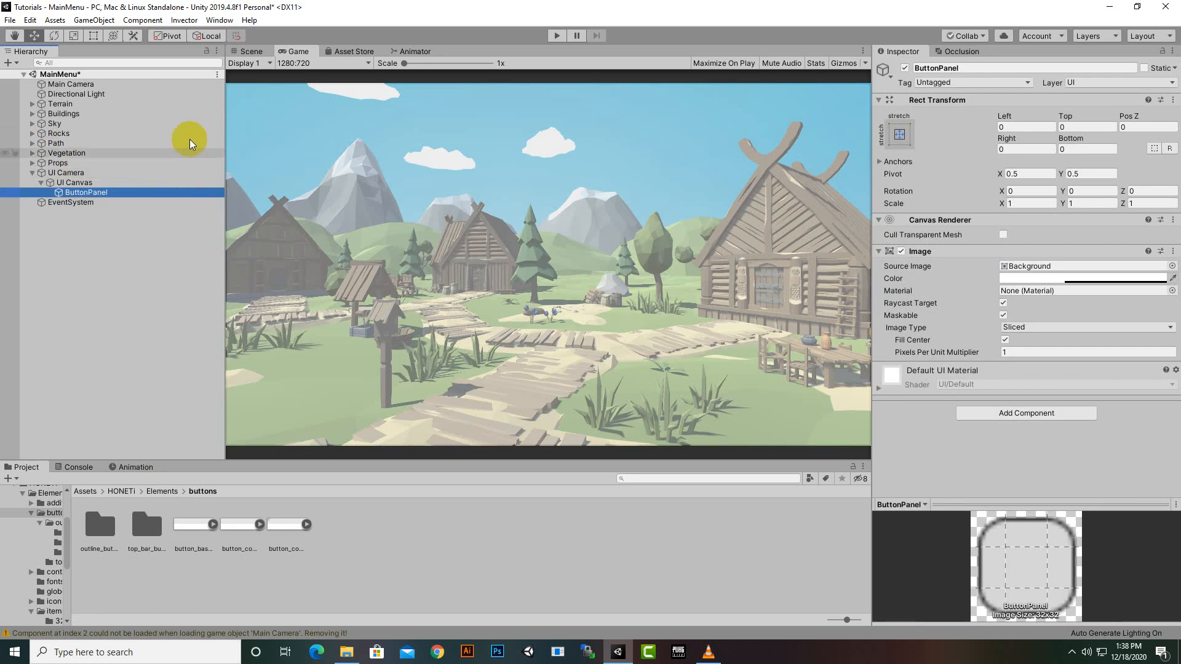
Scale ButtonPanel down in the Scene view to about 0.32 in X, 0.67 in Y and 0.22 in Z.
{"action": "left_click", "coordinate": [74, 36]}
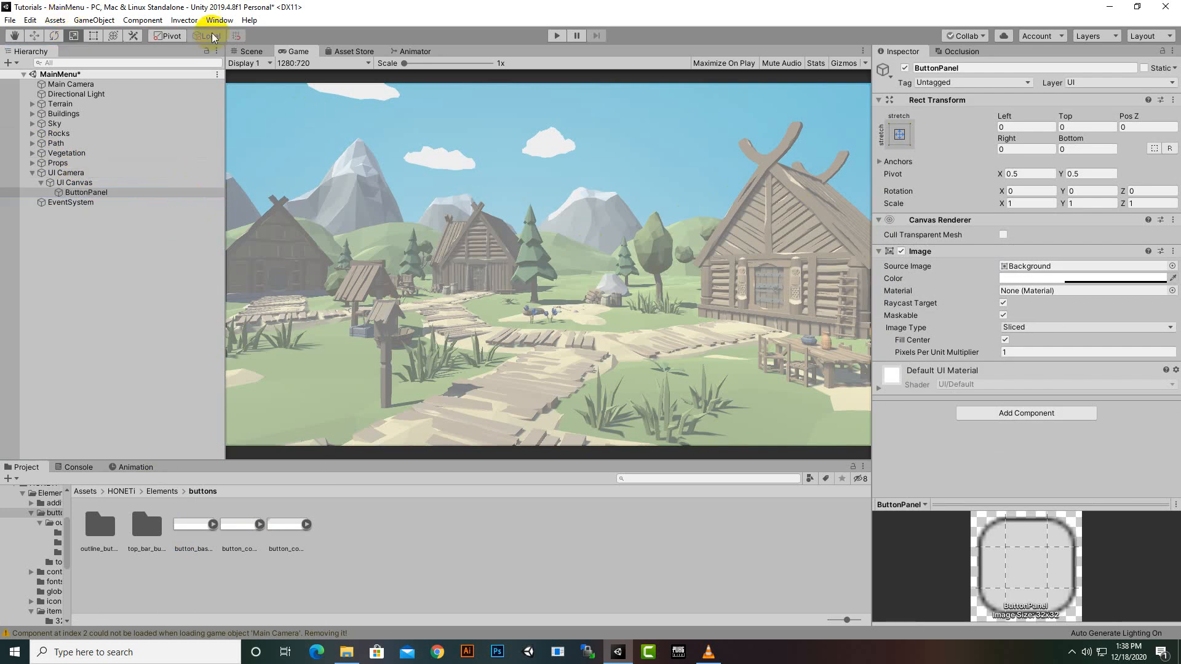
{"action": "left_click", "coordinate": [251, 51]}
{"action": "key", "text": "f"}
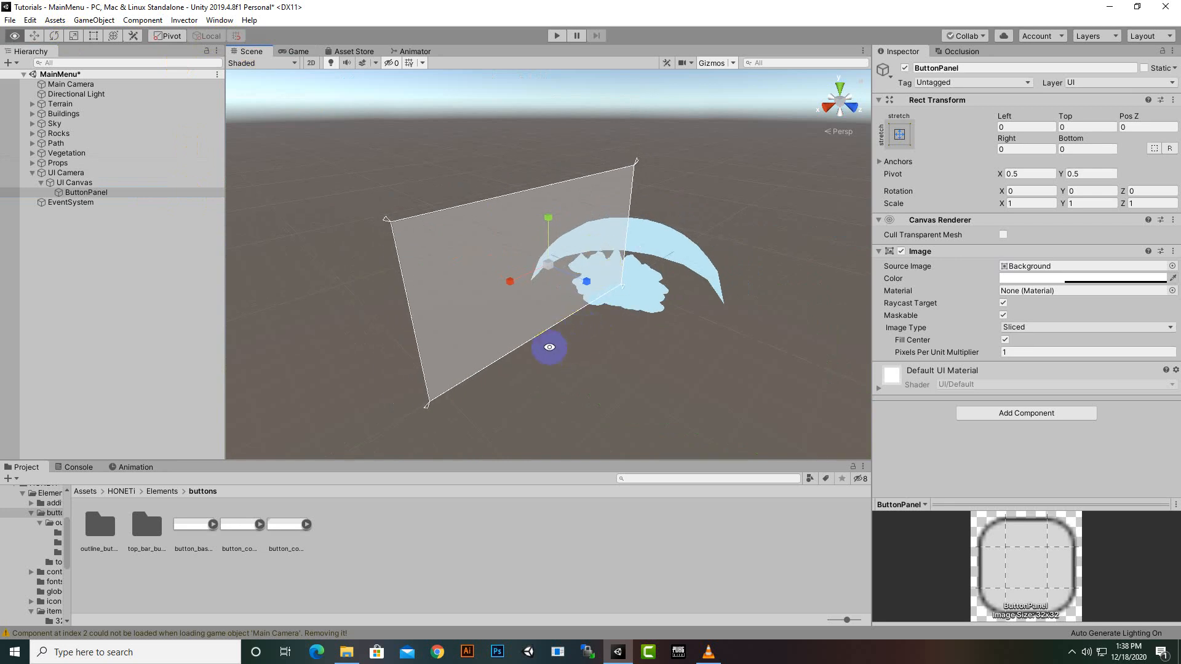
{"action": "left_click_drag", "start_coordinate": [549, 347], "coordinate": [1060, 279], "text": "alt"}
{"action": "scroll", "coordinate": [692, 246], "scroll_direction": "up", "scroll_amount": 2}
{"action": "scroll", "coordinate": [692, 246], "scroll_direction": "up", "scroll_amount": 2}
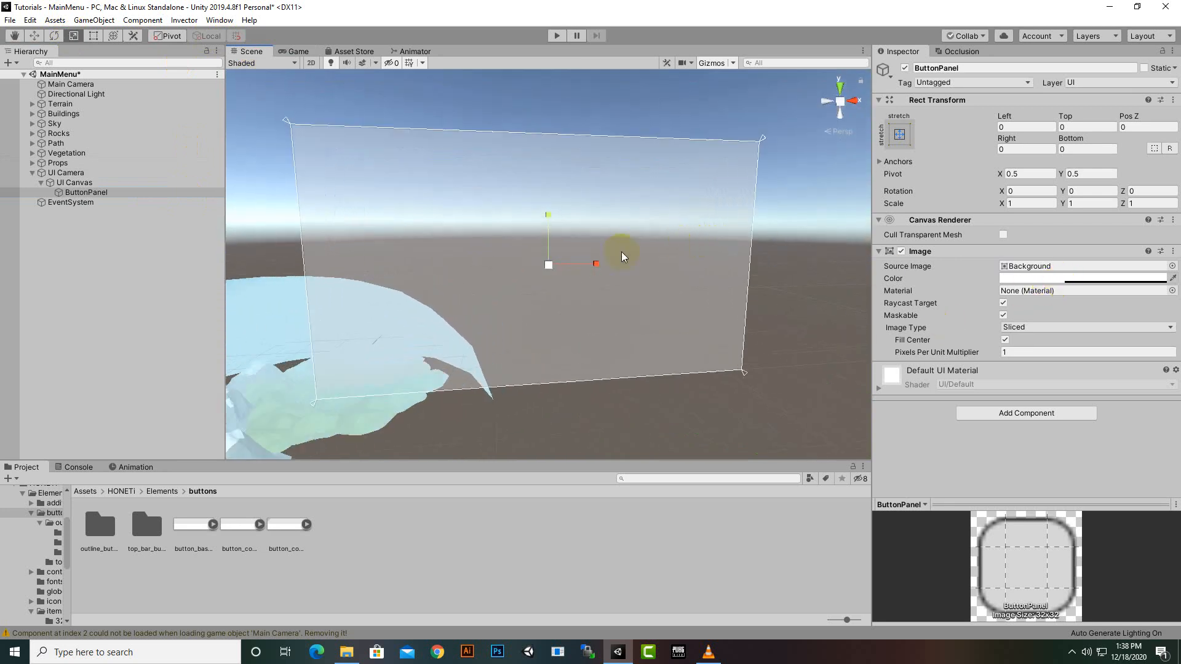
{"action": "left_click_drag", "start_coordinate": [549, 266], "coordinate": [548, 308]}
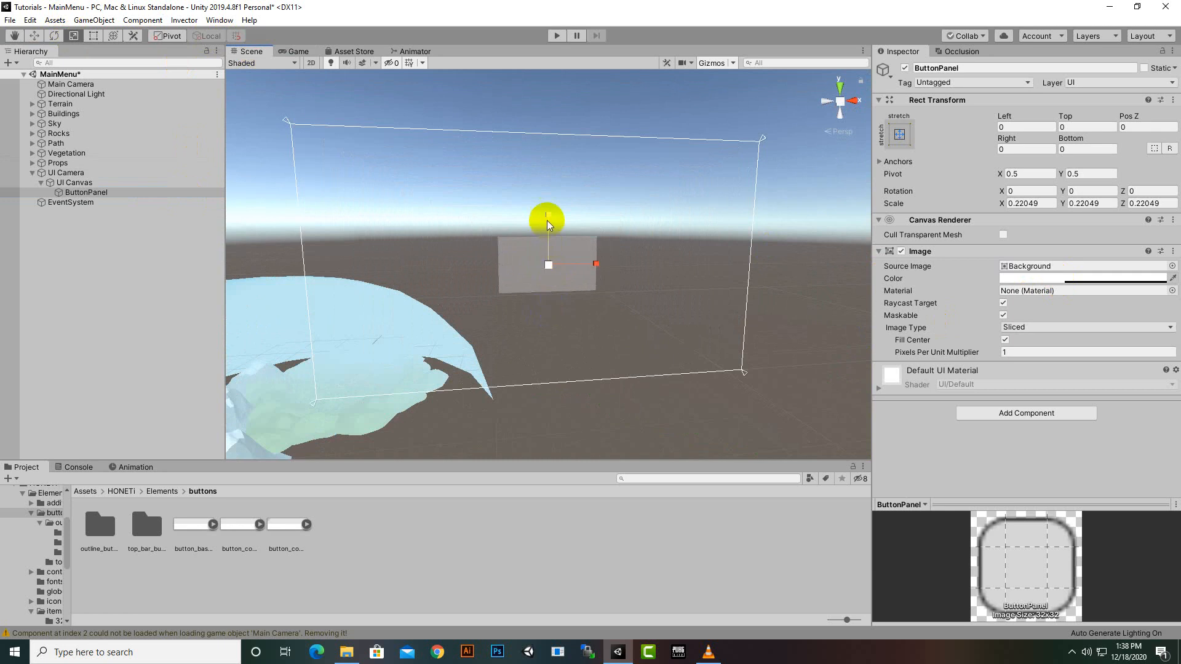
{"action": "left_click_drag", "start_coordinate": [548, 216], "coordinate": [548, 185]}
{"action": "left_click_drag", "start_coordinate": [597, 264], "coordinate": [619, 268]}
Try corners_stroke_bg with colour alpha 255, and title_bg from the panels folder, as ButtonPanel's source image.
{"action": "left_click", "coordinate": [158, 491]}
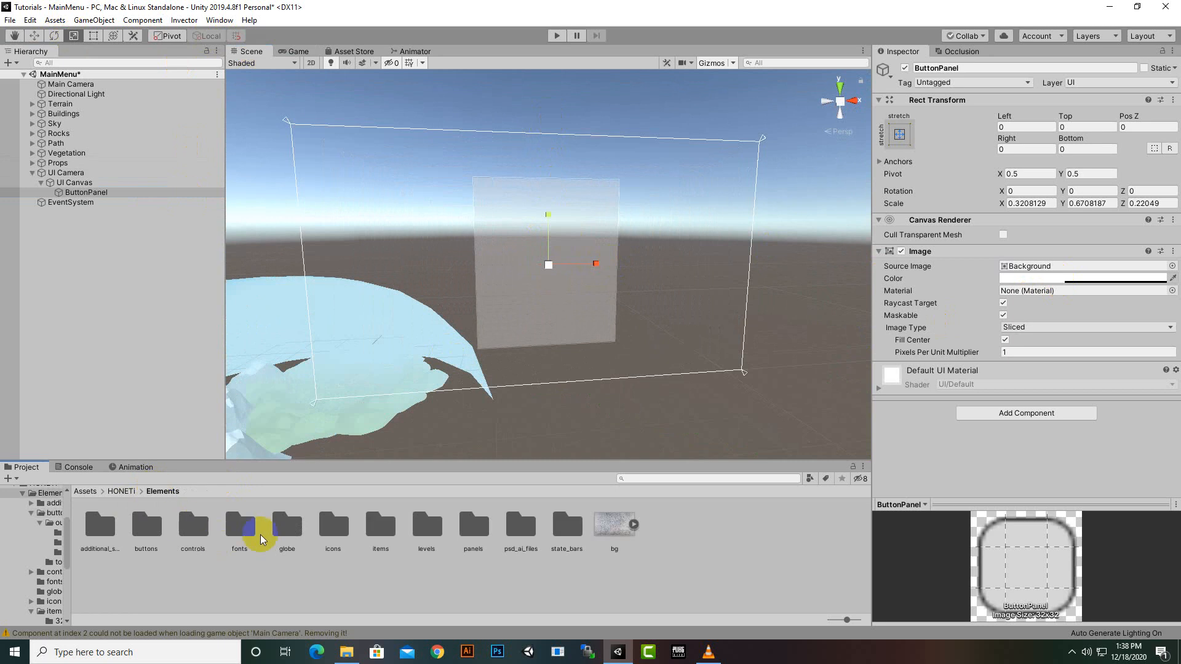
{"action": "double_click", "coordinate": [473, 527]}
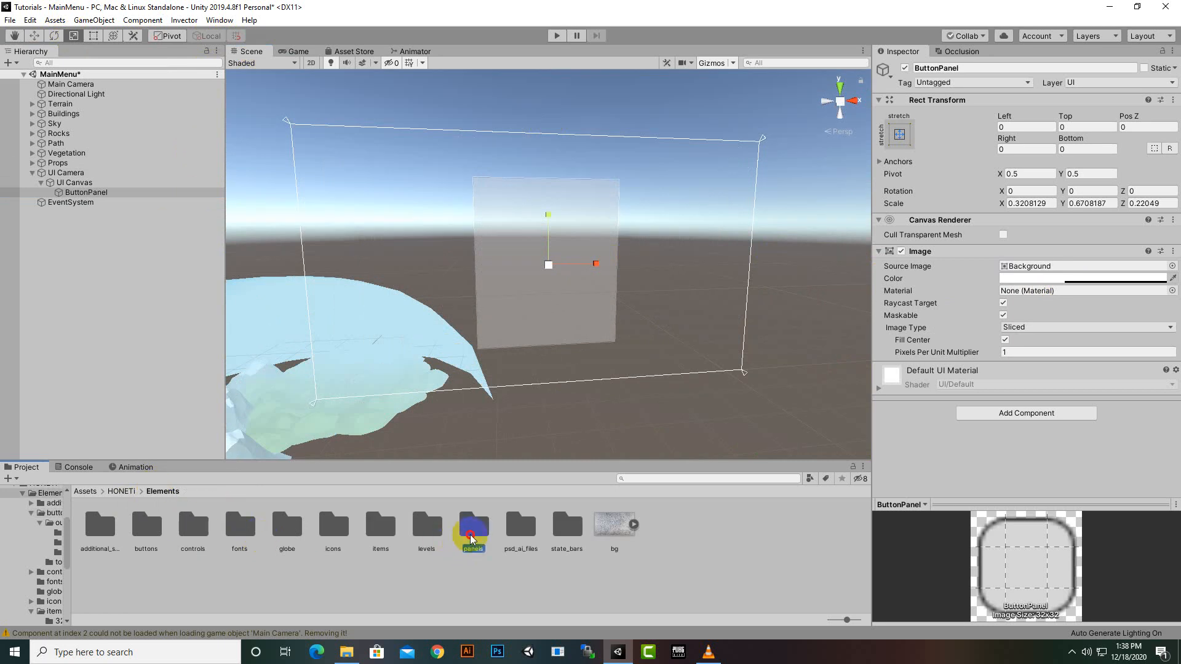
{"action": "left_click", "coordinate": [90, 194]}
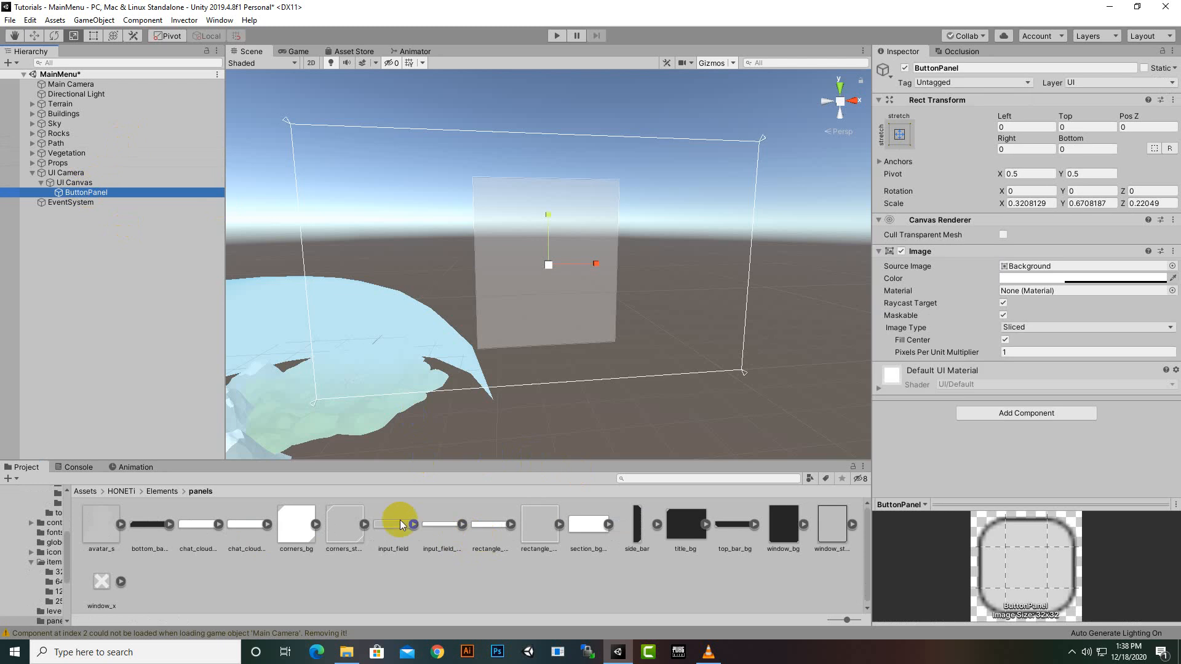
{"action": "left_click_drag", "start_coordinate": [340, 527], "coordinate": [1055, 275]}
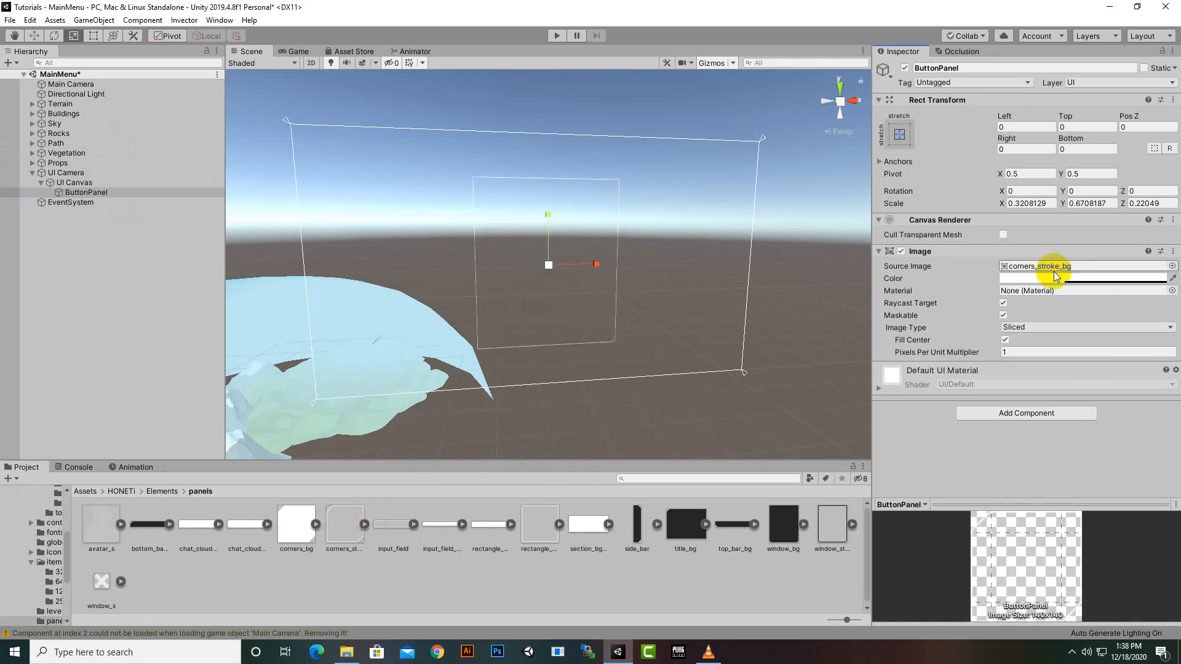
{"action": "scroll", "coordinate": [635, 342], "scroll_direction": "up", "scroll_amount": 3}
{"action": "left_click", "coordinate": [1051, 282]}
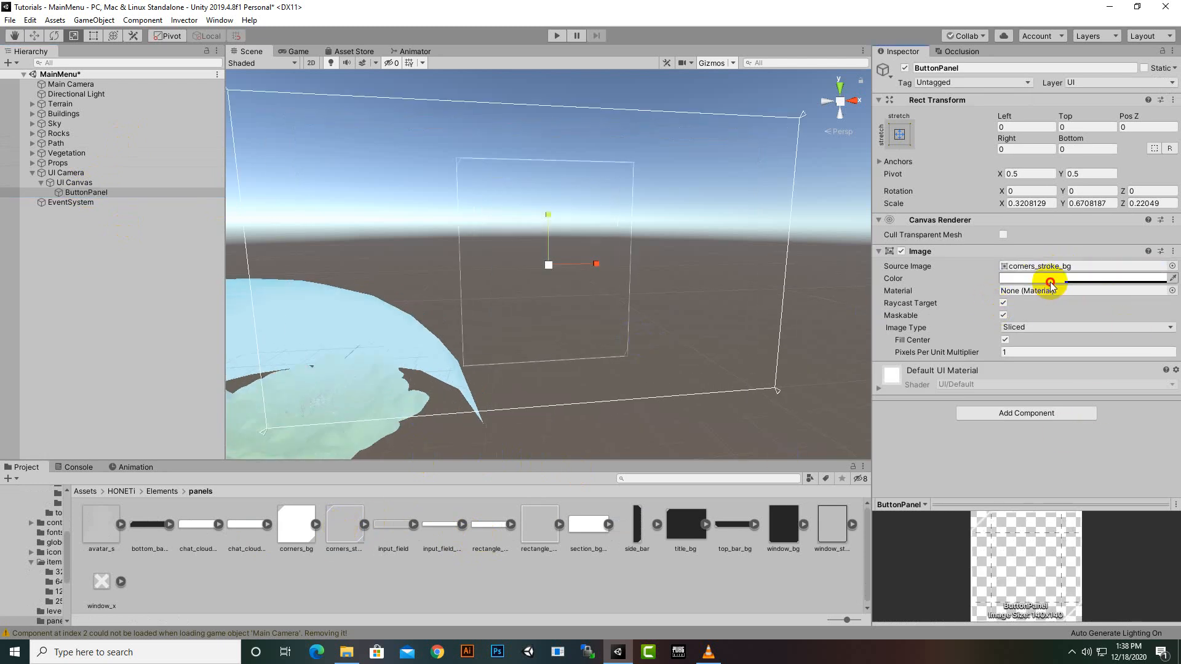
{"action": "left_click_drag", "start_coordinate": [966, 490], "coordinate": [1018, 496]}
{"action": "scroll", "coordinate": [605, 314], "scroll_direction": "up", "scroll_amount": 5}
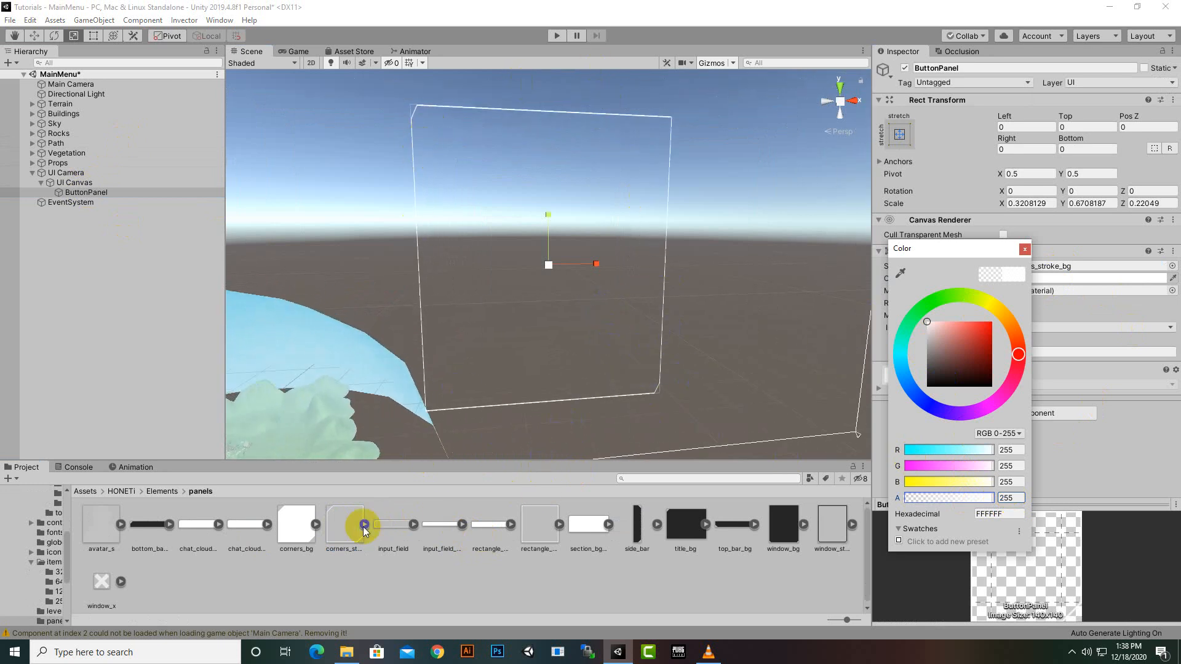
{"action": "left_click_drag", "start_coordinate": [686, 524], "coordinate": [1036, 265]}
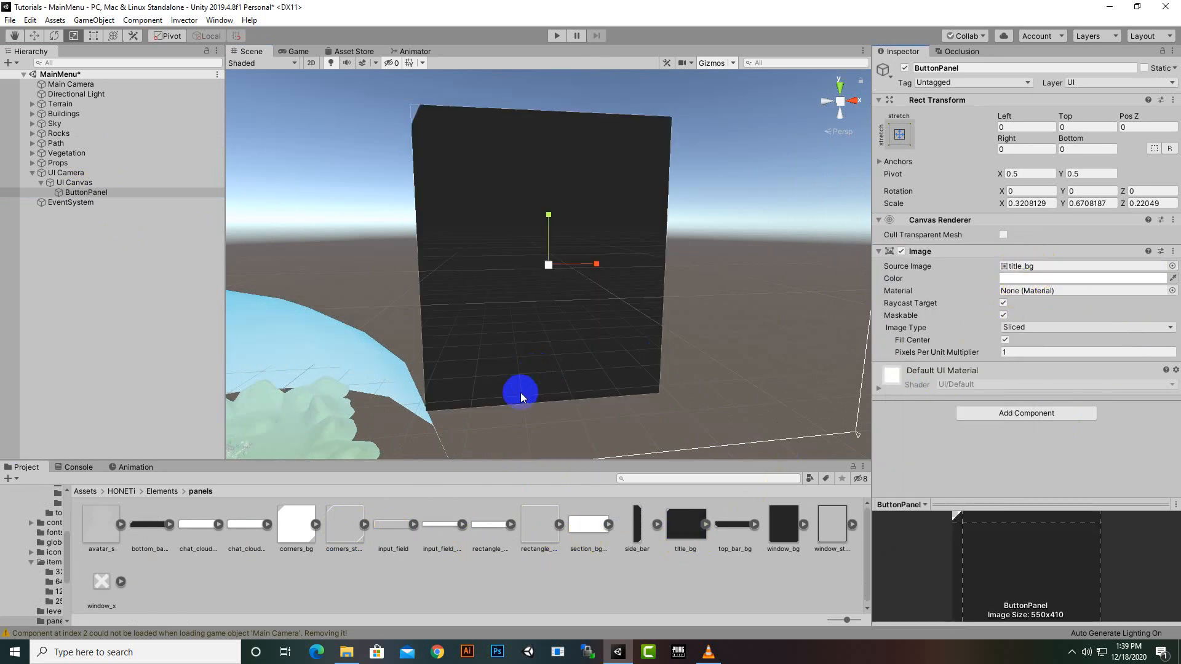
{"action": "left_click_drag", "start_coordinate": [522, 395], "coordinate": [452, 316], "text": "alt"}
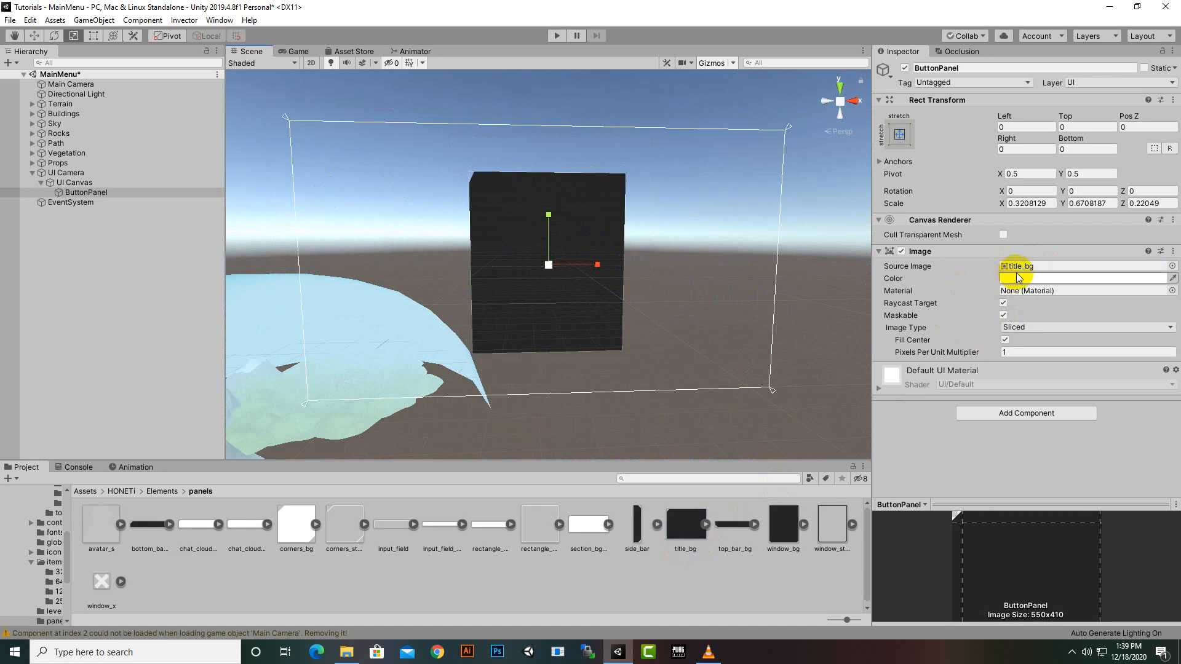
Clear ButtonPanel's source image by choosing None as its sprite.
{"action": "left_click", "coordinate": [1172, 266]}
{"action": "scroll", "coordinate": [829, 365], "scroll_direction": "down", "scroll_amount": 10}
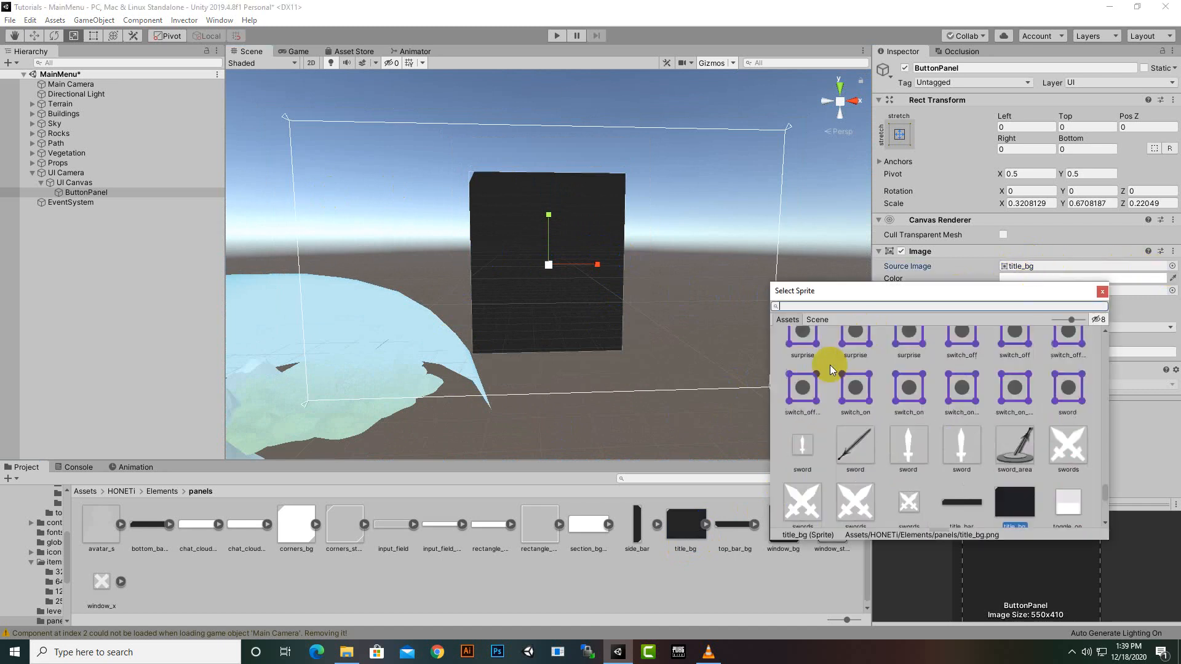
{"action": "left_click_drag", "start_coordinate": [1111, 489], "coordinate": [1105, 344]}
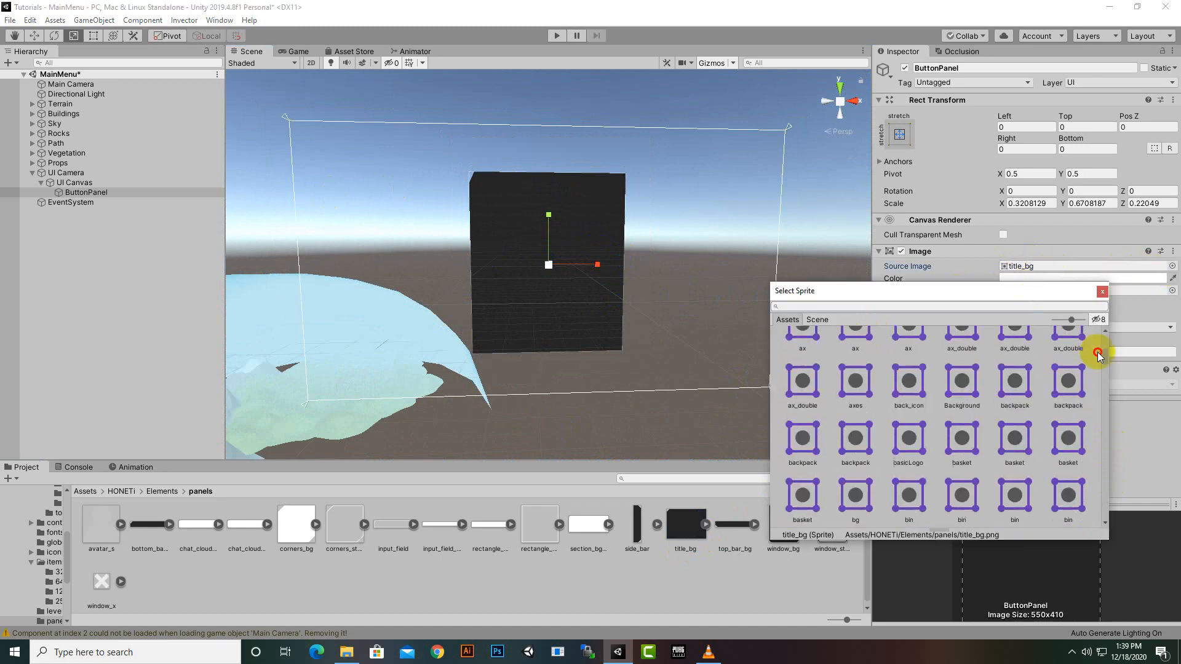
{"action": "double_click", "coordinate": [799, 350]}
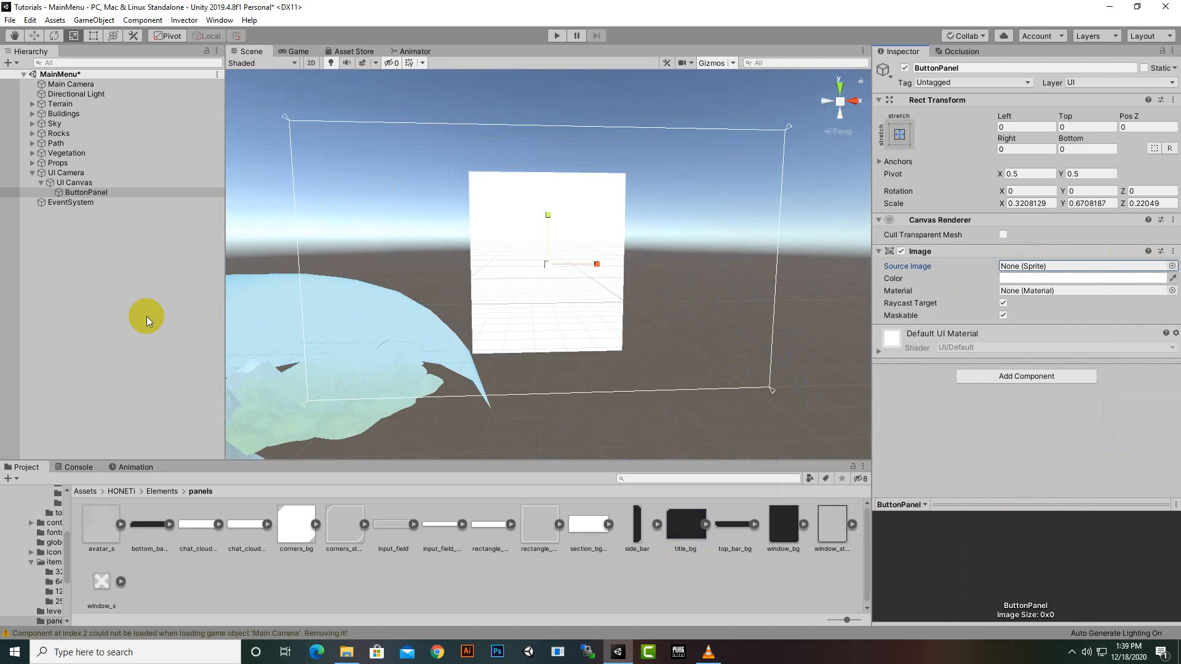
Move ButtonPanel along X to the canvas's left side, about -316 from centre, and anchor it to middle left.
{"action": "left_click", "coordinate": [34, 35]}
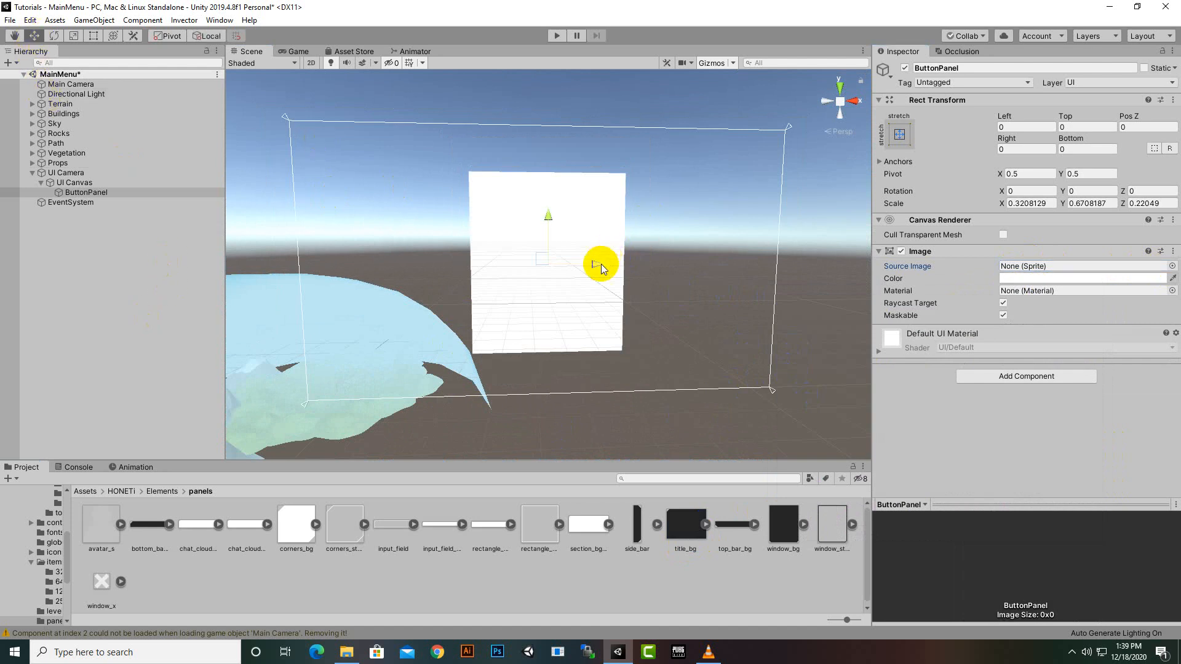
{"action": "left_click_drag", "start_coordinate": [601, 266], "coordinate": [456, 287]}
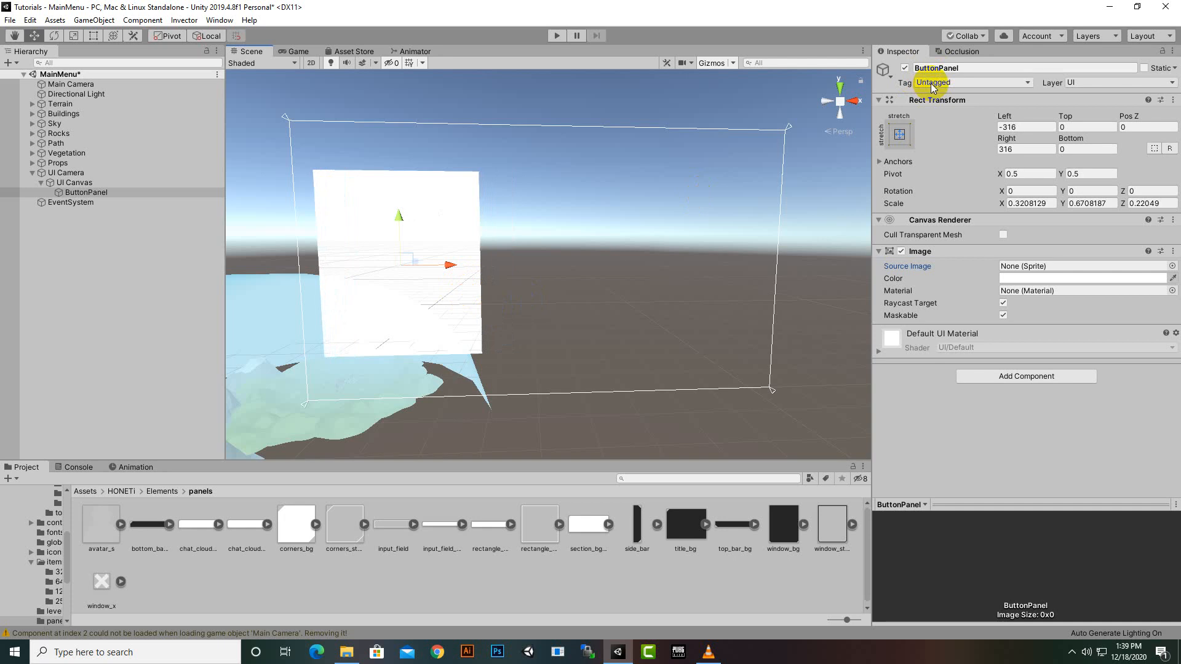
{"action": "left_click", "coordinate": [899, 135]}
{"action": "left_click", "coordinate": [943, 258]}
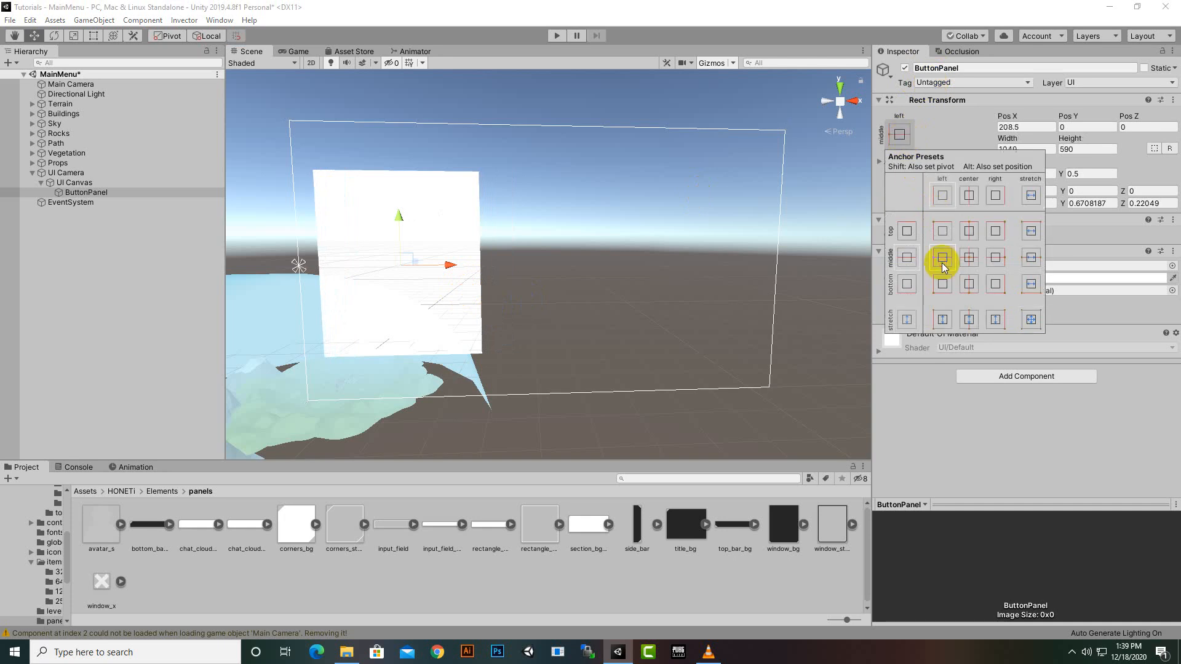
{"action": "left_click", "coordinate": [606, 8]}
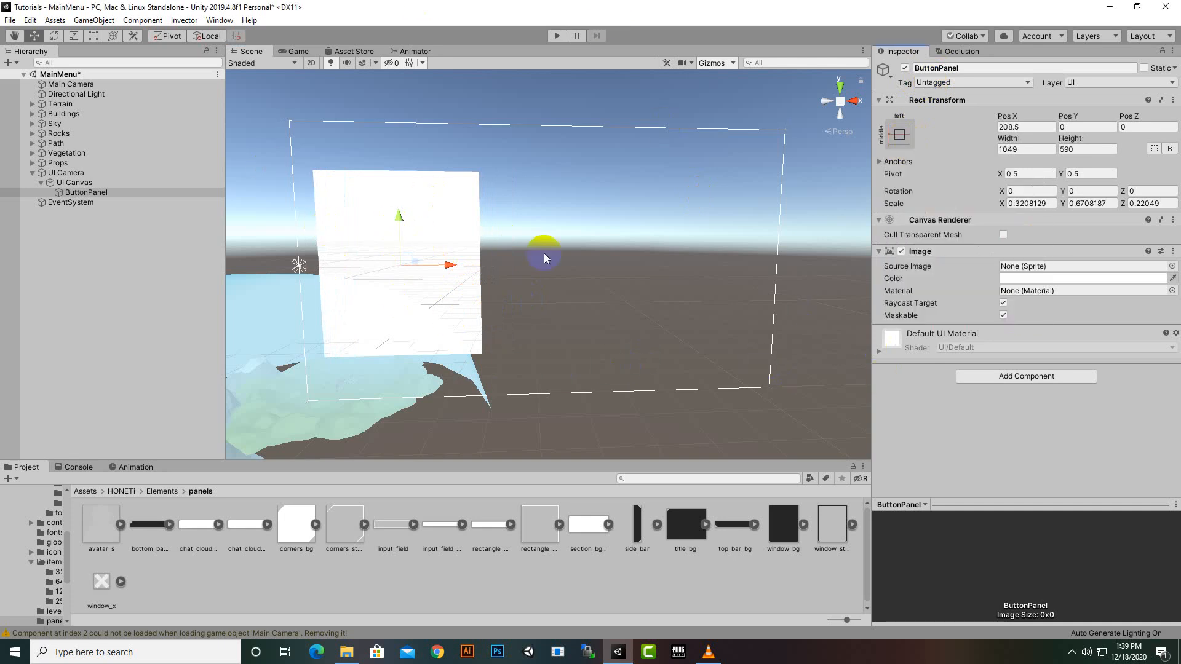
Make ButtonPanel's image fully transparent by setting its colour alpha to 0.
{"action": "left_click", "coordinate": [1006, 278]}
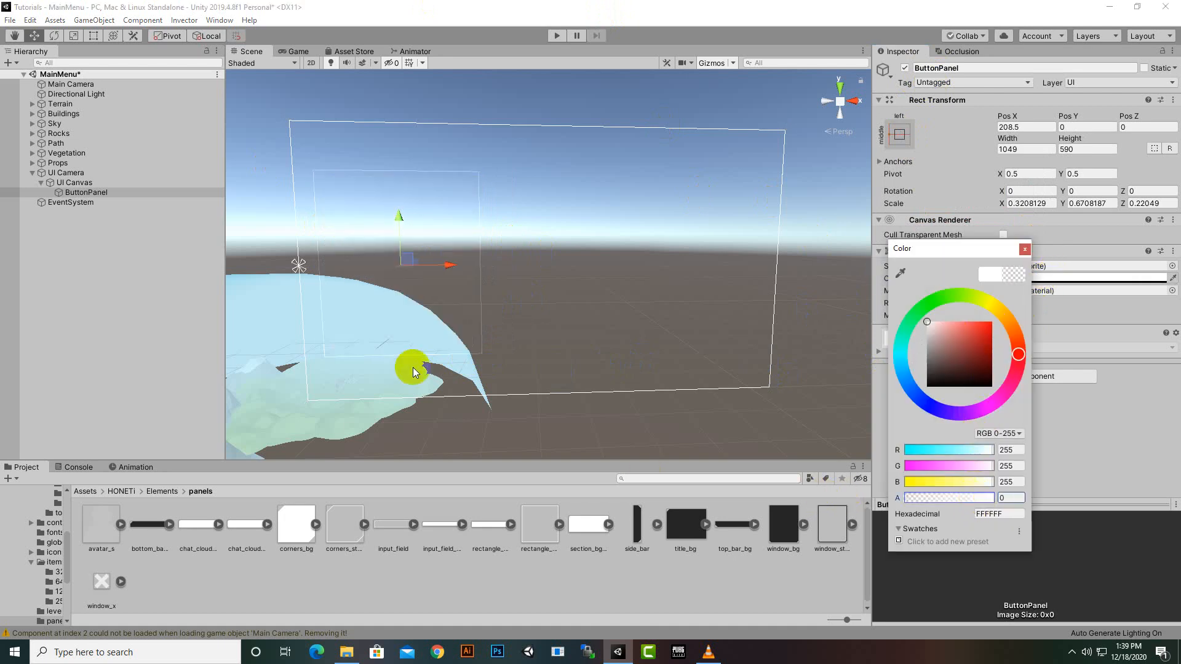
{"action": "left_click", "coordinate": [1025, 249]}
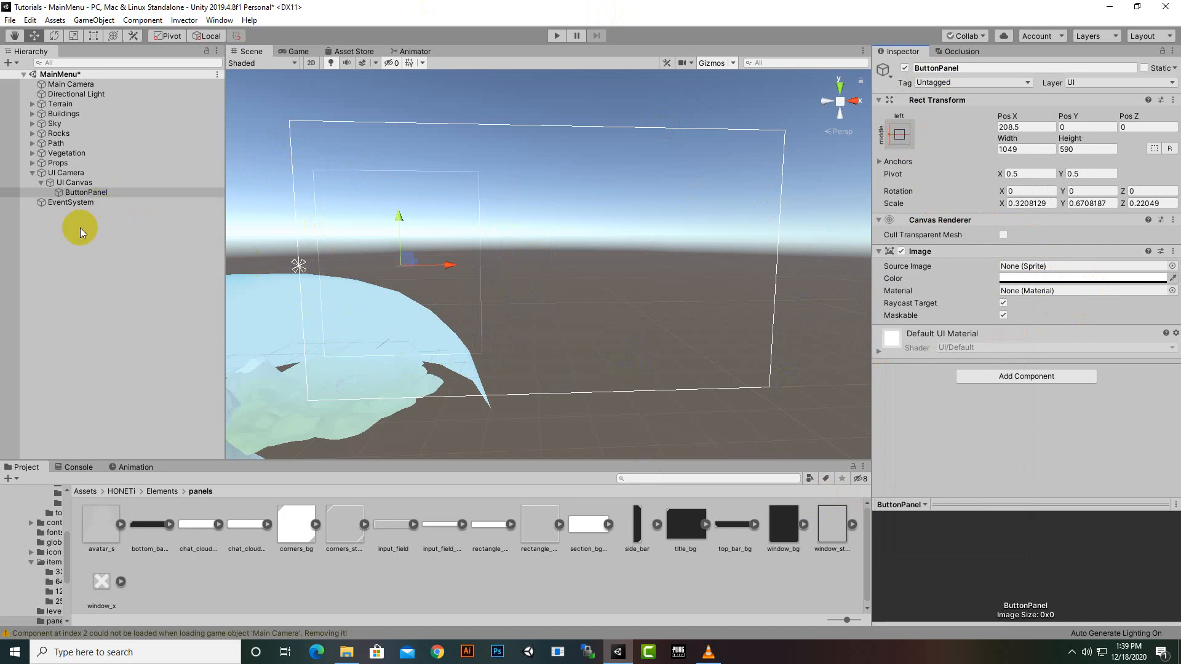
Add a UI Button as a child of UI Canvas.
{"action": "right_click", "coordinate": [76, 183]}
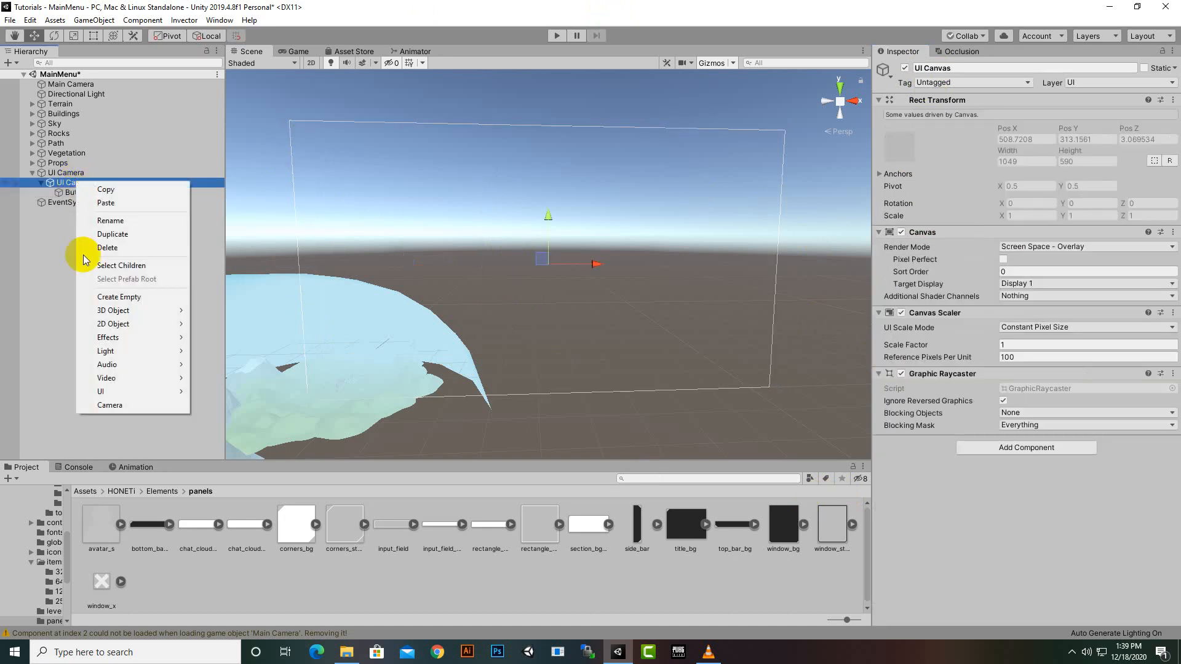
{"action": "mouse_move", "coordinate": [182, 392]}
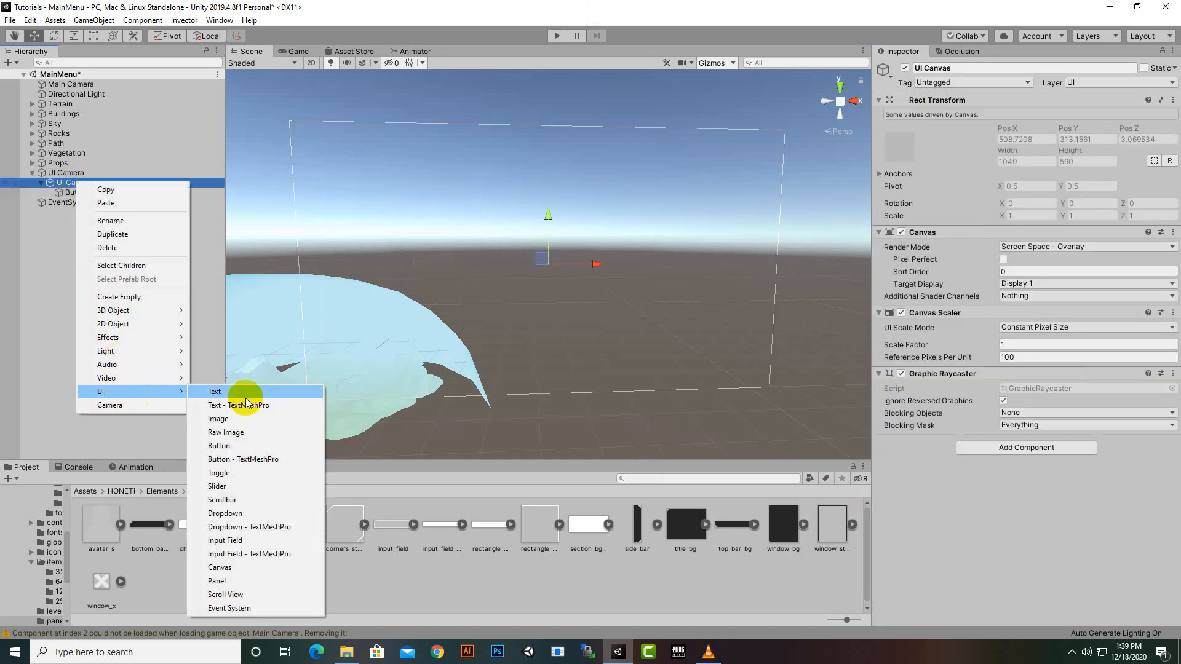
{"action": "left_click", "coordinate": [256, 446]}
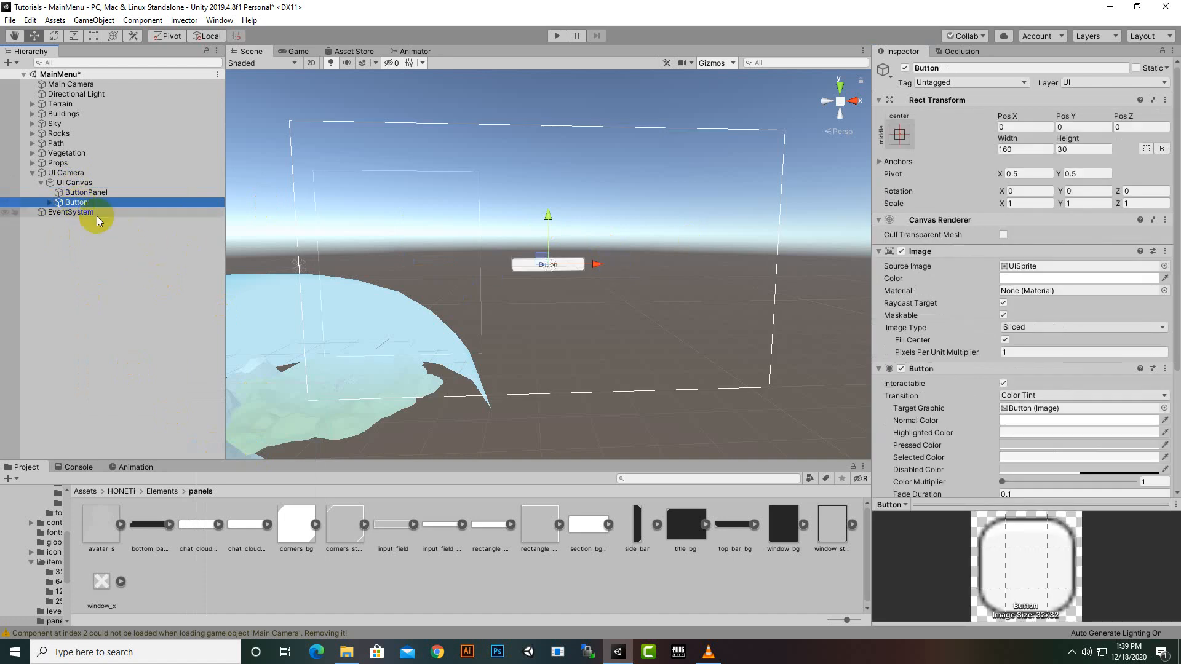
{"action": "right_click", "coordinate": [96, 203]}
{"action": "left_click", "coordinate": [20, 327]}
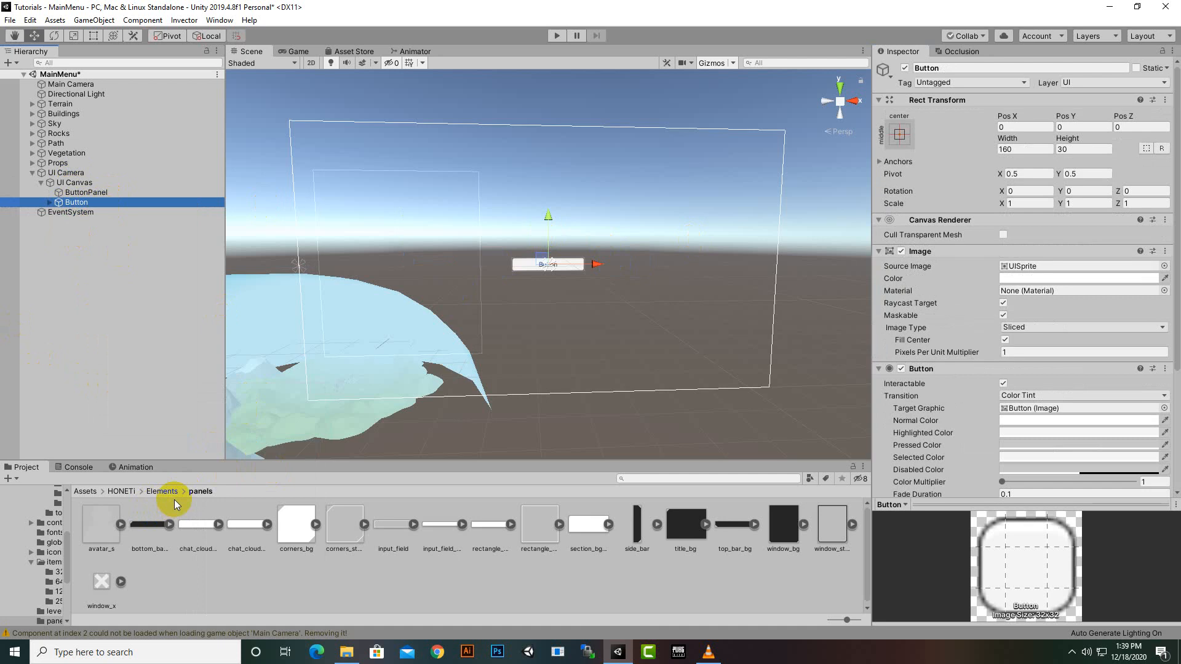
Browse to the HONETi Elements buttons folder, try button_basic and button_corner, and assign button_corners as the Button's source image.
{"action": "left_click", "coordinate": [163, 503]}
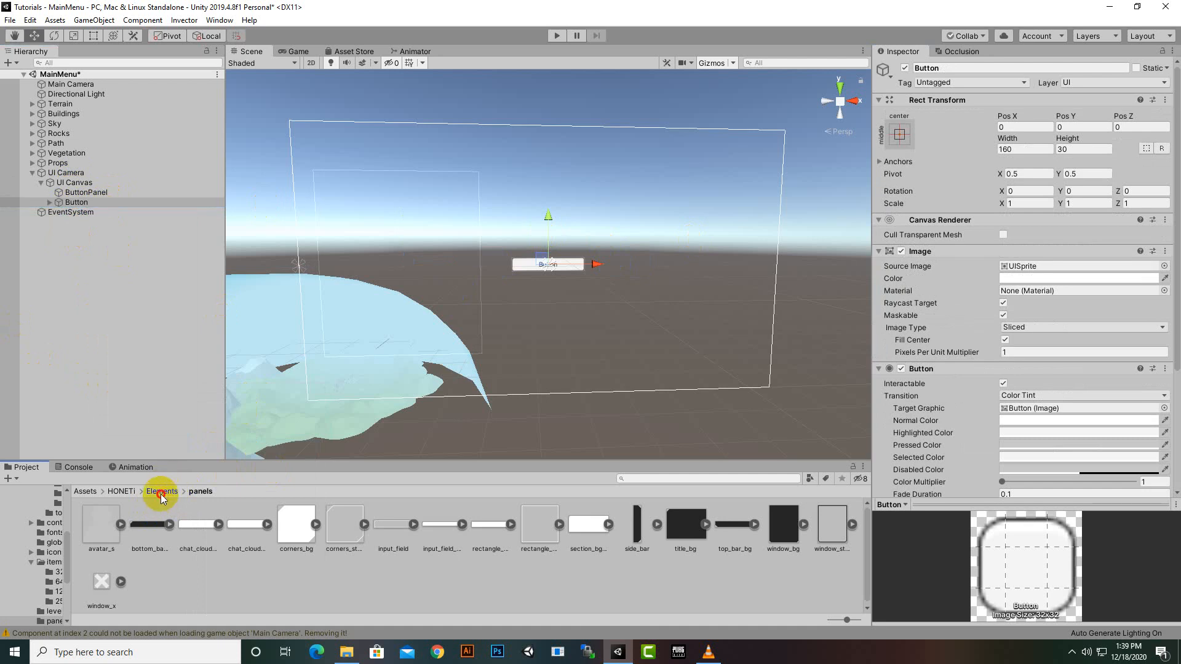
{"action": "left_click", "coordinate": [146, 527]}
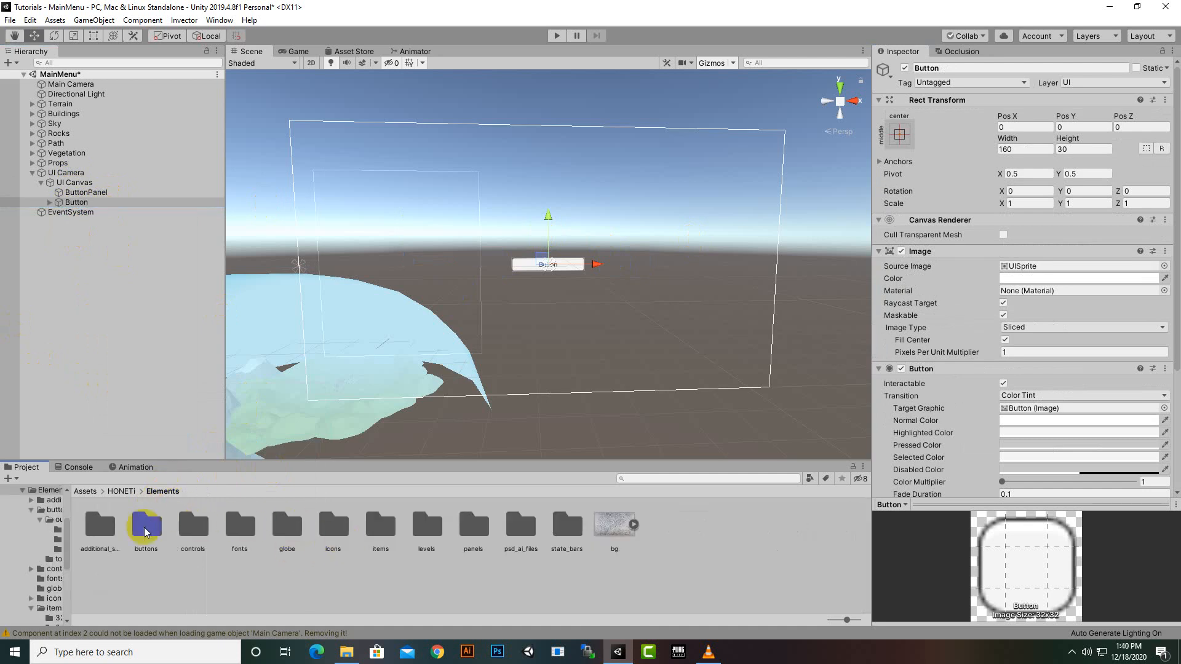
{"action": "double_click", "coordinate": [146, 528]}
{"action": "left_click", "coordinate": [66, 205]}
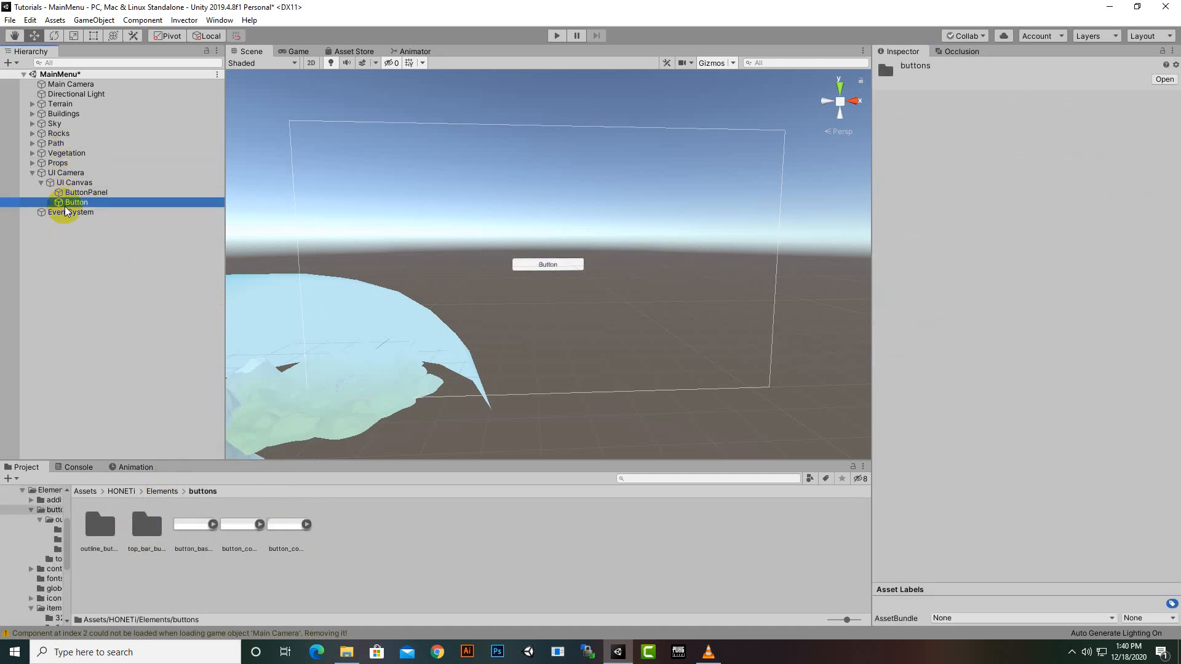
{"action": "left_click_drag", "start_coordinate": [193, 524], "coordinate": [1023, 265]}
{"action": "scroll", "coordinate": [617, 326], "scroll_direction": "up", "scroll_amount": 8}
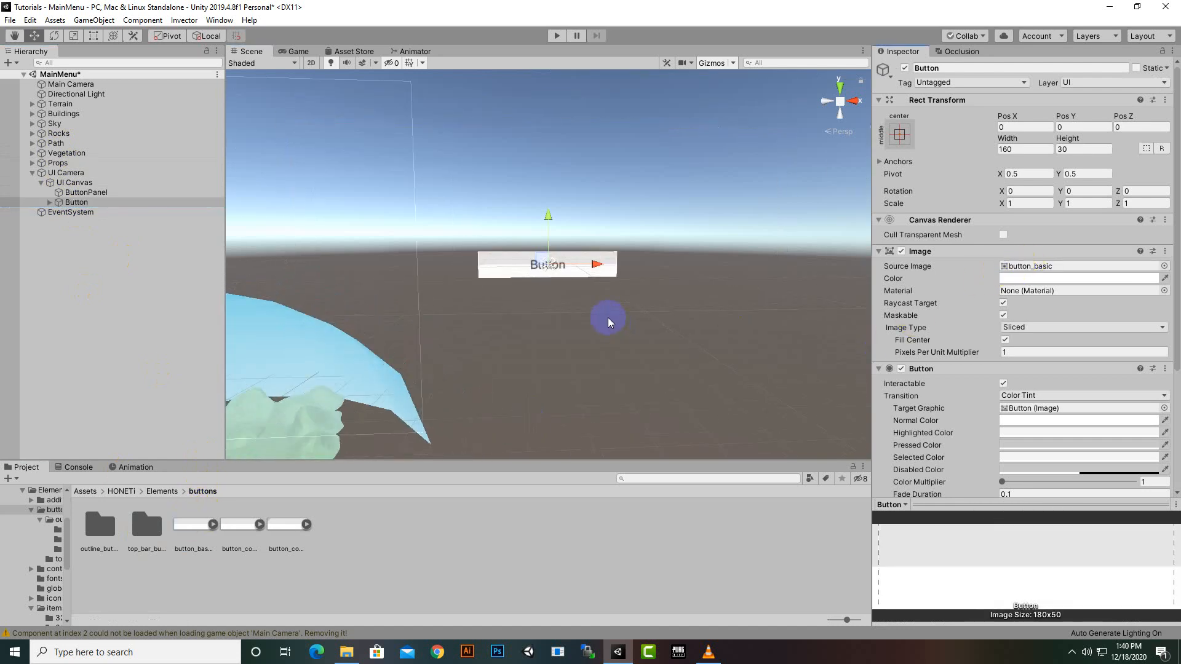
{"action": "scroll", "coordinate": [608, 318], "scroll_direction": "up", "scroll_amount": 2}
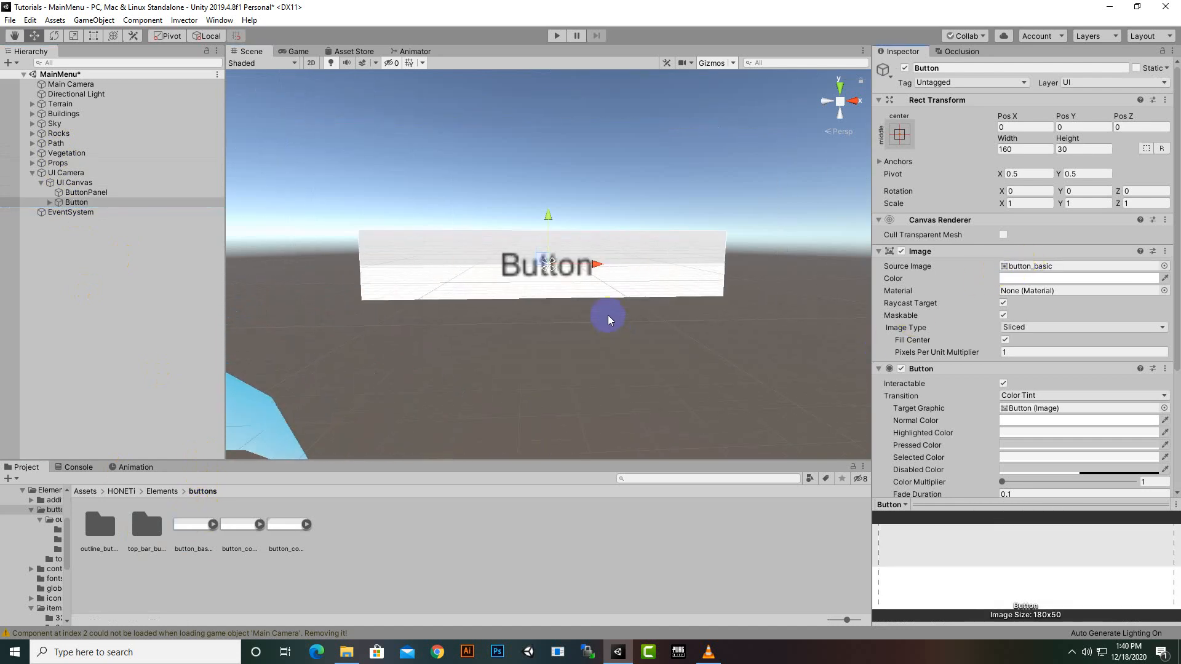
{"action": "scroll", "coordinate": [636, 336], "scroll_direction": "down", "scroll_amount": 4}
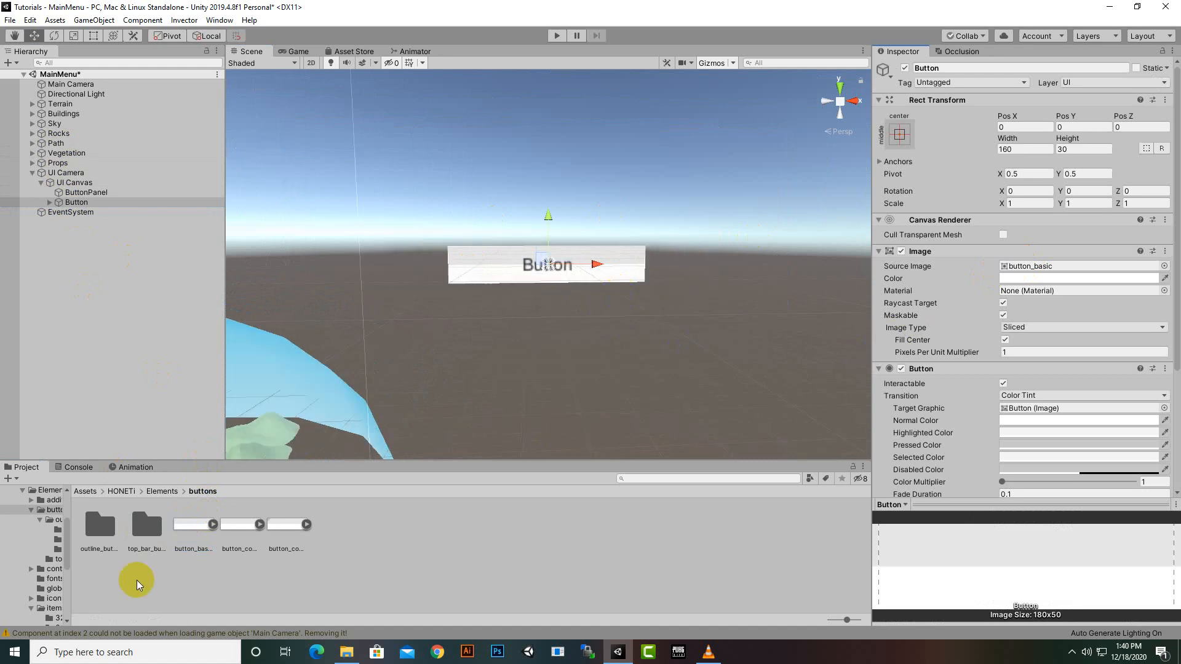
{"action": "left_click_drag", "start_coordinate": [243, 528], "coordinate": [1043, 266]}
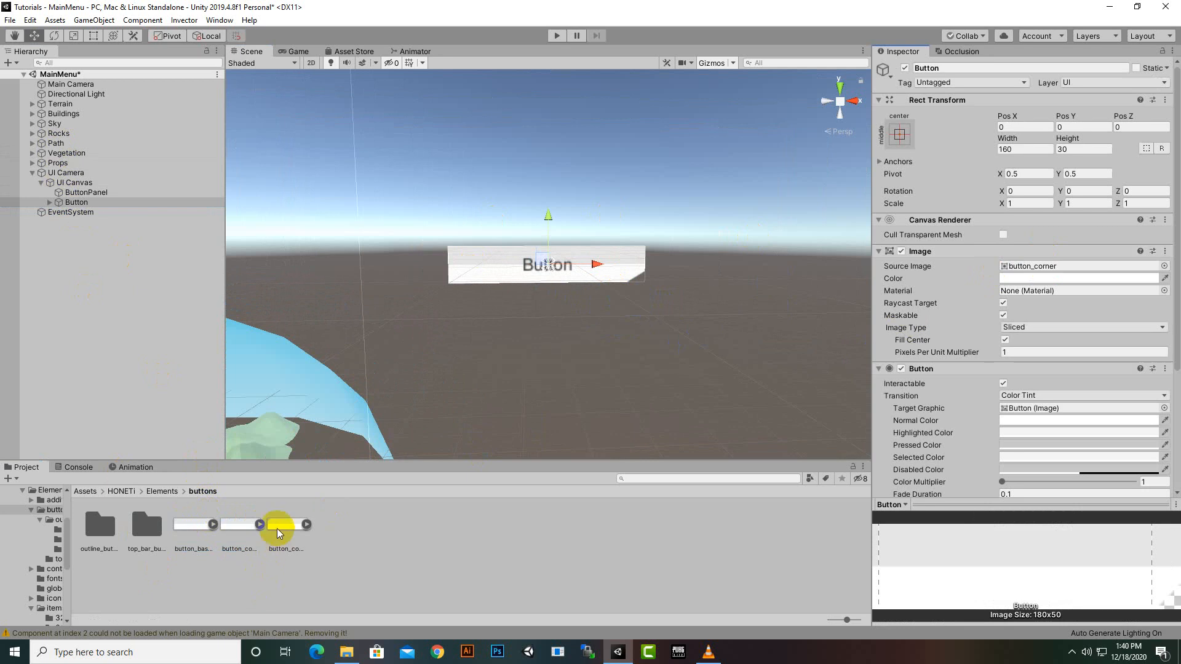
{"action": "left_click_drag", "start_coordinate": [278, 522], "coordinate": [1069, 271]}
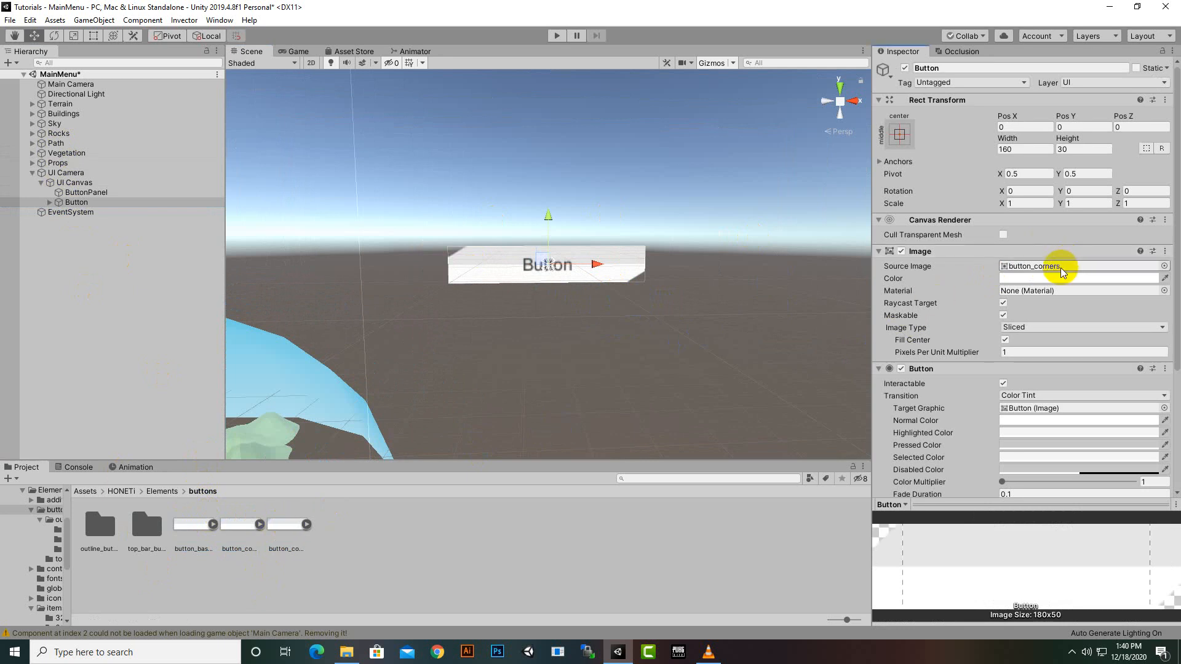
Move the Button into the upper part of ButtonPanel, at about X -323.8 and Y 137.6.
{"action": "left_click_drag", "start_coordinate": [596, 264], "coordinate": [348, 321]}
{"action": "scroll", "coordinate": [767, 298], "scroll_direction": "down", "scroll_amount": 3}
{"action": "middle_click_drag", "start_coordinate": [528, 363], "coordinate": [736, 343]}
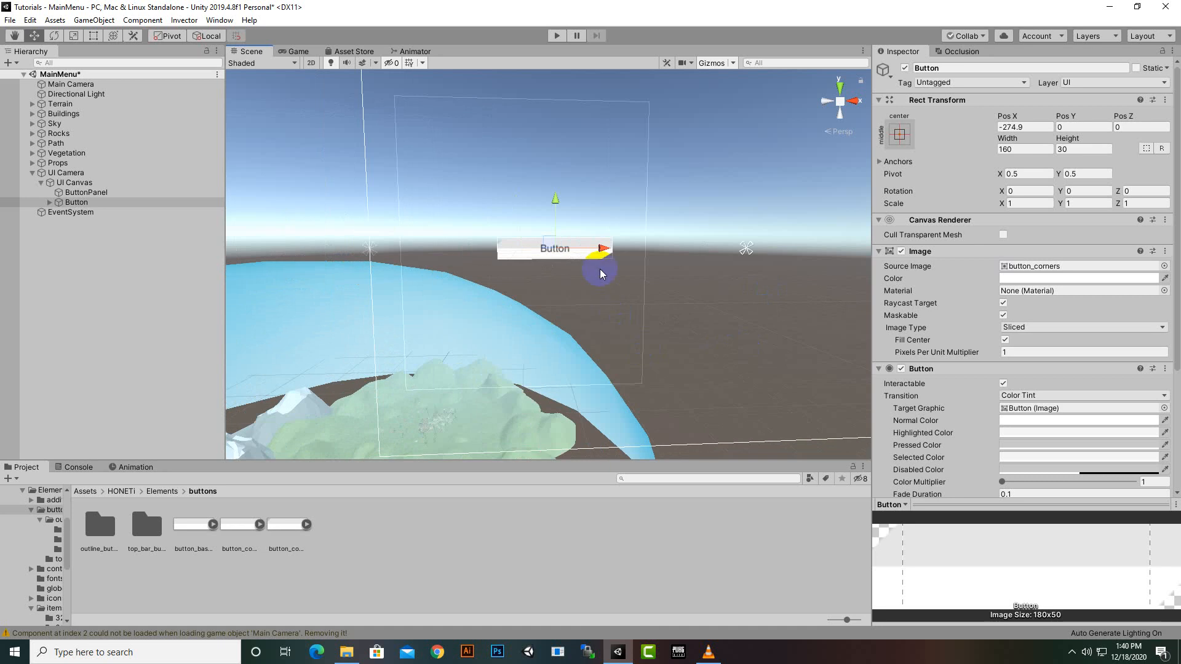
{"action": "left_click_drag", "start_coordinate": [598, 252], "coordinate": [564, 245]}
{"action": "left_click_drag", "start_coordinate": [522, 197], "coordinate": [510, 105]}
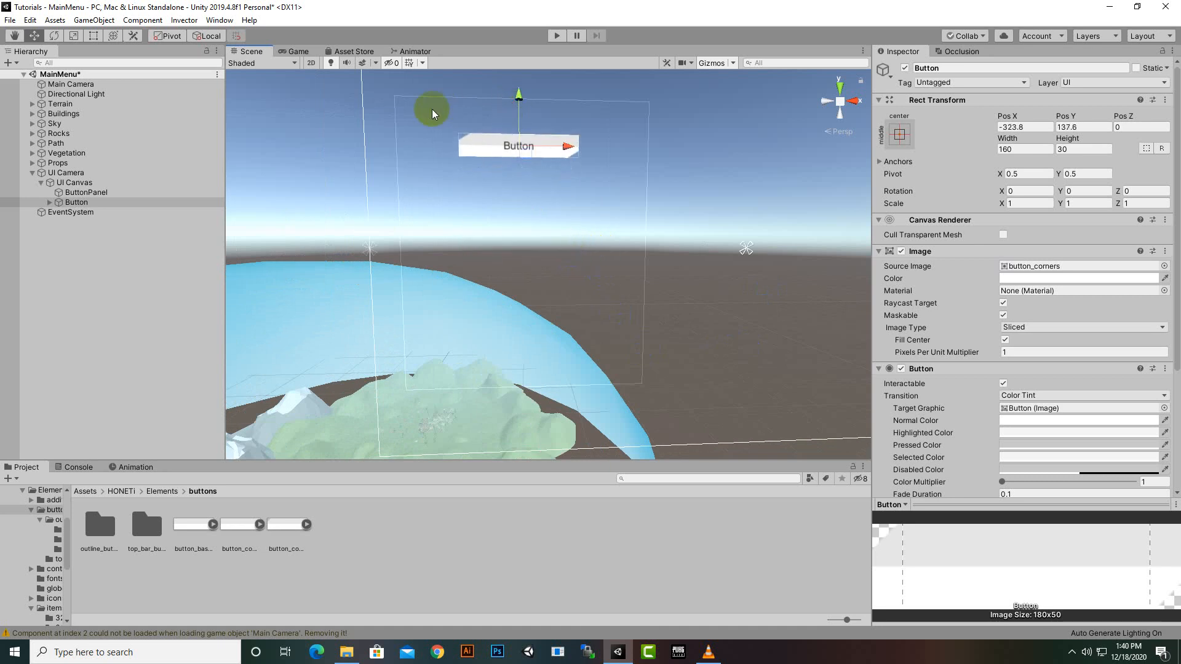
Set the Button's image colour to red, hexadecimal FF4747.
{"action": "left_click", "coordinate": [1024, 278]}
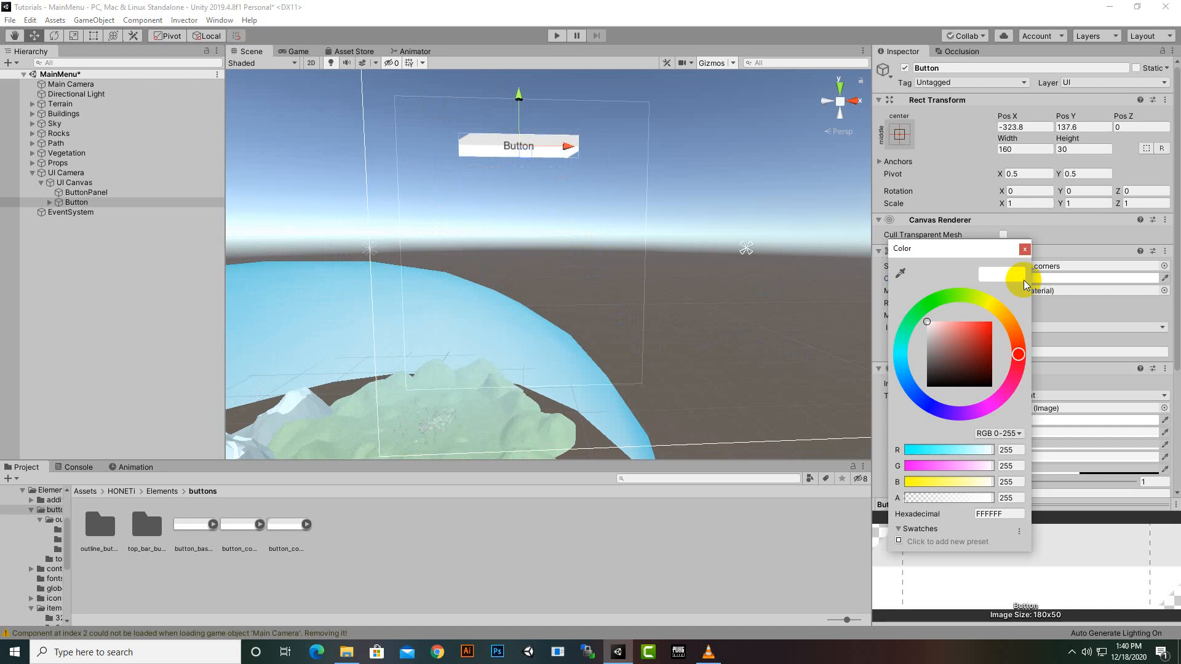
{"action": "mouse_move", "coordinate": [984, 326]}
{"action": "left_mouse_down"}
{"action": "mouse_move", "coordinate": [968, 338]}
{"action": "mouse_move", "coordinate": [943, 308]}
{"action": "mouse_move", "coordinate": [988, 326]}
{"action": "mouse_move", "coordinate": [972, 363]}
{"action": "mouse_move", "coordinate": [913, 294]}
{"action": "mouse_move", "coordinate": [974, 311]}
{"action": "left_mouse_up"}
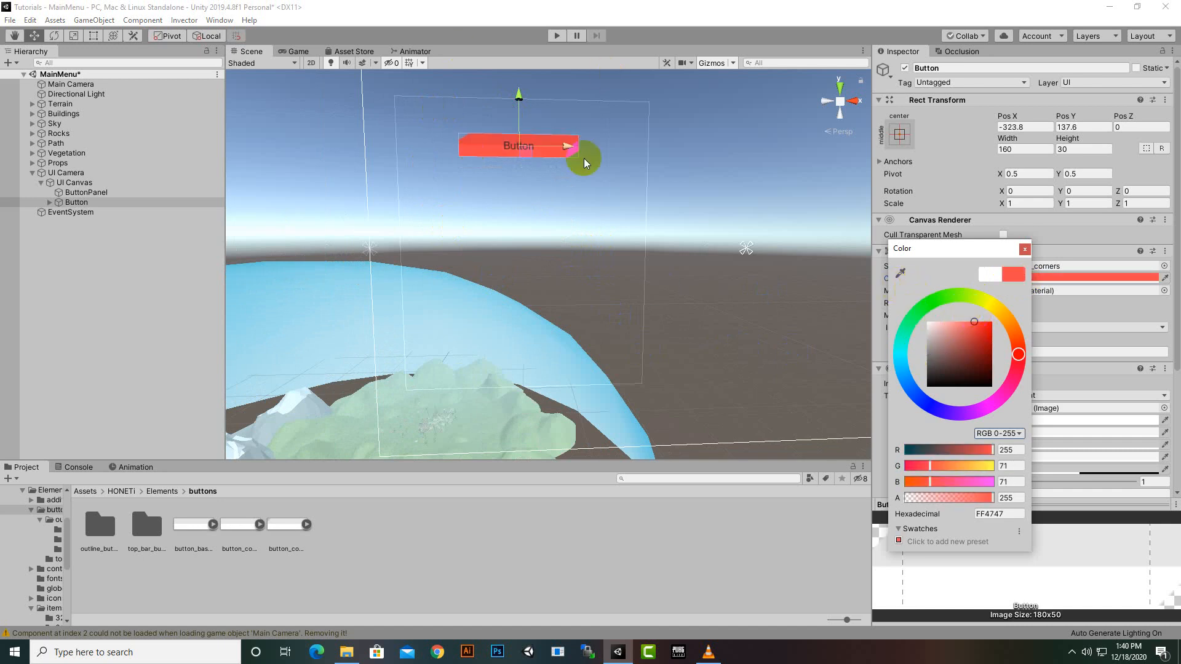
{"action": "left_click", "coordinate": [1072, 652]}
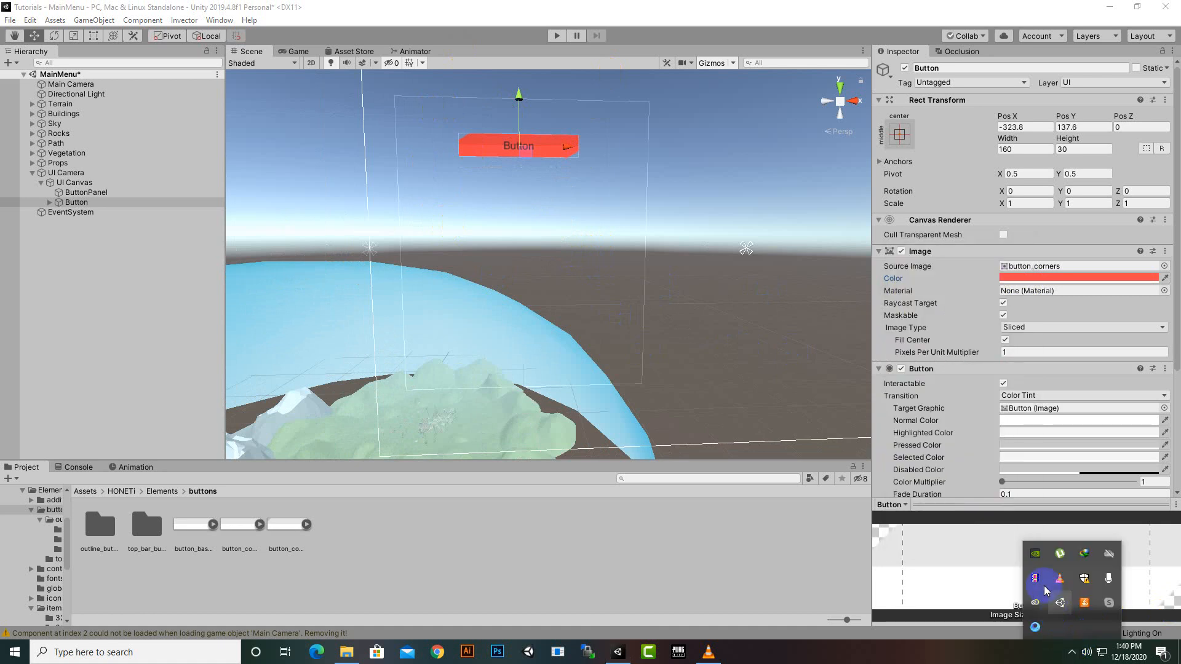
Rename Button as Play and make it a child of ButtonPanel.
{"action": "right_click", "coordinate": [66, 203]}
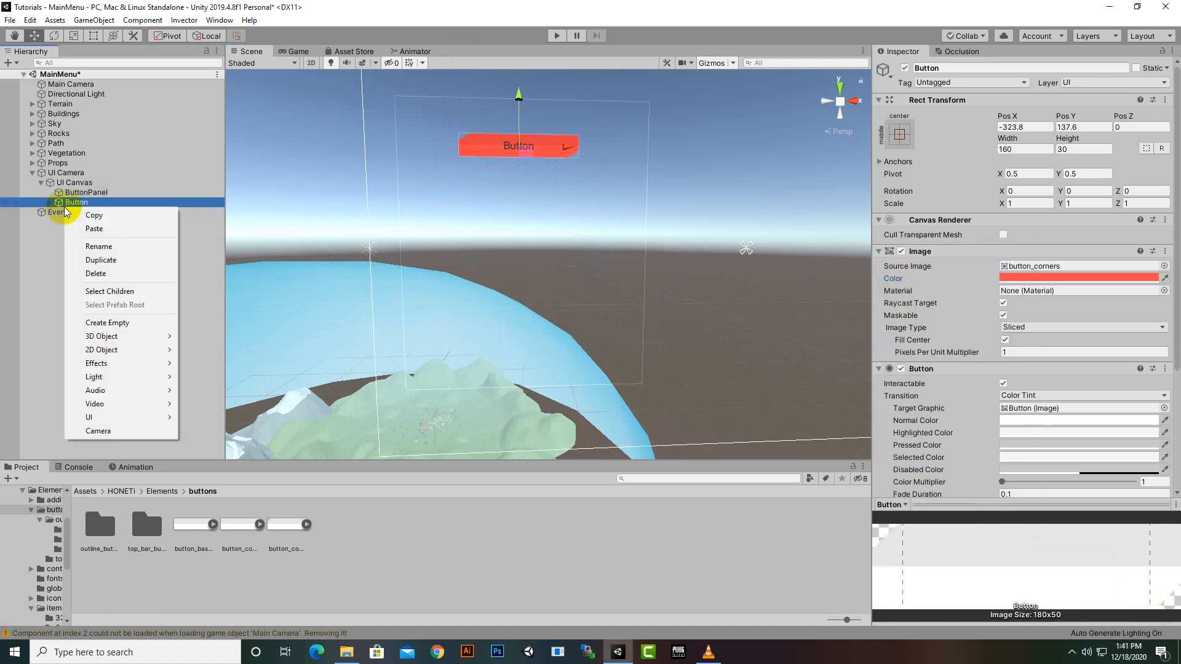
{"action": "left_click", "coordinate": [94, 247]}
{"action": "type", "text": "Pla"}
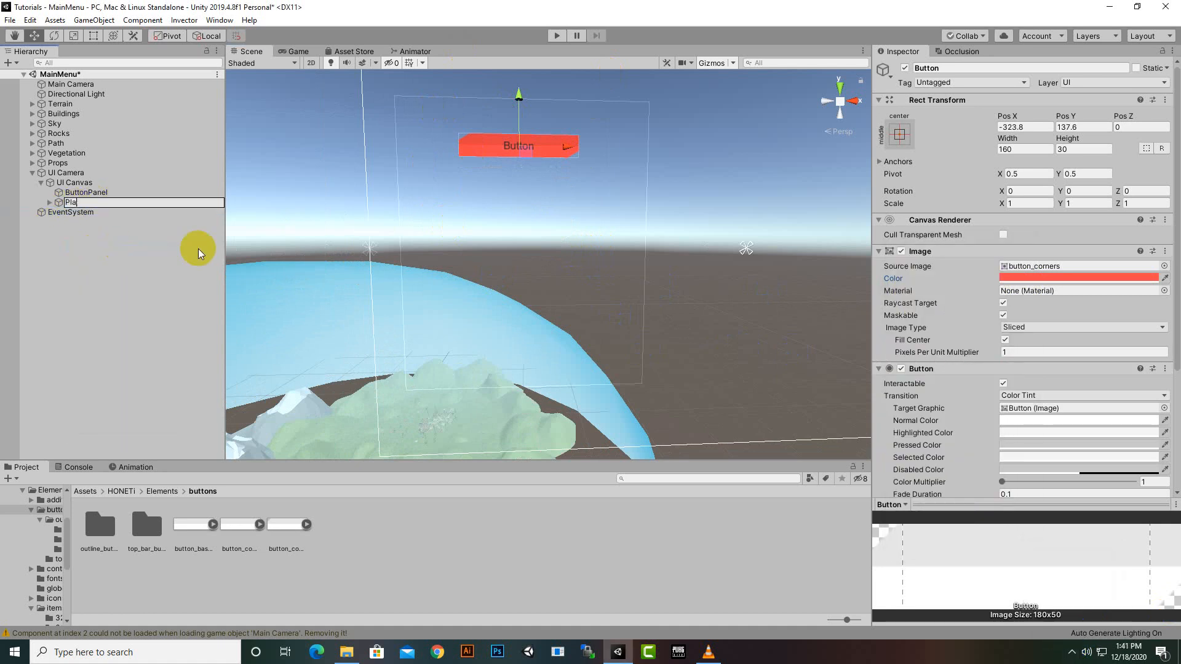
{"action": "type", "text": "y"}
{"action": "key", "text": "Return"}
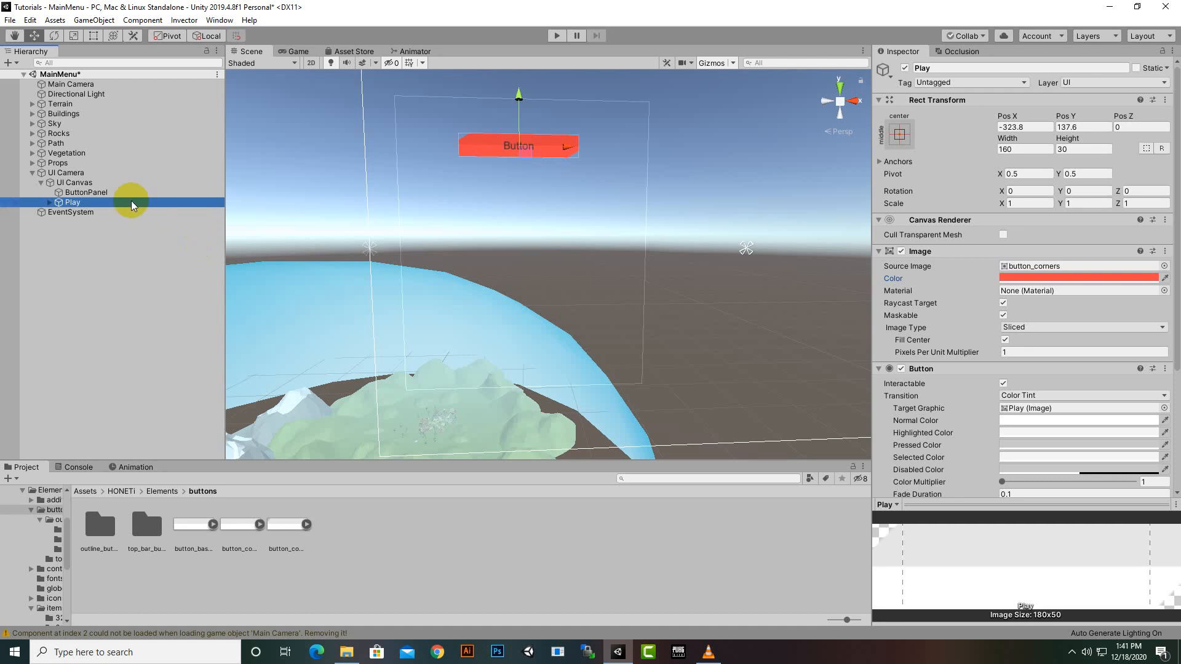
{"action": "left_click_drag", "start_coordinate": [131, 200], "coordinate": [135, 192]}
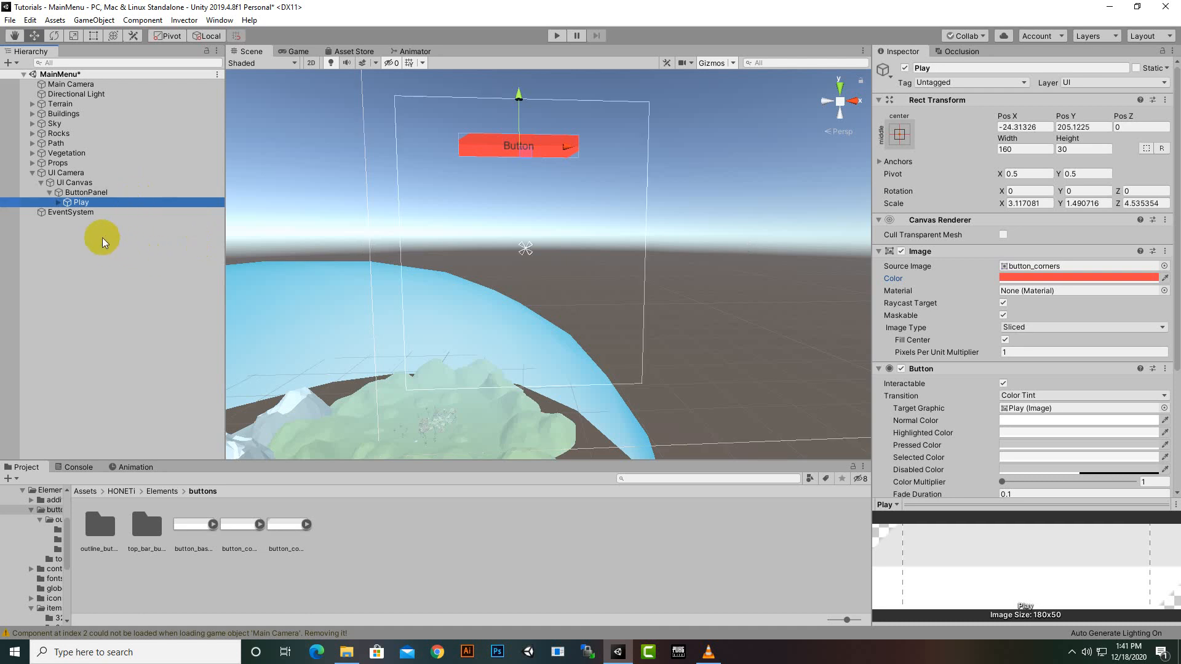
Change the label of the Play button's Text child to PLAY.
{"action": "left_click", "coordinate": [59, 203]}
{"action": "left_click", "coordinate": [81, 212]}
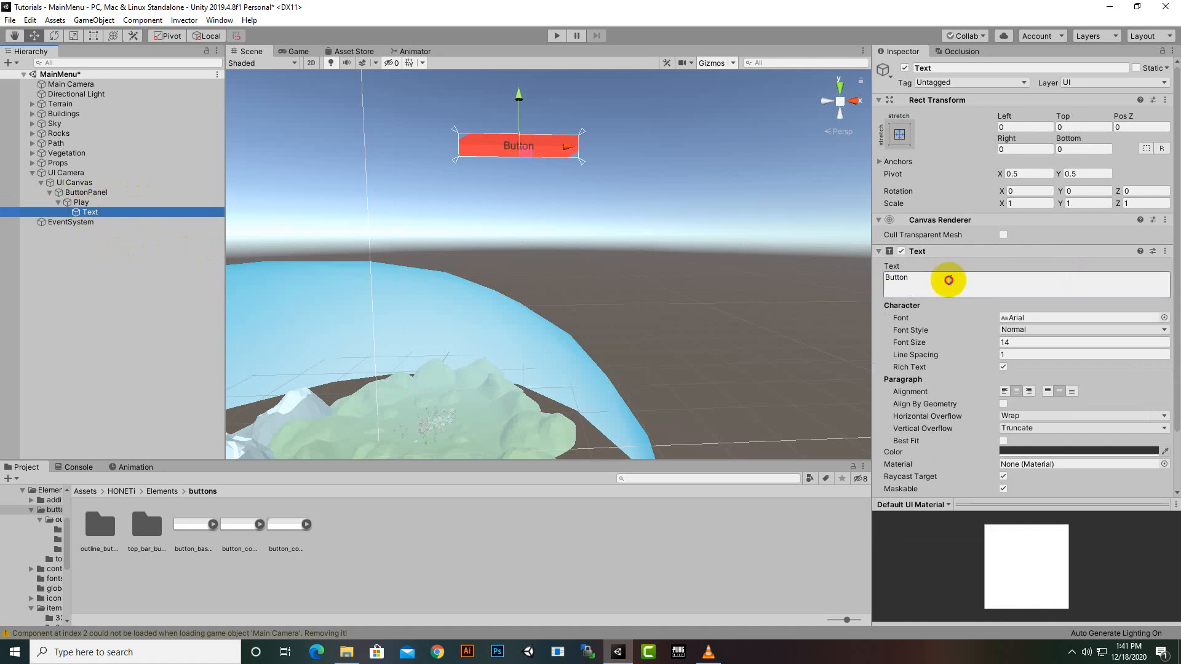
{"action": "left_click", "coordinate": [948, 280]}
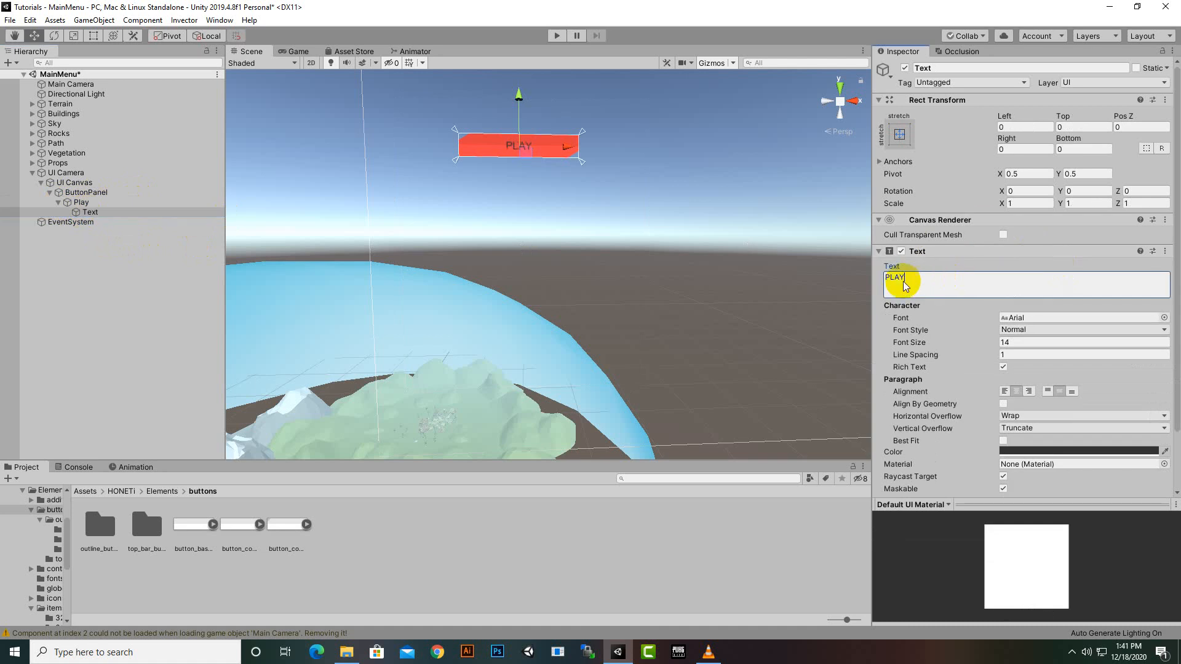
Set the PLAY text's colour to white, hexadecimal FFFFFF, and its font style to Bold.
{"action": "left_click", "coordinate": [1045, 452]}
{"action": "left_click_drag", "start_coordinate": [942, 338], "coordinate": [899, 277]}
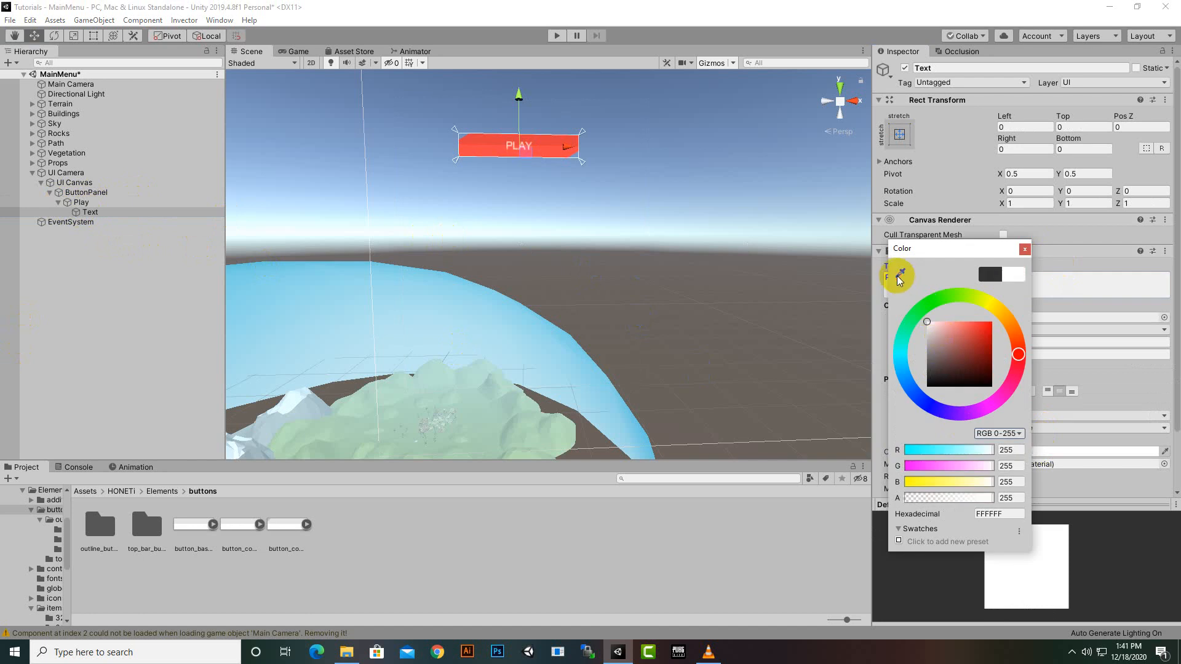
{"action": "left_click", "coordinate": [1025, 249]}
{"action": "left_click", "coordinate": [1160, 329]}
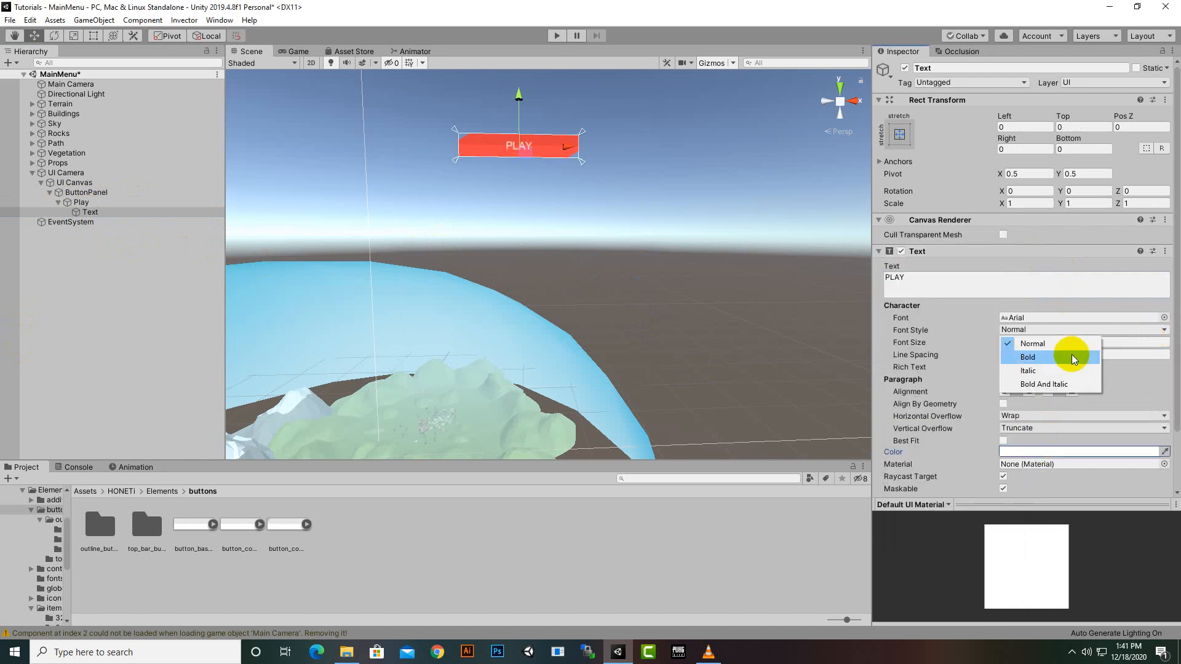
{"action": "left_click", "coordinate": [1077, 354]}
Try the YanoneKaffeesatz, Lato, Reckoner and BebasKai-Regular fonts on the PLAY text, choosing BebasKai-Regular.
{"action": "left_click", "coordinate": [1165, 318]}
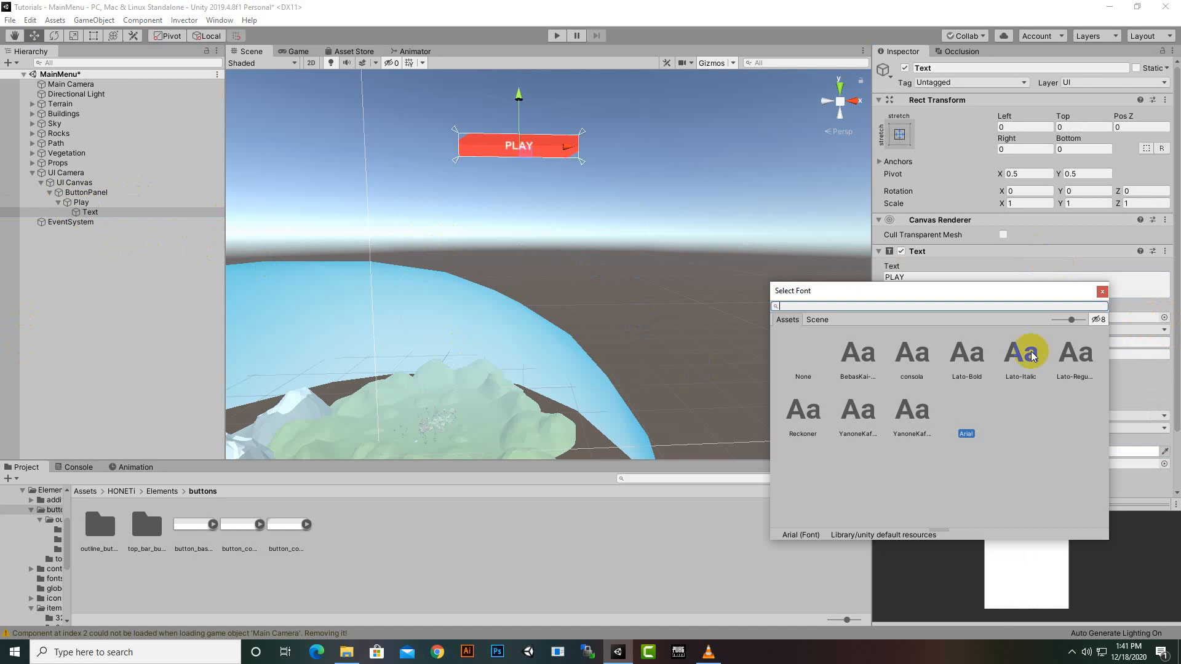
{"action": "left_click", "coordinate": [860, 368]}
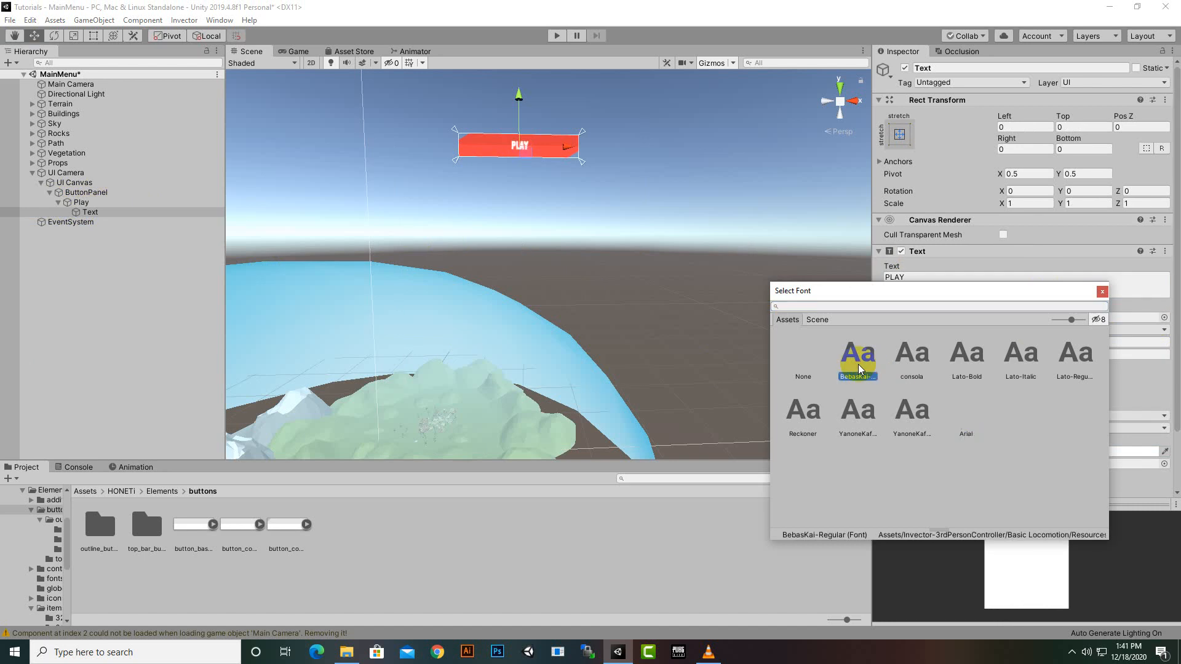
{"action": "left_click", "coordinate": [849, 413]}
{"action": "left_click", "coordinate": [808, 422]}
{"action": "left_click", "coordinate": [918, 419]}
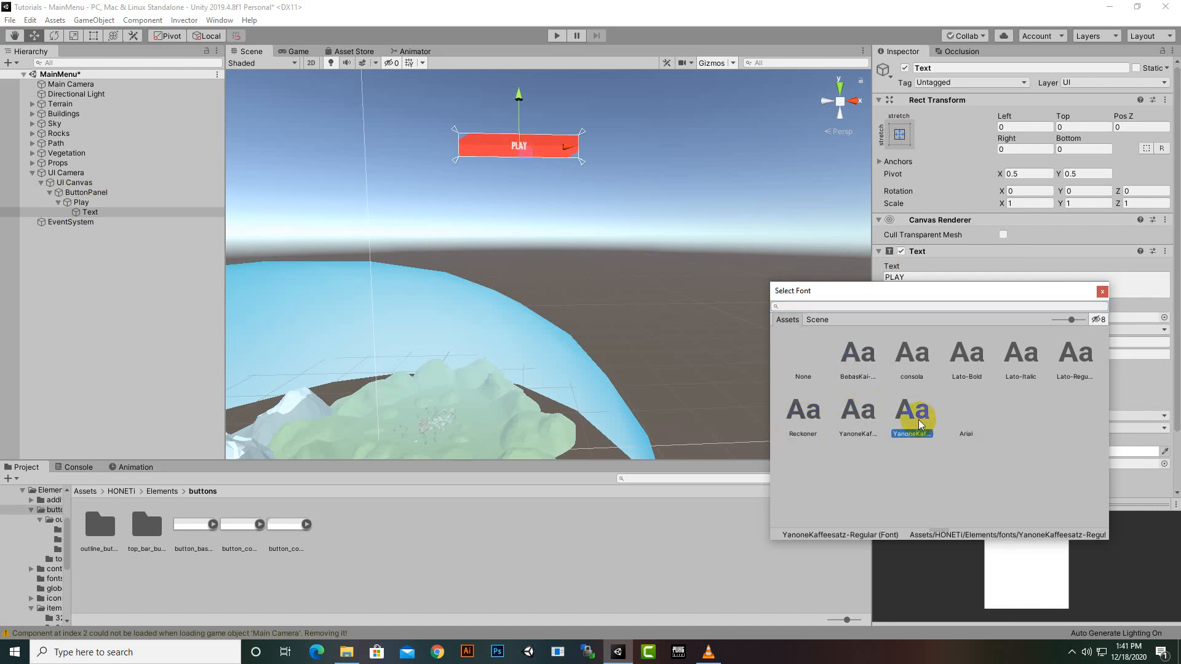
{"action": "left_click", "coordinate": [981, 363]}
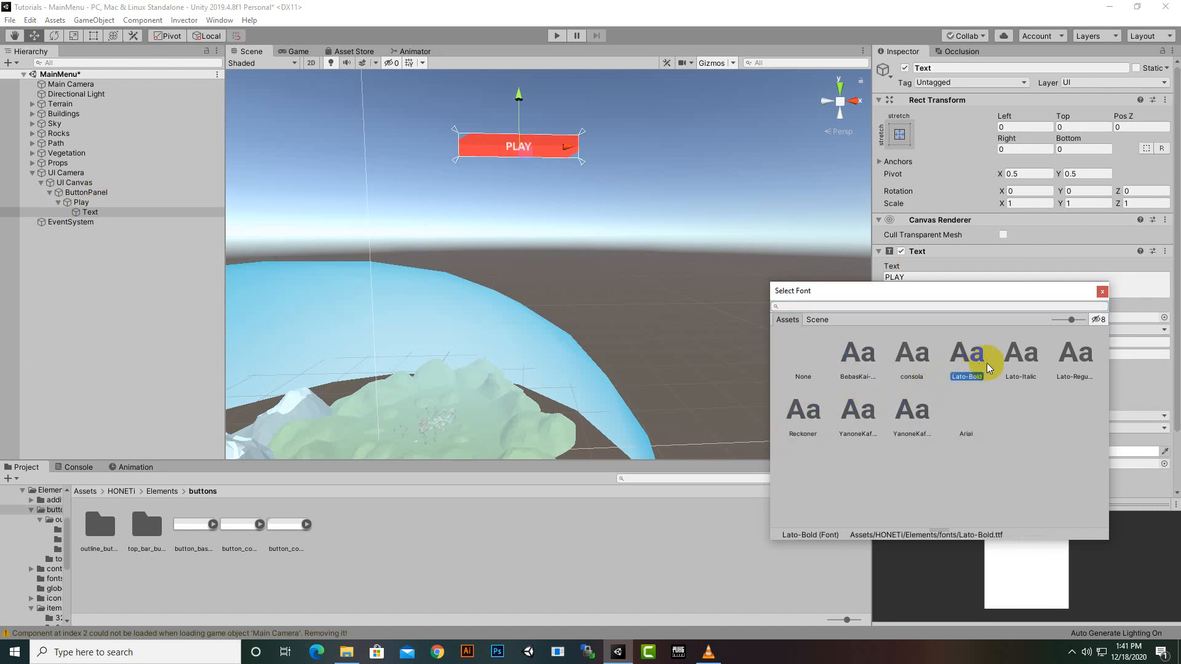
{"action": "left_click", "coordinate": [1016, 356]}
{"action": "left_click", "coordinate": [1086, 356]}
{"action": "left_click", "coordinate": [800, 414]}
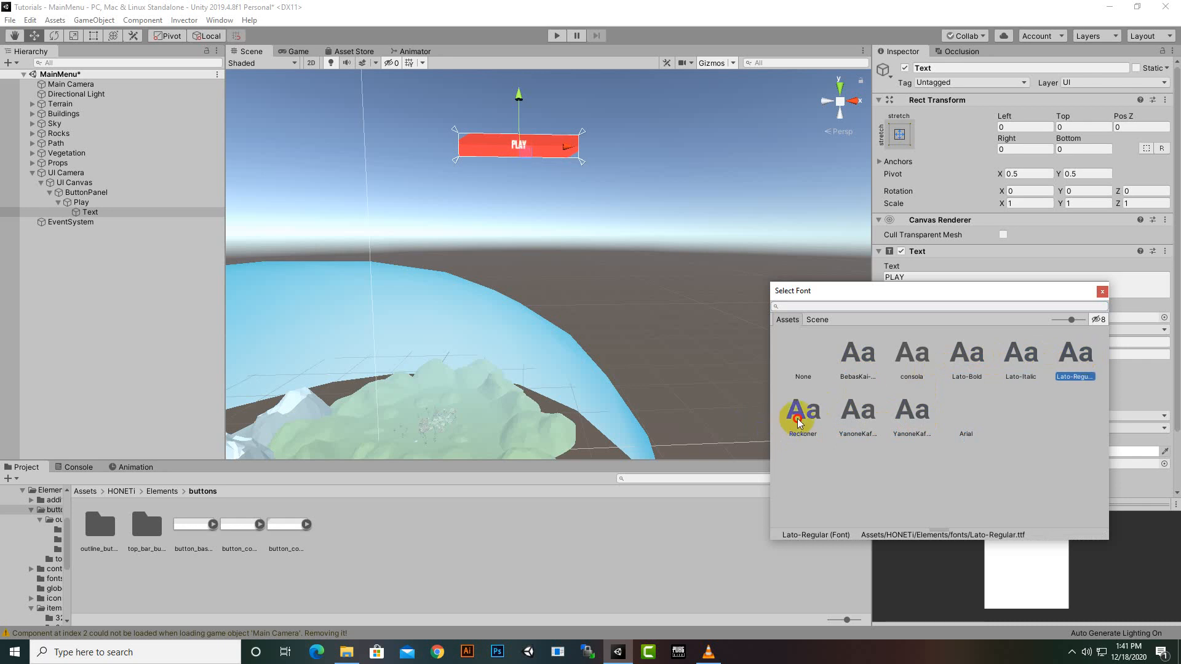
{"action": "left_click", "coordinate": [842, 368]}
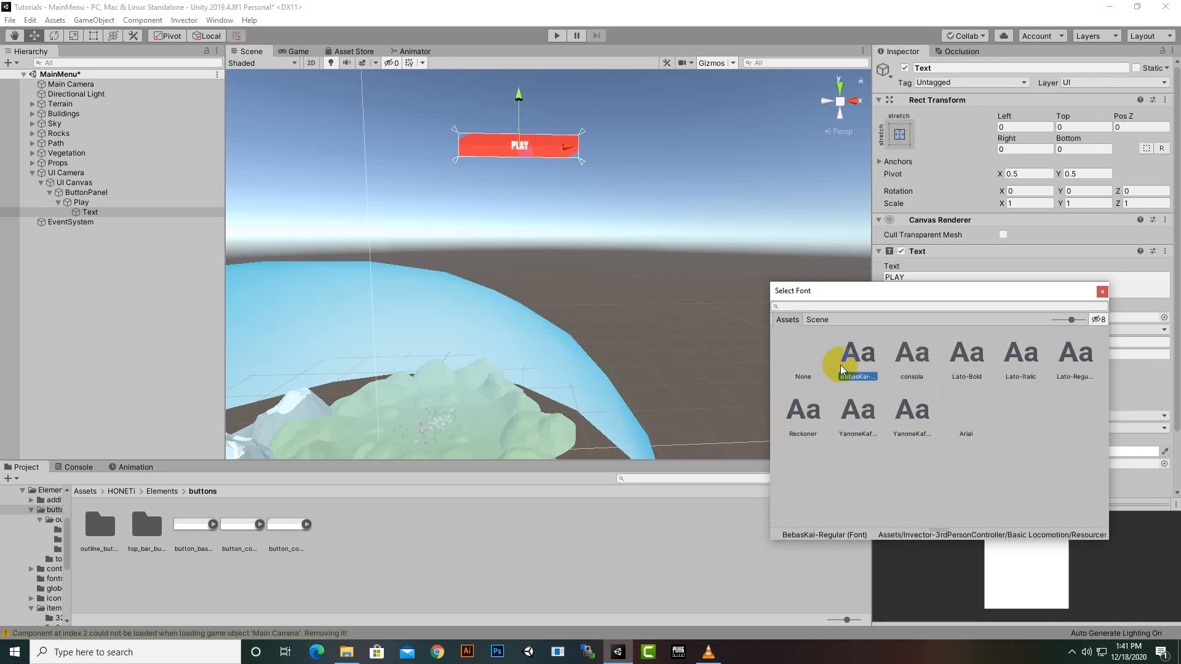
{"action": "scroll", "coordinate": [492, 98], "scroll_direction": "up", "scroll_amount": 4}
{"action": "left_click", "coordinate": [496, 310]}
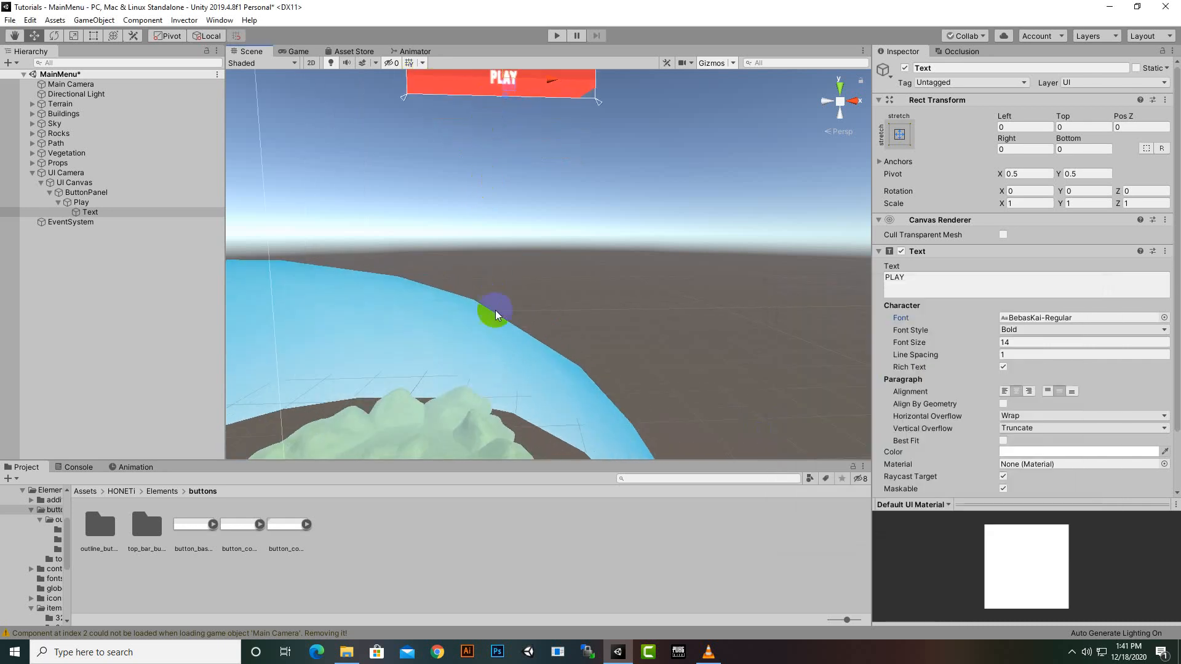
Set the PLAY text's font back to Arial.
{"action": "left_click", "coordinate": [1165, 317]}
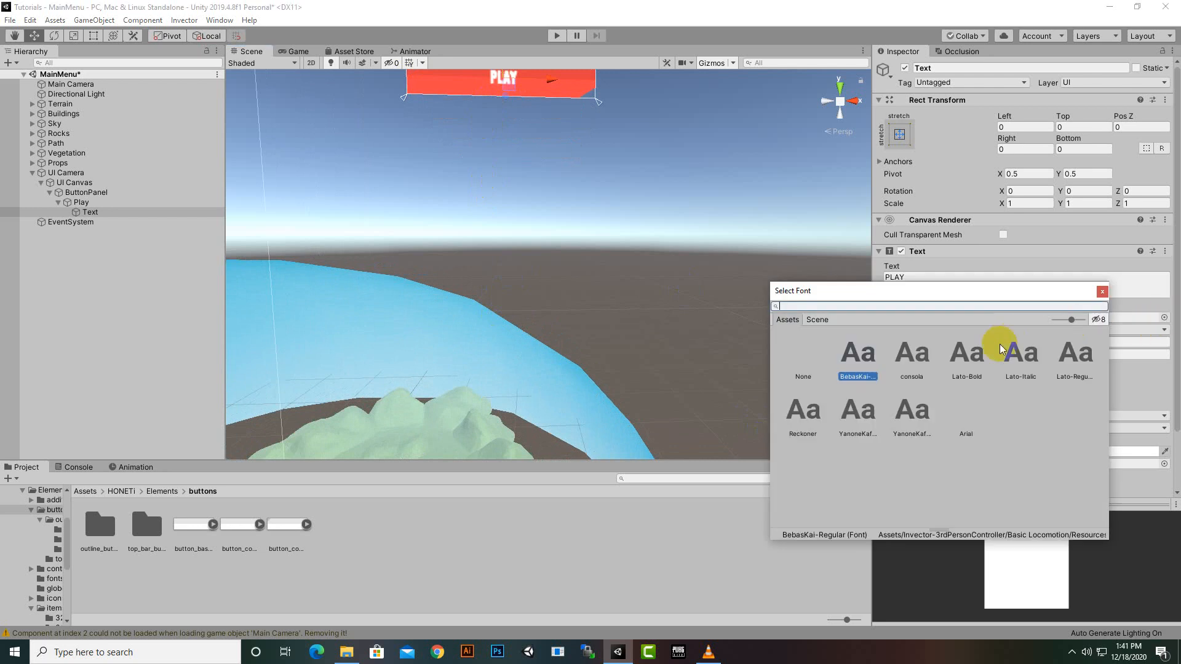
{"action": "left_click", "coordinate": [969, 419]}
{"action": "double_click", "coordinate": [969, 420]}
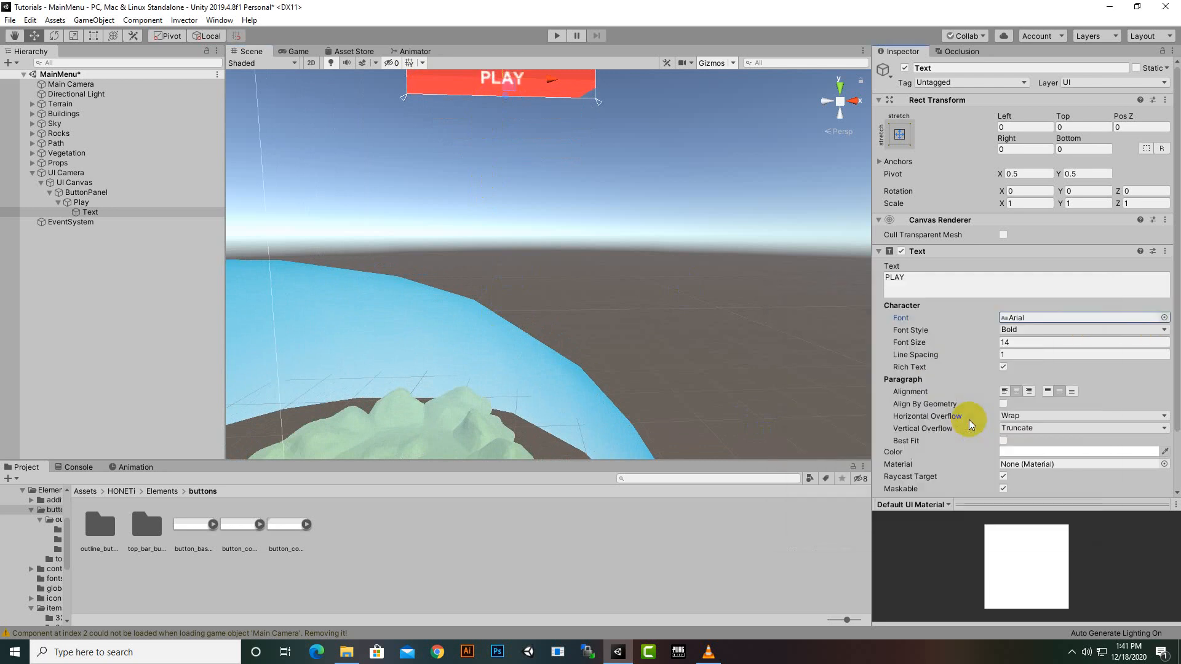
Set the PLAY text's font size to 24.
{"action": "left_click", "coordinate": [1016, 342]}
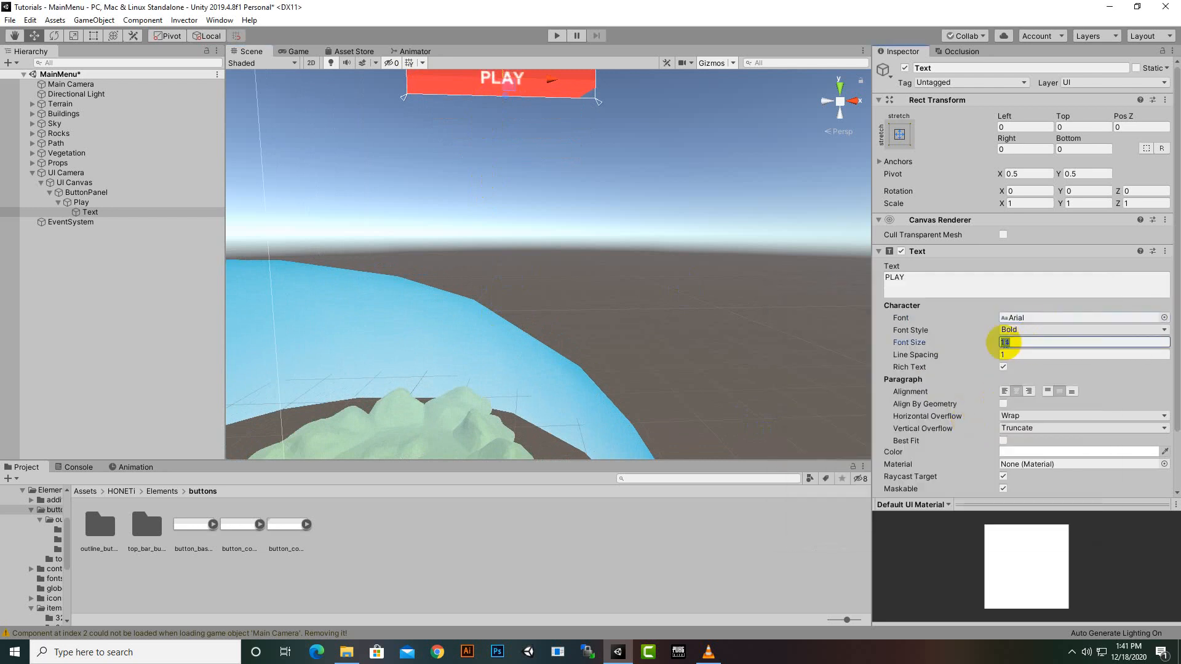
{"action": "type", "text": "24"}
{"action": "scroll", "coordinate": [537, 196], "scroll_direction": "down", "scroll_amount": 3}
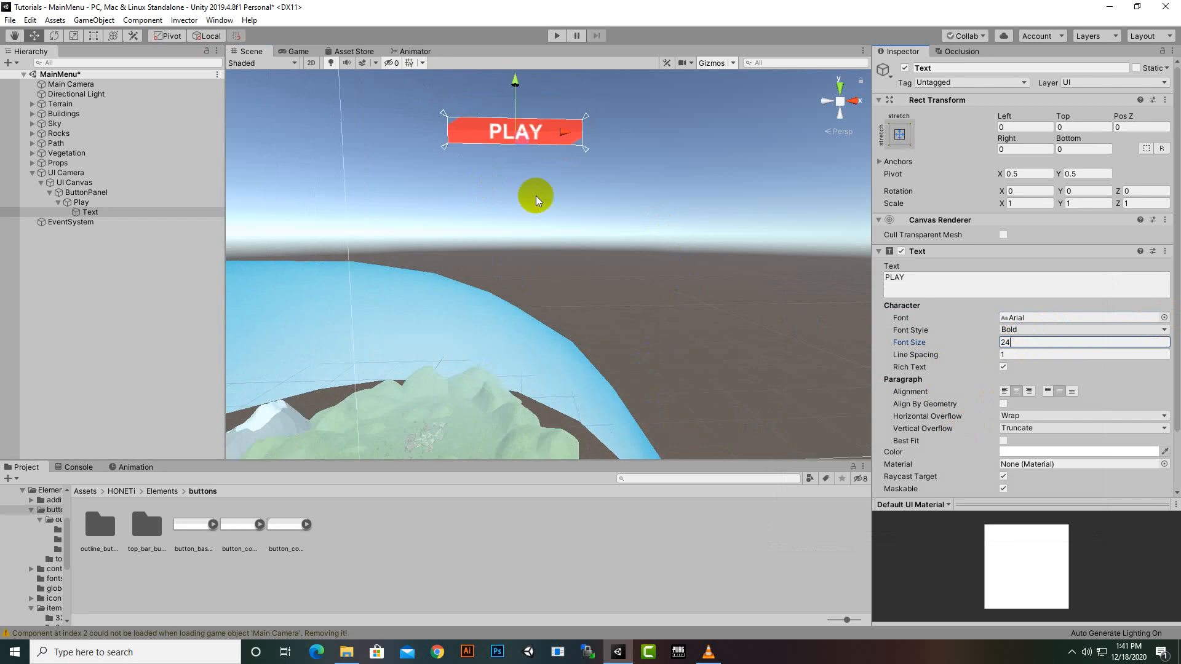
{"action": "middle_click_drag", "start_coordinate": [537, 195], "coordinate": [540, 285]}
{"action": "scroll", "coordinate": [541, 275], "scroll_direction": "up", "scroll_amount": 3}
Set both the horizontal and vertical overflow of the PLAY text to Overflow, leaving Best Fit off.
{"action": "left_click", "coordinate": [1058, 417]}
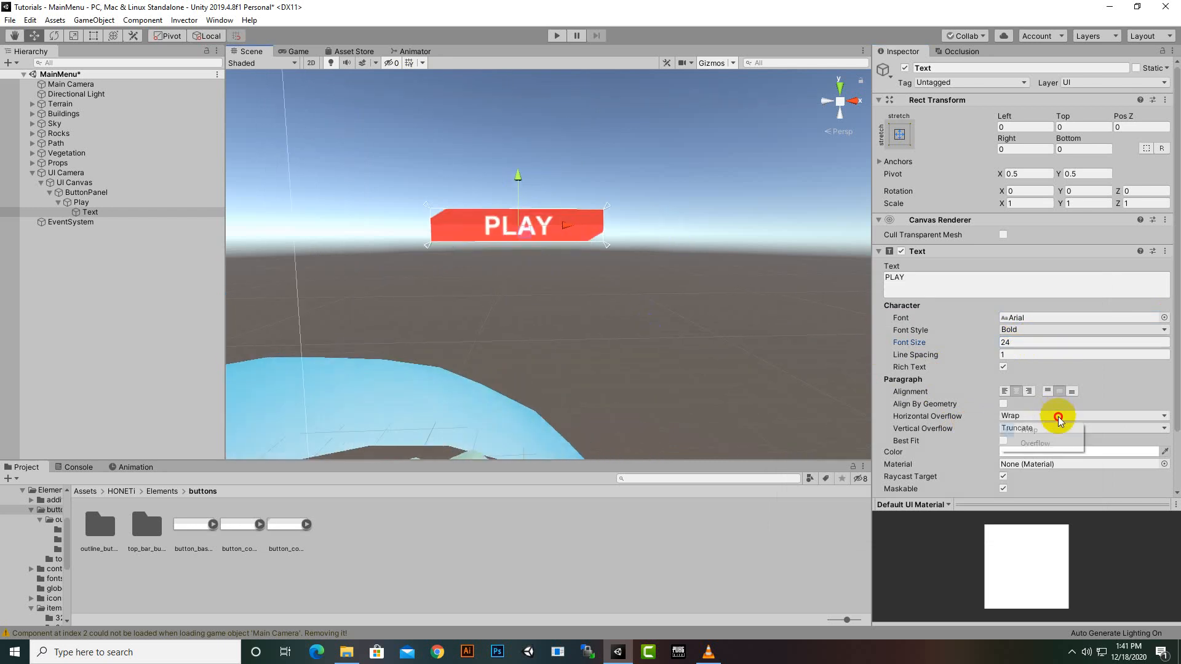
{"action": "left_click", "coordinate": [1039, 443]}
{"action": "left_click", "coordinate": [1037, 429]}
{"action": "left_click", "coordinate": [1044, 455]}
{"action": "left_click", "coordinate": [1043, 452]}
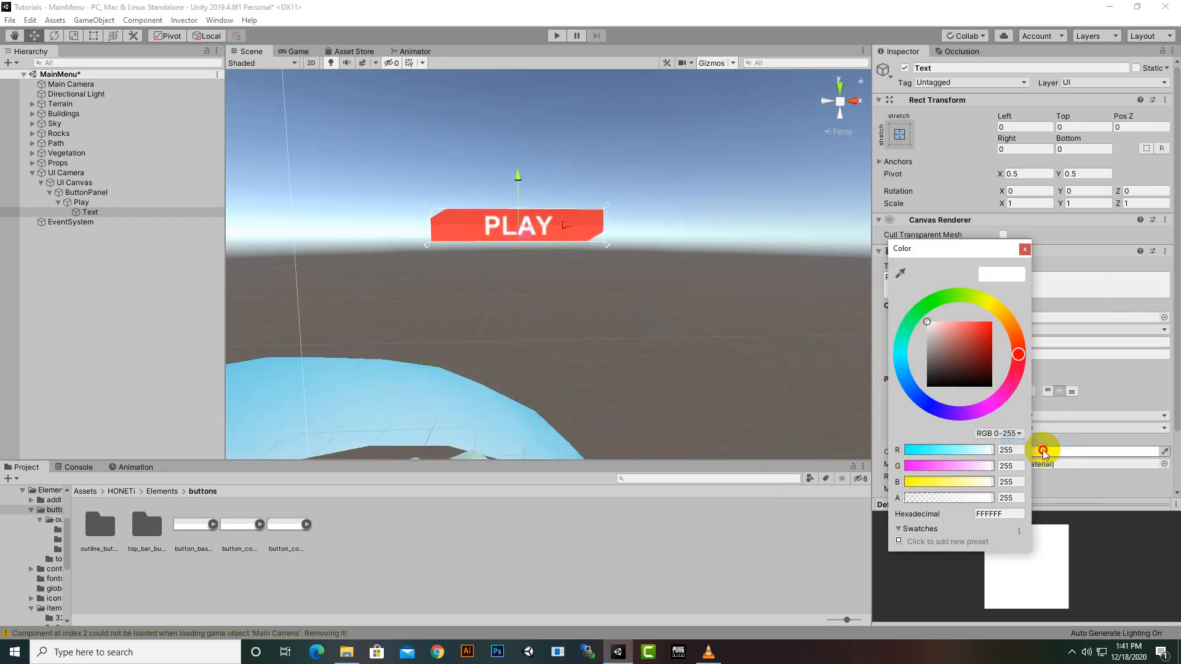
{"action": "left_click", "coordinate": [1024, 251]}
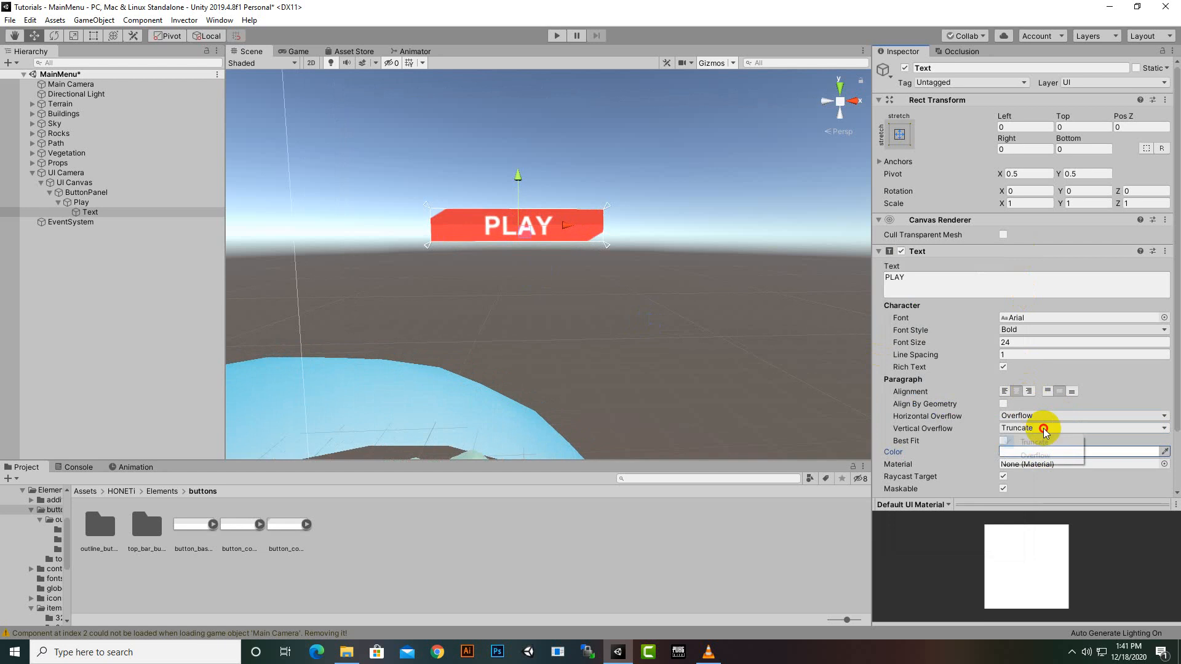
{"action": "left_click", "coordinate": [1046, 442]}
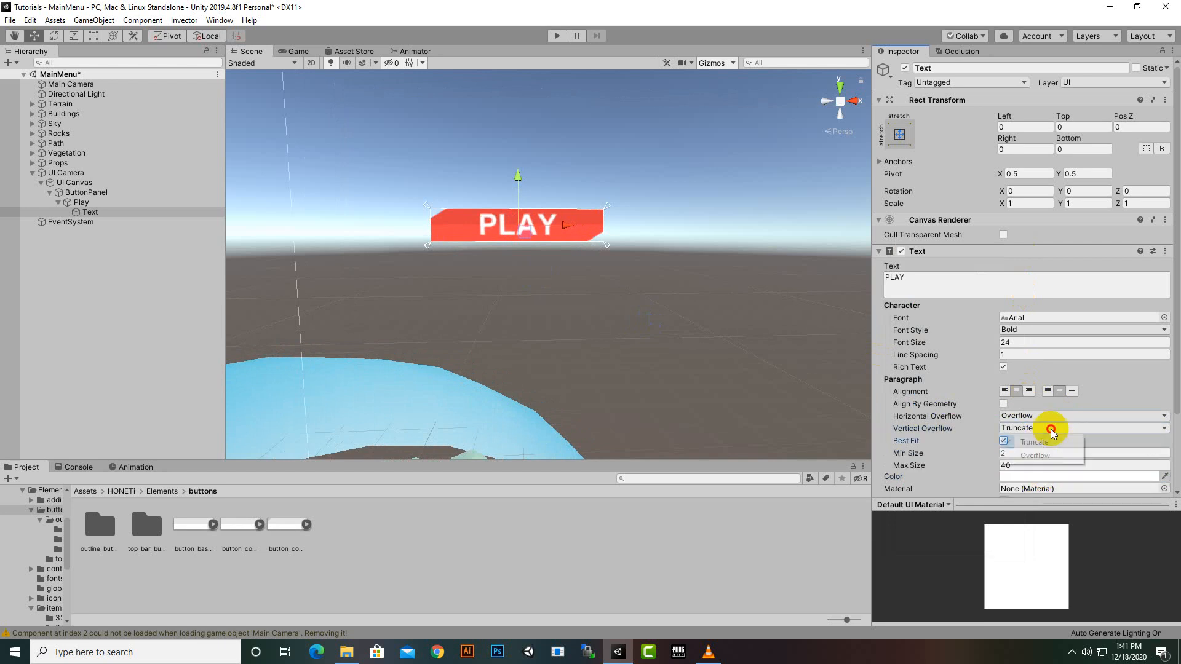
{"action": "left_click", "coordinate": [1036, 455]}
{"action": "left_click", "coordinate": [1003, 440]}
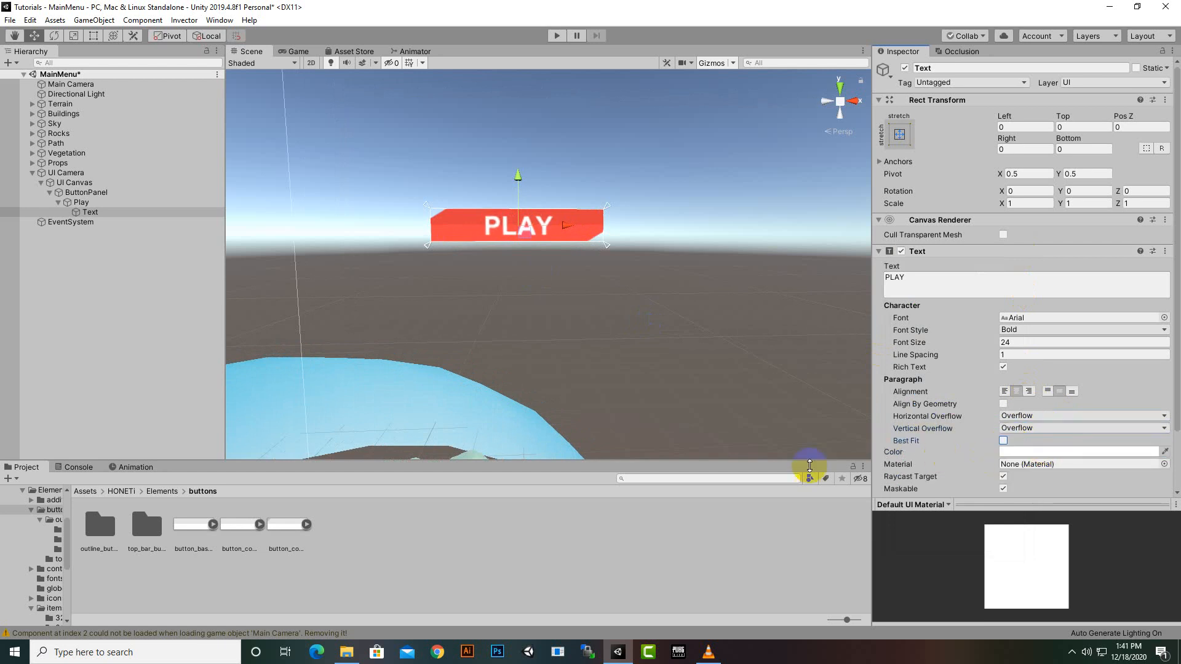
Duplicate the Play button three times and space the copies in a vertical column beneath the original.
{"action": "scroll", "coordinate": [547, 316], "scroll_direction": "down", "scroll_amount": 2}
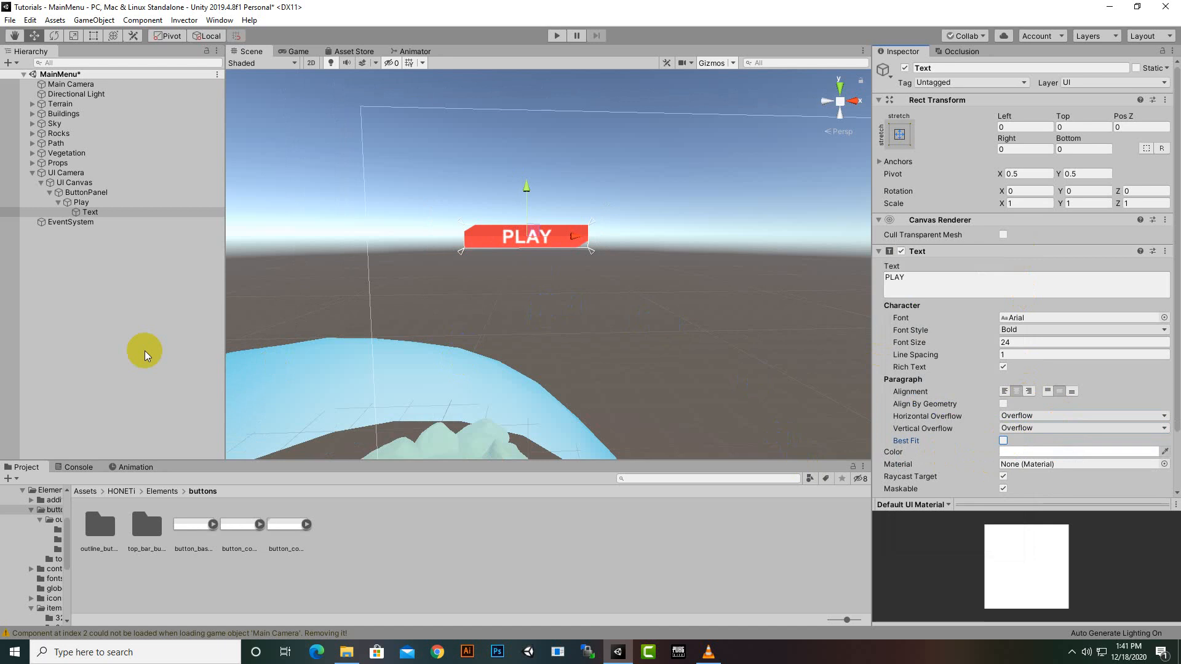
{"action": "left_click", "coordinate": [82, 202]}
{"action": "scroll", "coordinate": [595, 283], "scroll_direction": "down", "scroll_amount": 1}
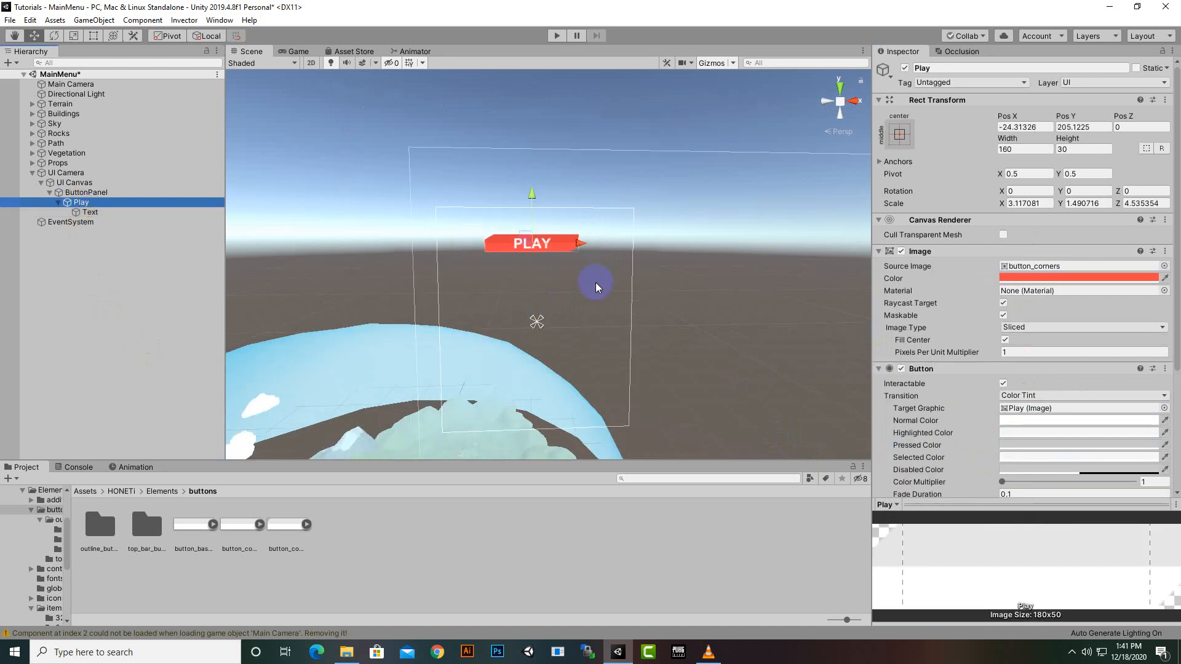
{"action": "key", "text": "ctrl+d"}
{"action": "left_click_drag", "start_coordinate": [529, 198], "coordinate": [534, 332]}
{"action": "key", "text": "ctrl+d"}
{"action": "key", "text": "ctrl+d"}
Rename the first duplicated button ABOUT and change its label text to ABOUT.
{"action": "right_click", "coordinate": [80, 222]}
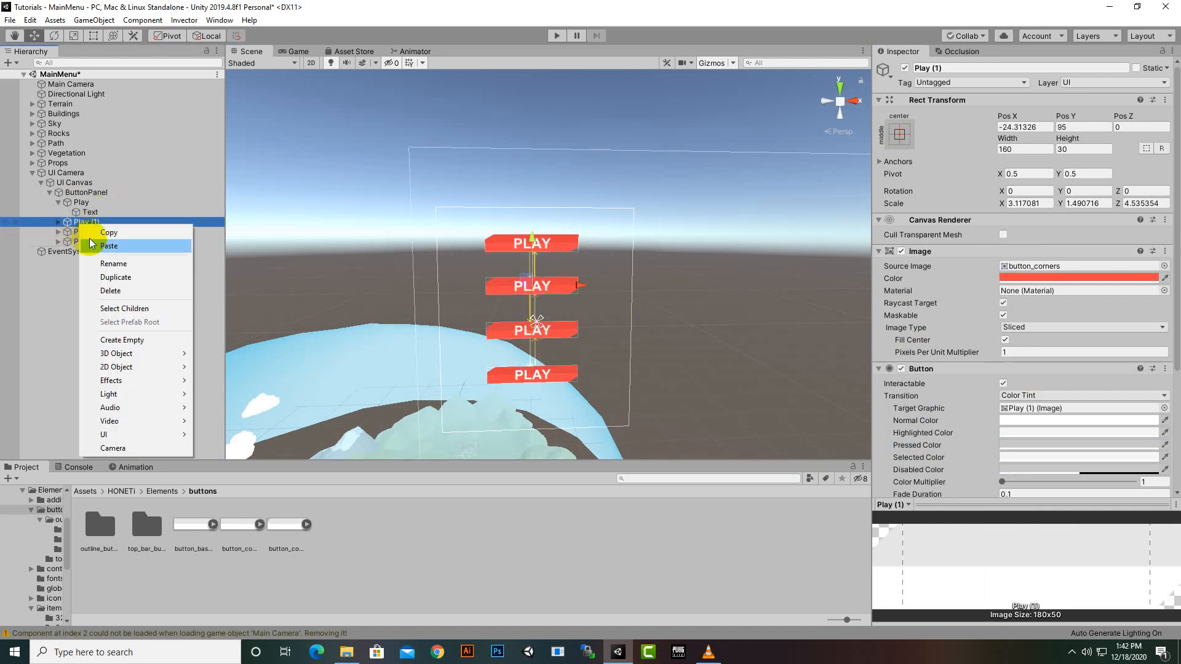
{"action": "left_click", "coordinate": [108, 263]}
{"action": "type", "text": "aB"}
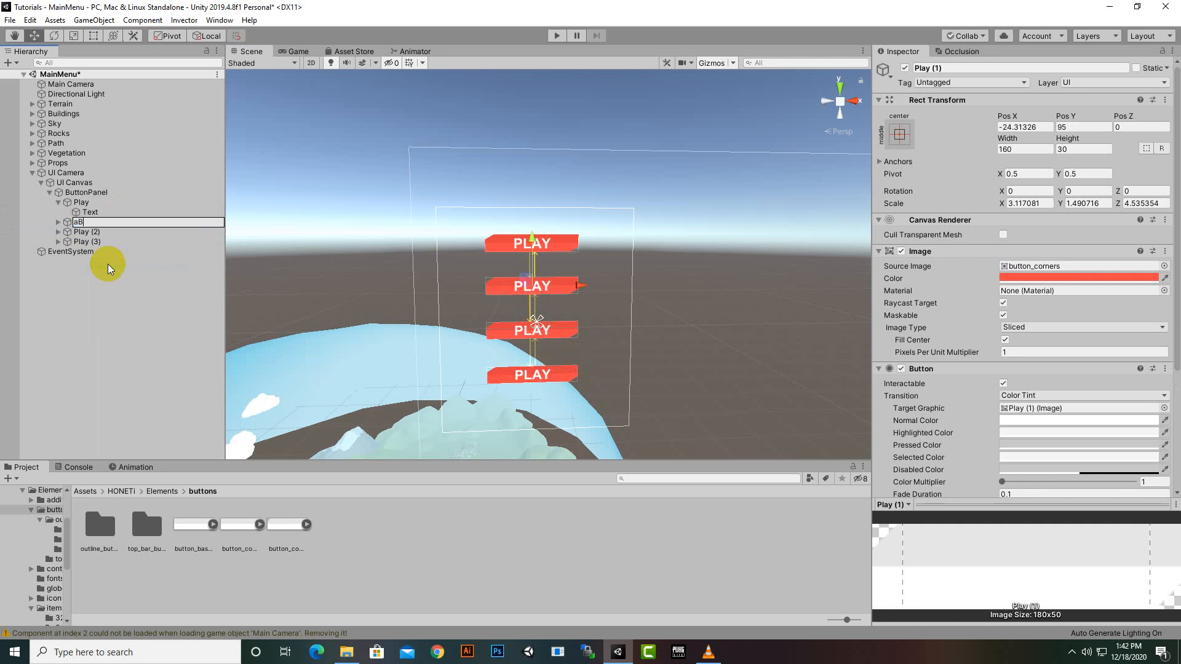
{"action": "key", "text": "BackSpace"}
{"action": "type", "text": "ABOUT"}
{"action": "key", "text": "Return"}
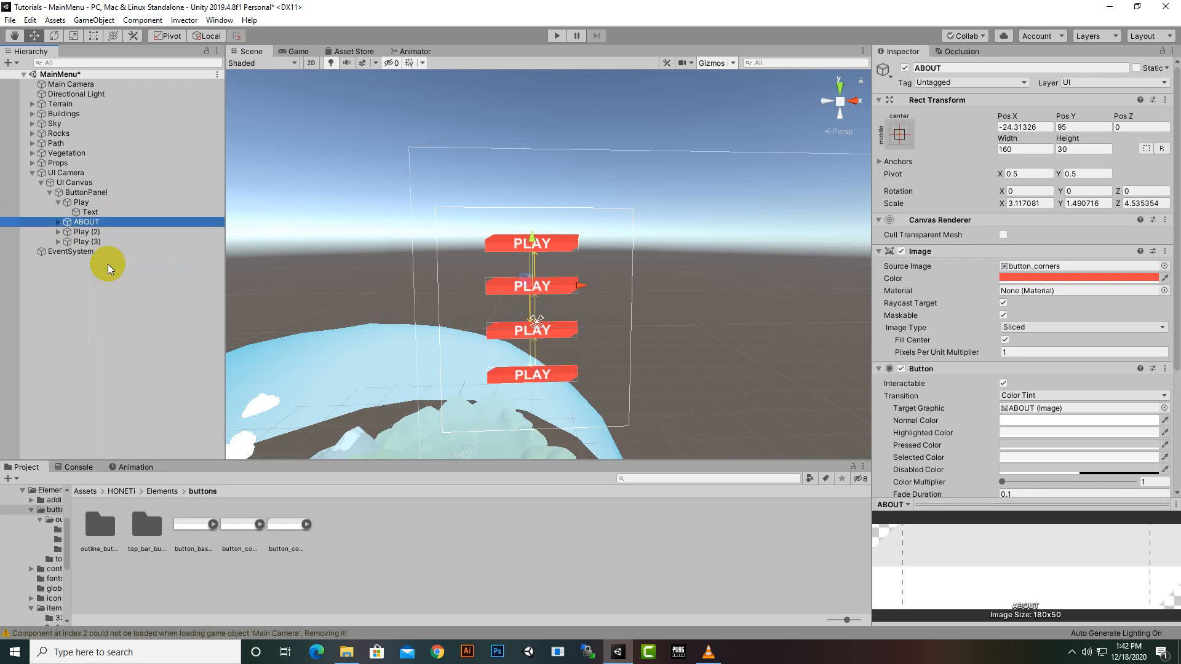
{"action": "left_click", "coordinate": [60, 222]}
{"action": "left_click", "coordinate": [90, 231]}
{"action": "left_click", "coordinate": [927, 284]}
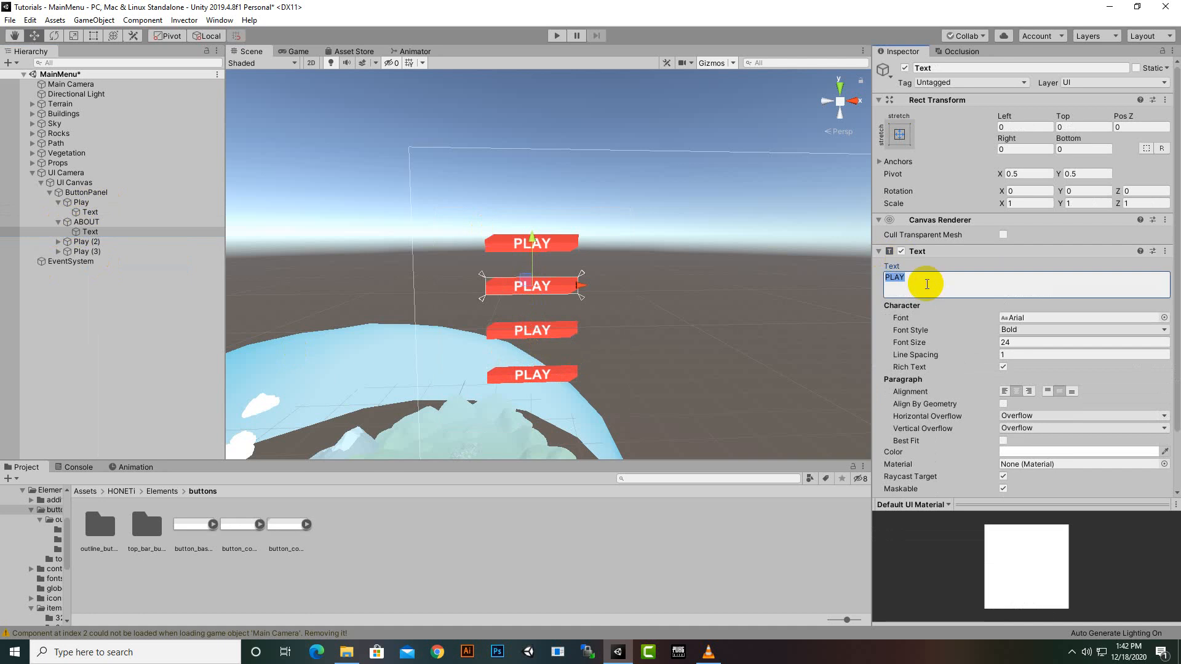
{"action": "type", "text": "ABOUT"}
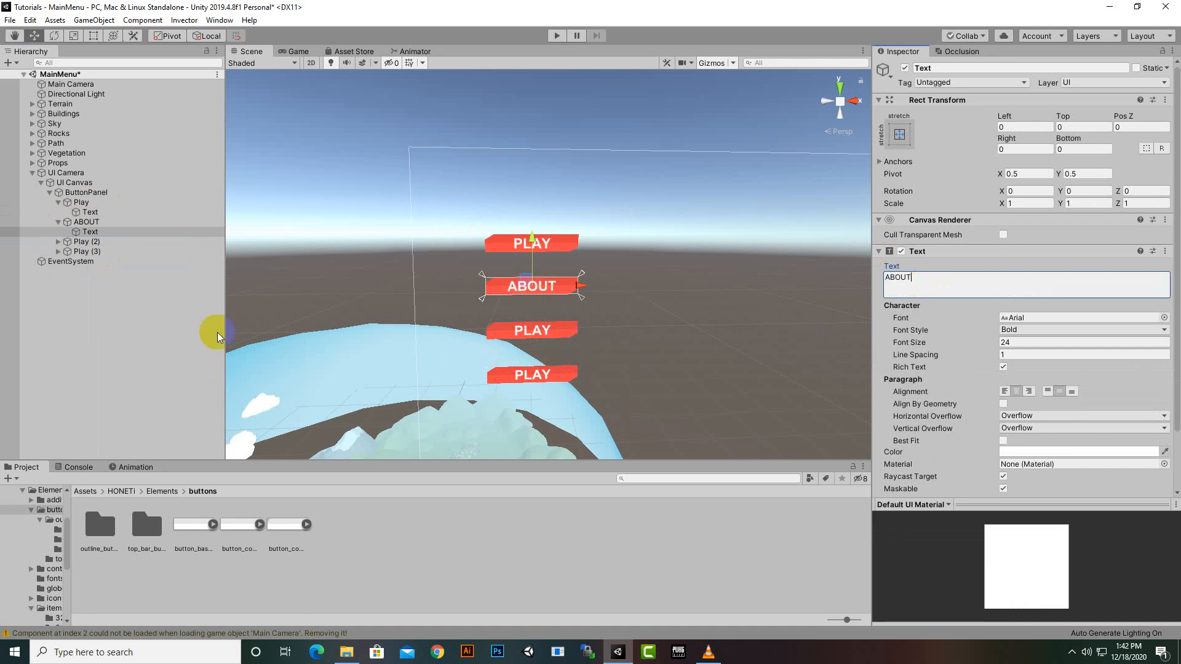
Rename the second duplicated button OPTIONS and change its label text to OPTIONS.
{"action": "right_click", "coordinate": [80, 242]}
{"action": "left_click", "coordinate": [112, 281]}
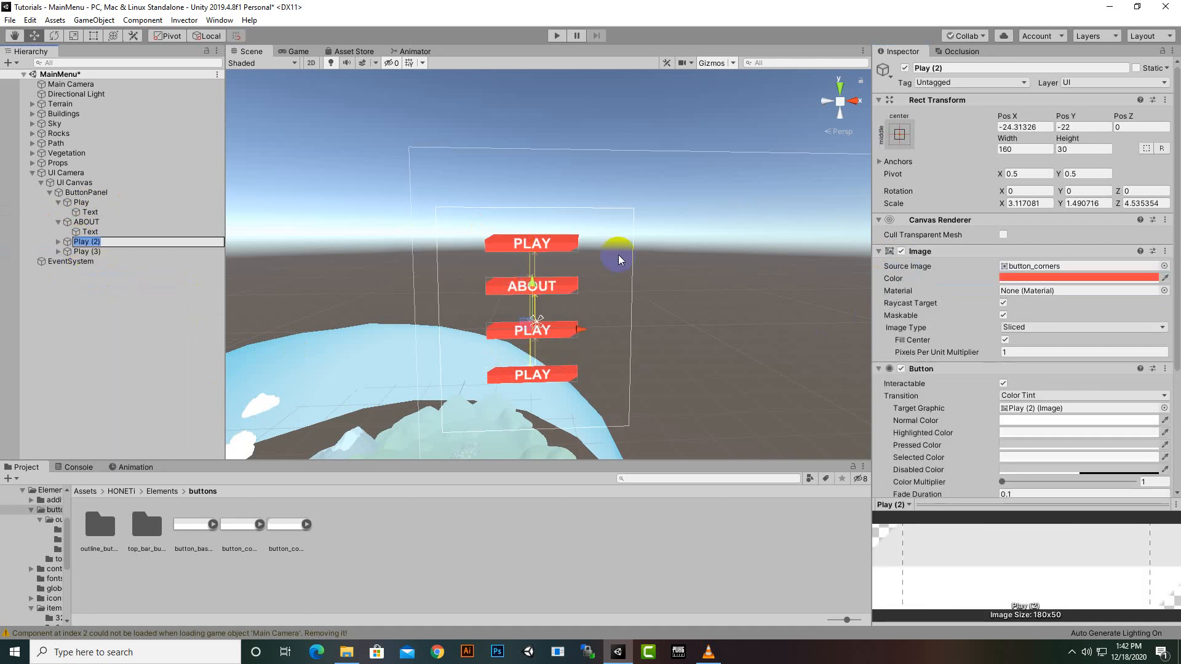
{"action": "type", "text": "OPTIONS"}
{"action": "key", "text": "Return"}
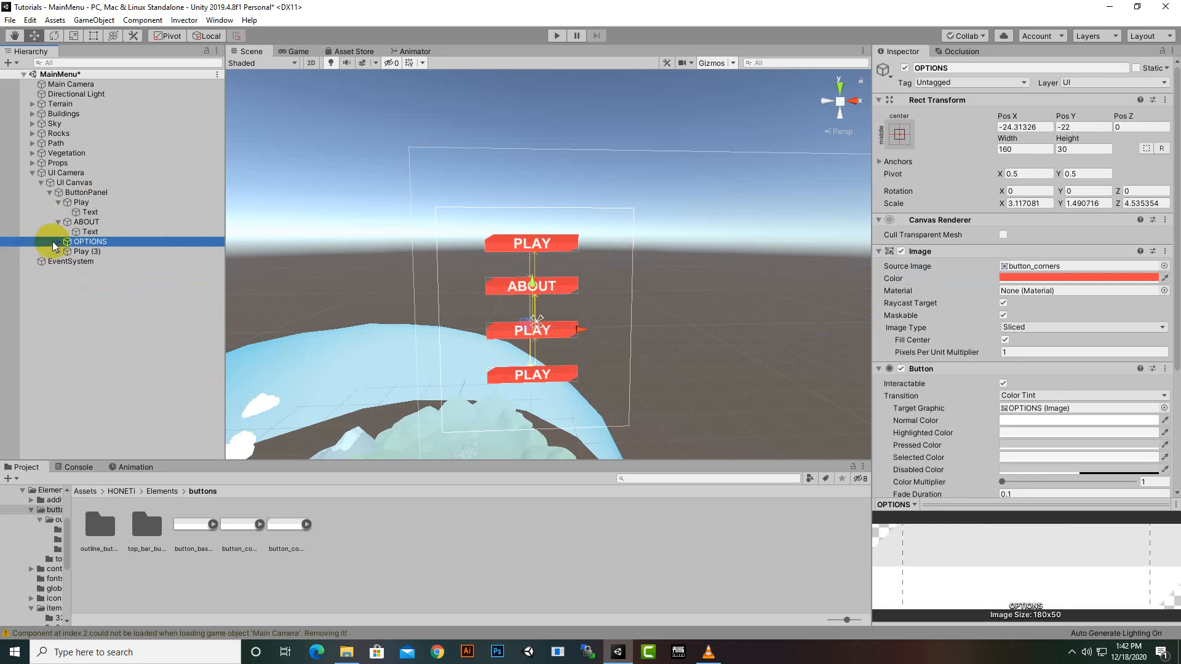
{"action": "left_click", "coordinate": [56, 243]}
{"action": "left_click", "coordinate": [86, 252]}
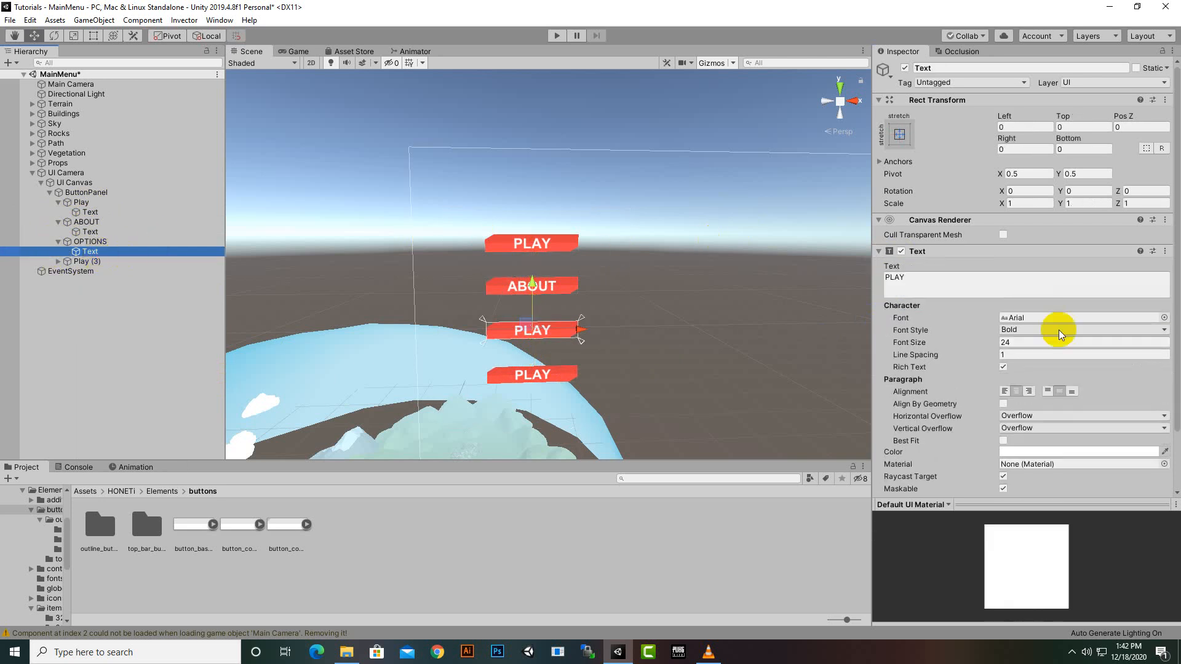
{"action": "left_click", "coordinate": [1023, 279]}
{"action": "type", "text": "OPTIONS"}
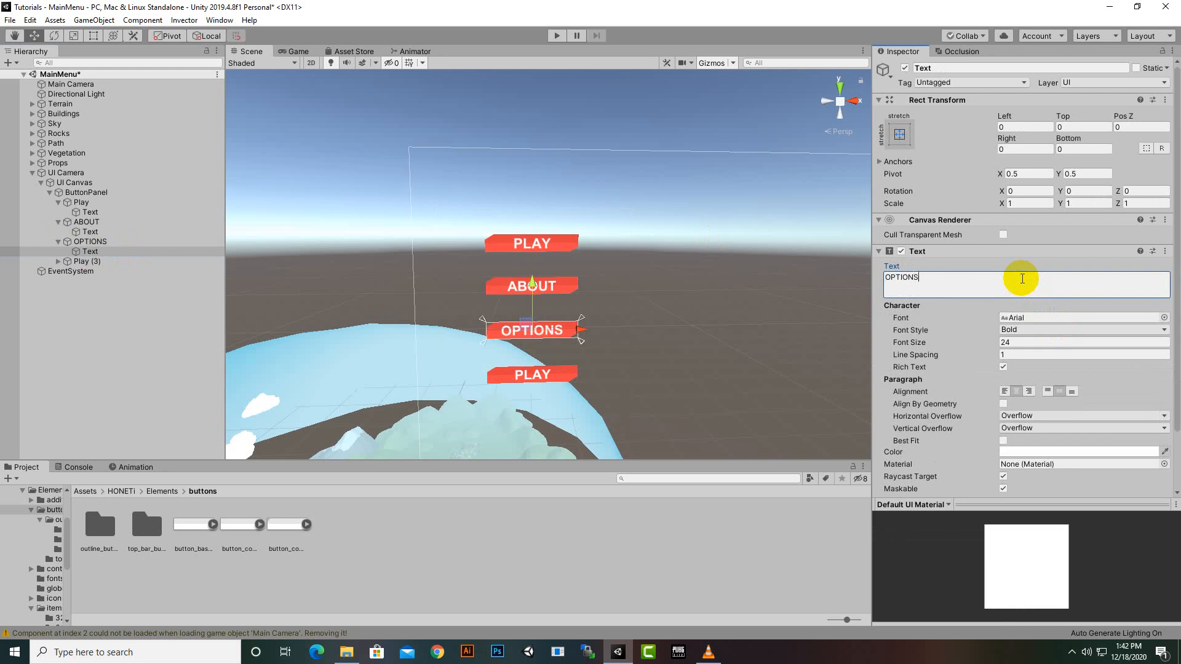
Rename the third duplicated button EXIT and change its label text to QUIT.
{"action": "right_click", "coordinate": [98, 262]}
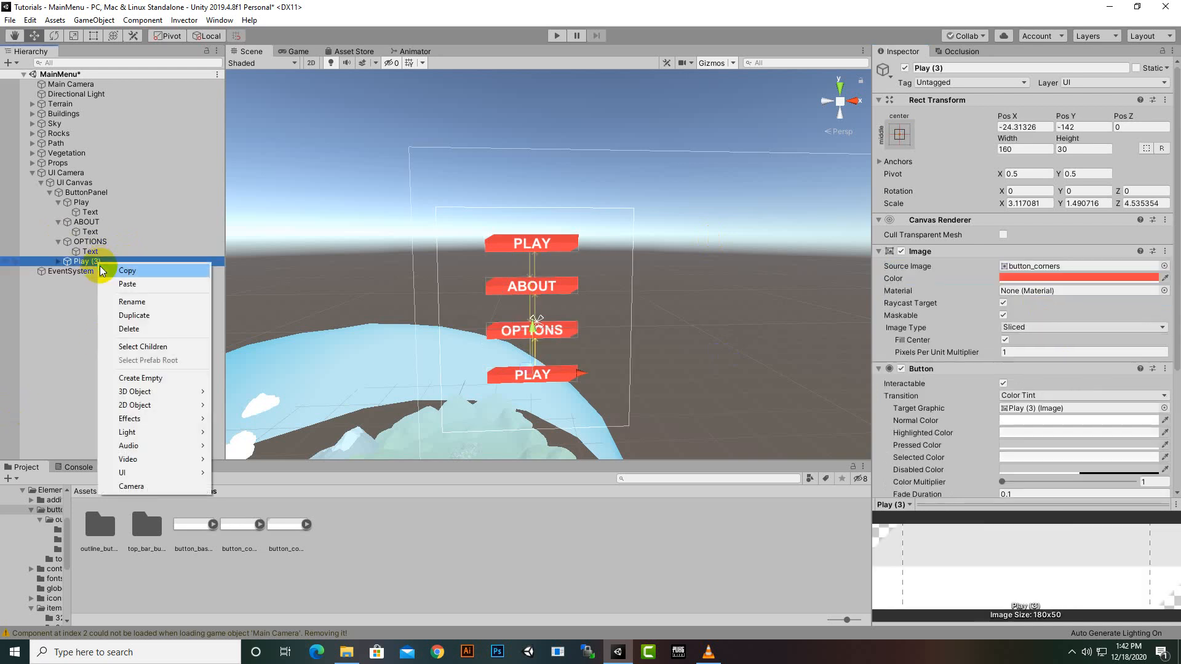
{"action": "left_click", "coordinate": [126, 302]}
{"action": "type", "text": "EXIT"}
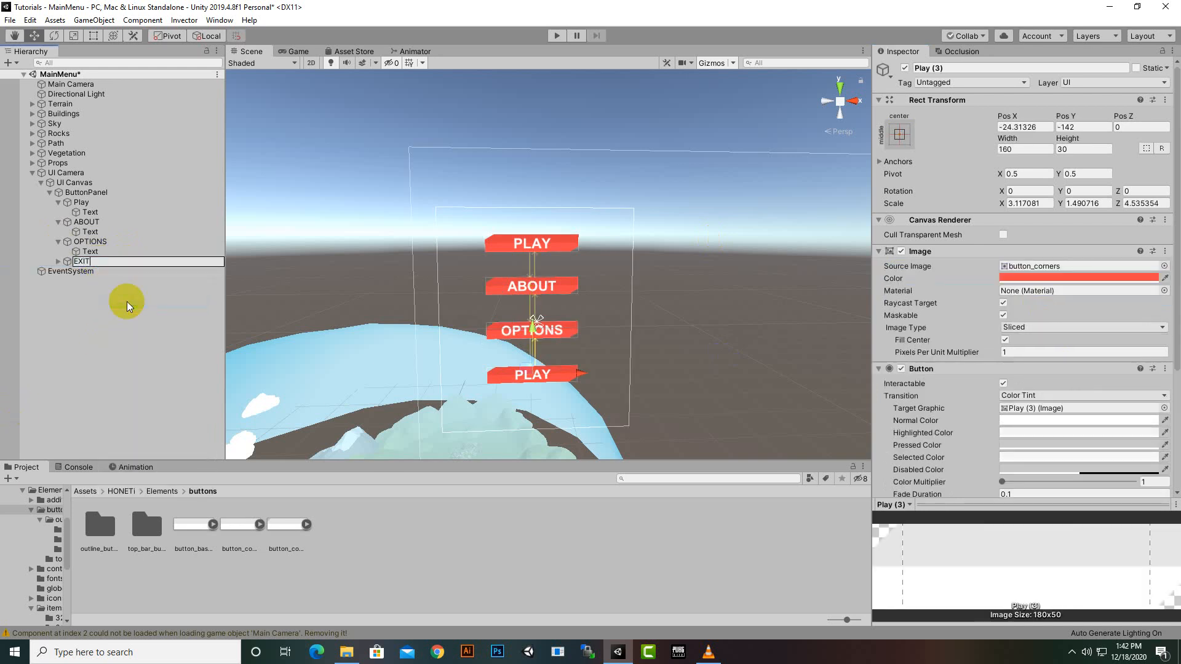
{"action": "key", "text": "Return"}
{"action": "left_click", "coordinate": [58, 261]}
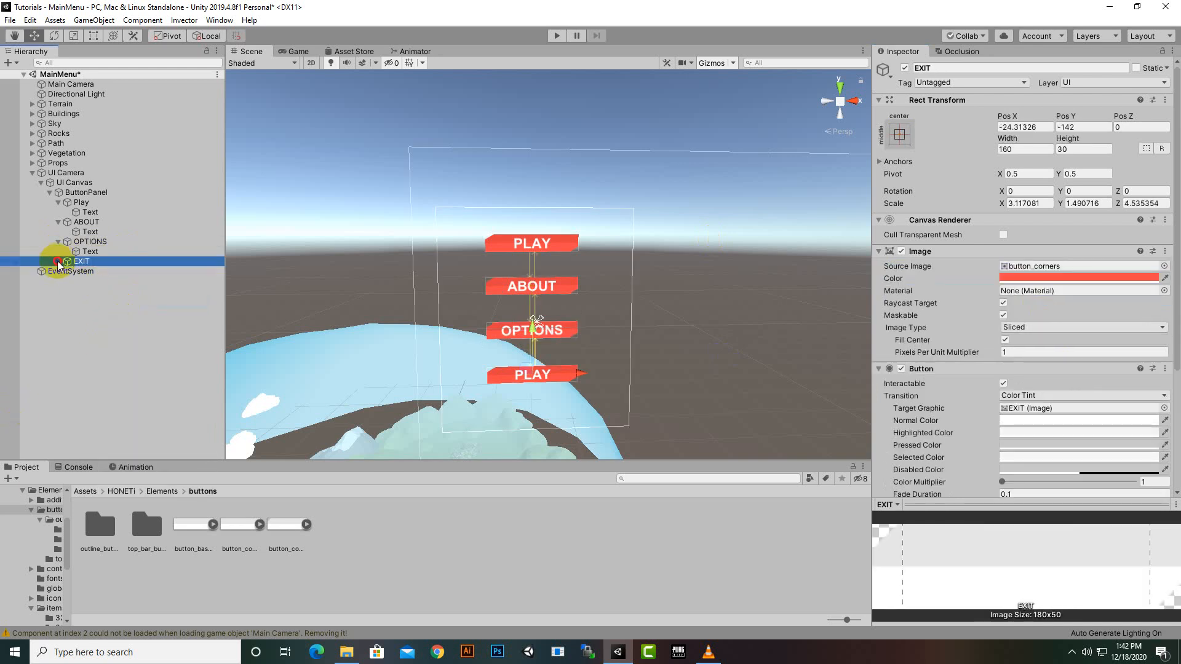
{"action": "left_click", "coordinate": [87, 272]}
{"action": "left_click", "coordinate": [900, 280]}
{"action": "type", "text": "QUIT"}
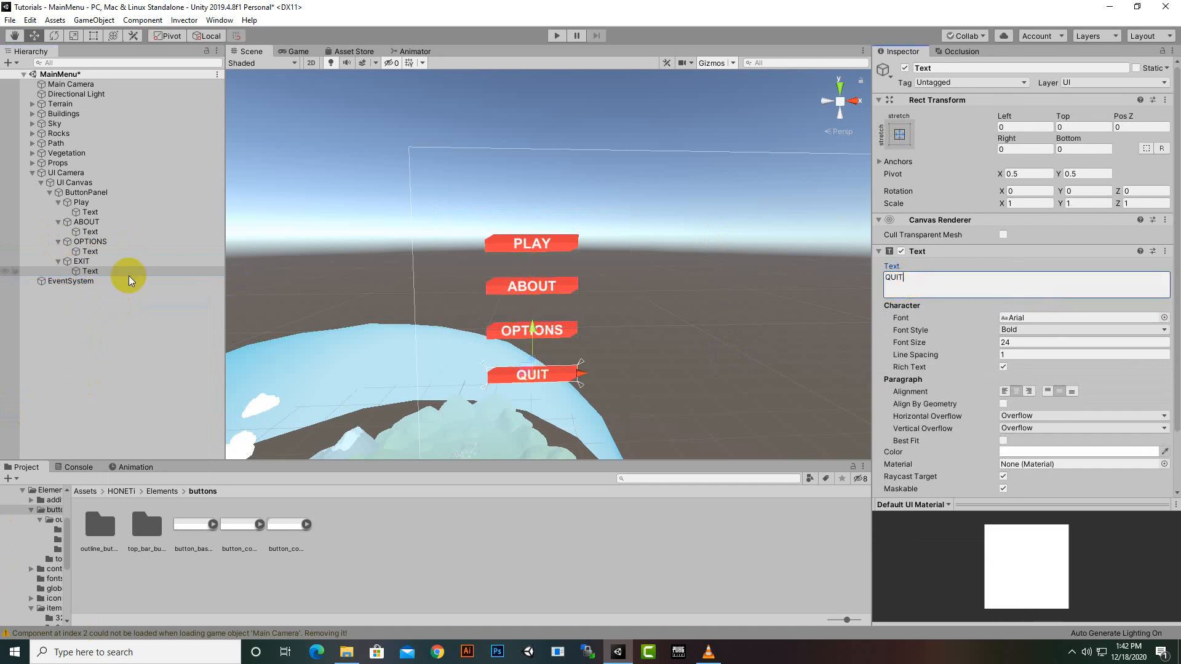
Check the four menu buttons in the Game view with a short play test, and return to the Scene view.
{"action": "left_click", "coordinate": [86, 263]}
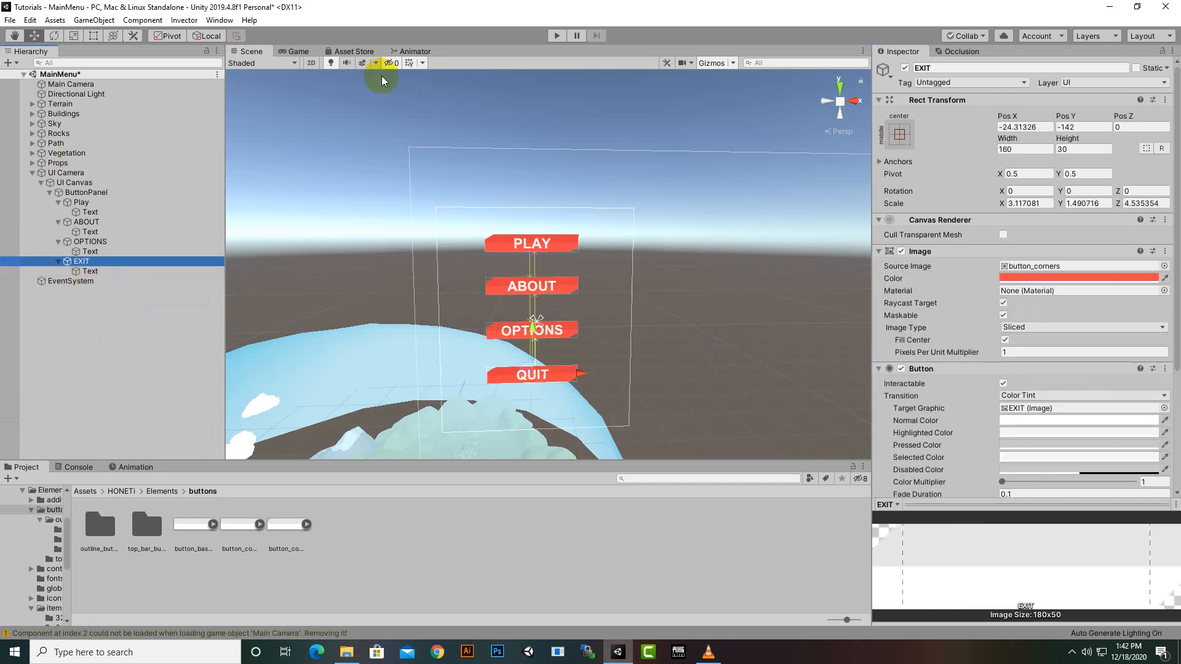
{"action": "left_click", "coordinate": [299, 51]}
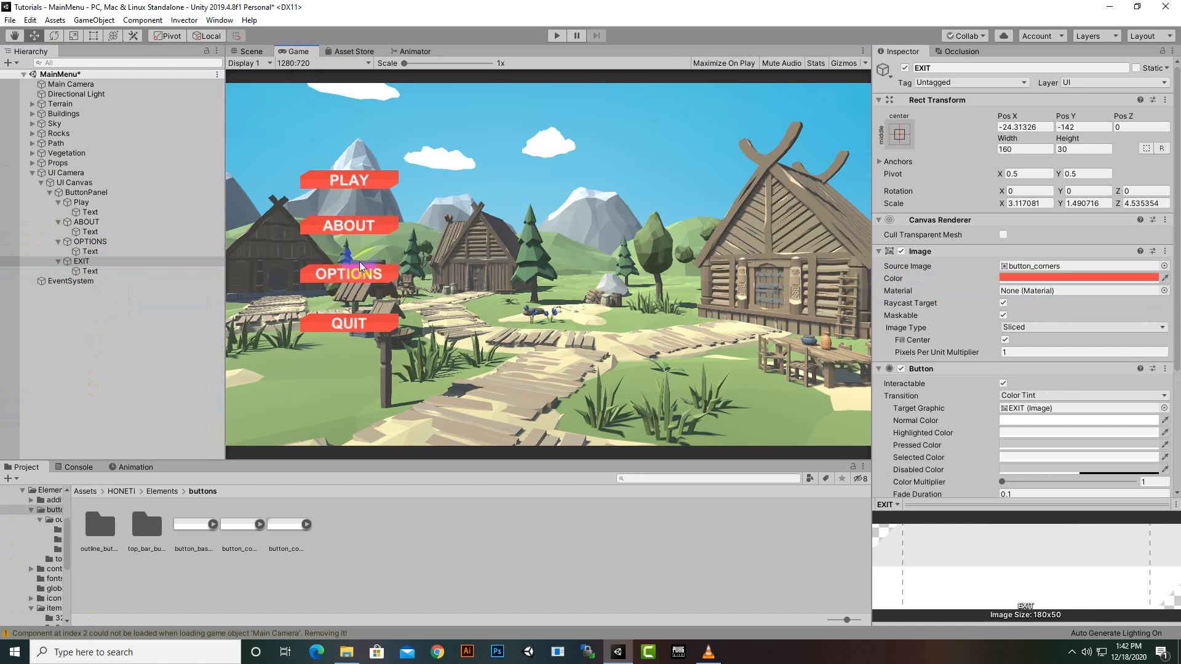
{"action": "left_click", "coordinate": [556, 35]}
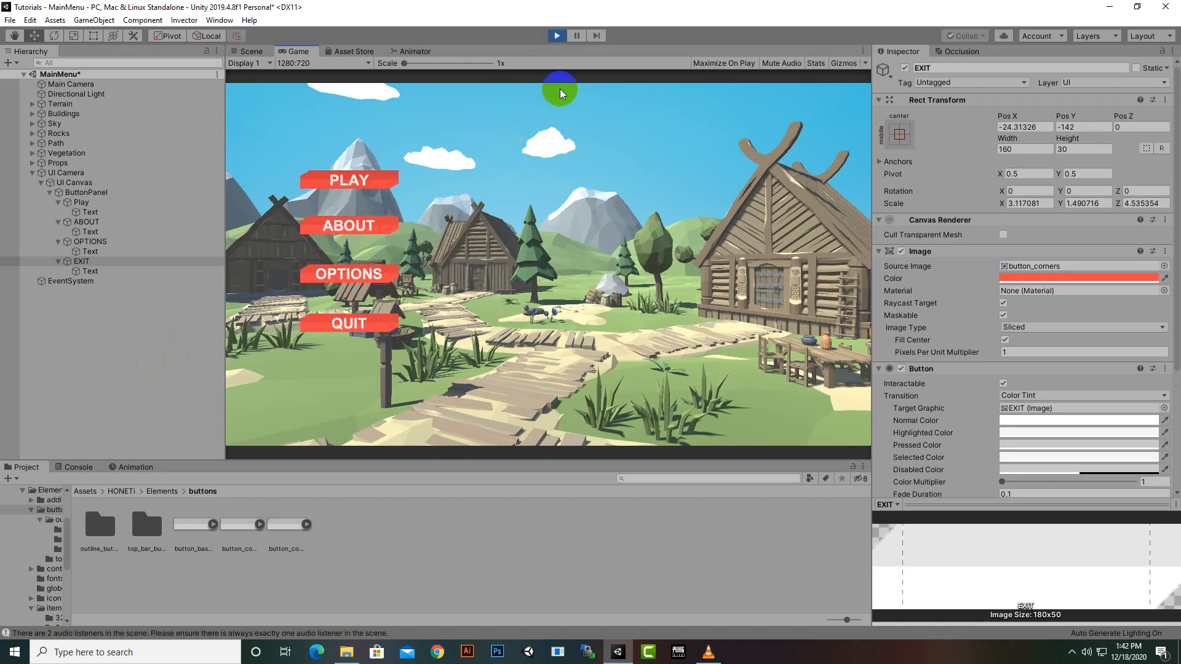
{"action": "key", "text": "ctrl+p"}
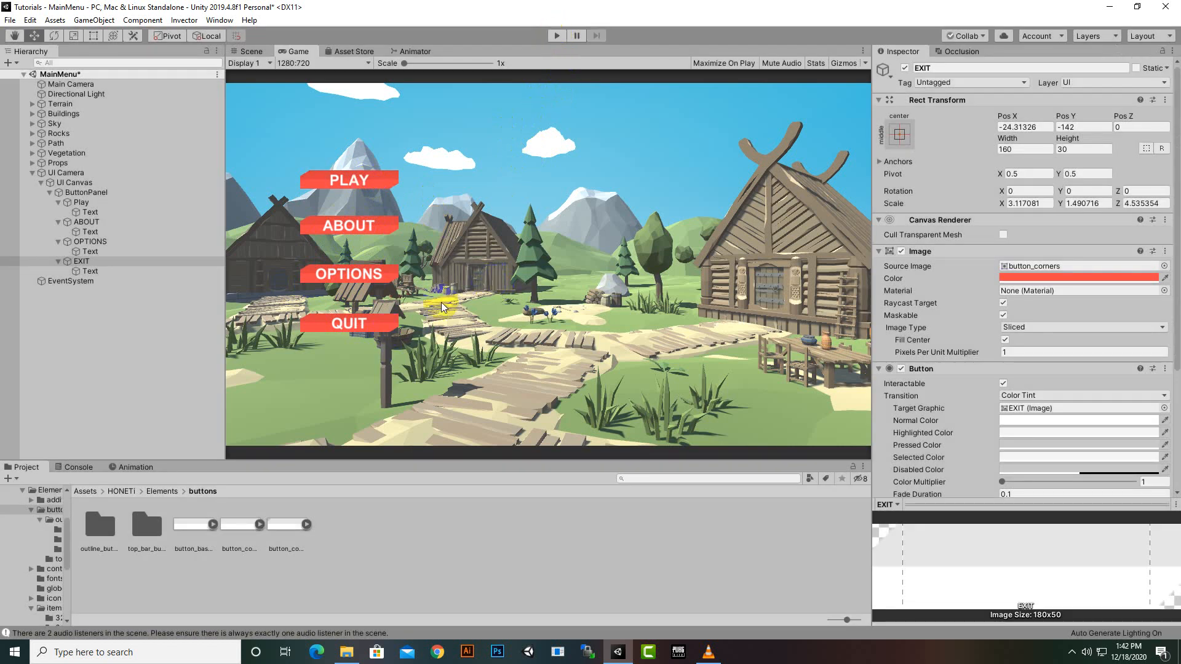
{"action": "left_click", "coordinate": [253, 52]}
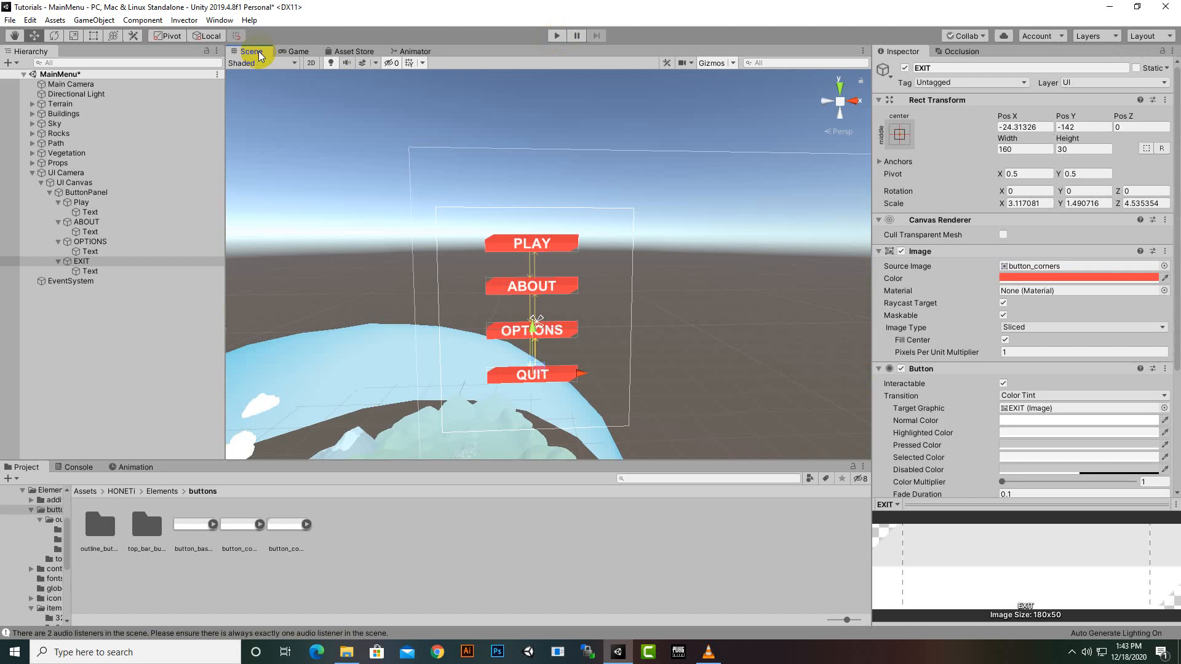
Add a new UI panel under UI Canvas, alongside the collapsed ButtonPanel.
{"action": "left_click", "coordinate": [86, 193]}
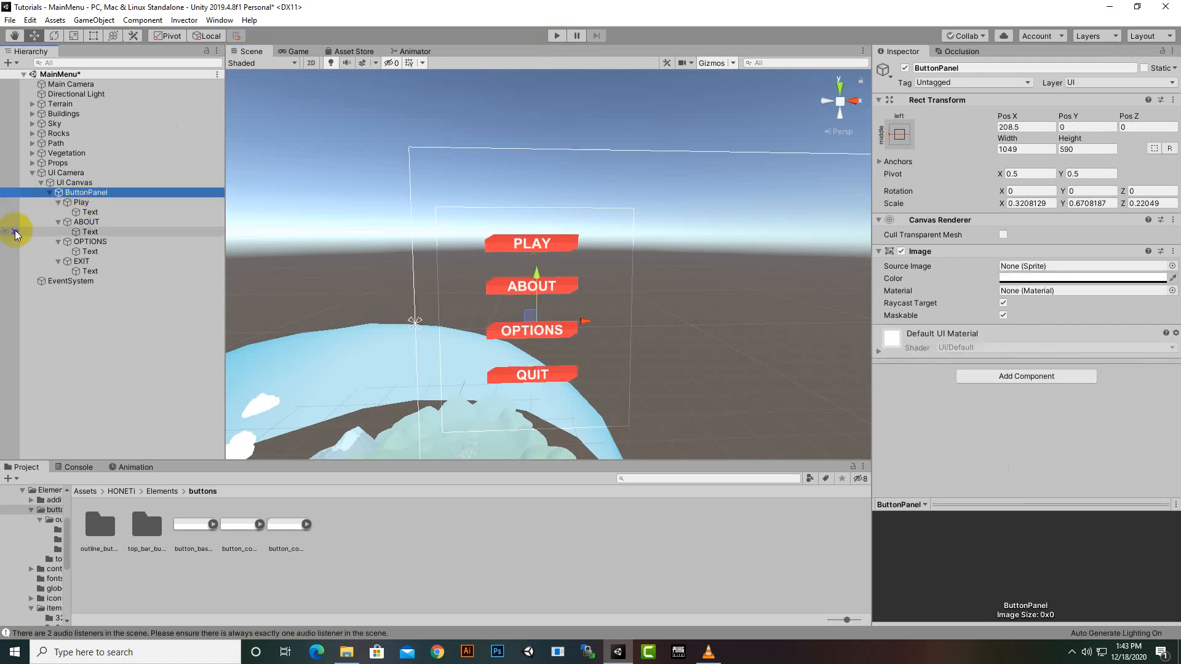
{"action": "left_click", "coordinate": [53, 193]}
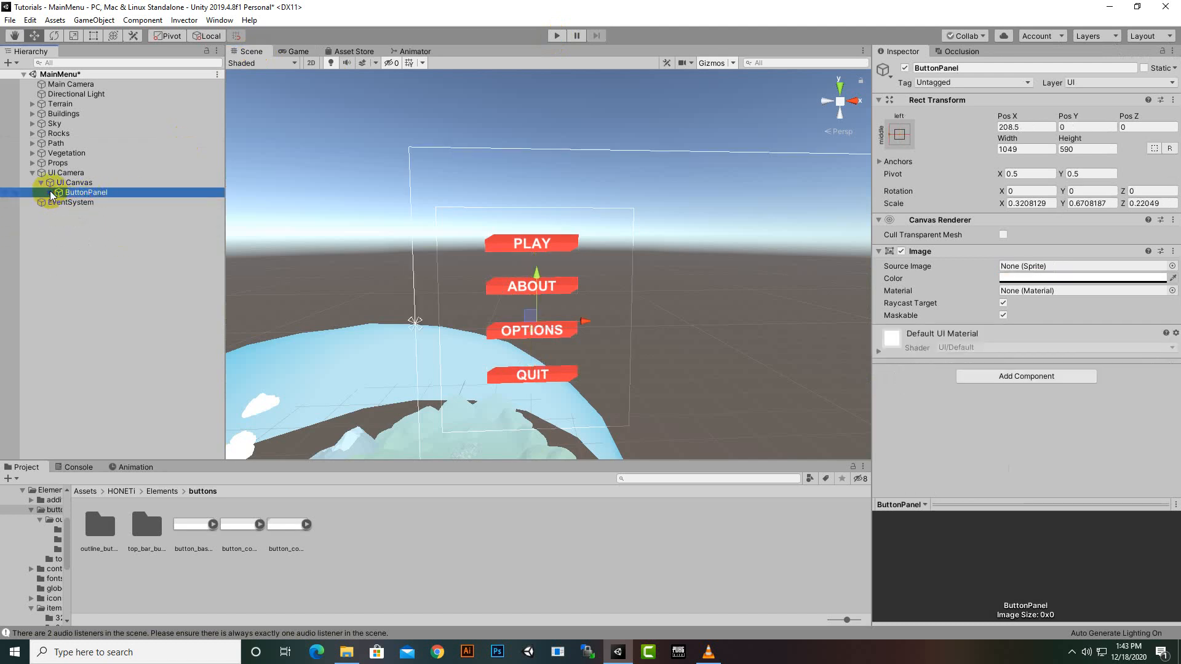
{"action": "left_click", "coordinate": [72, 184]}
{"action": "right_click", "coordinate": [72, 184]}
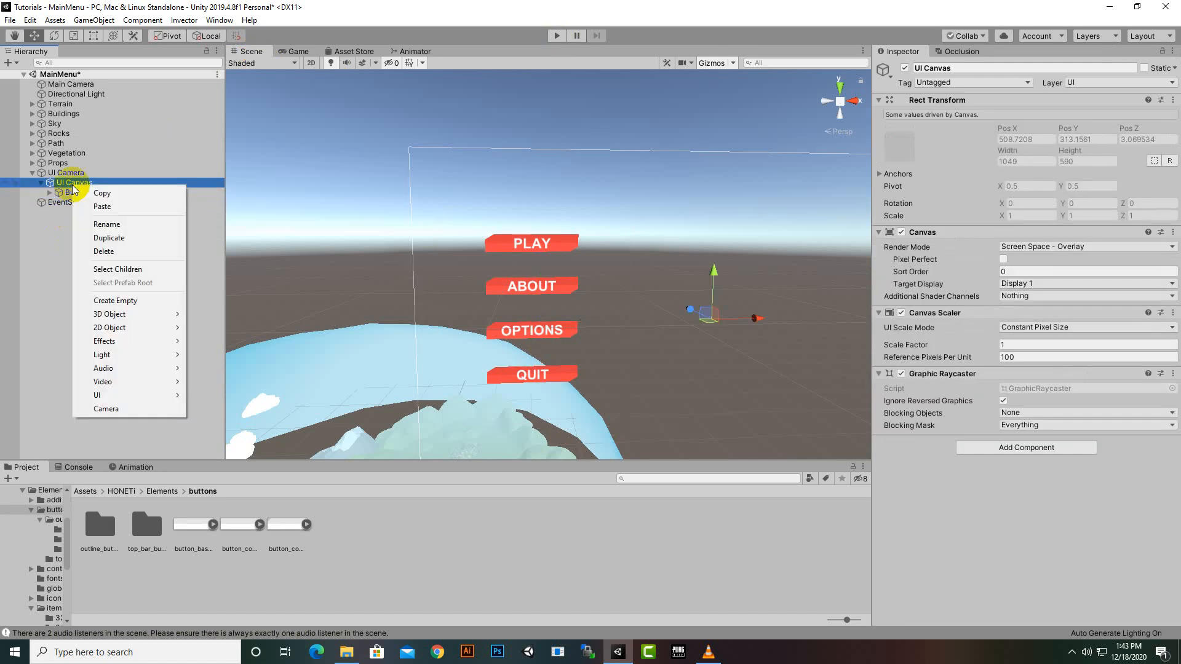
{"action": "mouse_move", "coordinate": [117, 395]}
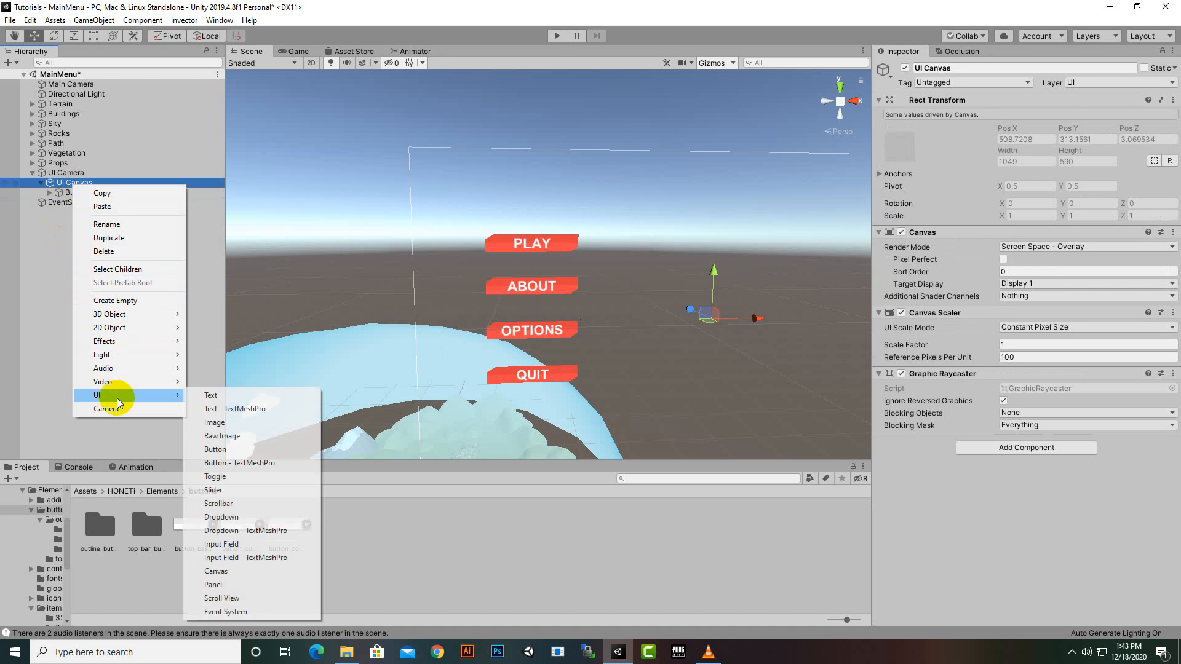
{"action": "left_click", "coordinate": [275, 585]}
Make the new panel fully transparent with a colour alpha of 0, and deactivate ButtonPanel.
{"action": "scroll", "coordinate": [434, 224], "scroll_direction": "down", "scroll_amount": 3}
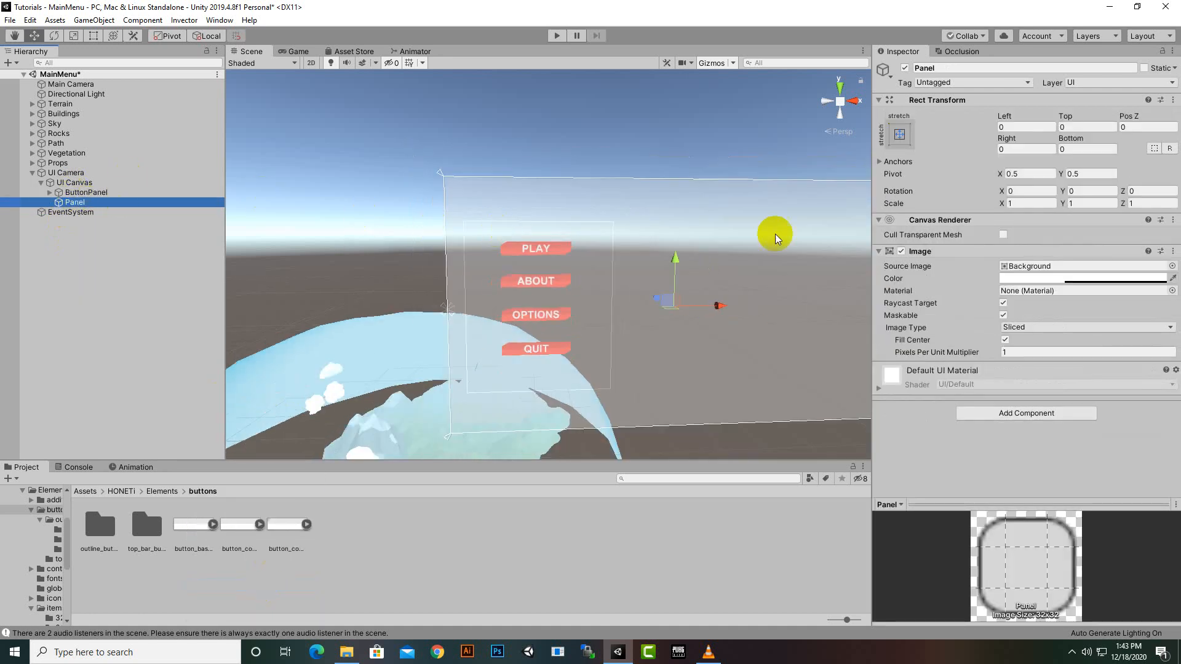
{"action": "left_click", "coordinate": [1049, 280]}
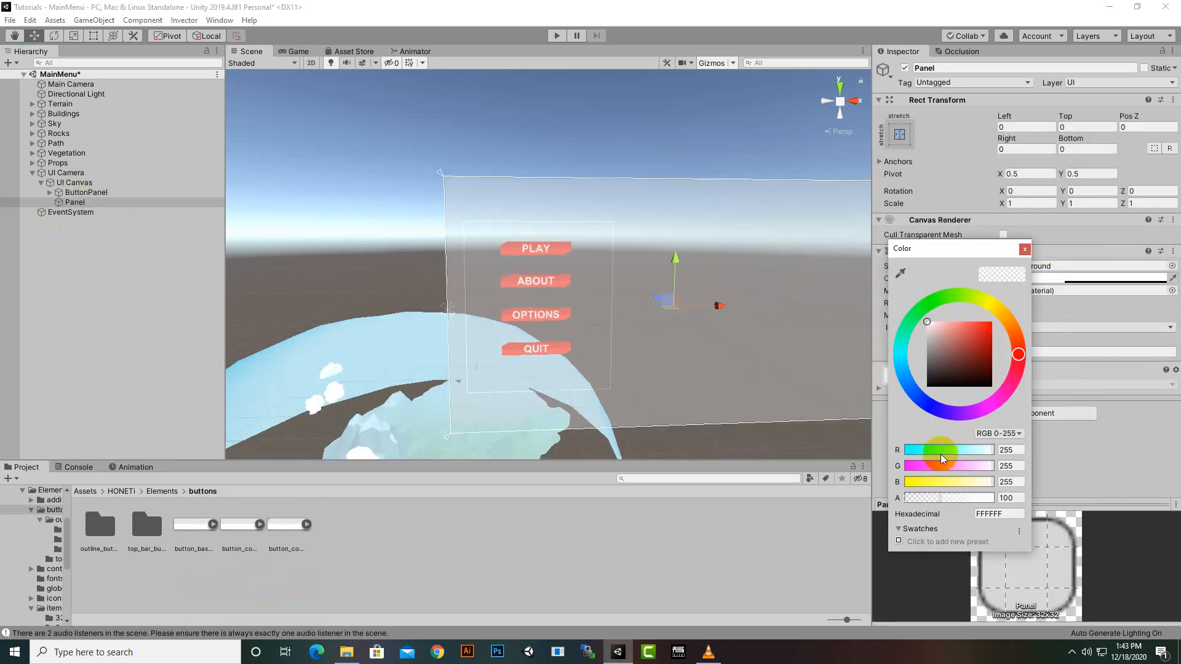
{"action": "left_click_drag", "start_coordinate": [947, 504], "coordinate": [878, 490]}
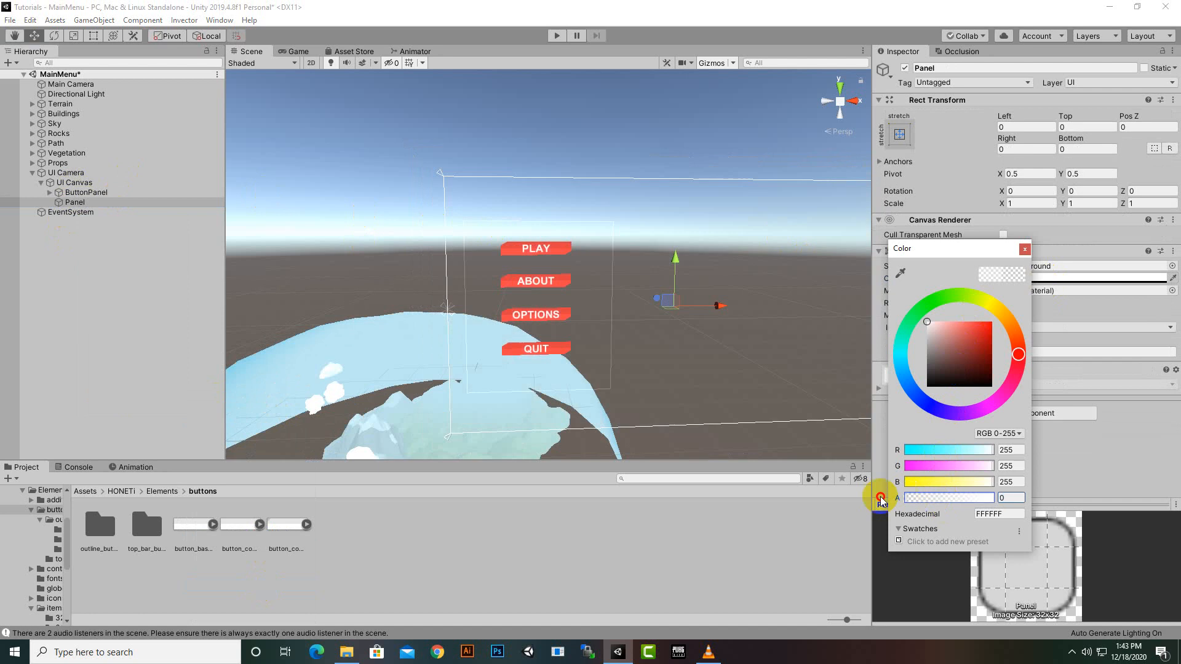
{"action": "left_click", "coordinate": [1025, 249]}
{"action": "left_click", "coordinate": [106, 192]}
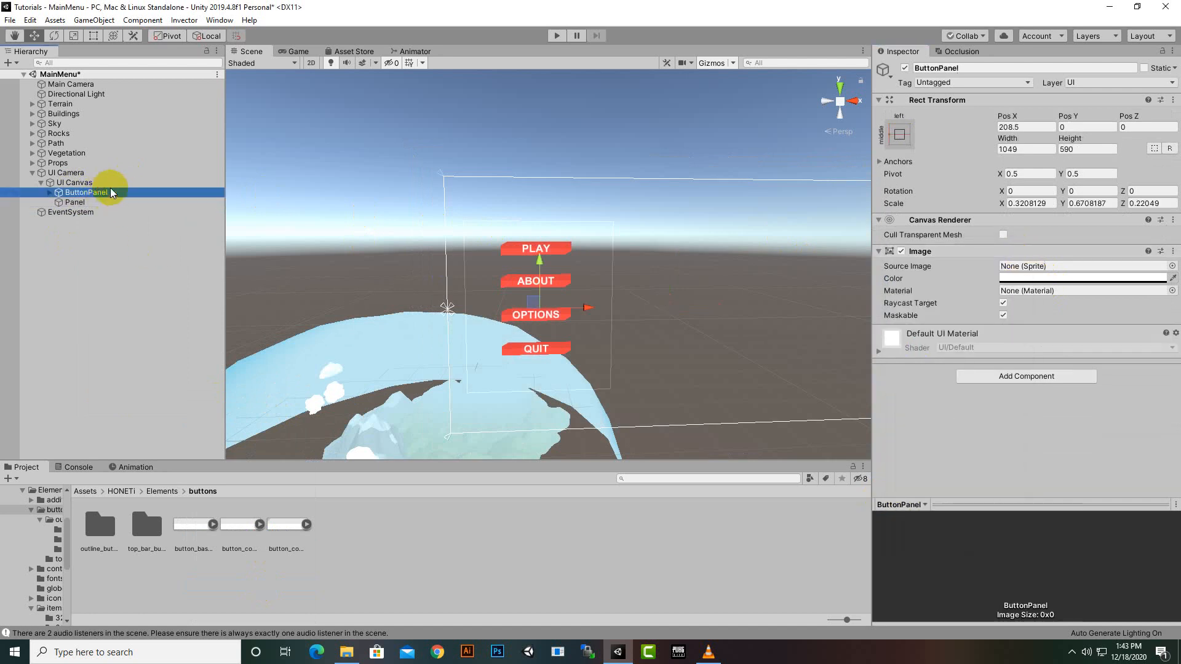
{"action": "left_click", "coordinate": [905, 67]}
Rename the new transparent panel under UI Canvas to CreateCharacterPanel.
{"action": "right_click", "coordinate": [76, 204]}
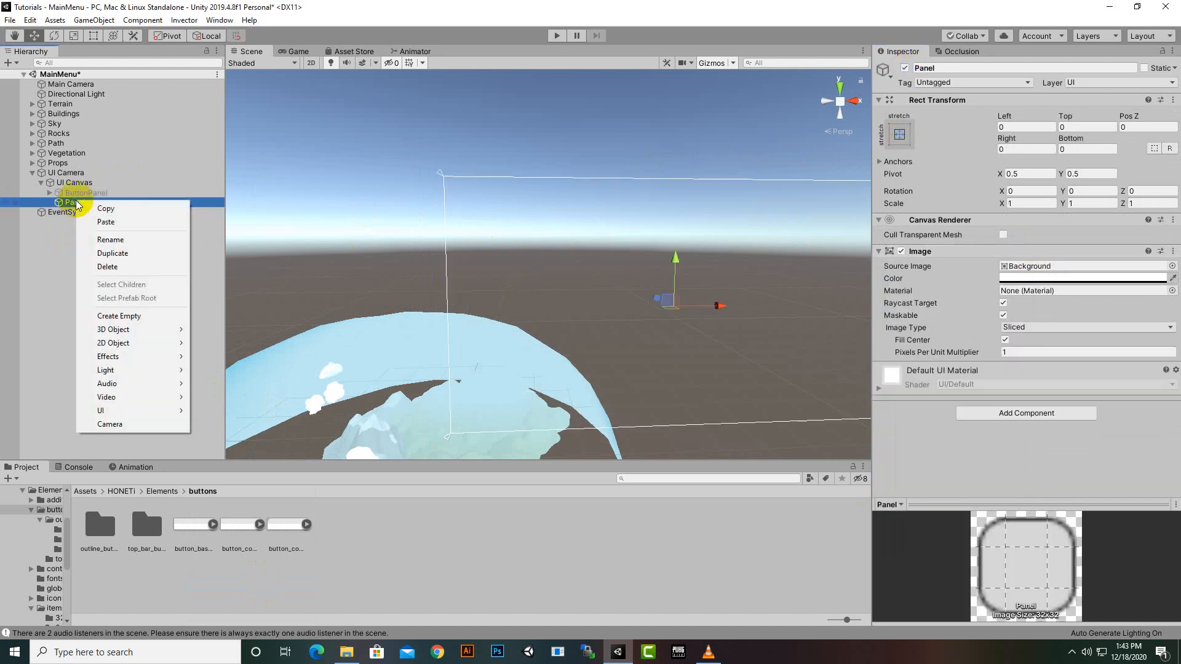
{"action": "left_click", "coordinate": [98, 234]}
{"action": "left_click", "coordinate": [67, 202]}
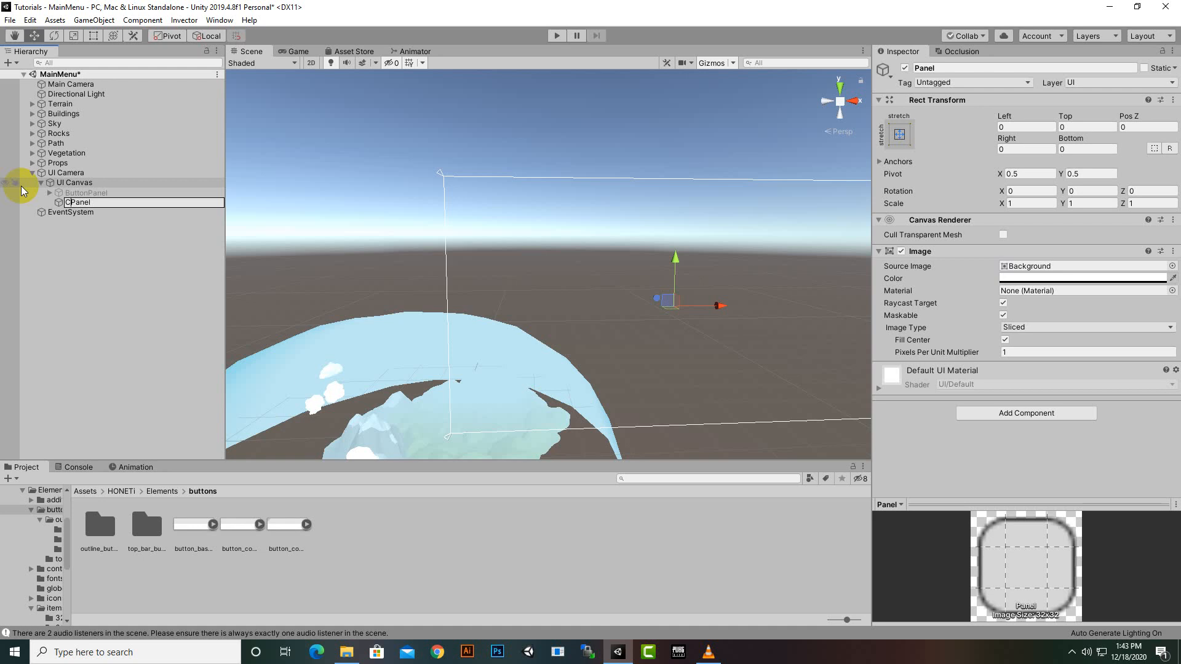
{"action": "type", "text": "CreateCharacter"}
{"action": "key", "text": "Return"}
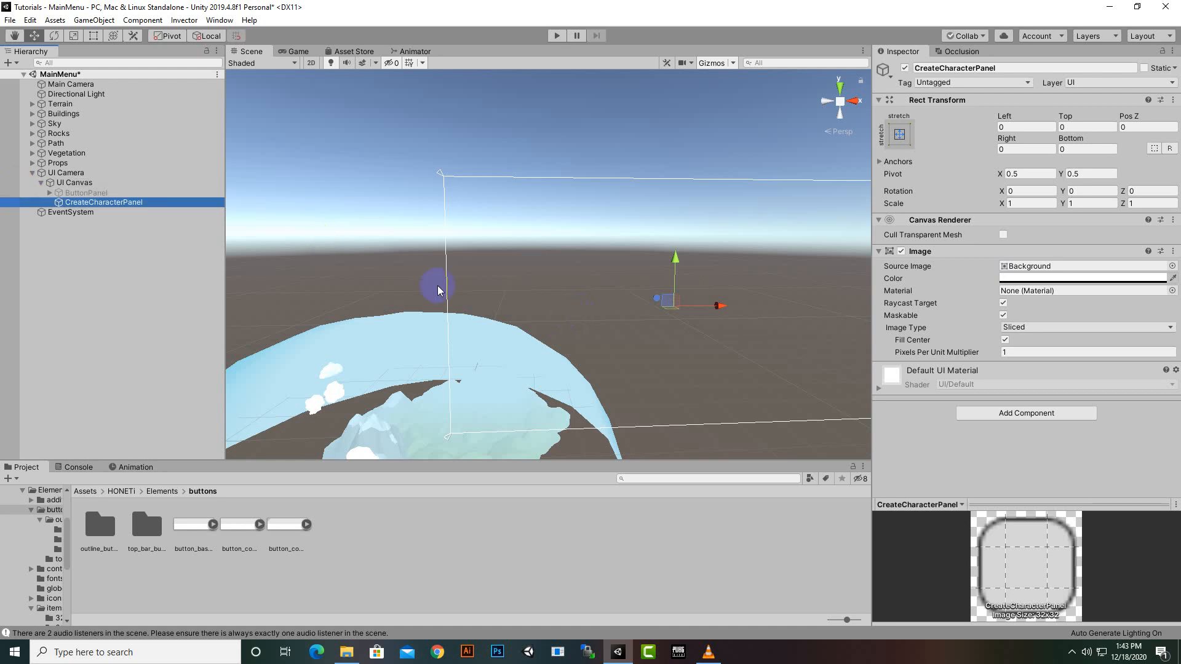
Add a UI Text element and nest it as a child of CreateCharacterPanel.
{"action": "scroll", "coordinate": [425, 286], "scroll_direction": "down", "scroll_amount": 2}
{"action": "middle_click_drag", "start_coordinate": [391, 299], "coordinate": [317, 264]}
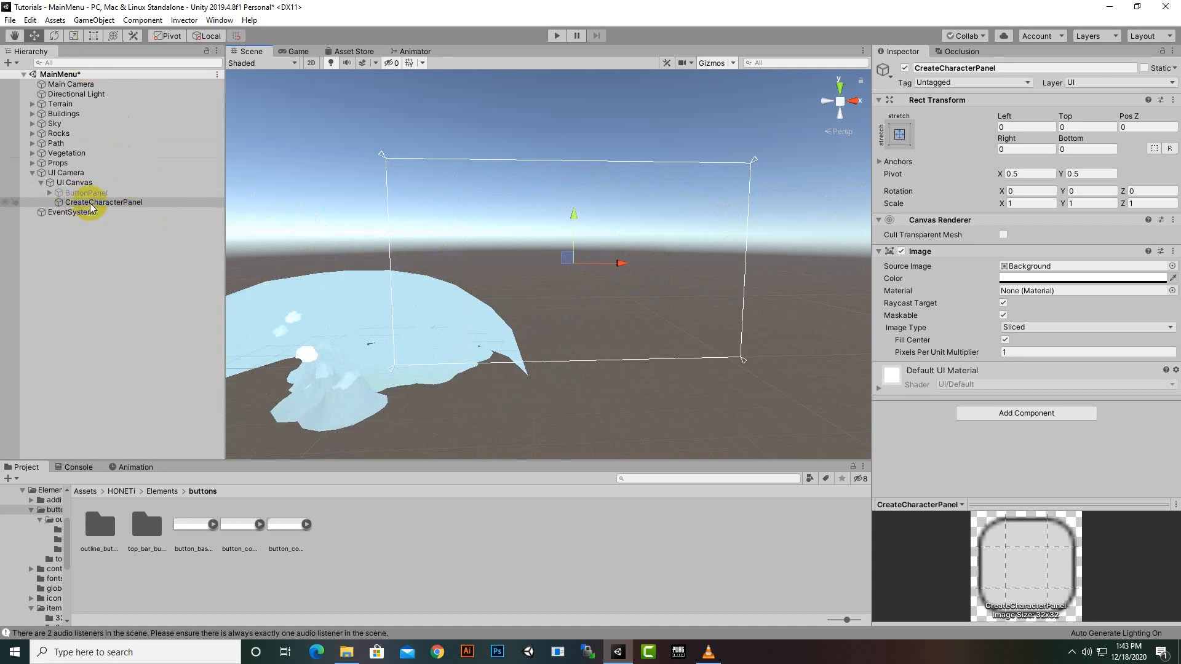
{"action": "right_click", "coordinate": [72, 183]}
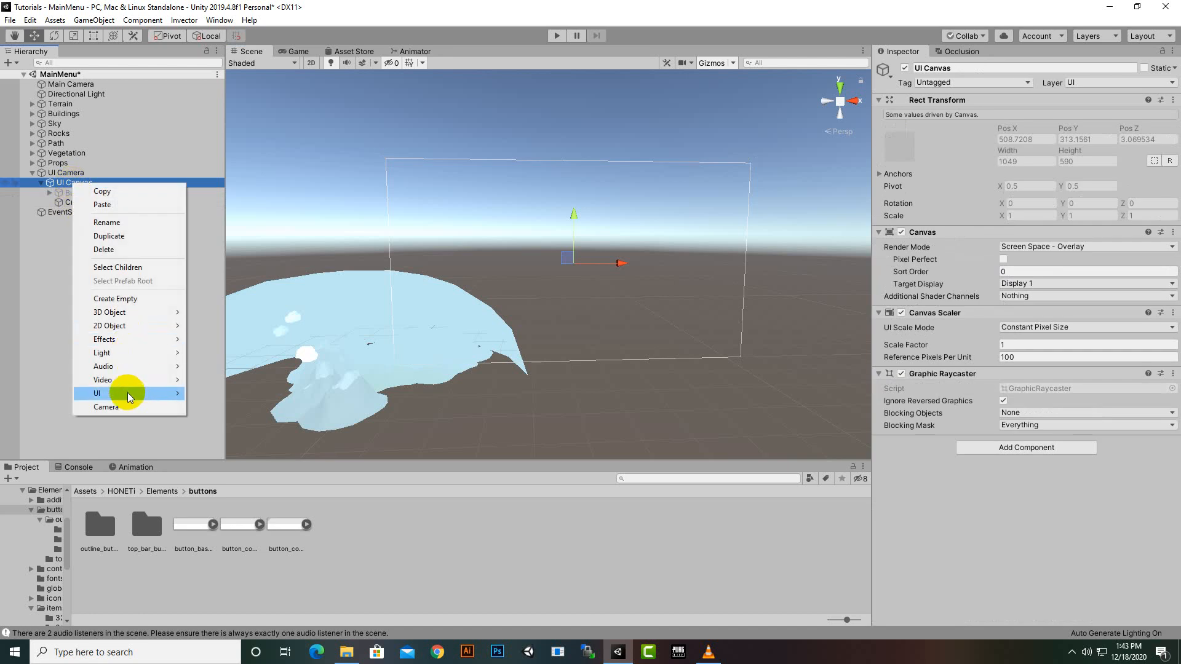
{"action": "mouse_move", "coordinate": [127, 392]}
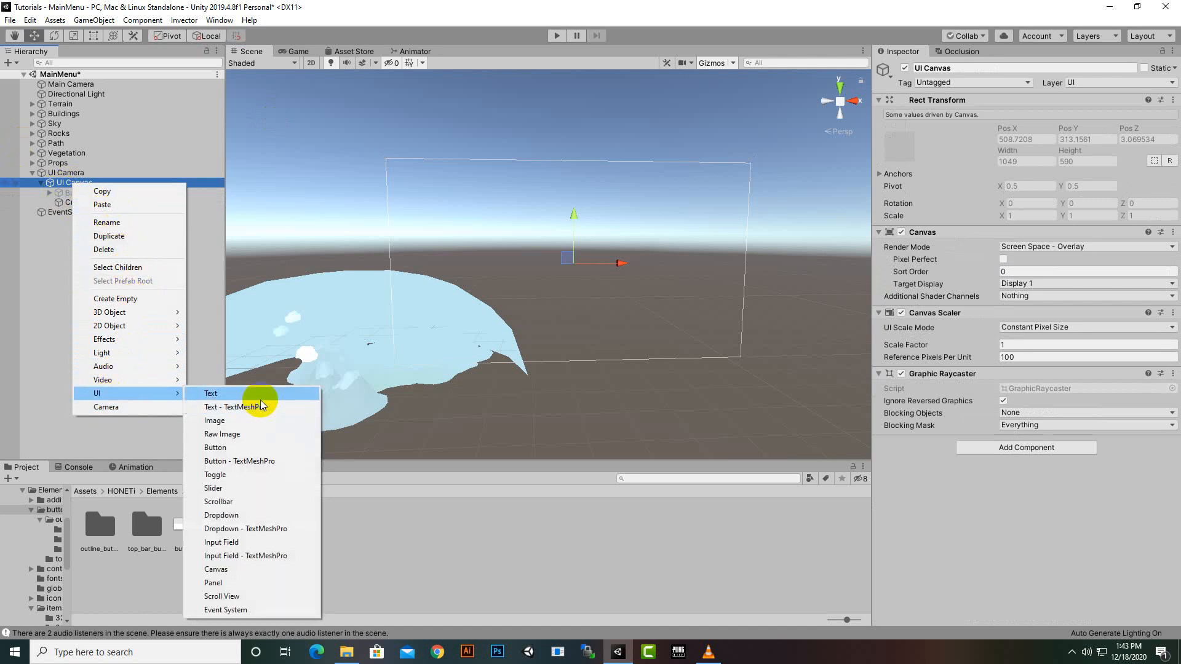
{"action": "left_click", "coordinate": [260, 394]}
{"action": "left_click_drag", "start_coordinate": [89, 215], "coordinate": [95, 205]}
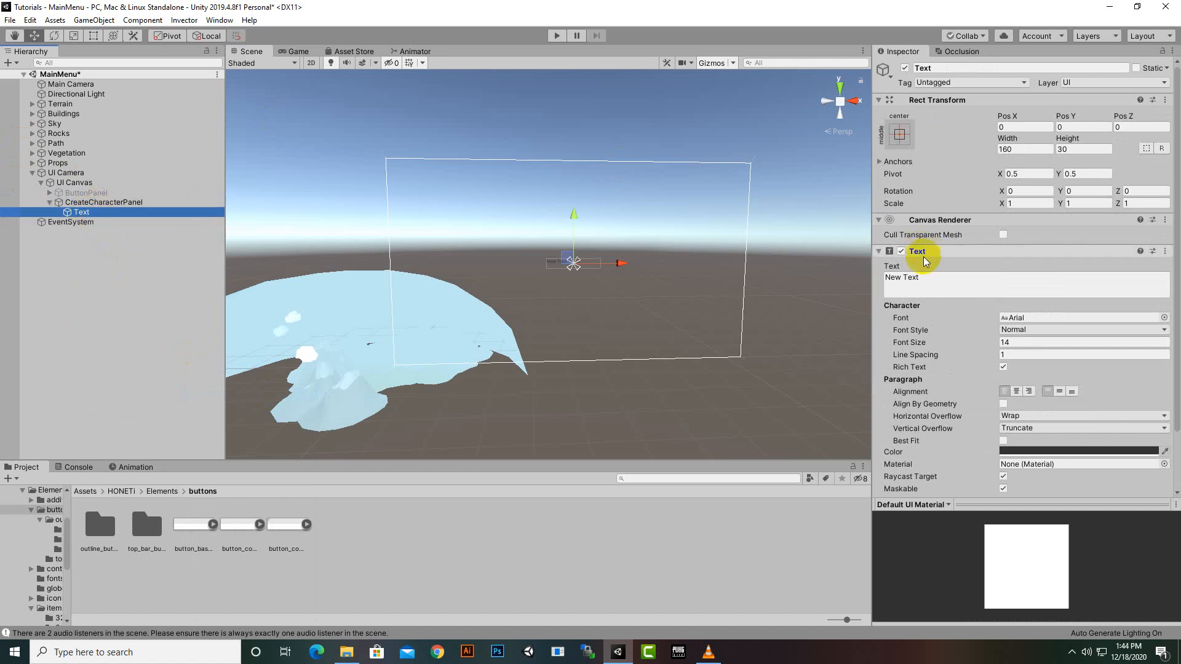
Set the text element's content to Character List and its colour to white.
{"action": "left_click", "coordinate": [946, 280]}
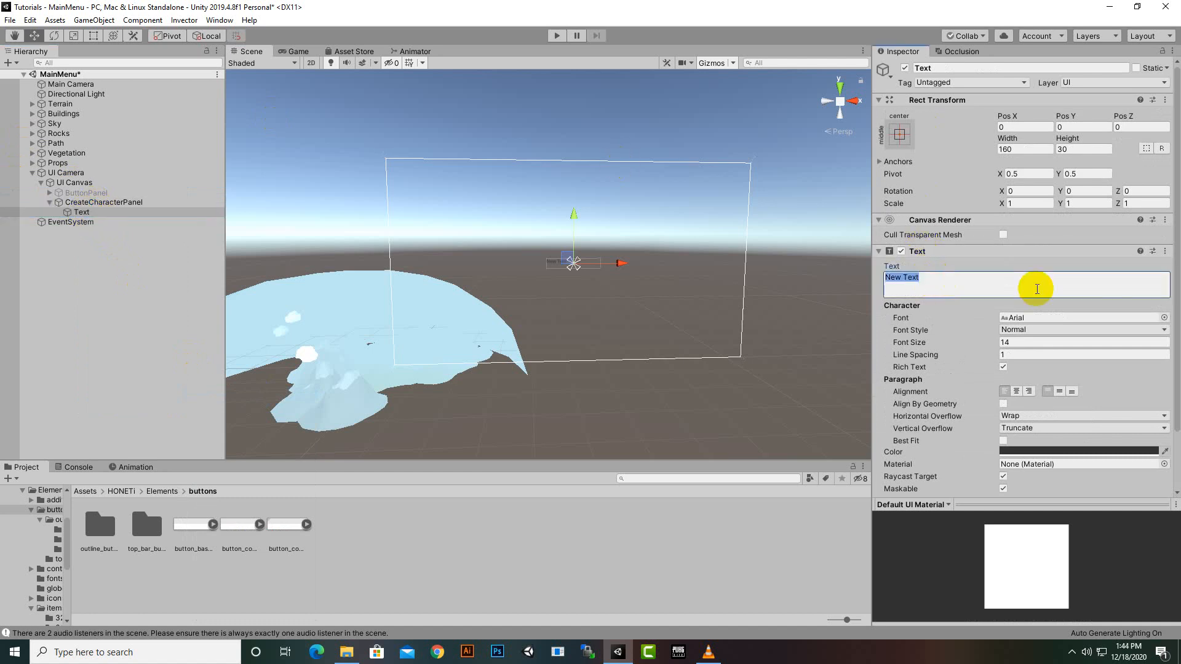
{"action": "type", "text": "Character List"}
{"action": "left_click", "coordinate": [1102, 451]}
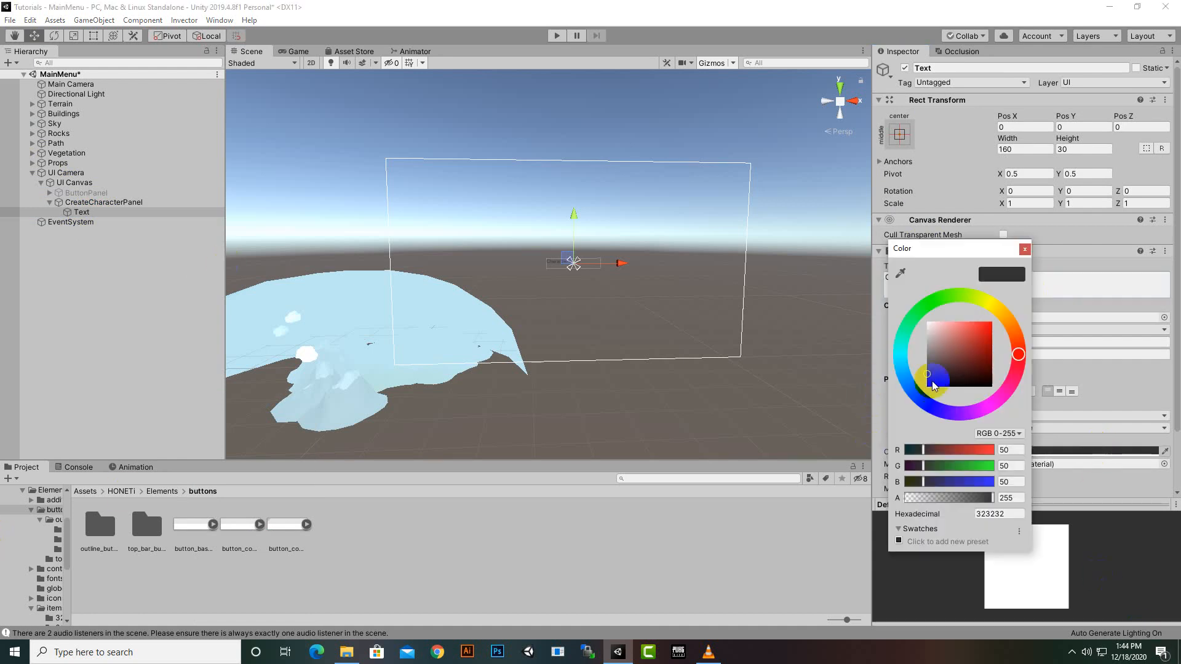
{"action": "left_click_drag", "start_coordinate": [933, 386], "coordinate": [913, 277]}
{"action": "left_click", "coordinate": [1024, 249]}
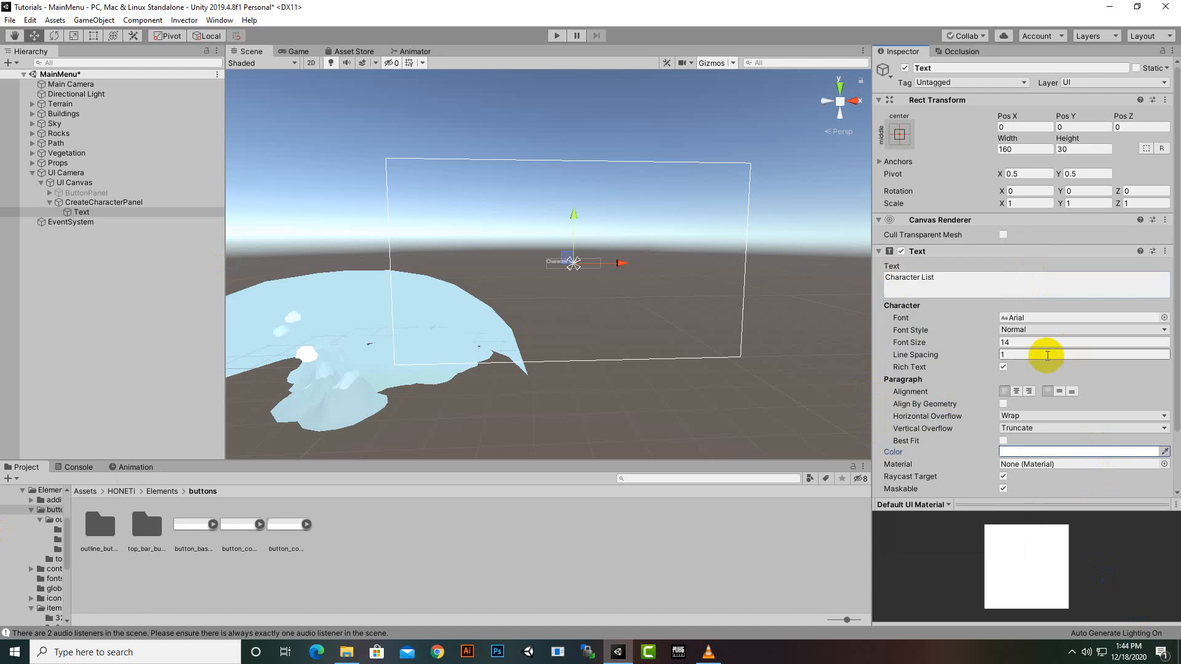
Set the Character List font size to 36 and both horizontal and vertical overflow to Overflow.
{"action": "left_click", "coordinate": [1026, 342]}
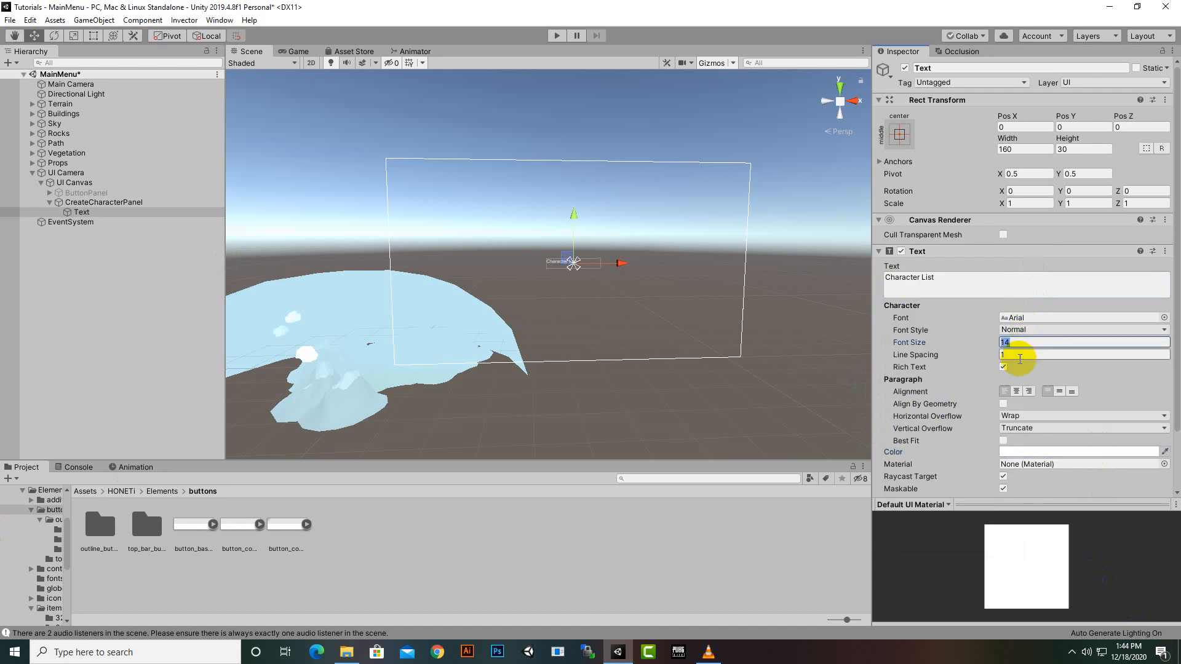
{"action": "left_click", "coordinate": [1054, 416]}
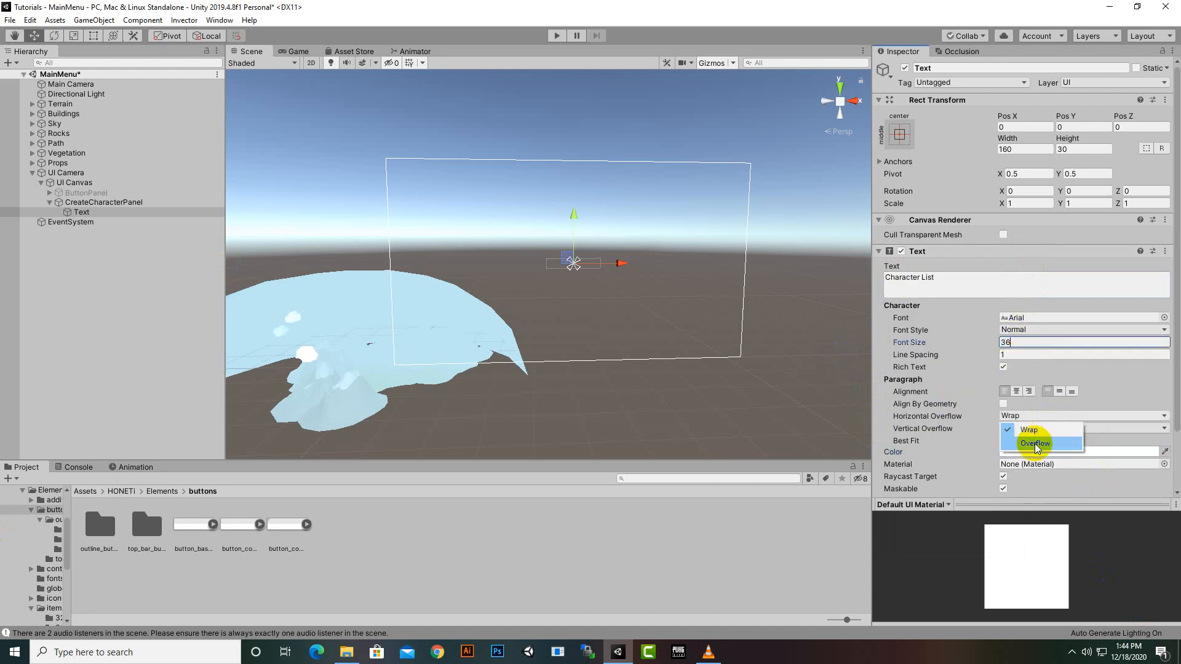
{"action": "left_click", "coordinate": [1040, 453]}
{"action": "left_click", "coordinate": [1036, 428]}
{"action": "left_click", "coordinate": [1040, 466]}
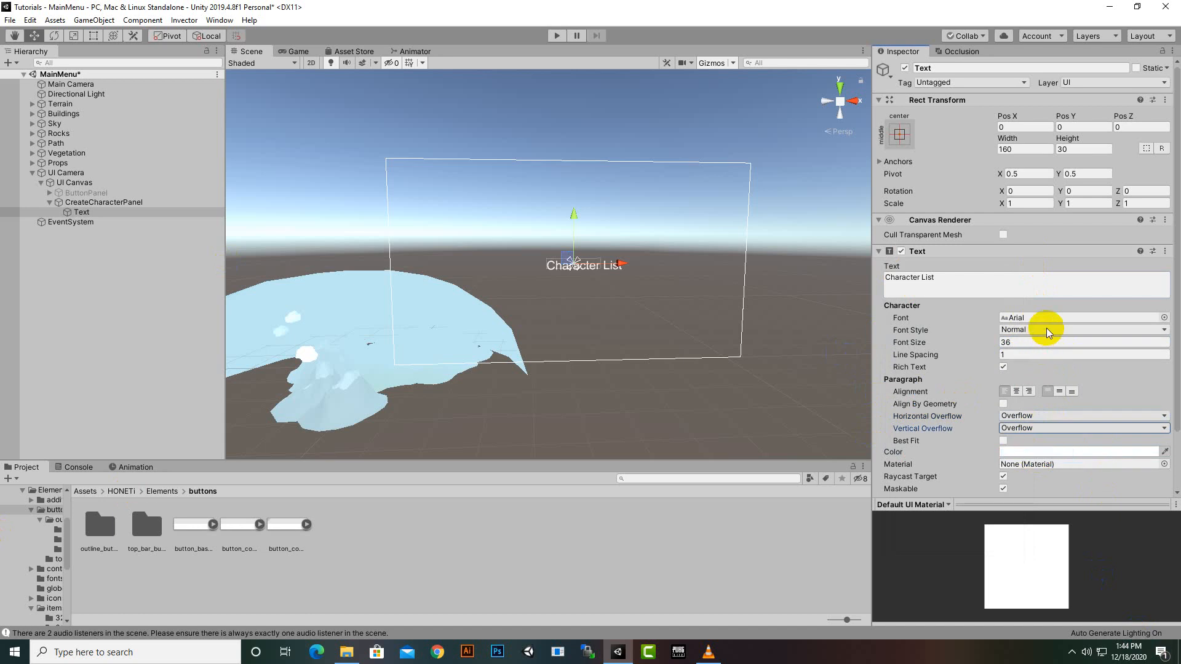
Make the Character List heading bold and move it to the canvas's upper-left corner, at about X -397, Y 251.
{"action": "left_click", "coordinate": [1047, 330]}
{"action": "left_click", "coordinate": [1045, 356]}
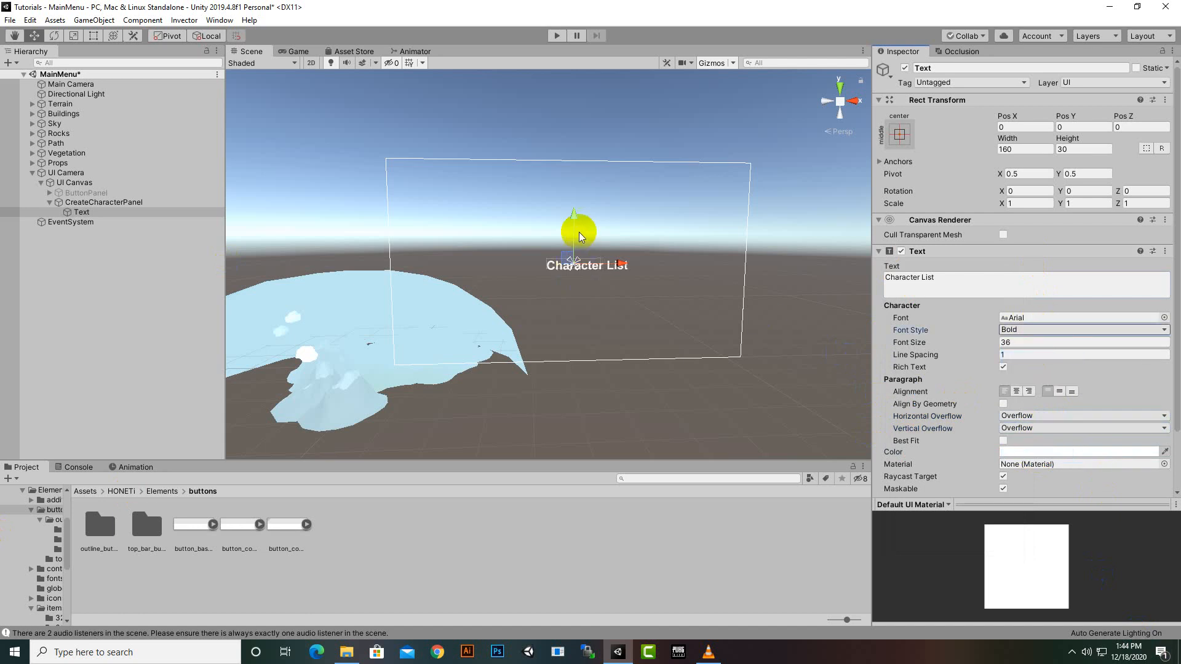
{"action": "left_click_drag", "start_coordinate": [575, 231], "coordinate": [475, 196]}
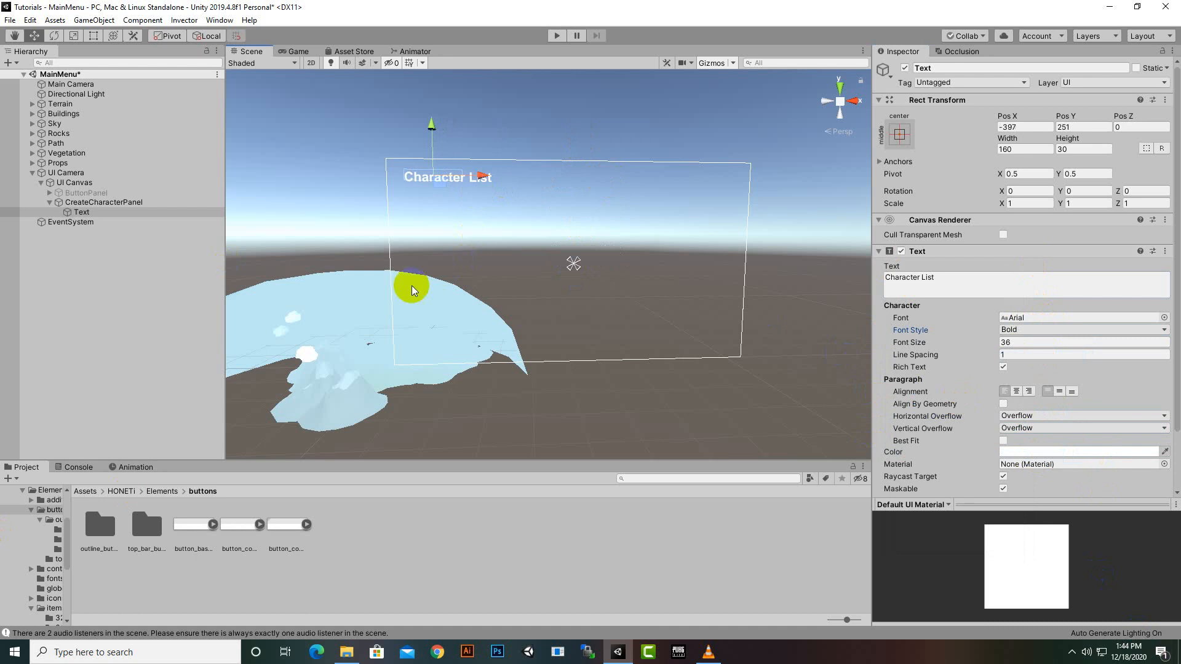
Add a UI Image under UI Canvas and place it below the Character List heading, at about X -429, Y 151.
{"action": "right_click", "coordinate": [82, 184]}
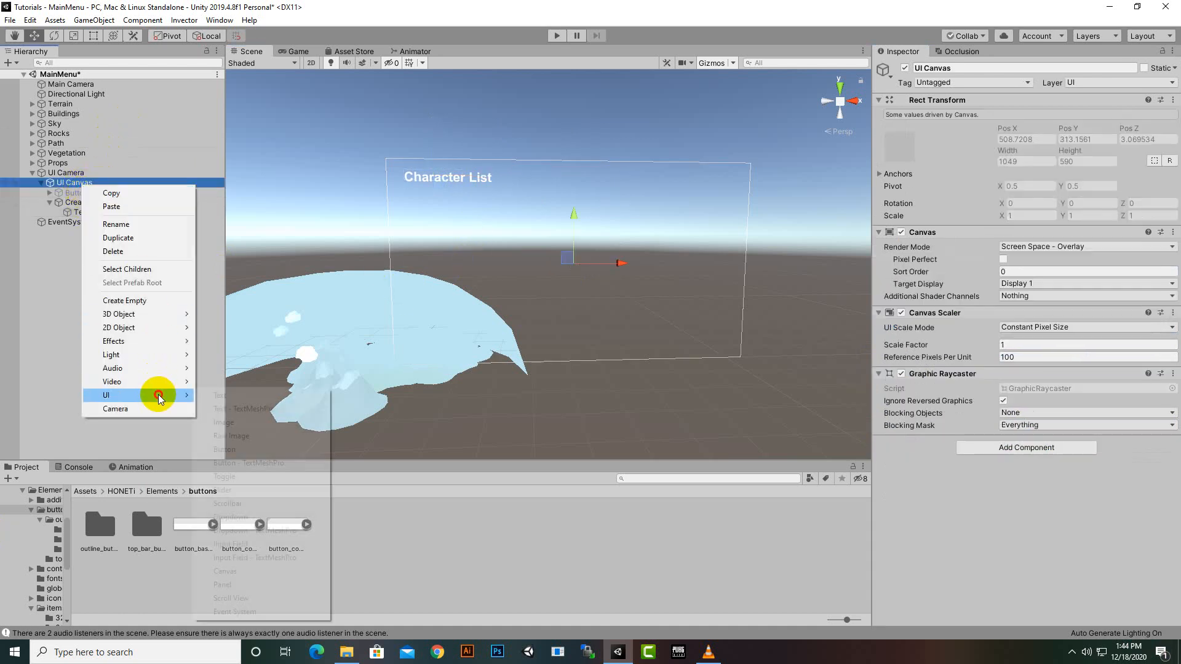
{"action": "left_click", "coordinate": [261, 423]}
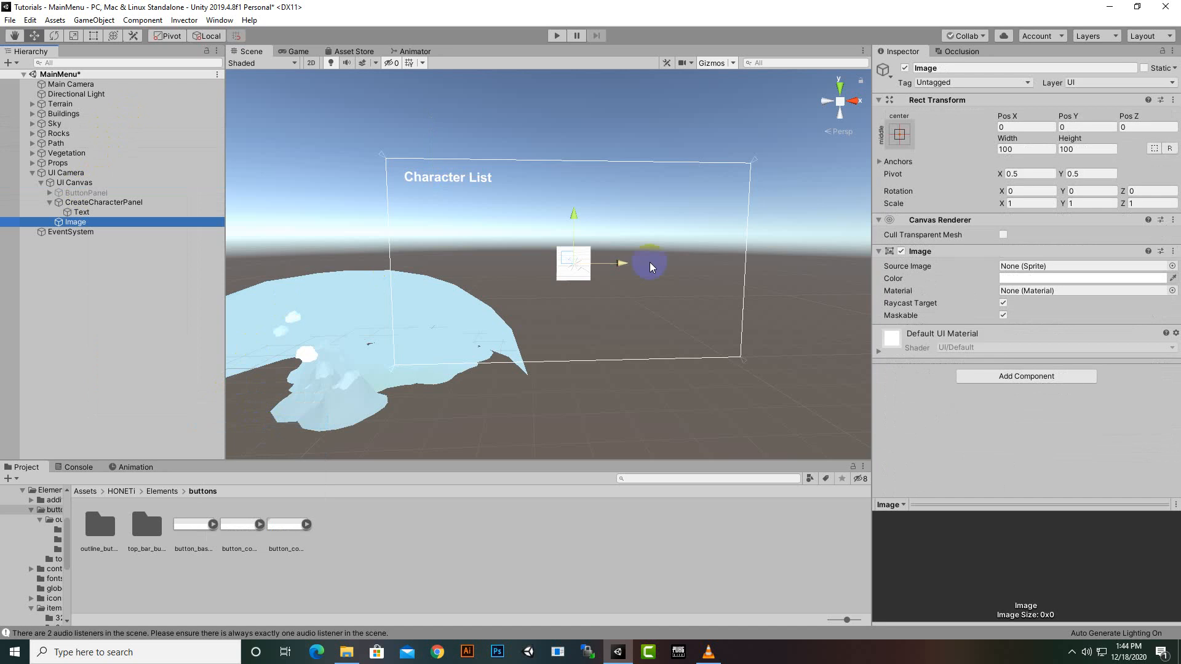
{"action": "left_click_drag", "start_coordinate": [622, 268], "coordinate": [477, 297]}
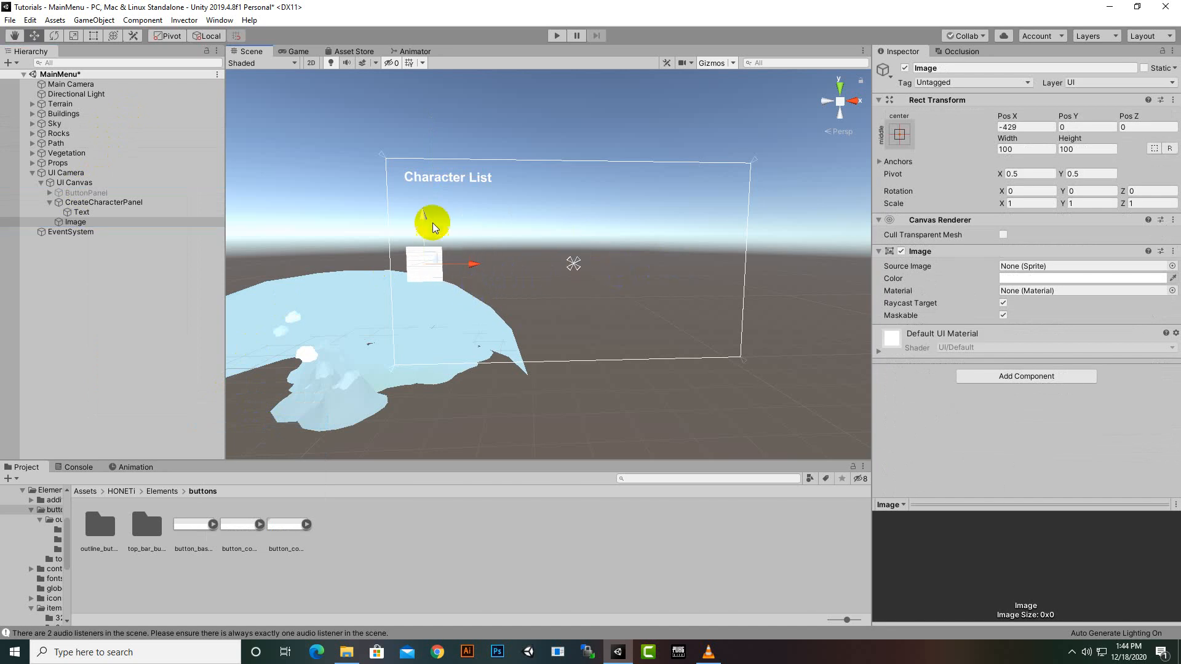
{"action": "left_click_drag", "start_coordinate": [433, 228], "coordinate": [422, 161]}
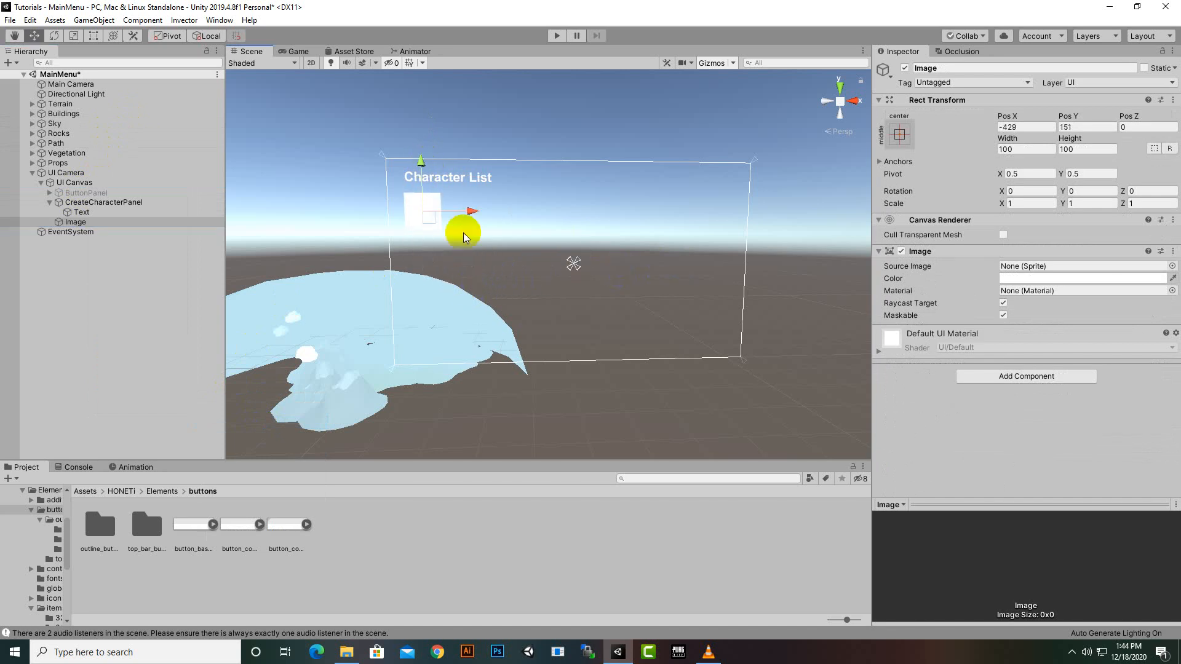
Assign the skull sprite as the new image's source image.
{"action": "left_click", "coordinate": [1172, 266]}
{"action": "scroll", "coordinate": [892, 376], "scroll_direction": "down", "scroll_amount": 10}
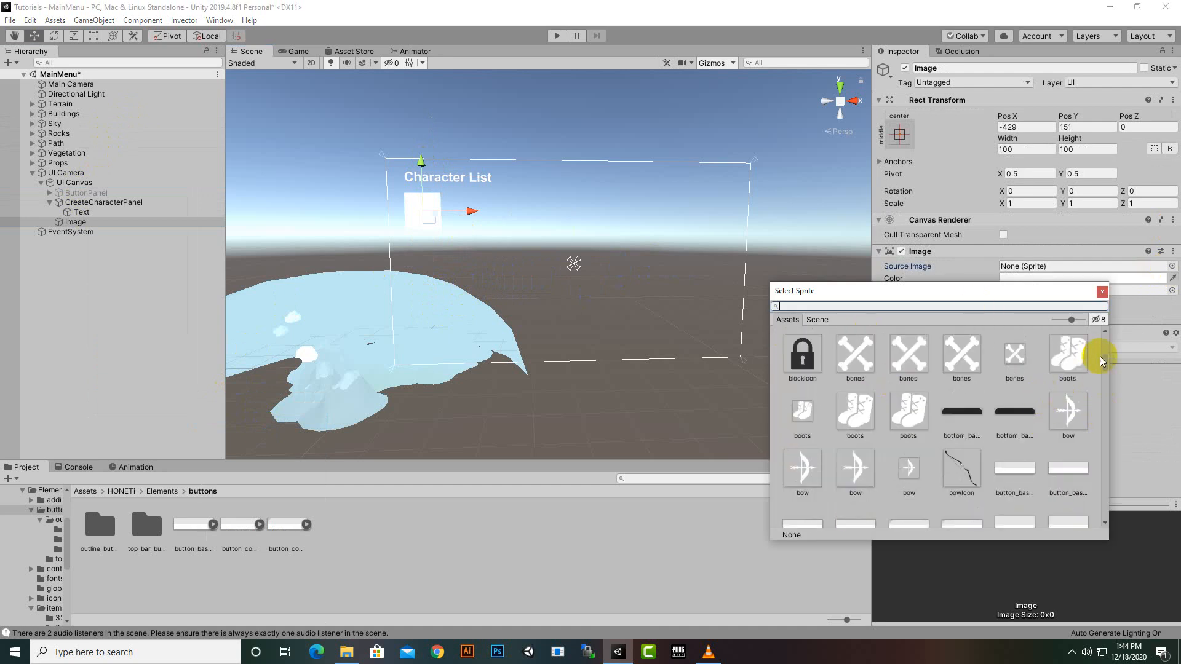
{"action": "scroll", "coordinate": [1101, 360], "scroll_direction": "down", "scroll_amount": 15}
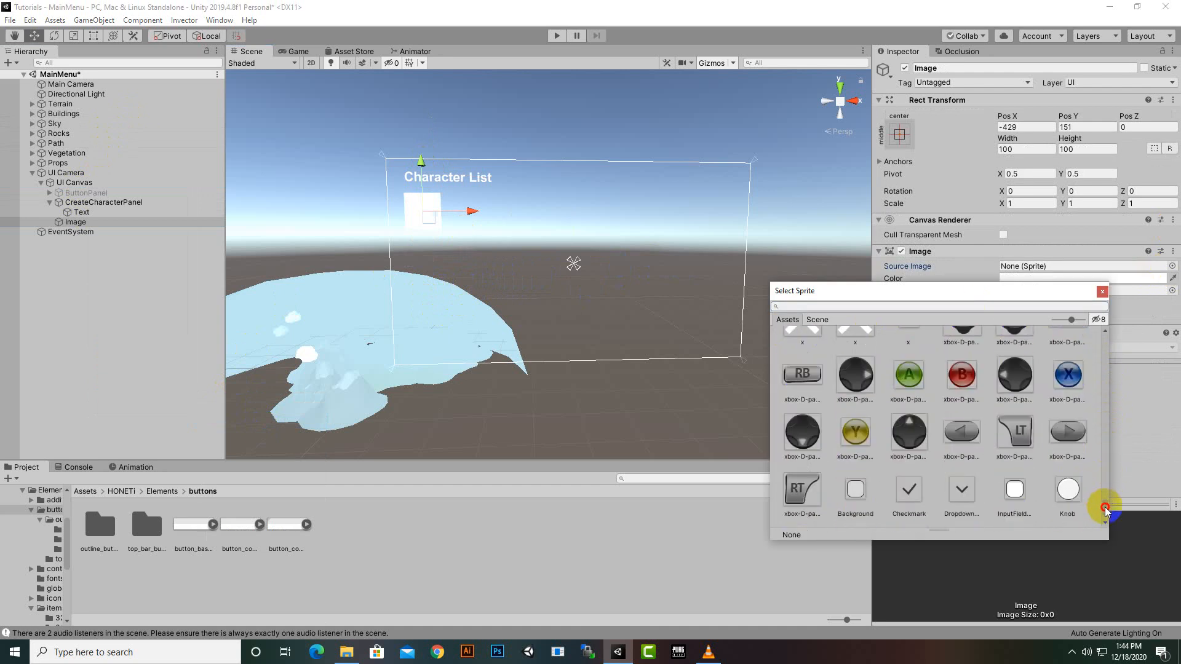
{"action": "left_click_drag", "start_coordinate": [1105, 510], "coordinate": [1106, 516]}
{"action": "scroll", "coordinate": [1014, 478], "scroll_direction": "up", "scroll_amount": 2}
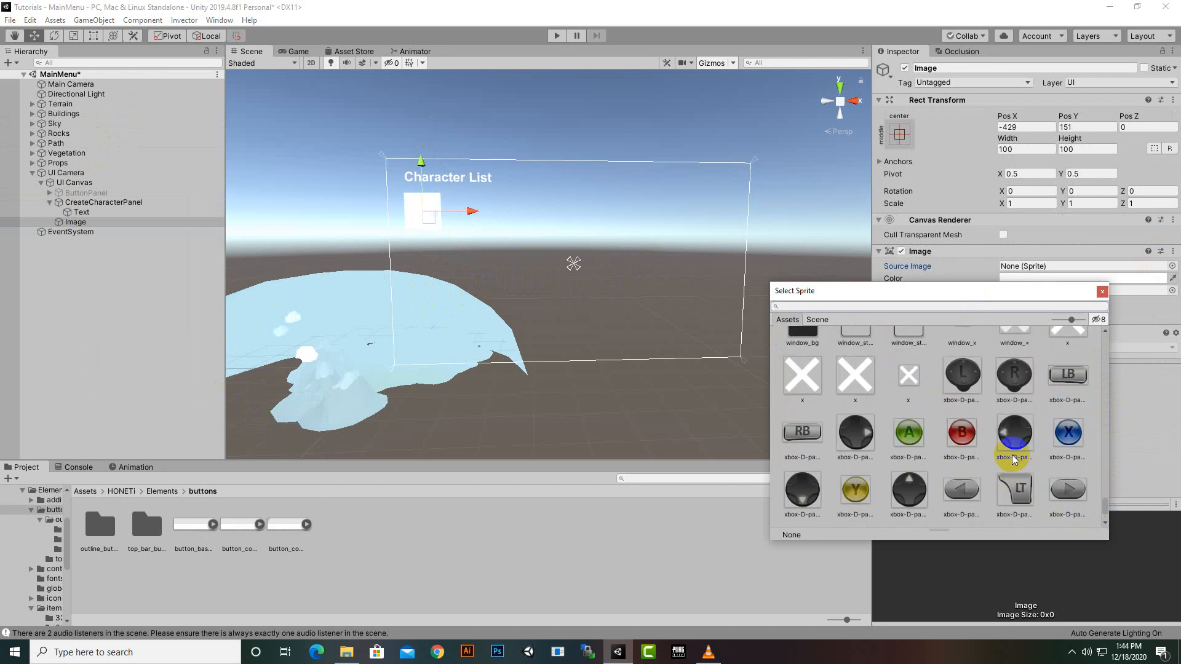
{"action": "scroll", "coordinate": [1014, 459], "scroll_direction": "up", "scroll_amount": 8}
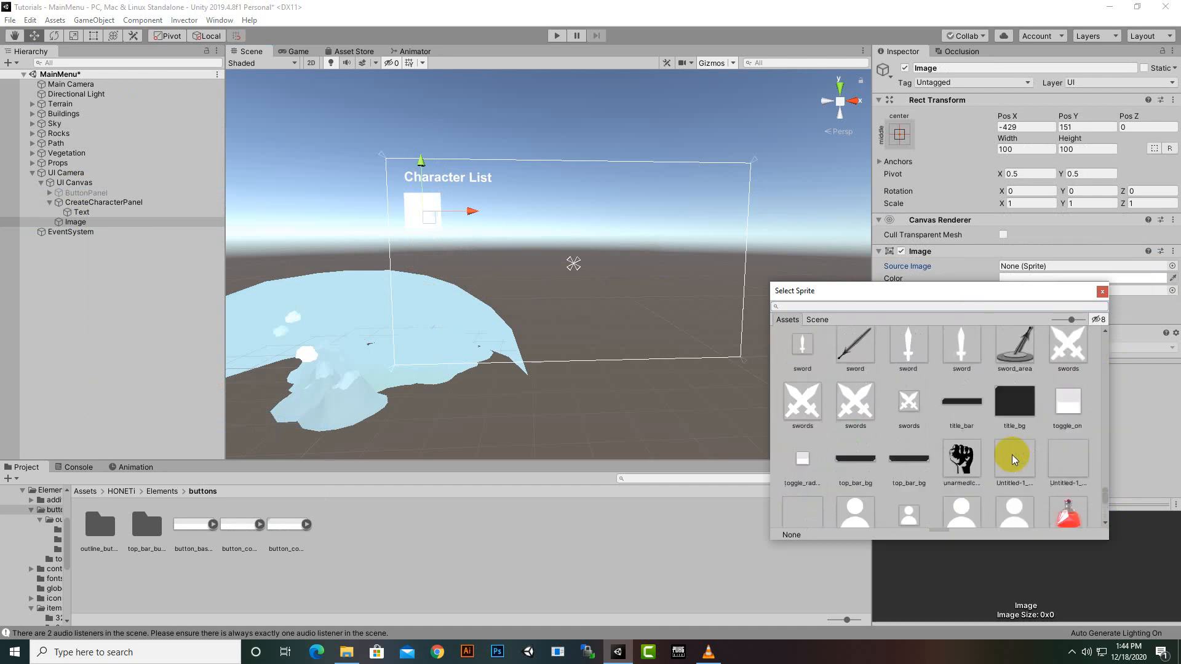
{"action": "scroll", "coordinate": [1012, 455], "scroll_direction": "up", "scroll_amount": 6}
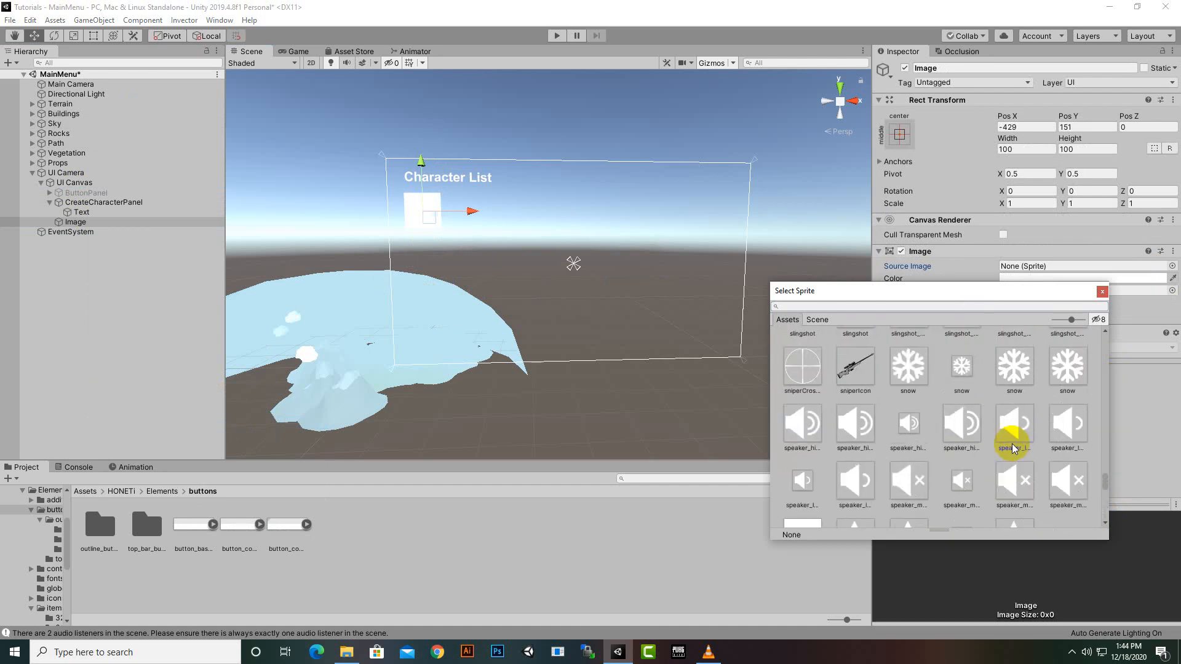
{"action": "scroll", "coordinate": [1014, 443], "scroll_direction": "up", "scroll_amount": 5}
{"action": "scroll", "coordinate": [970, 419], "scroll_direction": "down", "scroll_amount": 2}
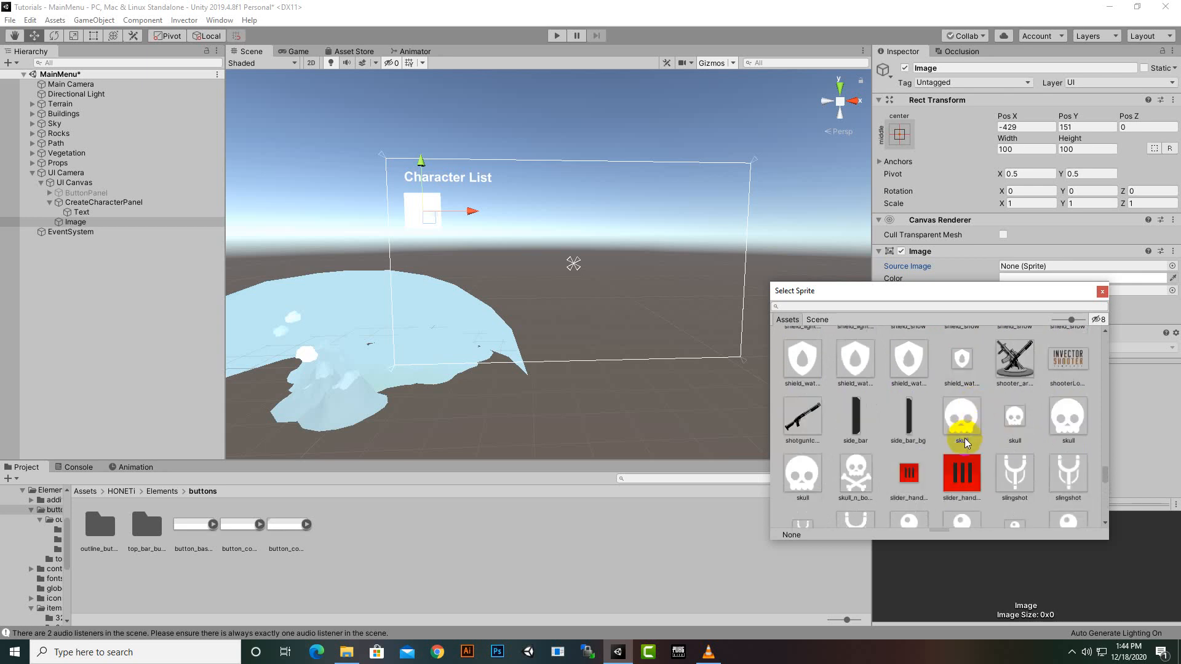
{"action": "left_click", "coordinate": [963, 427]}
{"action": "double_click", "coordinate": [963, 427]}
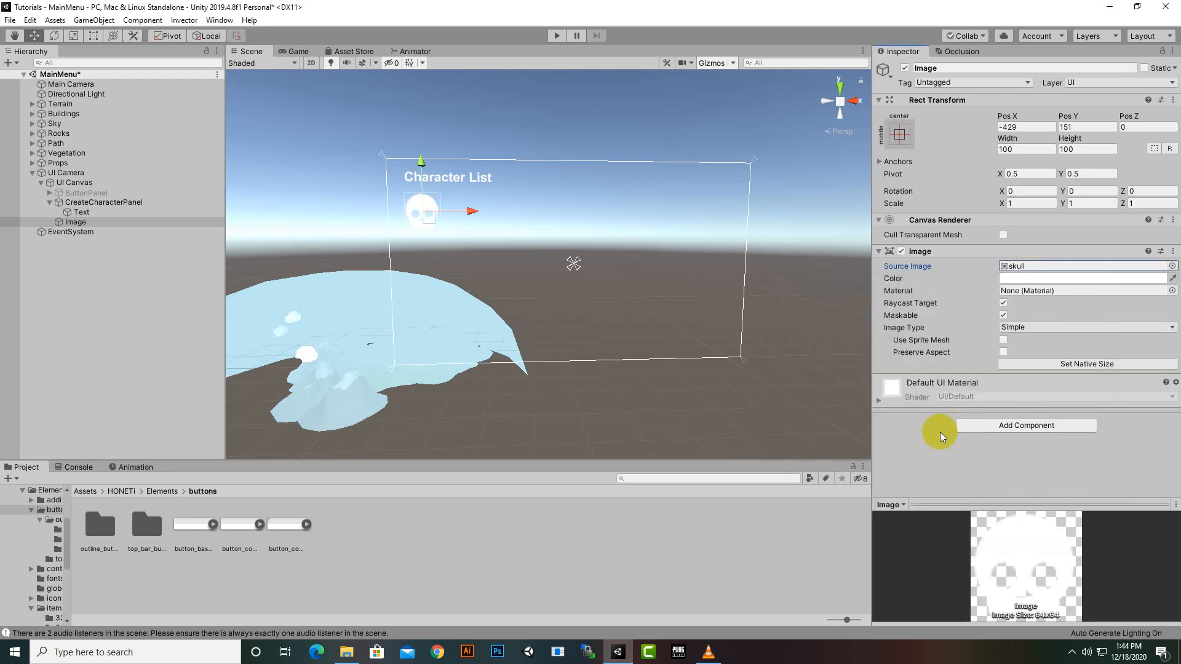
Tint the skull image light red, about FF6060.
{"action": "left_click", "coordinate": [480, 285]}
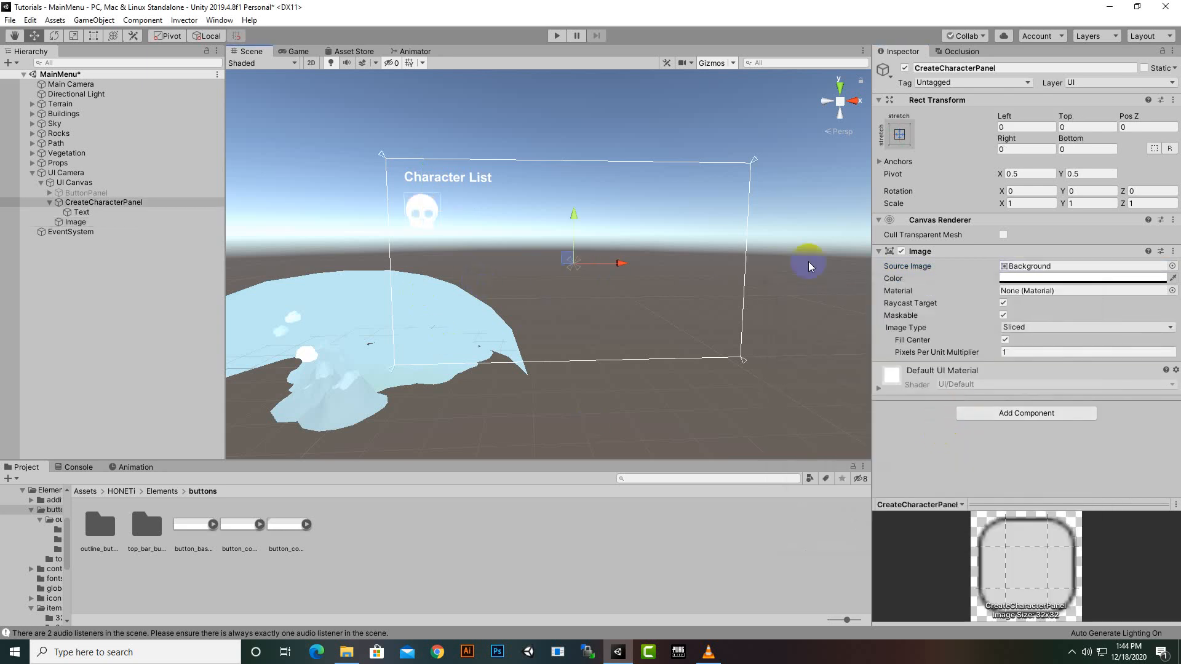
{"action": "left_click", "coordinate": [82, 212]}
{"action": "left_click", "coordinate": [76, 221]}
{"action": "left_click", "coordinate": [1043, 279]}
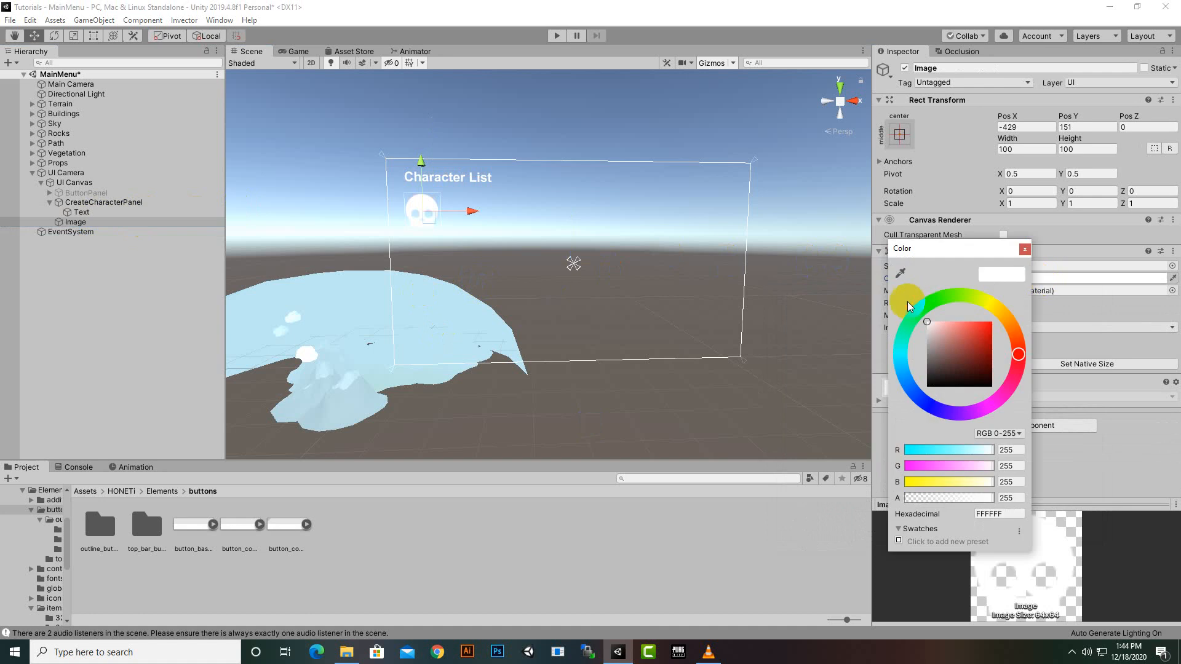
{"action": "mouse_move", "coordinate": [930, 323]}
{"action": "left_mouse_down"}
{"action": "mouse_move", "coordinate": [985, 301]}
{"action": "mouse_move", "coordinate": [958, 323]}
{"action": "mouse_move", "coordinate": [970, 326]}
{"action": "left_mouse_up"}
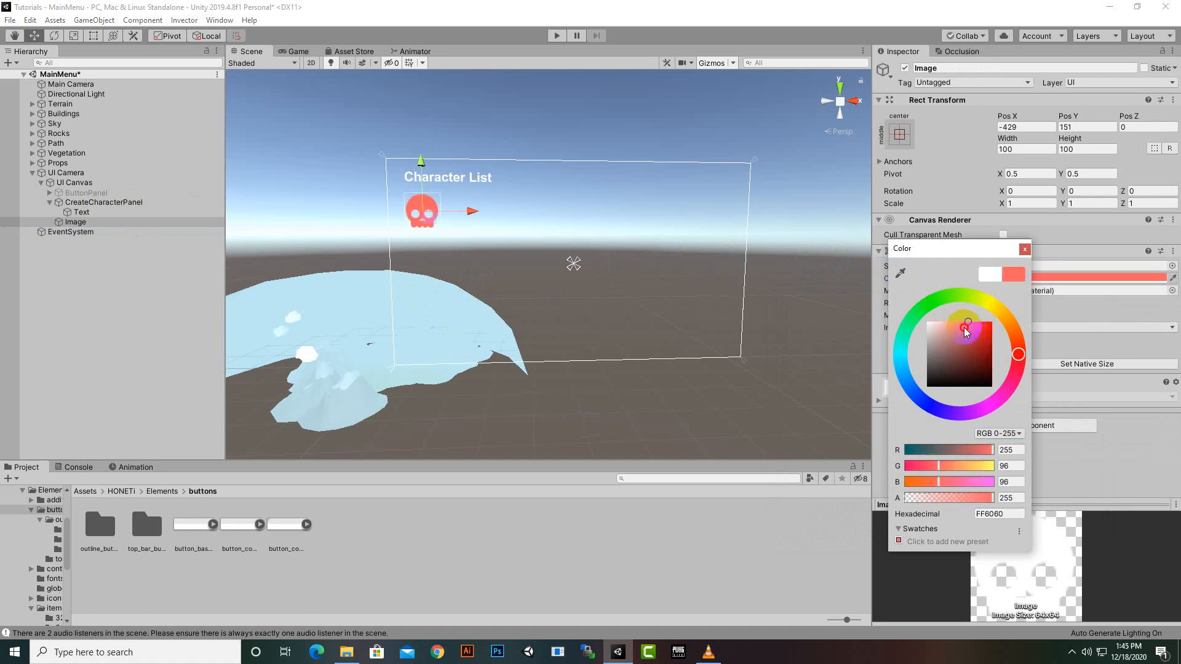
{"action": "left_click", "coordinate": [1013, 276]}
{"action": "left_click", "coordinate": [1025, 250]}
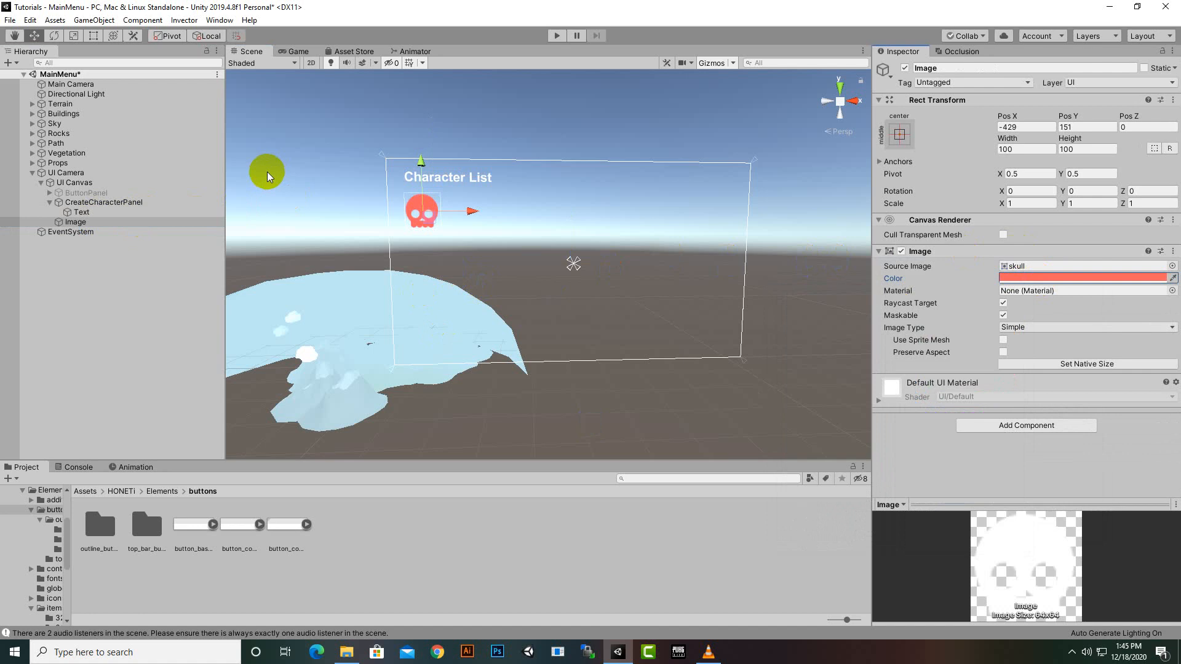
Add another UI panel under UI Canvas, alongside CreateCharacterPanel and the skull image.
{"action": "left_click", "coordinate": [93, 223]}
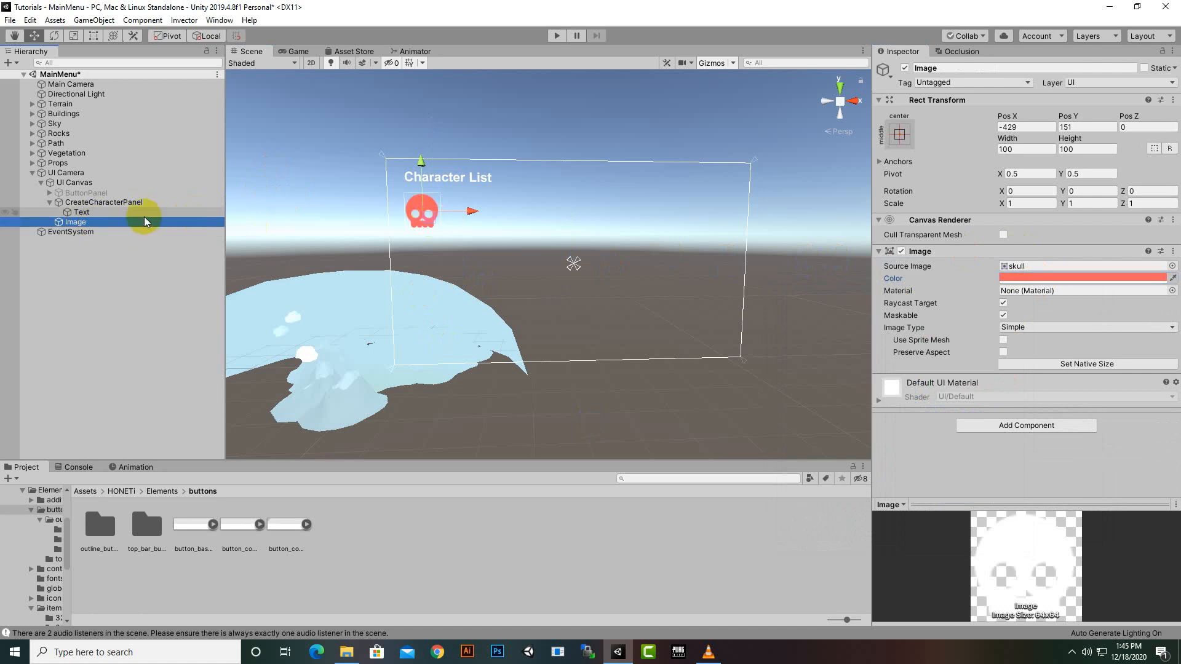
{"action": "left_click", "coordinate": [58, 183]}
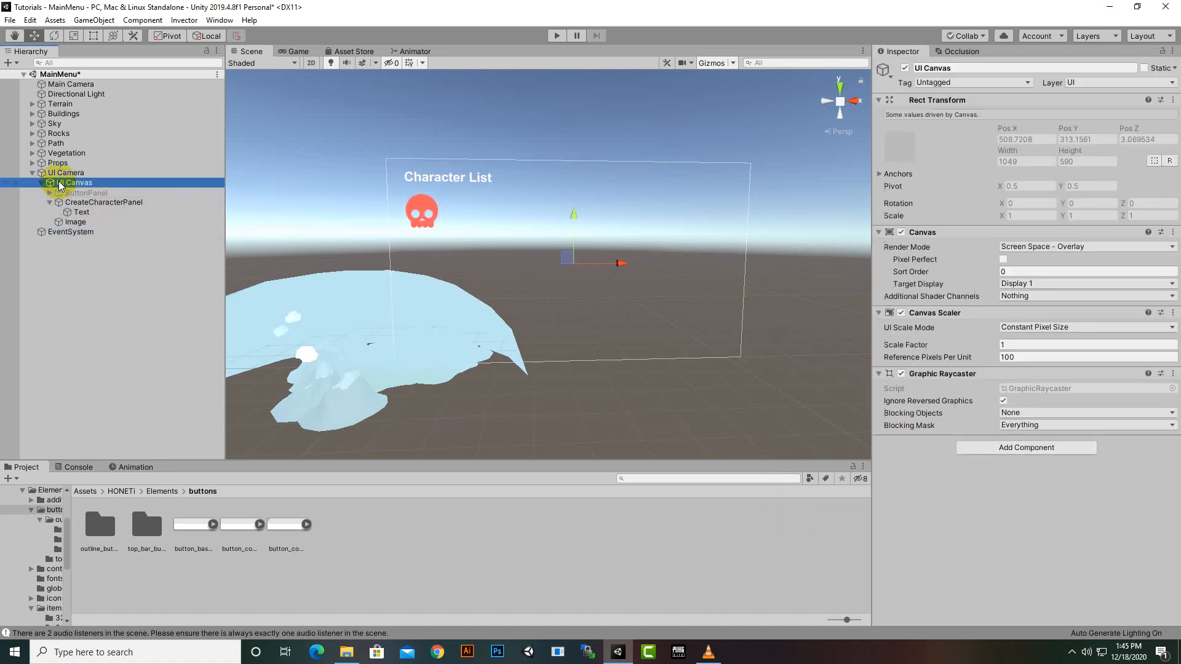
{"action": "right_click", "coordinate": [59, 183]}
{"action": "mouse_move", "coordinate": [122, 391]}
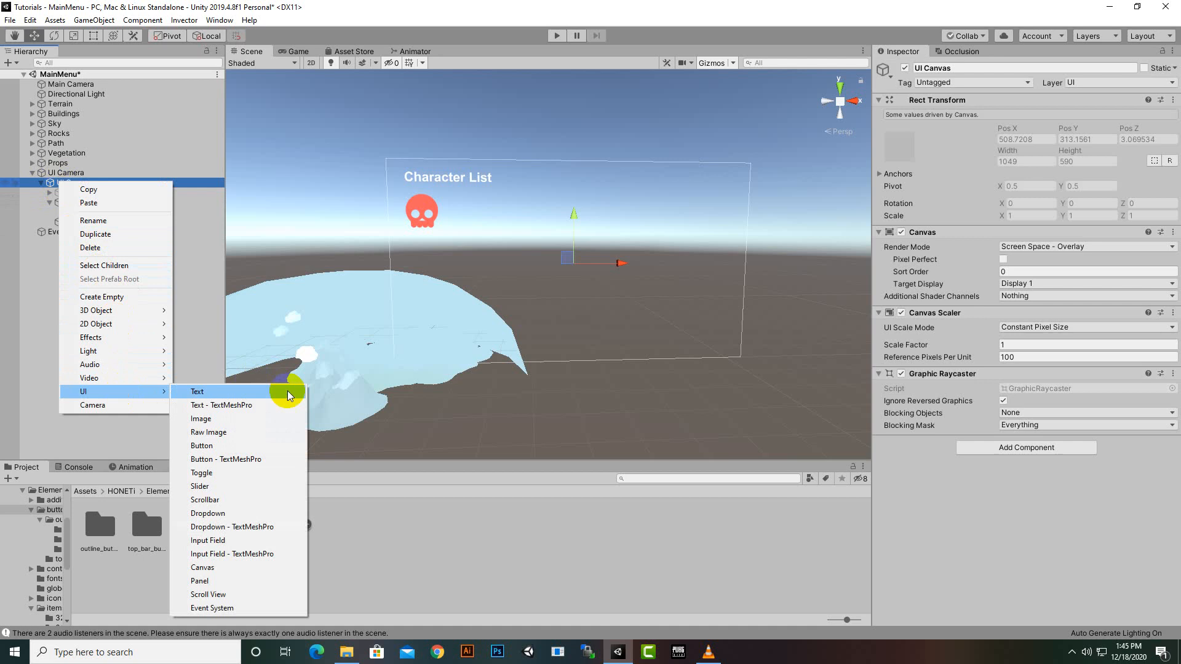
{"action": "left_click", "coordinate": [223, 584]}
Rename the newly added panel under UI Canvas as chardetails.
{"action": "right_click", "coordinate": [81, 232]}
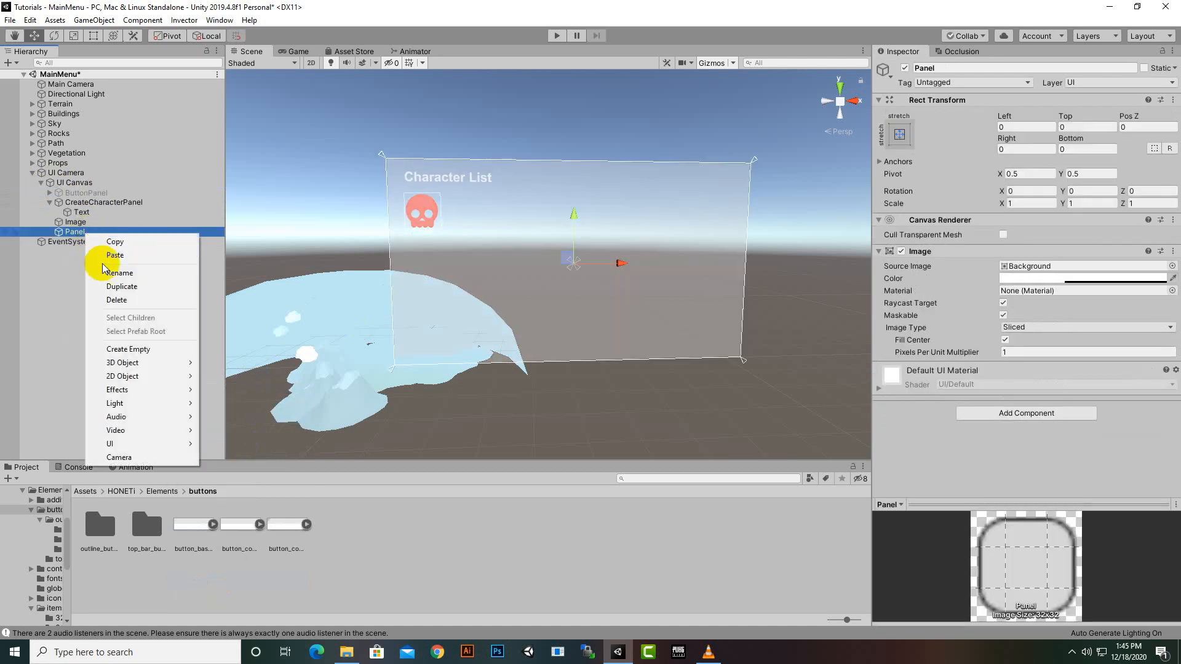
{"action": "left_click", "coordinate": [108, 272]}
{"action": "type", "text": "char"}
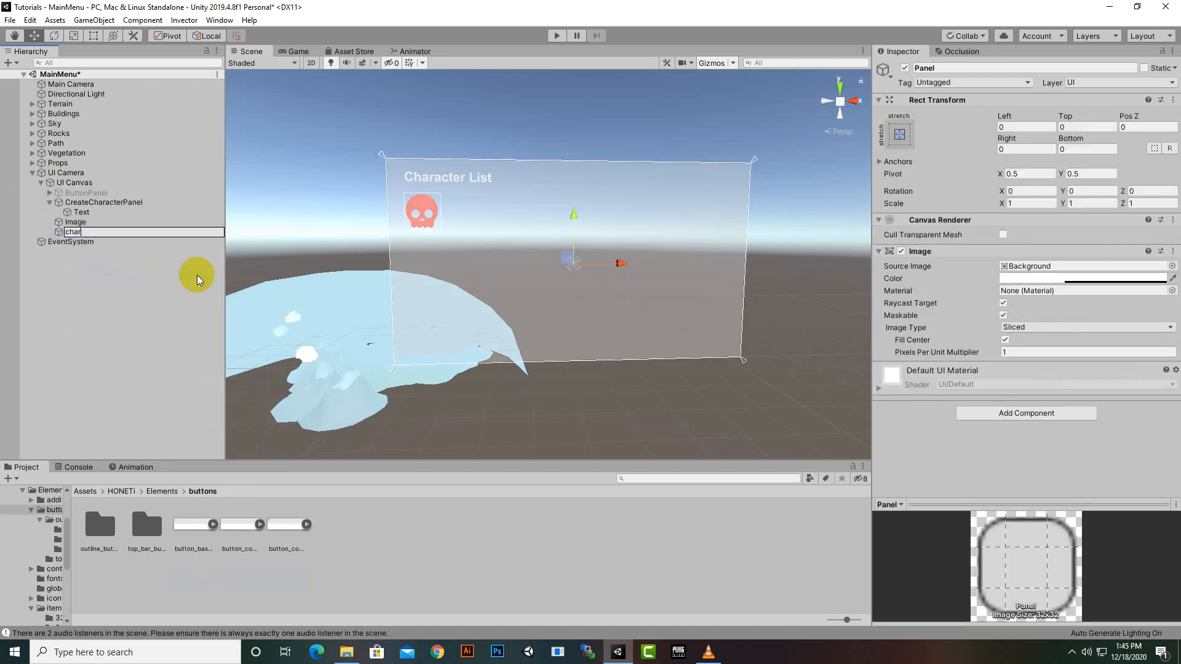
{"action": "type", "text": "details"}
{"action": "key", "text": "Return"}
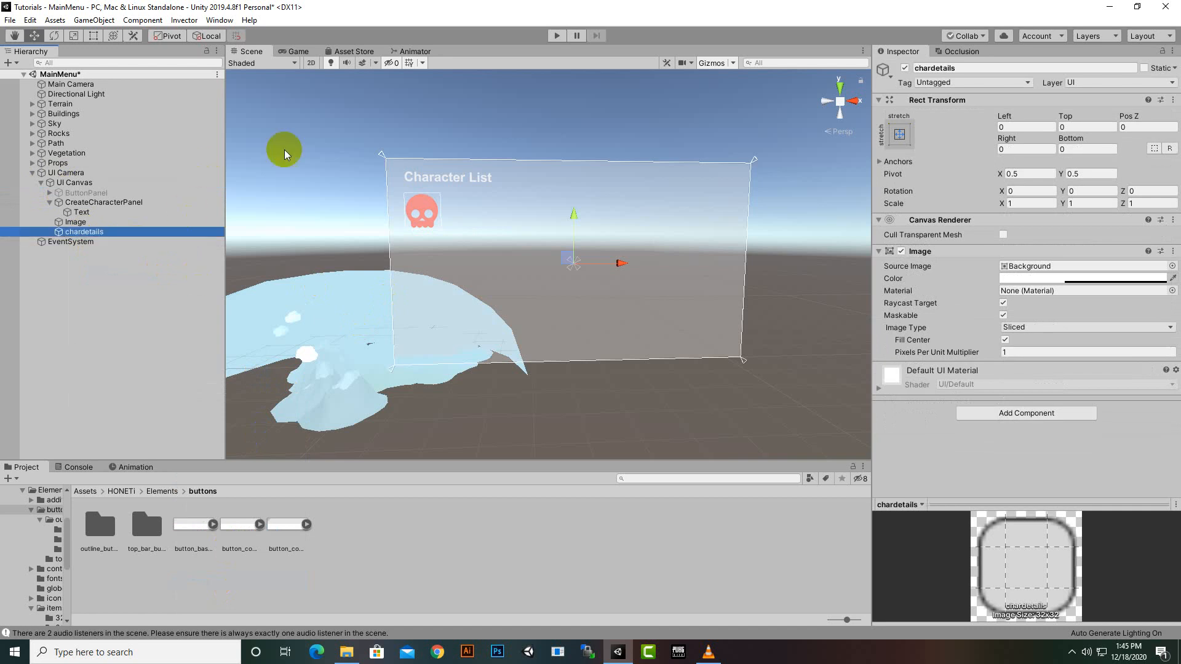
Scale the chardetails panel uniformly to about 0.167 and place it beside the skull image, at about Left -274, Top -151.
{"action": "left_click", "coordinate": [74, 36]}
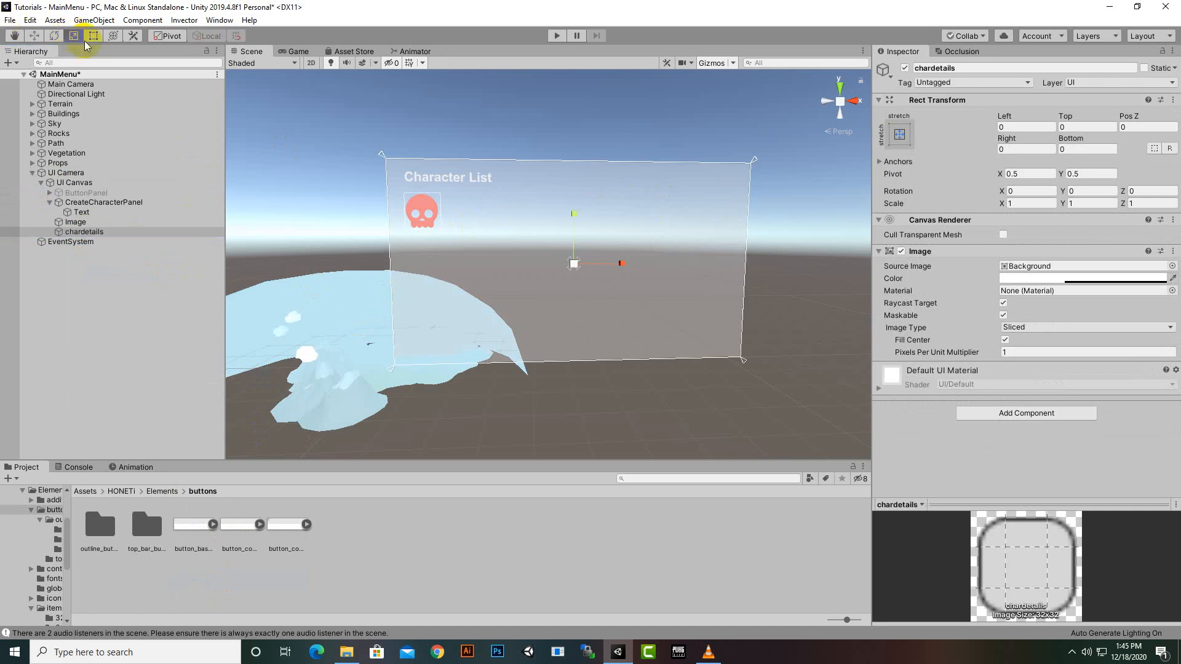
{"action": "left_click_drag", "start_coordinate": [550, 269], "coordinate": [558, 313]}
{"action": "left_click", "coordinate": [34, 36]}
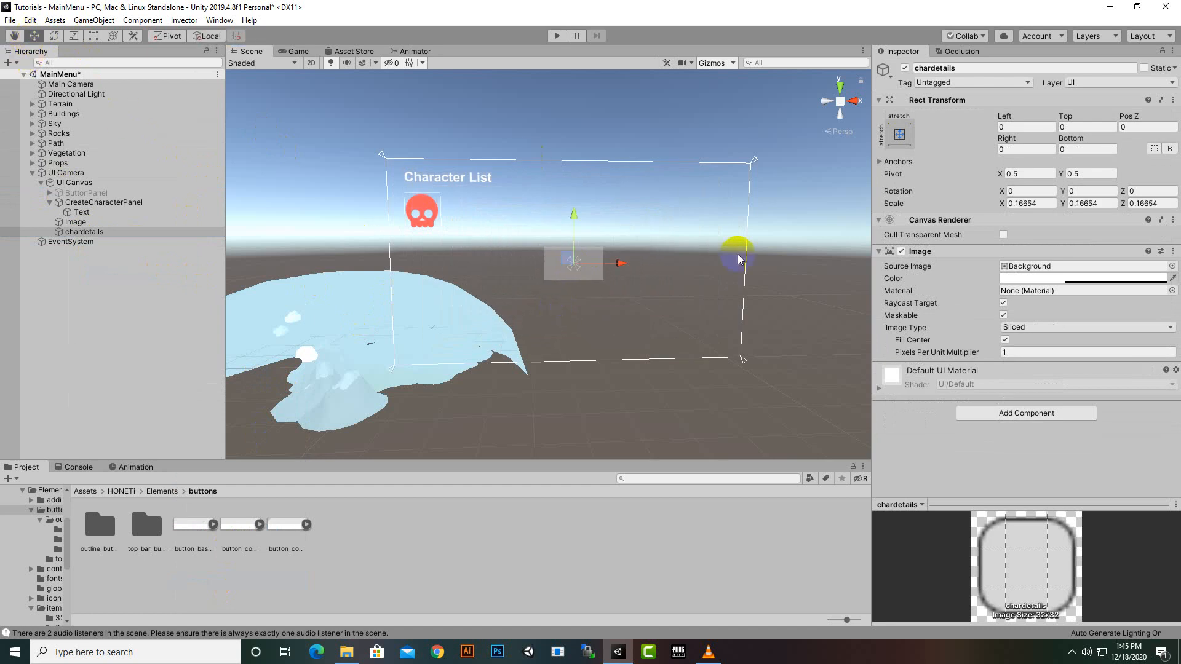
{"action": "left_click_drag", "start_coordinate": [626, 273], "coordinate": [534, 283]}
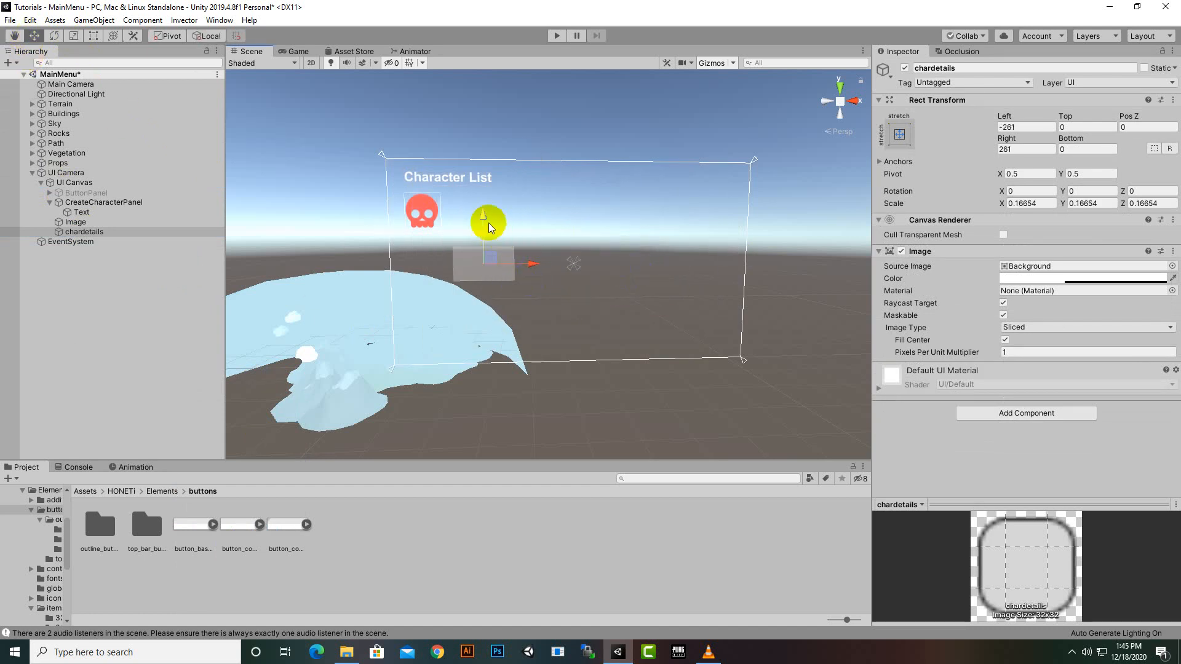
{"action": "left_click_drag", "start_coordinate": [489, 222], "coordinate": [470, 193]}
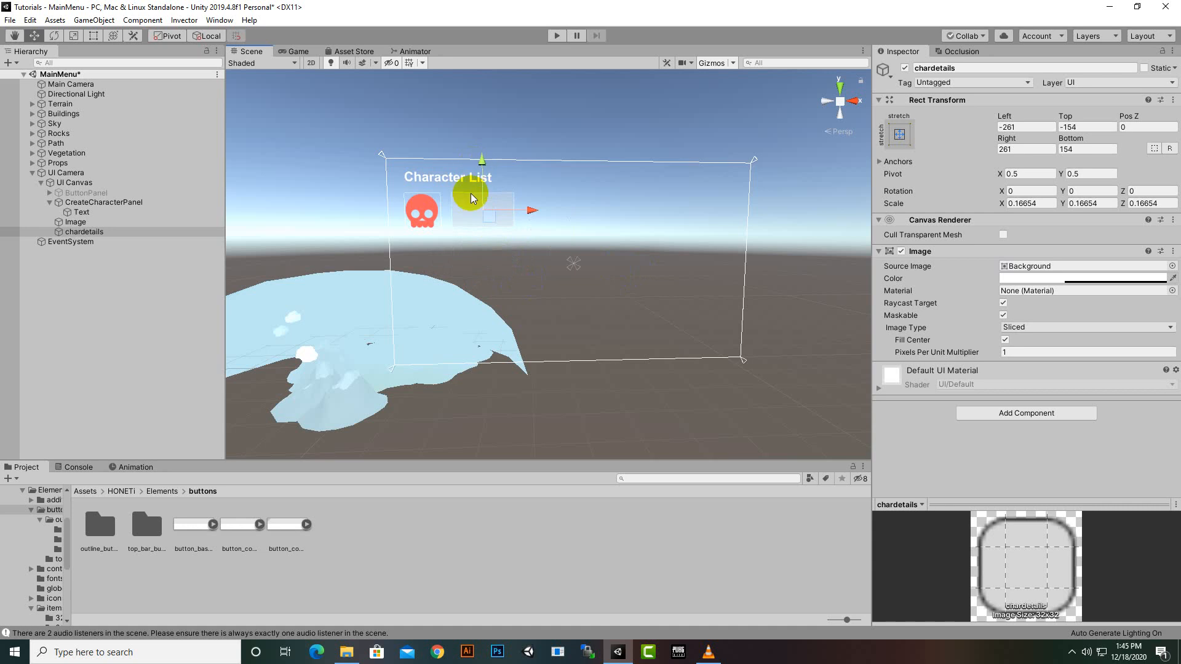
{"action": "scroll", "coordinate": [468, 195], "scroll_direction": "up", "scroll_amount": 3}
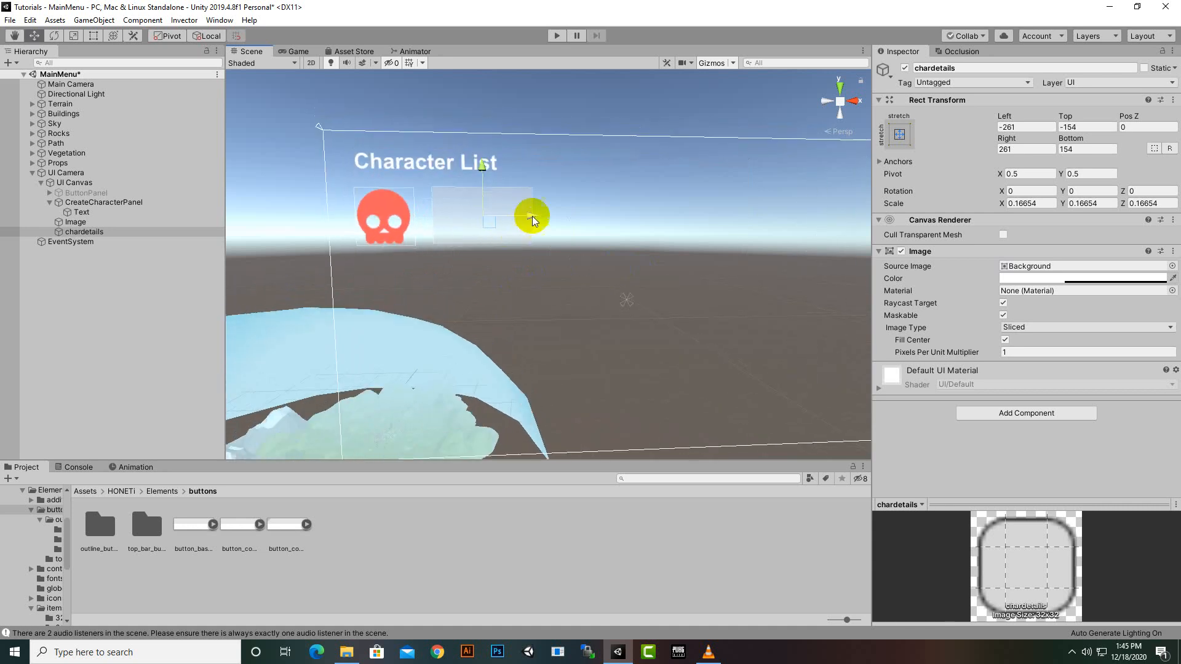
{"action": "left_click_drag", "start_coordinate": [533, 216], "coordinate": [521, 220]}
{"action": "left_click_drag", "start_coordinate": [478, 179], "coordinate": [478, 175]}
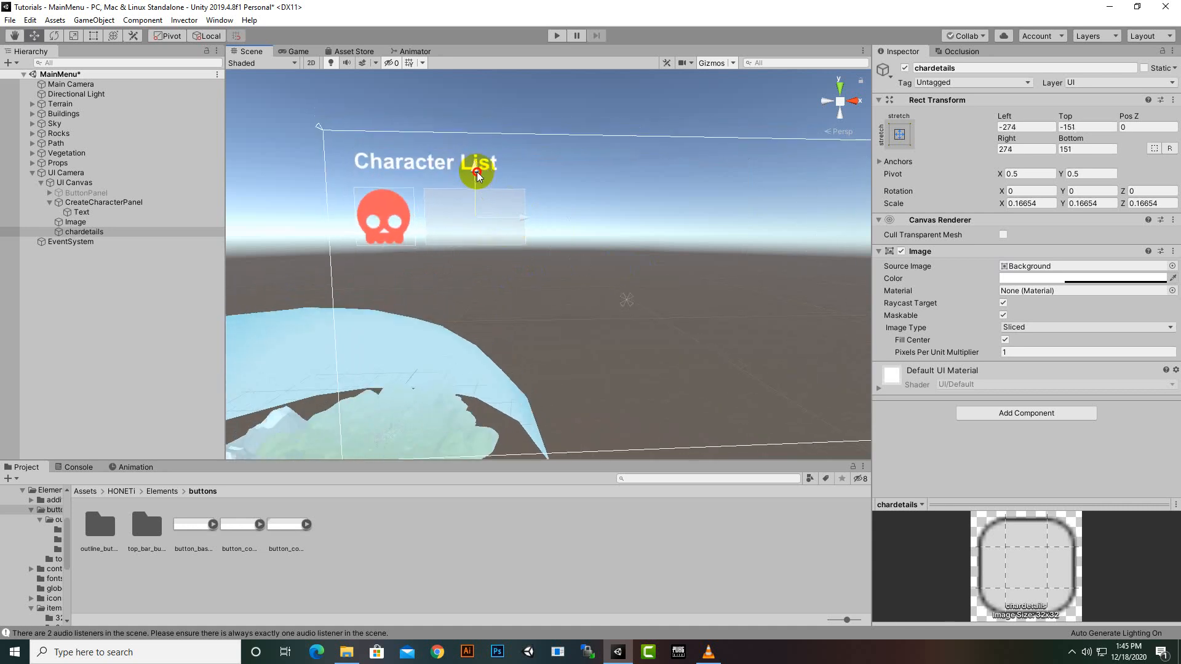
Set the chardetails panel's image colour to black (000000), keeping it semi-transparent.
{"action": "left_click", "coordinate": [1093, 276]}
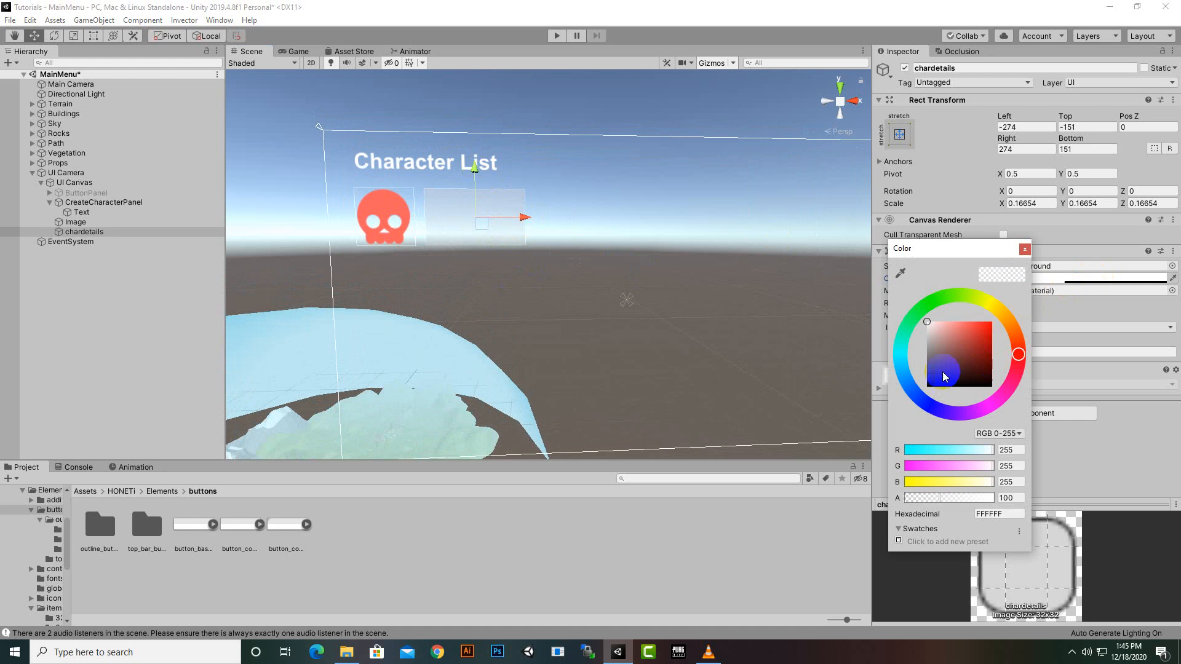
{"action": "left_click_drag", "start_coordinate": [944, 372], "coordinate": [883, 388]}
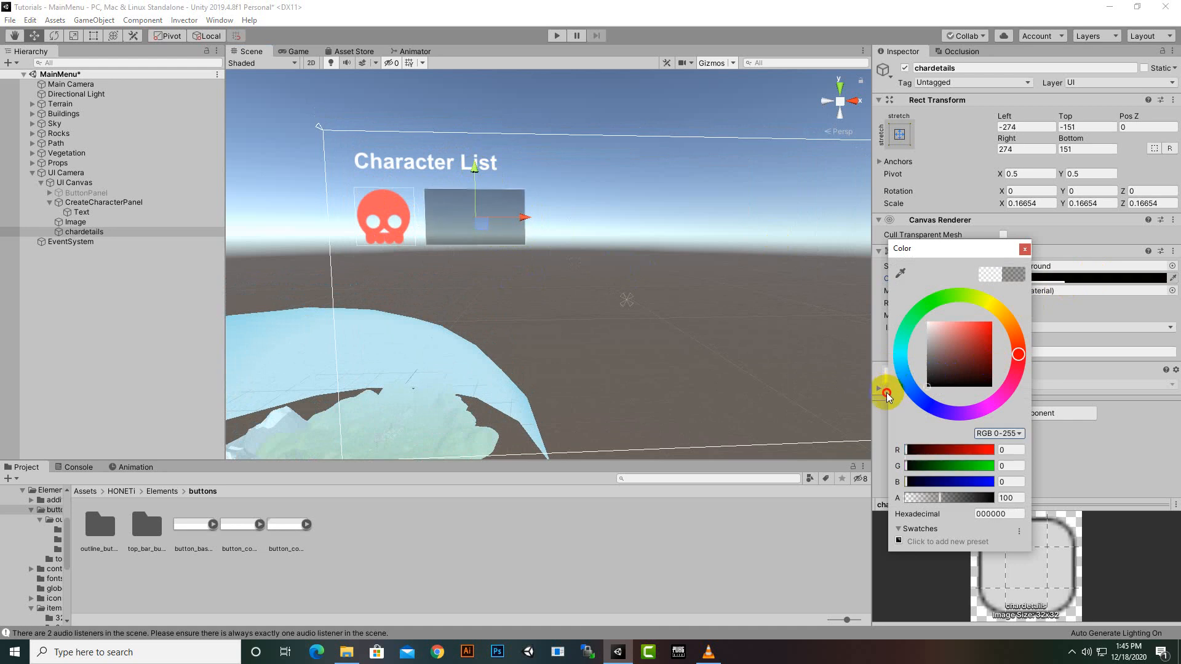
{"action": "left_click", "coordinate": [1024, 249]}
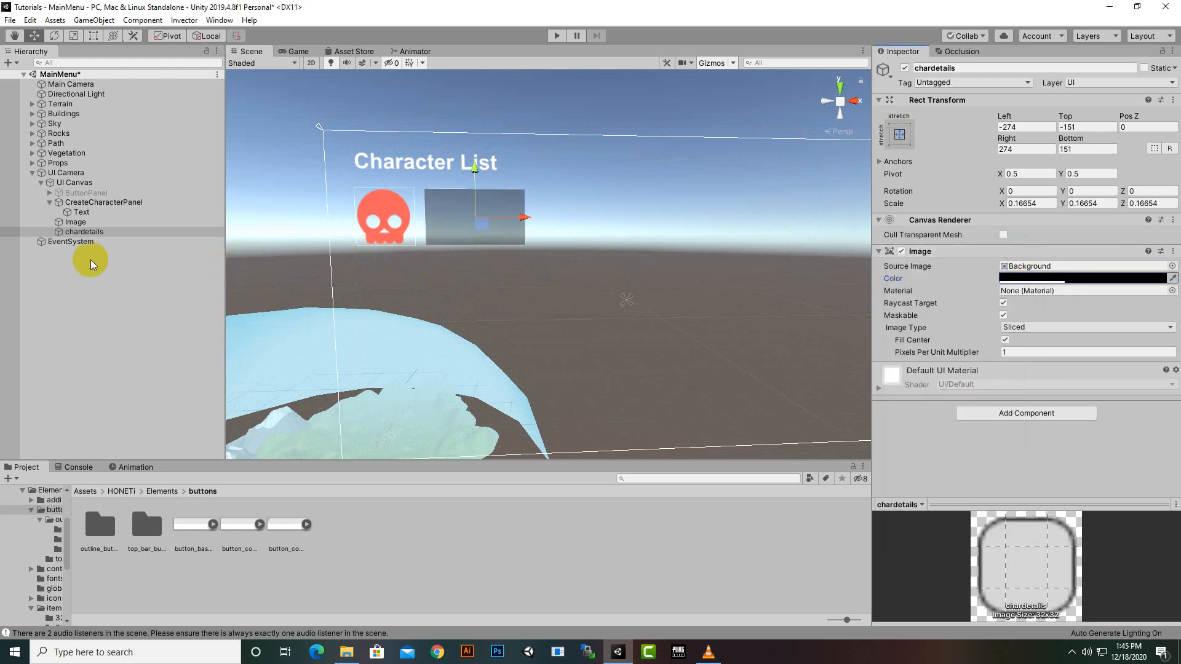
Add a UI Text object, nest it under chardetails and place it in the panel's upper part, about X 82, Y 124.
{"action": "right_click", "coordinate": [71, 183]}
{"action": "mouse_move", "coordinate": [124, 396]}
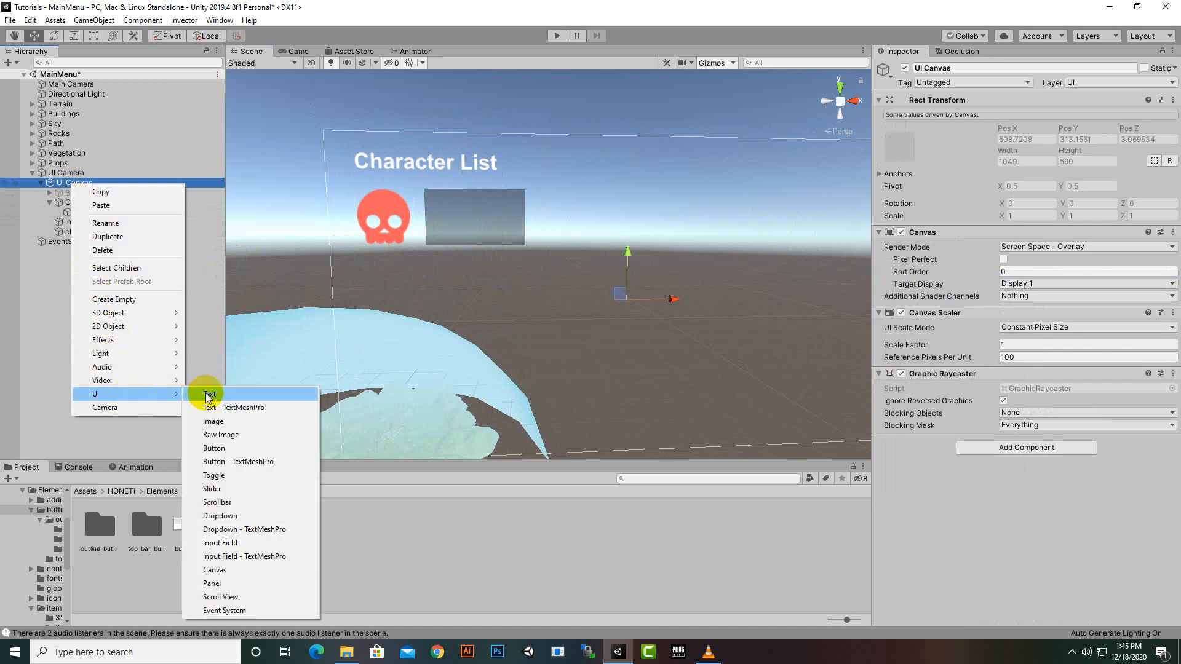
{"action": "left_click", "coordinate": [209, 395]}
{"action": "left_click_drag", "start_coordinate": [631, 280], "coordinate": [628, 201]}
{"action": "left_click_drag", "start_coordinate": [84, 245], "coordinate": [82, 232]}
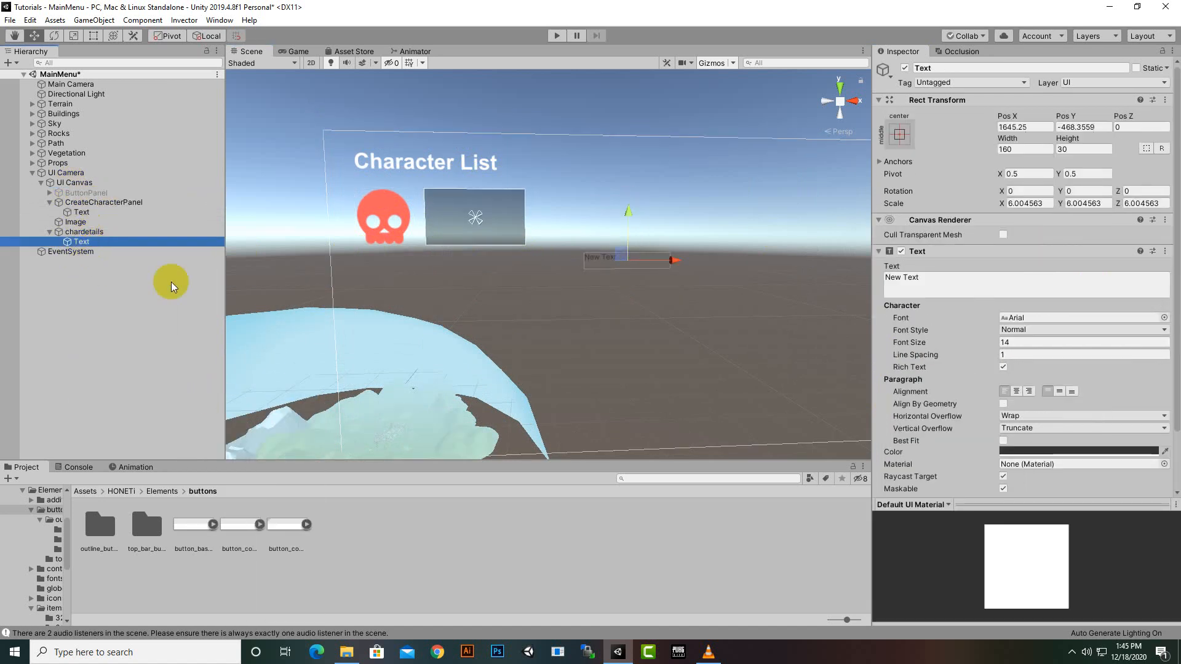
{"action": "left_click_drag", "start_coordinate": [644, 260], "coordinate": [479, 163]}
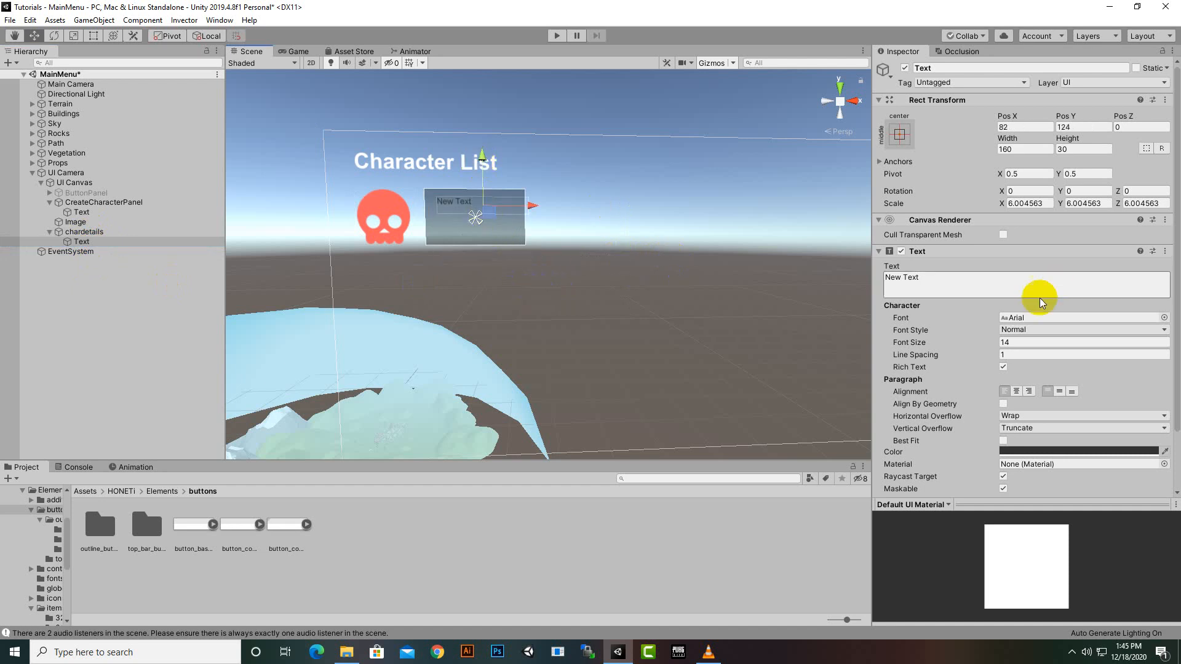
Set the new text's content to "Character Name:" and its colour to white (FFFFFF).
{"action": "left_click", "coordinate": [997, 288]}
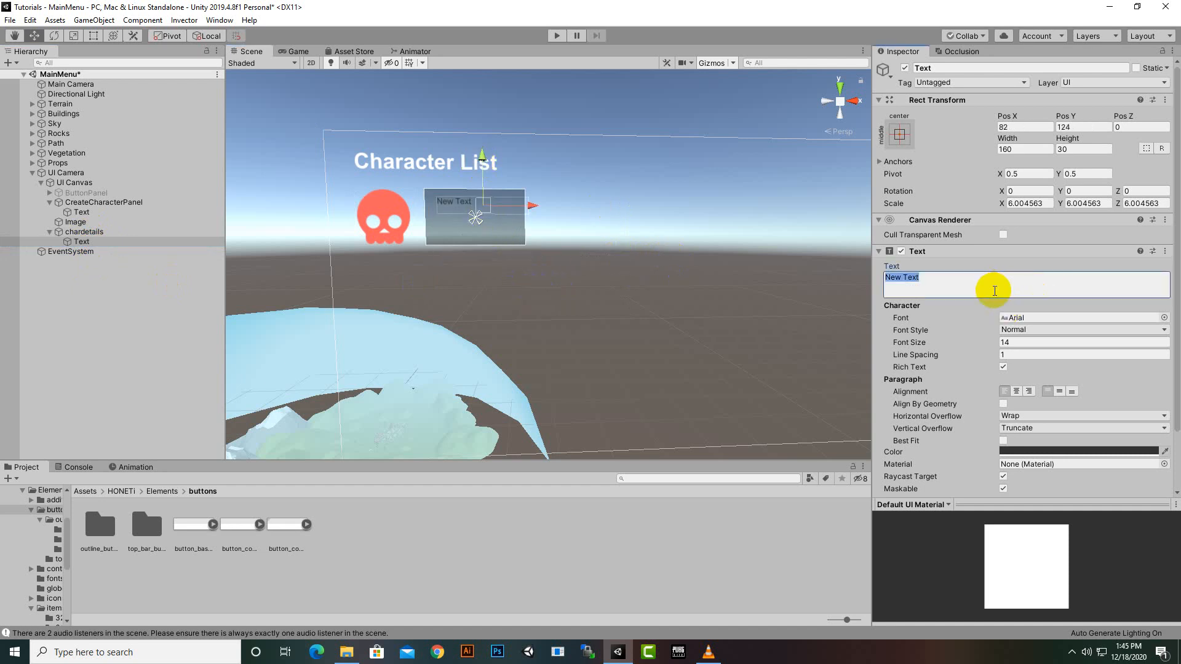
{"action": "type", "text": "Character Name:"}
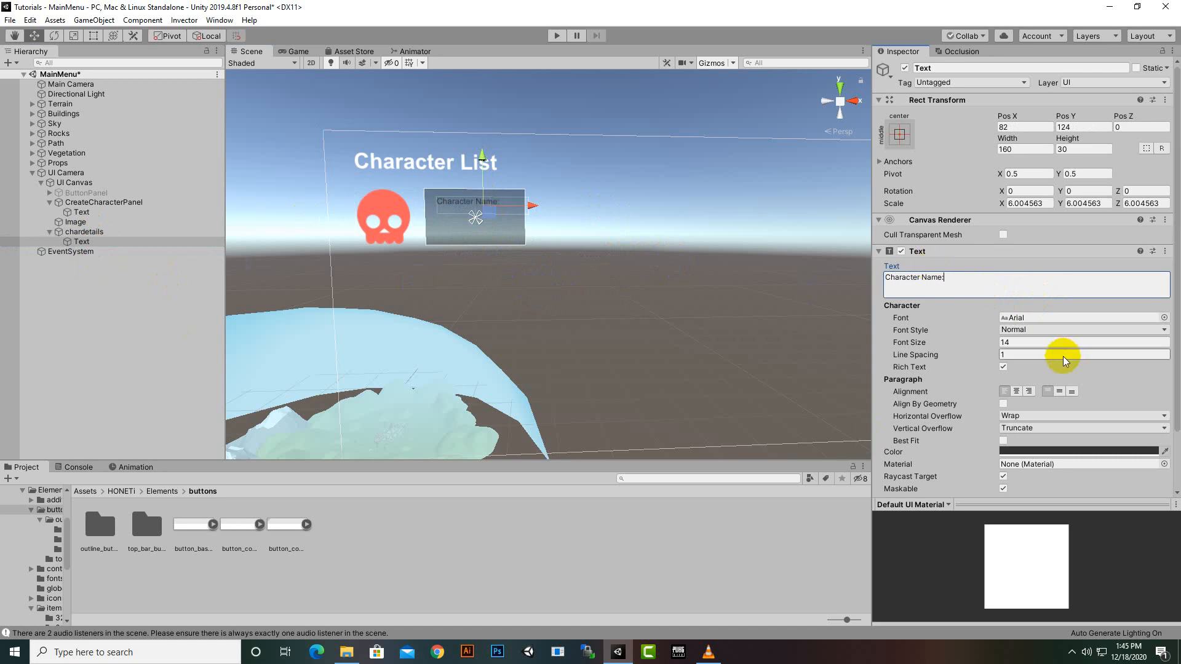
{"action": "left_click", "coordinate": [1040, 451]}
{"action": "left_click_drag", "start_coordinate": [972, 374], "coordinate": [909, 284]}
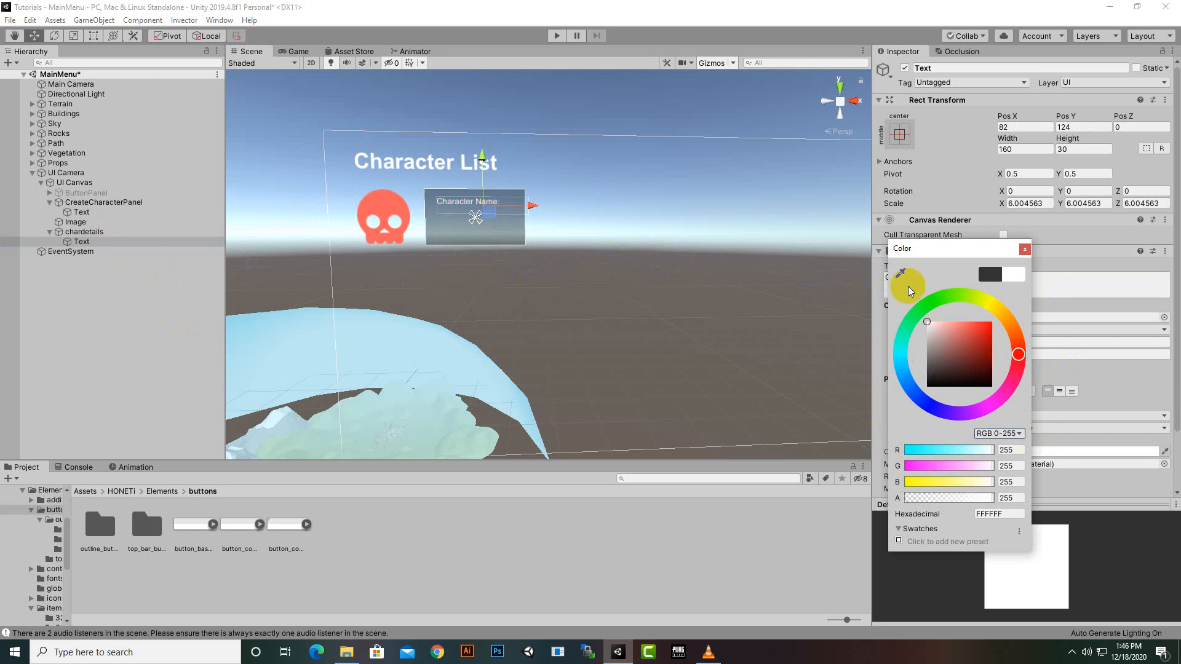
{"action": "left_click", "coordinate": [1024, 248]}
Shift the Character Name text to about X 17 and make it bold at font size 24.
{"action": "left_click_drag", "start_coordinate": [519, 208], "coordinate": [511, 208]}
{"action": "left_click", "coordinate": [1036, 342]}
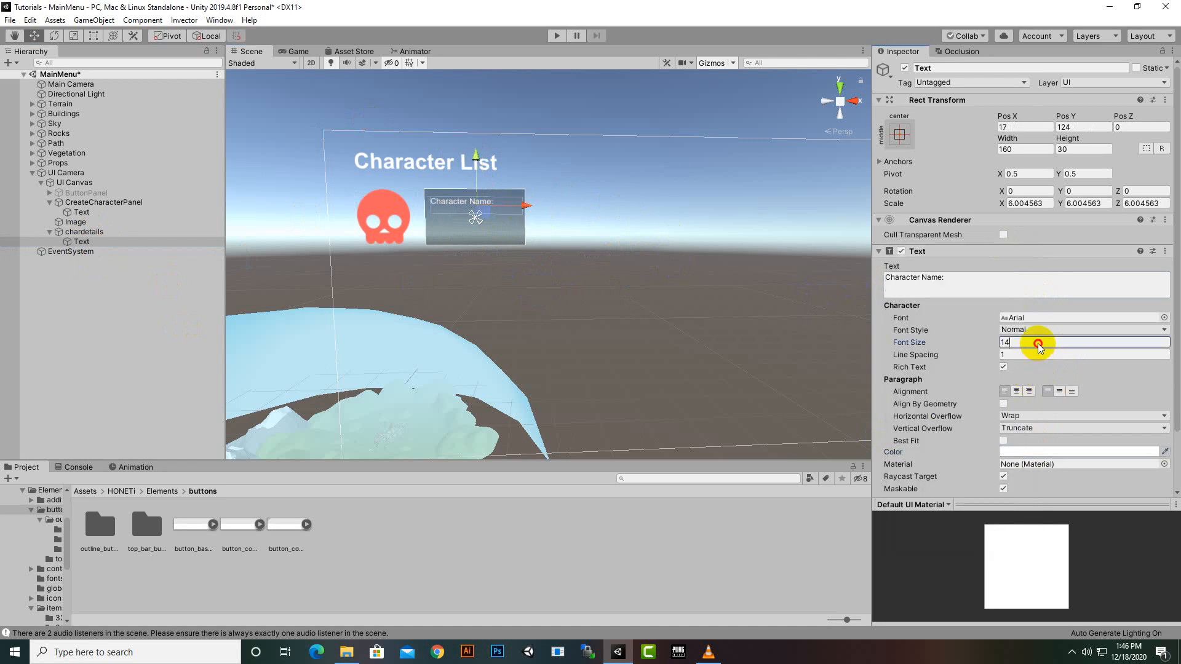
{"action": "type", "text": "24"}
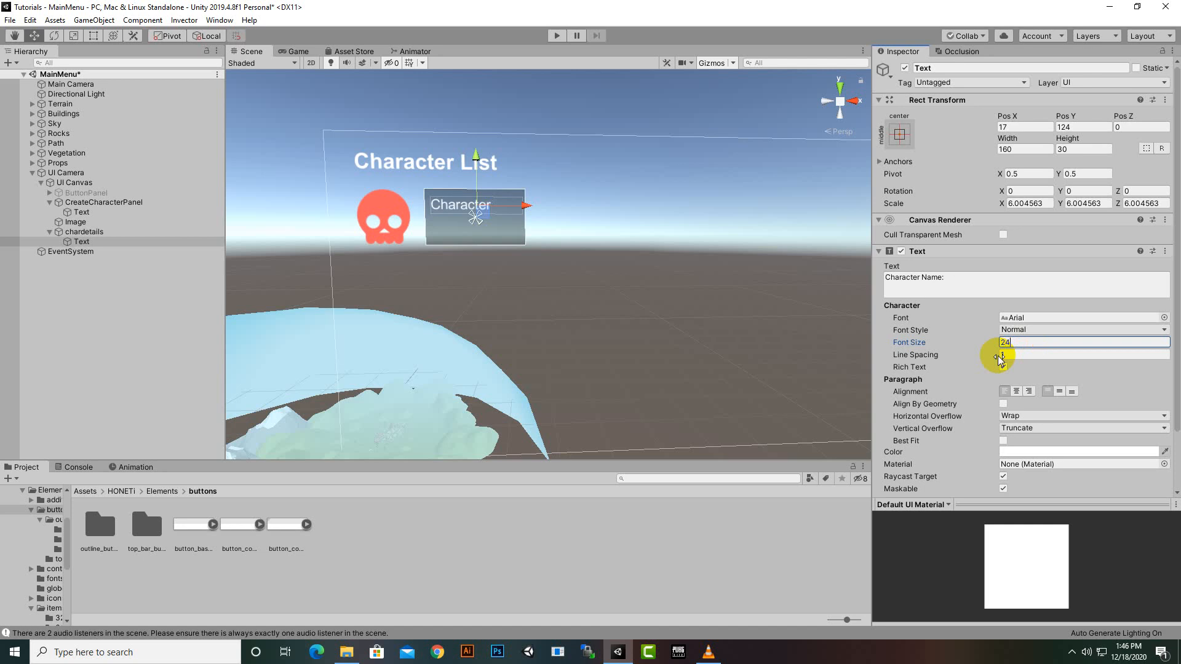
{"action": "left_click", "coordinate": [1025, 330]}
{"action": "left_click", "coordinate": [1022, 350]}
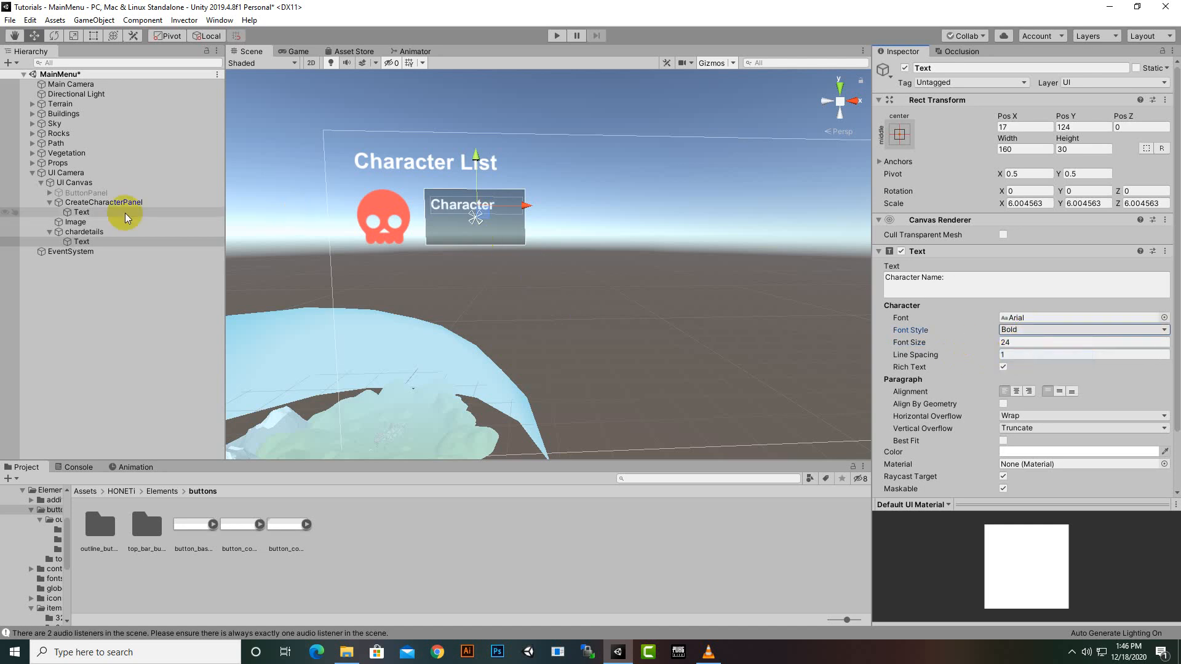
Move the text out of chardetails, widen the panel horizontally away from the skull, and nest the text under it again.
{"action": "left_click_drag", "start_coordinate": [90, 243], "coordinate": [67, 229]}
{"action": "left_click", "coordinate": [84, 241]}
{"action": "left_click", "coordinate": [72, 40]}
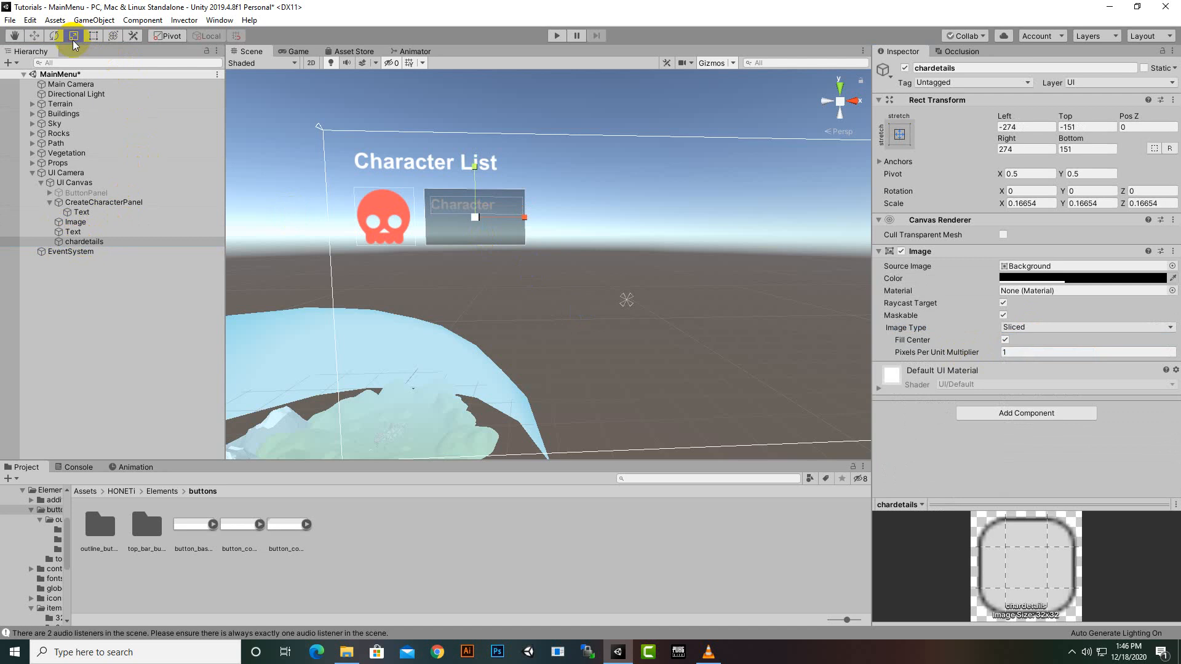
{"action": "left_click_drag", "start_coordinate": [524, 218], "coordinate": [561, 229]}
{"action": "left_click", "coordinate": [34, 36]}
{"action": "left_click_drag", "start_coordinate": [73, 231], "coordinate": [84, 244]}
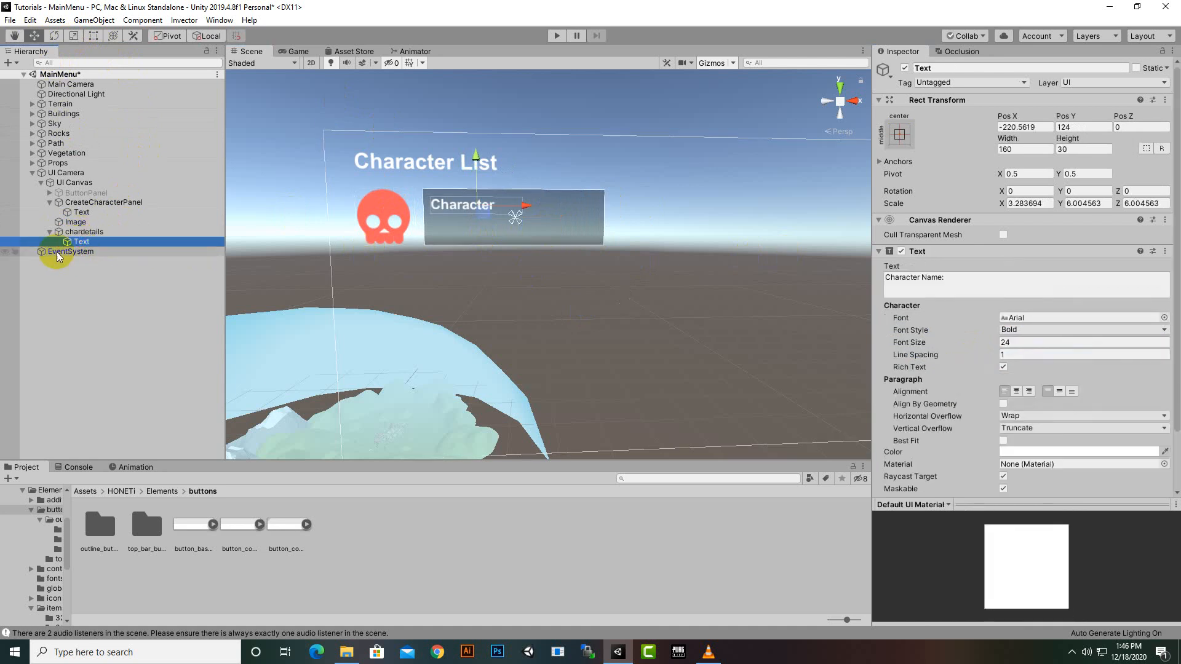
Duplicate the Character Name text, place the copy below it at about Y -127, and set its content to "Level 1".
{"action": "key", "text": "ctrl+d"}
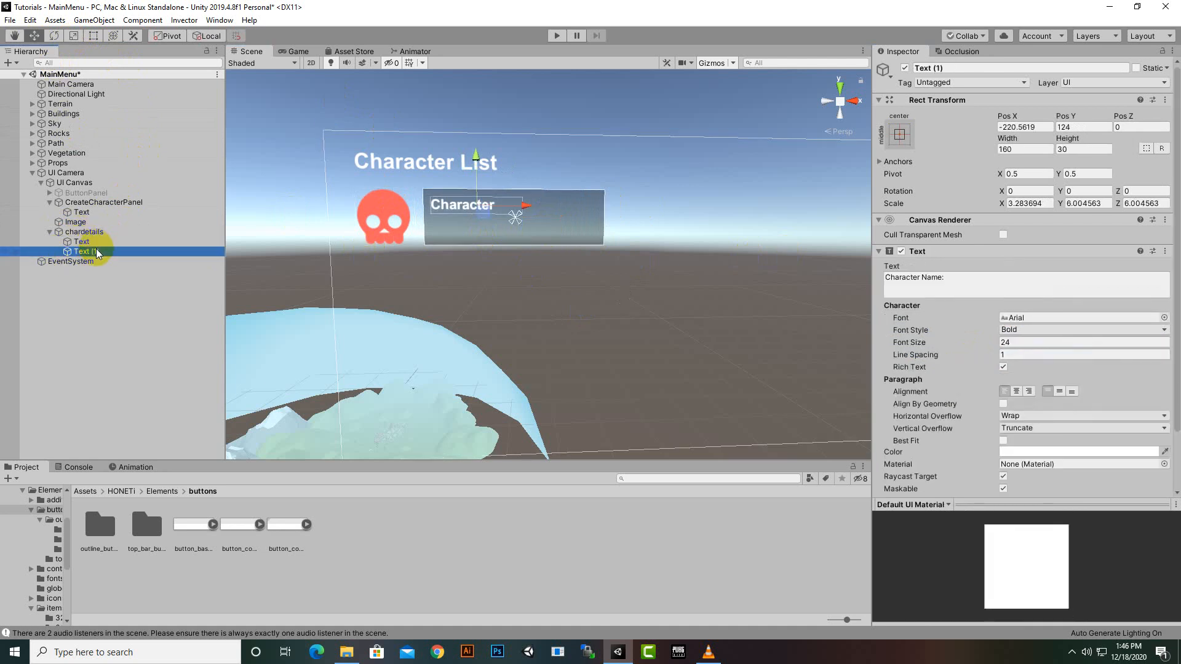
{"action": "left_click_drag", "start_coordinate": [480, 165], "coordinate": [479, 179]}
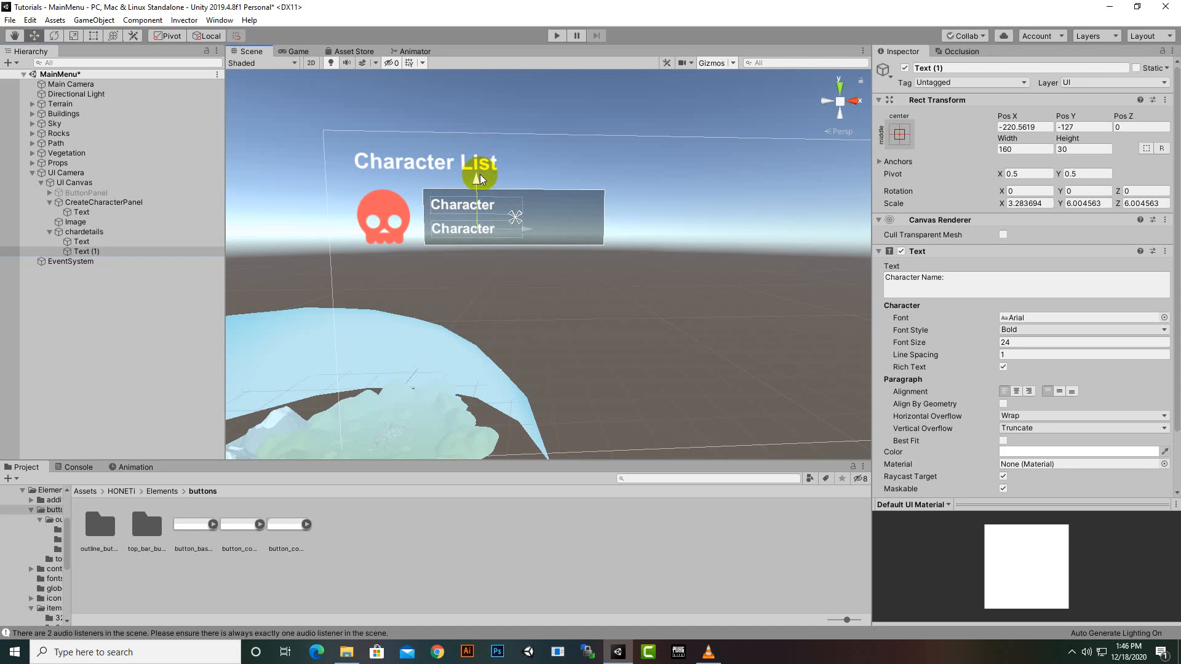
{"action": "left_click", "coordinate": [985, 286]}
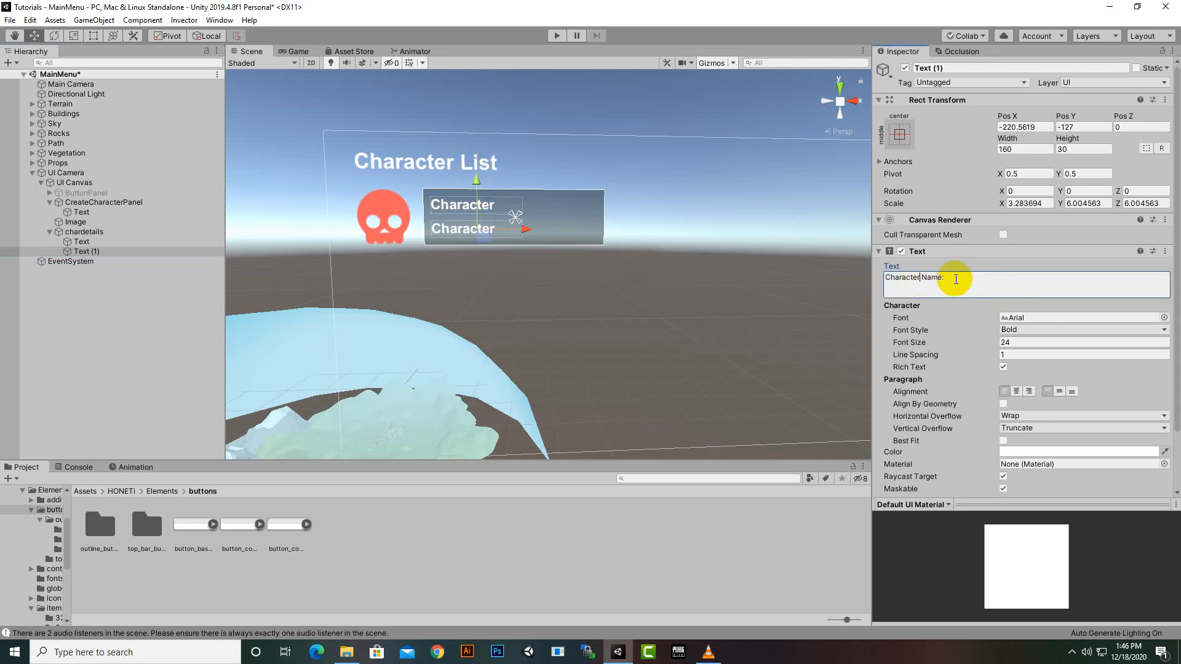
{"action": "type", "text": "Lev"}
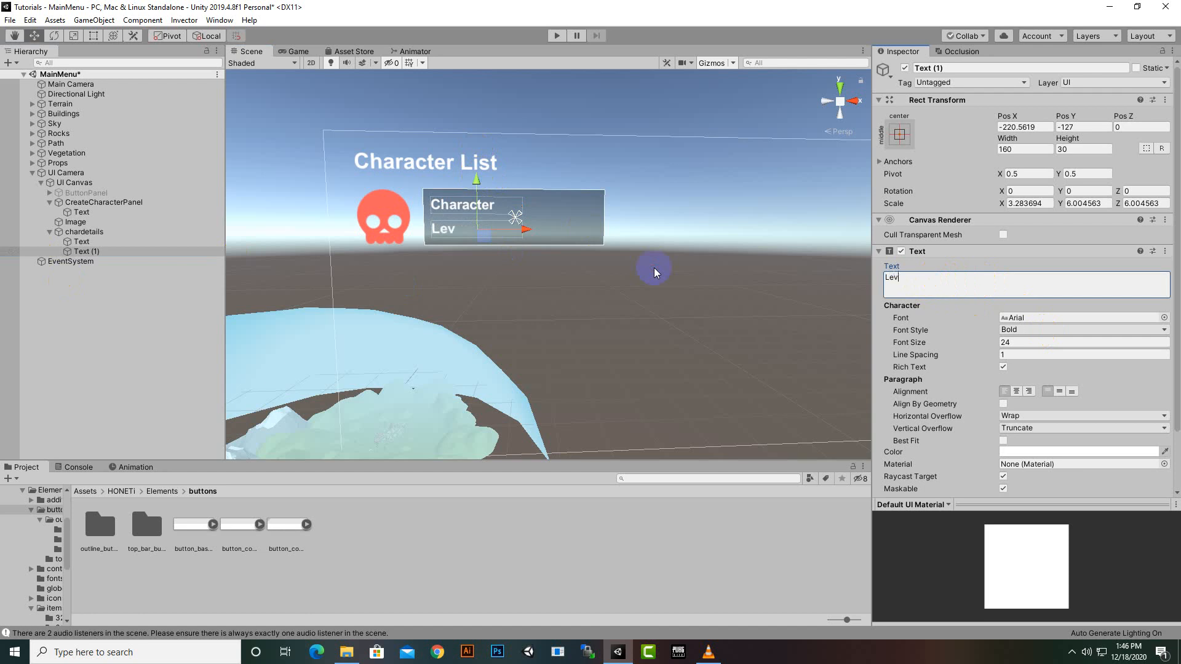
{"action": "type", "text": "el 1"}
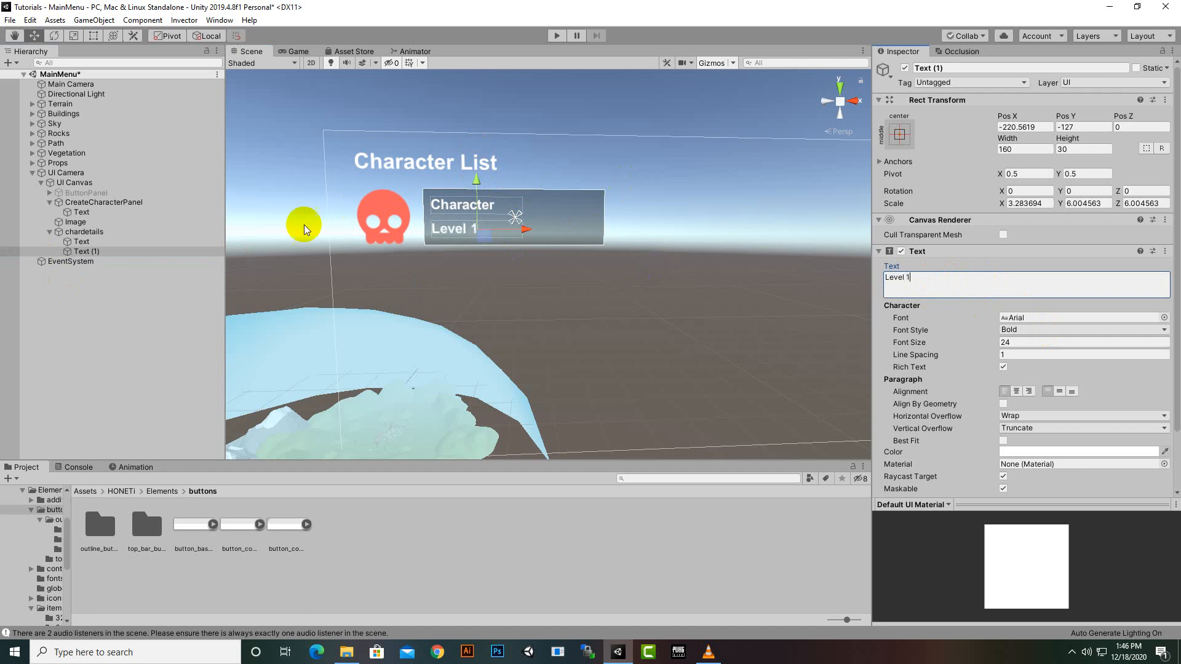
Set the Character Name text's horizontal and vertical overflow to Overflow, and save the scene.
{"action": "left_click", "coordinate": [153, 240]}
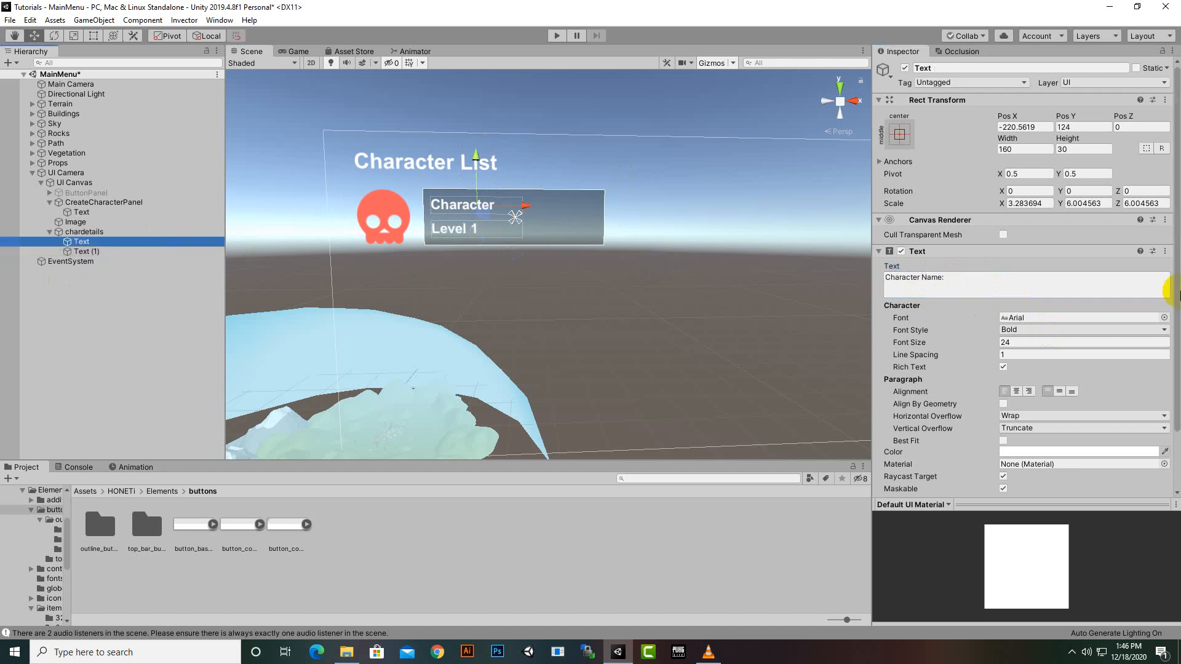
{"action": "left_click", "coordinate": [1035, 416]}
{"action": "left_click", "coordinate": [1028, 443]}
{"action": "left_click", "coordinate": [1032, 430]}
{"action": "left_click", "coordinate": [1039, 454]}
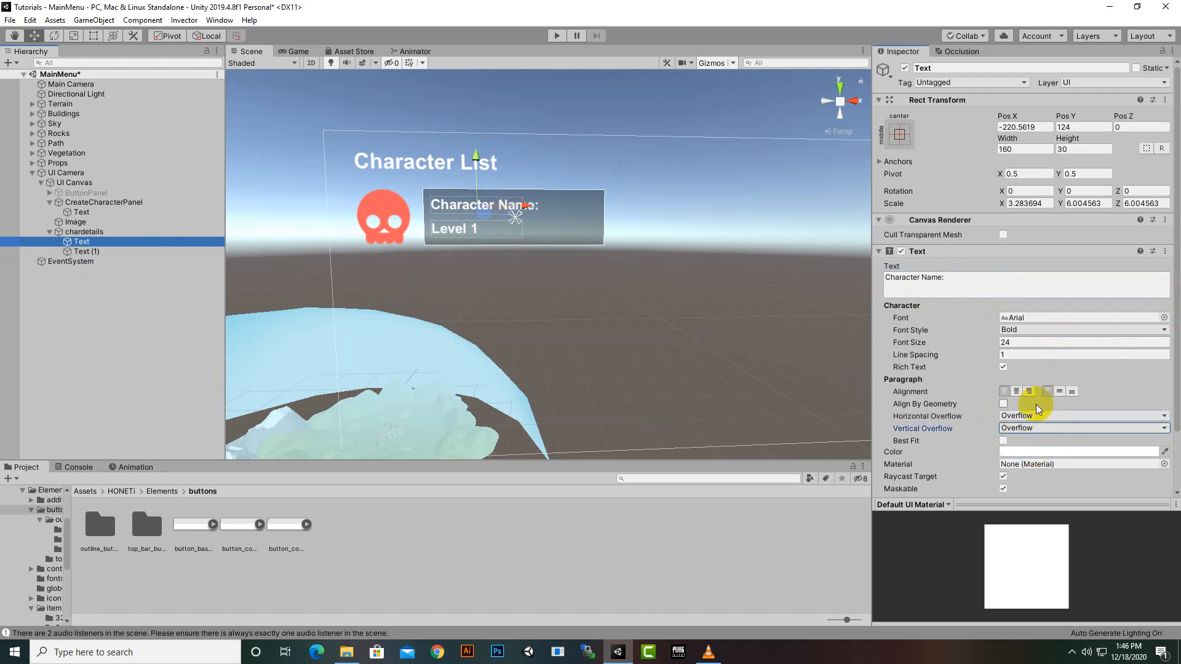
{"action": "scroll", "coordinate": [643, 269], "scroll_direction": "down", "scroll_amount": 1}
{"action": "scroll", "coordinate": [572, 341], "scroll_direction": "down", "scroll_amount": 2}
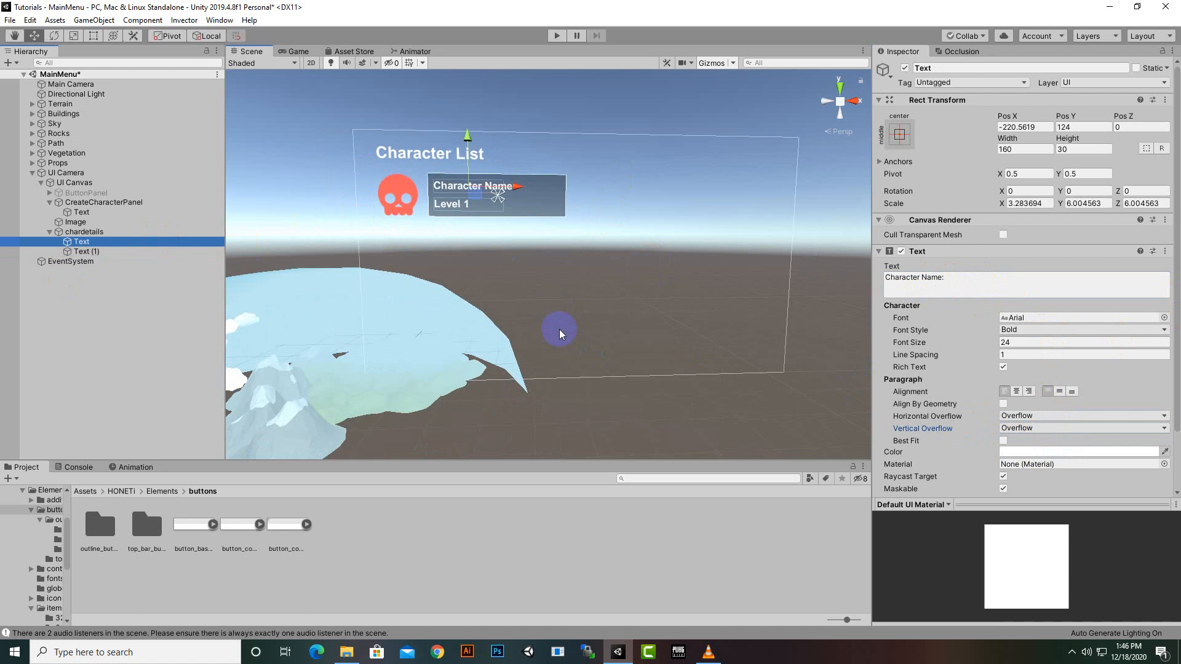
{"action": "key", "text": "ctrl+s"}
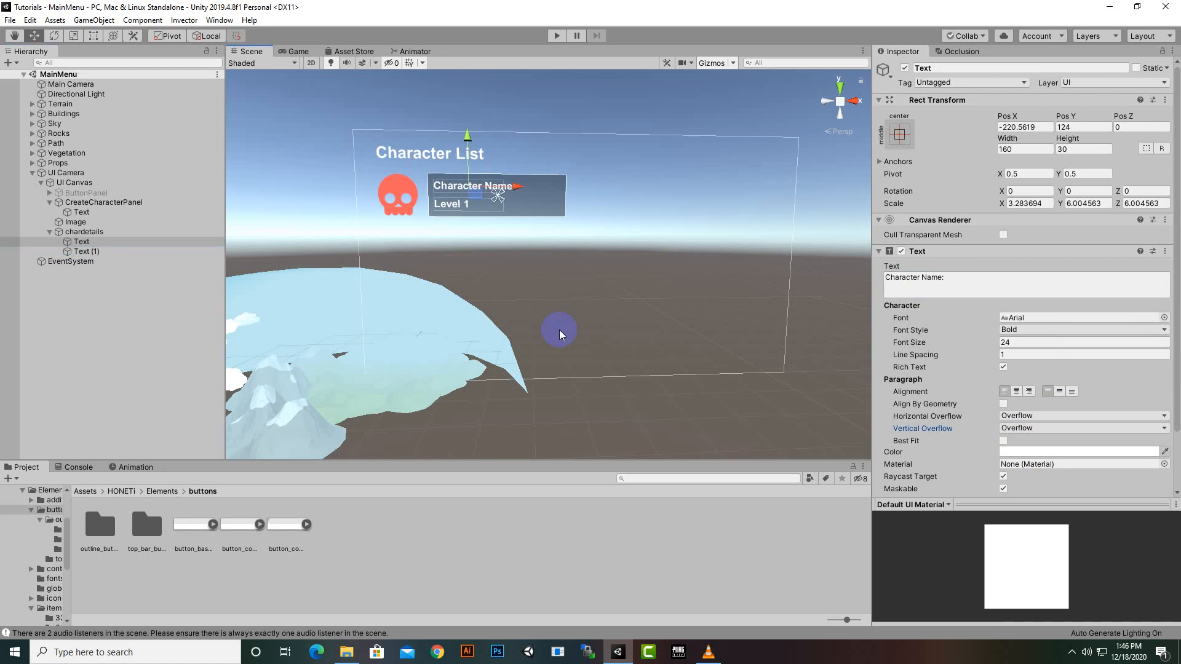
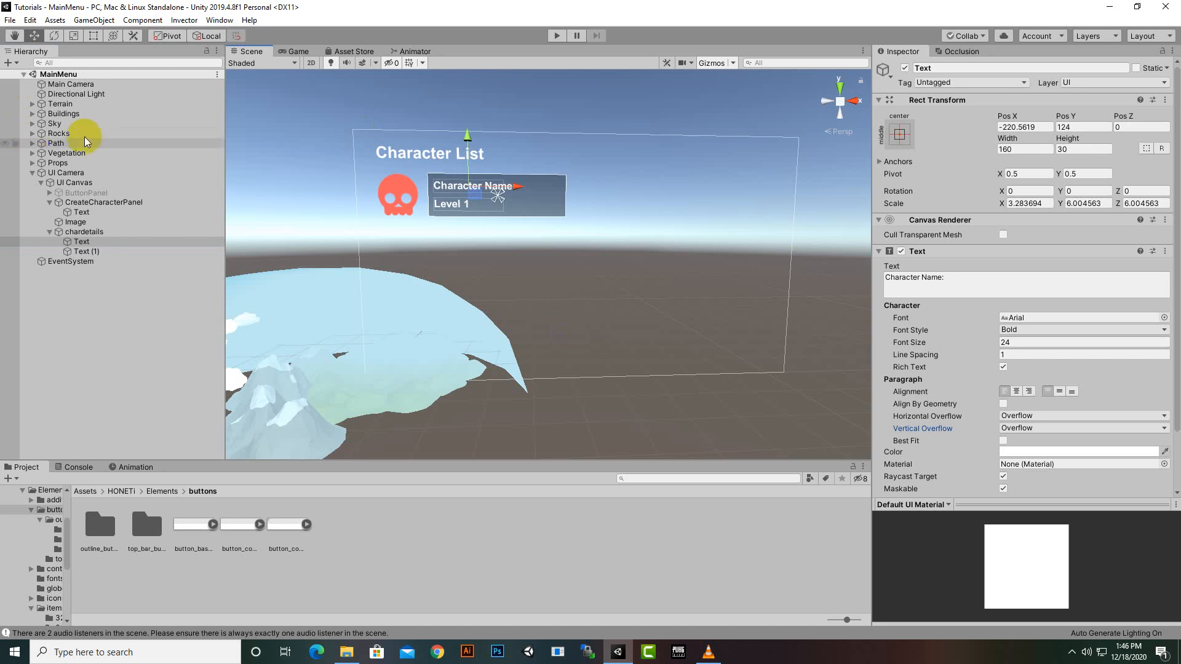
Duplicate the EXIT button from ButtonPanel, move the copy into CreateCharacterPanel, and rename it RemoveChar.
{"action": "left_click", "coordinate": [50, 193]}
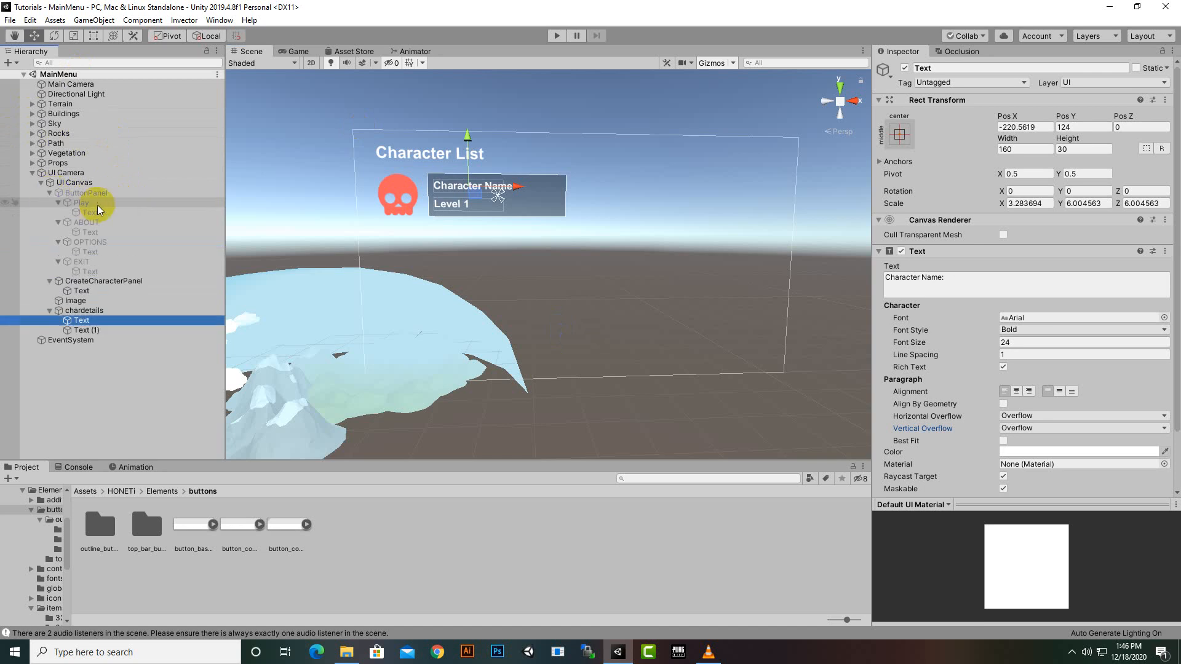
{"action": "left_click", "coordinate": [105, 262]}
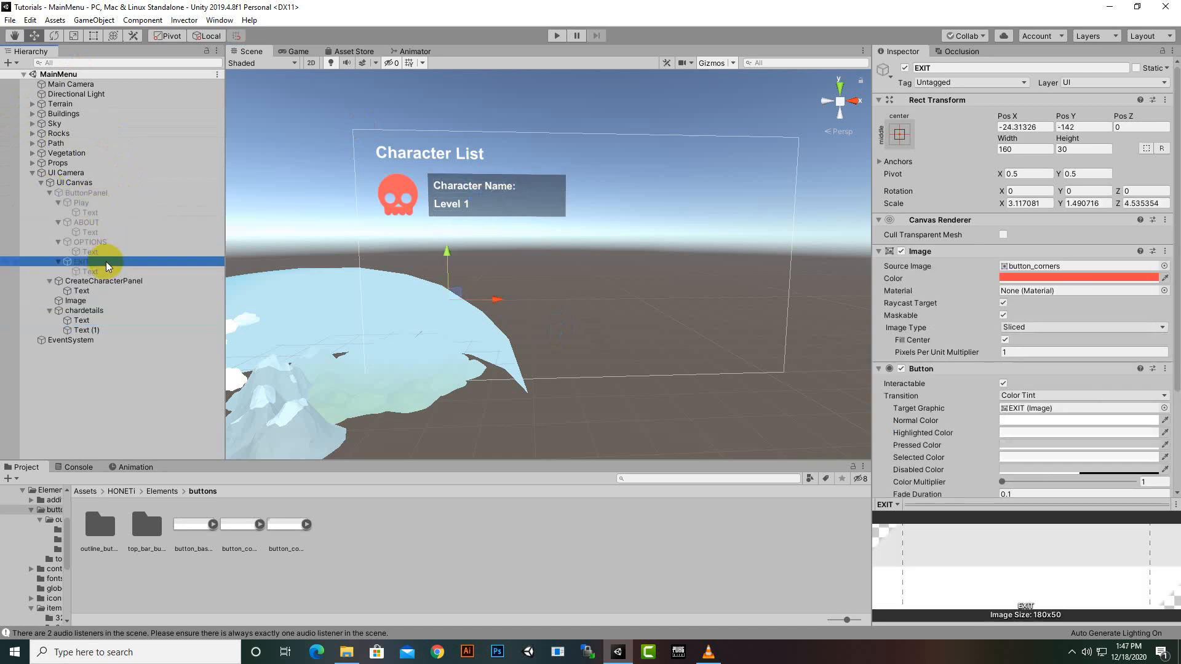
{"action": "key", "text": "ctrl+d"}
{"action": "left_click_drag", "start_coordinate": [97, 282], "coordinate": [103, 293]}
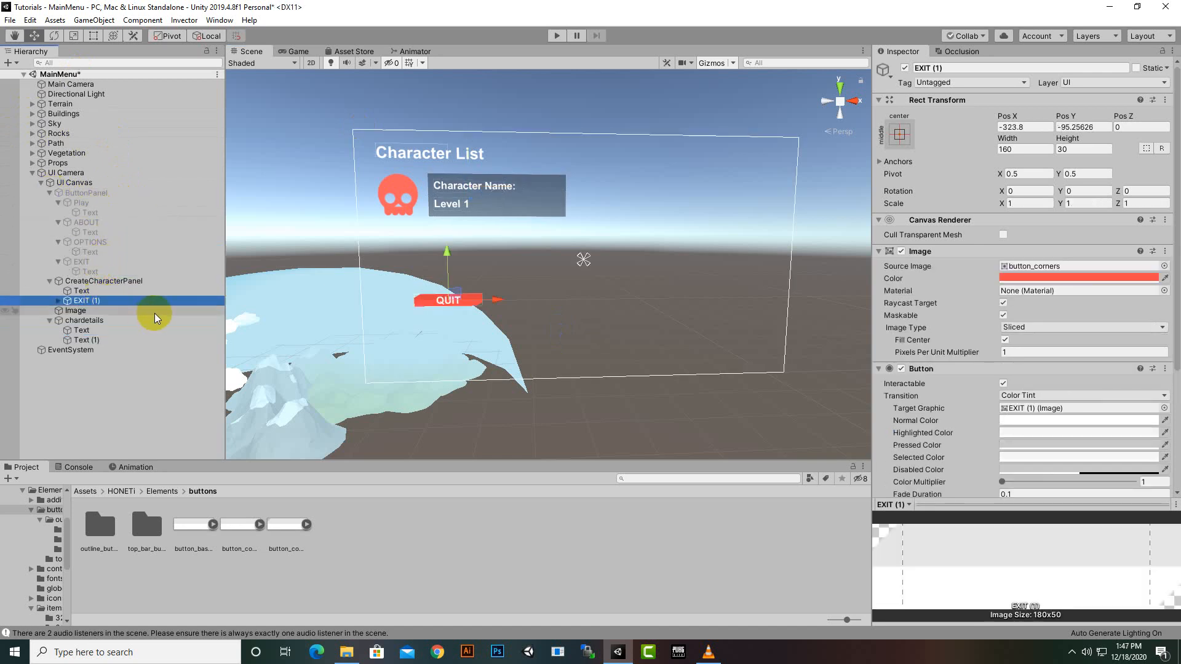
{"action": "right_click", "coordinate": [97, 301]}
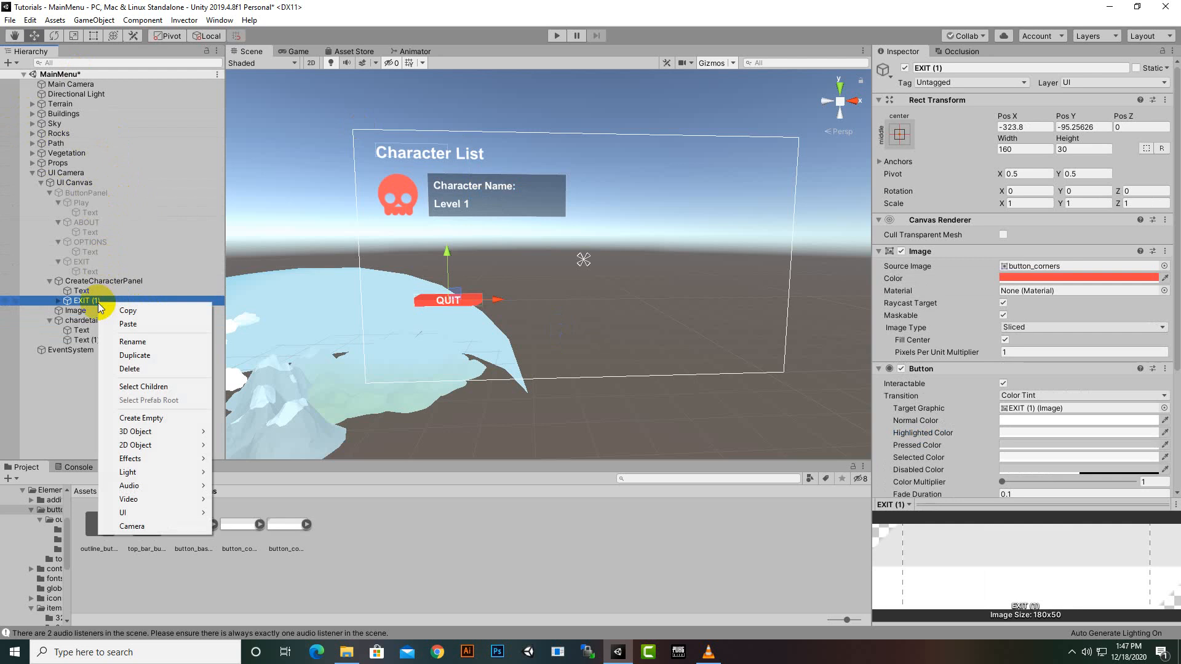
{"action": "left_click", "coordinate": [132, 343]}
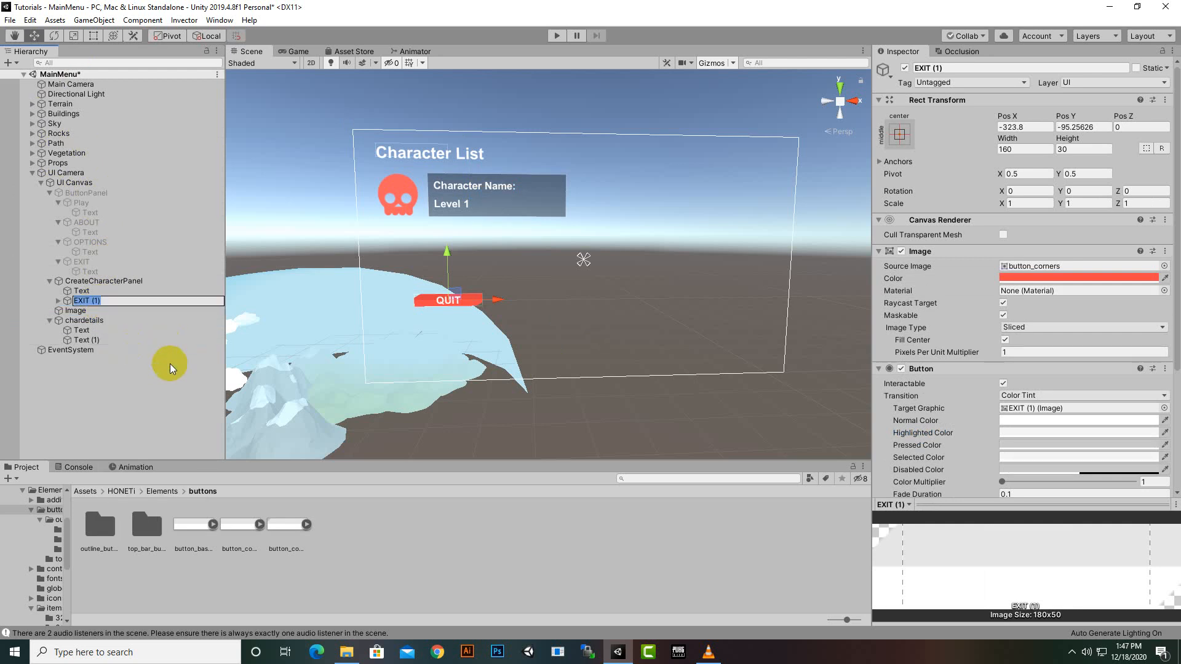
{"action": "type", "text": "RemoveChar"}
{"action": "key", "text": "Return"}
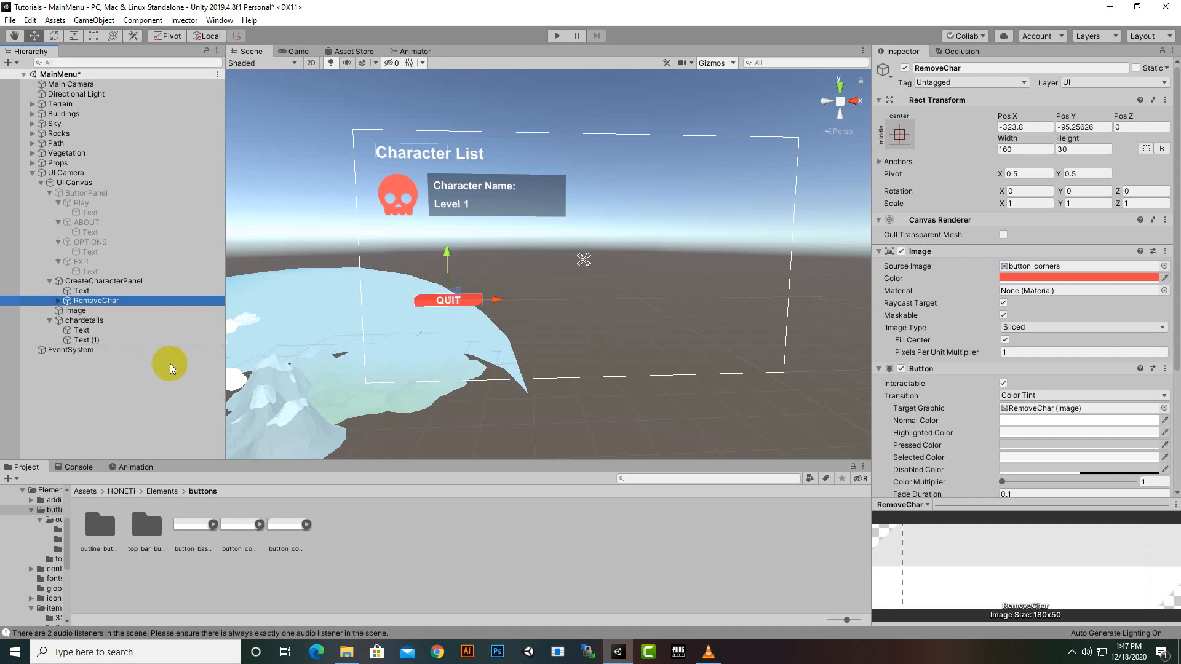
Change the RemoveChar button's label text to "REMOVE".
{"action": "left_click", "coordinate": [58, 301]}
{"action": "left_click", "coordinate": [90, 310]}
{"action": "left_click", "coordinate": [992, 289]}
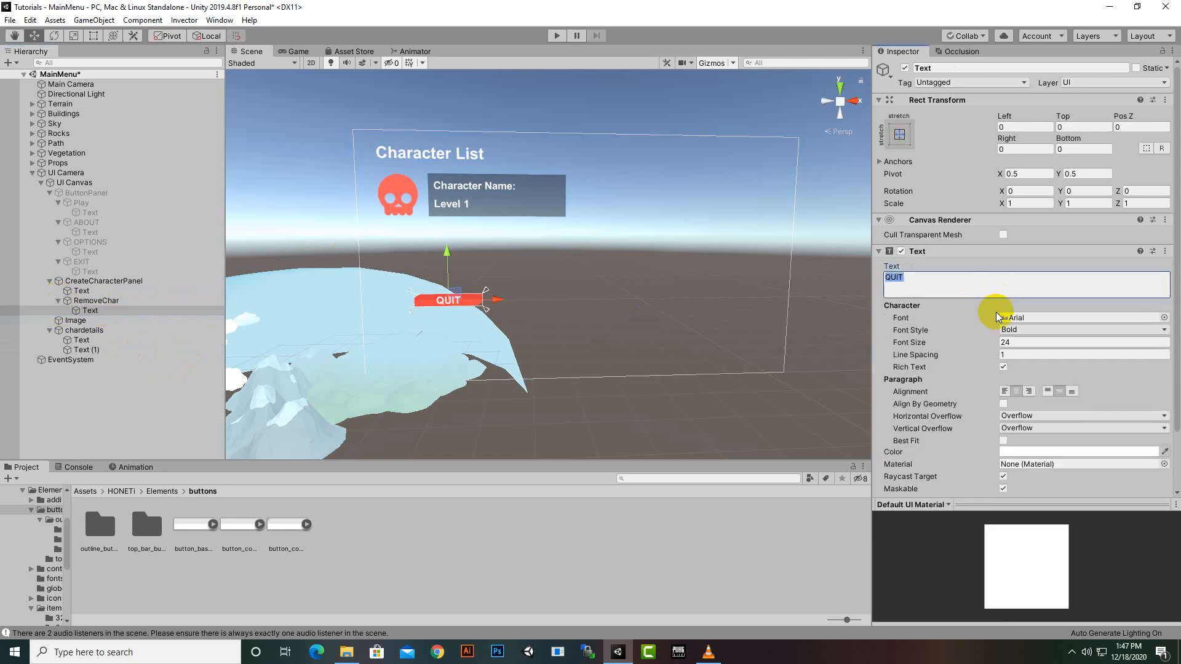
{"action": "type", "text": "RE"}
{"action": "key", "text": "BackSpace"}
{"action": "type", "text": "EMOVE"}
Raise the RemoveChar button beneath the character details and duplicate it, with the copy just below at Y -67.
{"action": "left_click", "coordinate": [77, 300]}
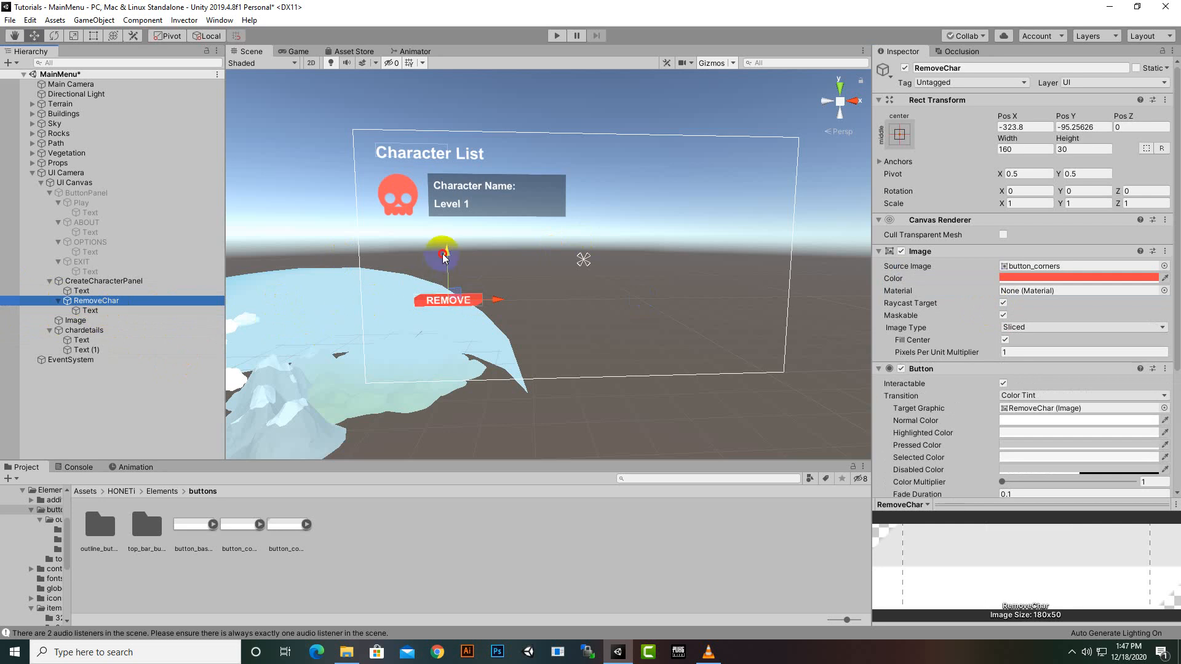
{"action": "mouse_move", "coordinate": [447, 252]}
{"action": "left_mouse_down"}
{"action": "mouse_move", "coordinate": [455, 208]}
{"action": "mouse_move", "coordinate": [453, 241]}
{"action": "left_mouse_up"}
{"action": "key", "text": "ctrl+d"}
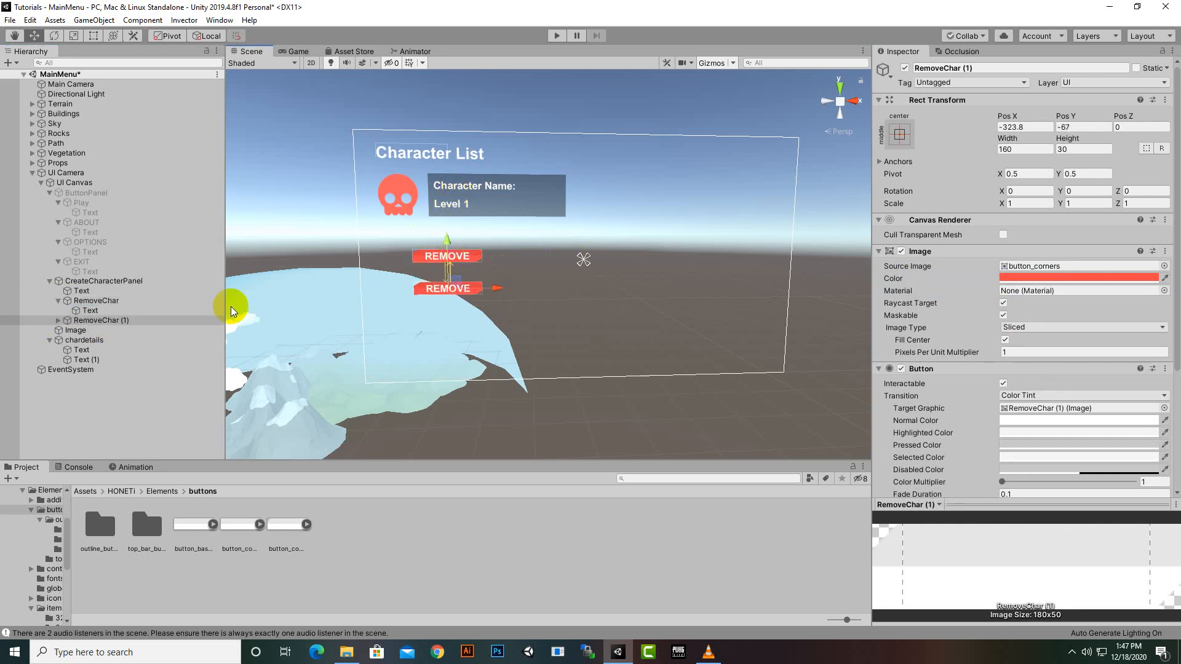
Rename the duplicated RemoveChar button CreateChar.
{"action": "left_click", "coordinate": [90, 320]}
{"action": "right_click", "coordinate": [90, 322]}
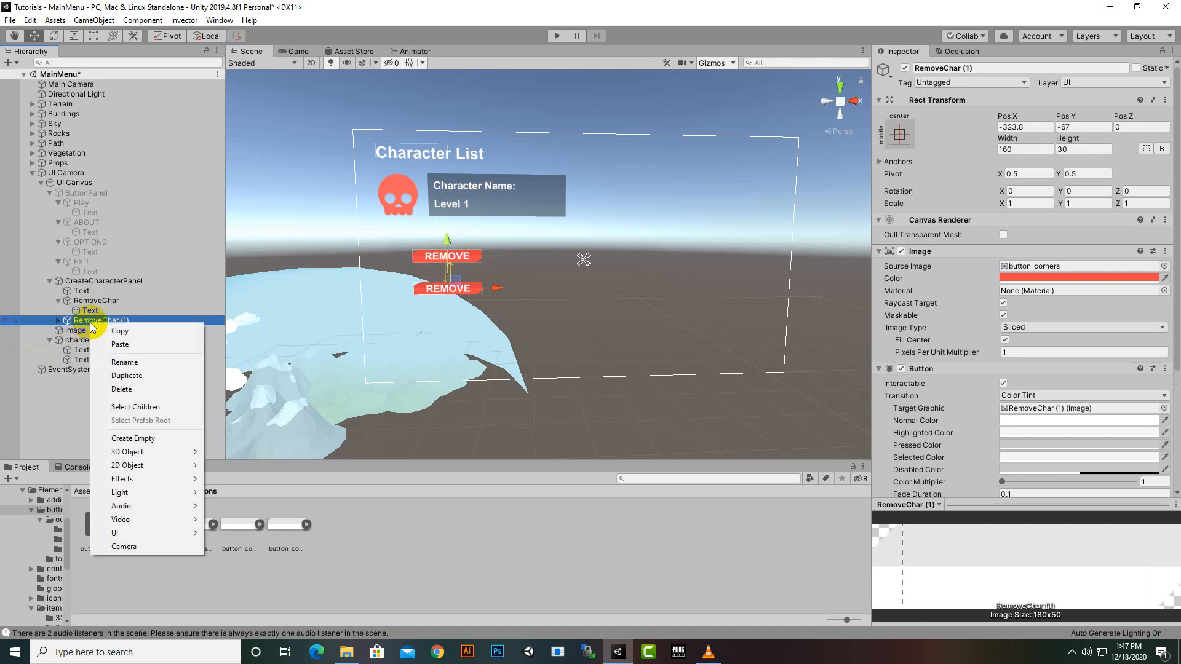
{"action": "left_click", "coordinate": [137, 361]}
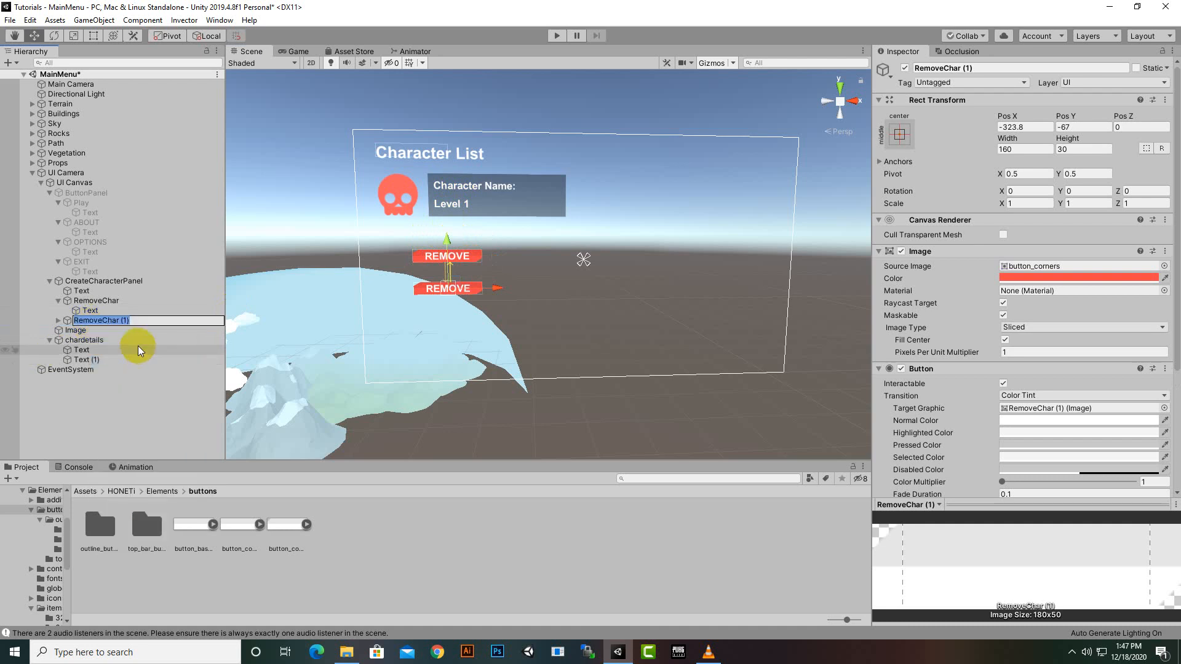
{"action": "type", "text": "cREV"}
{"action": "key", "text": "BackSpace"}
{"action": "key", "text": "BackSpace"}
{"action": "key", "text": "BackSpace"}
{"action": "key", "text": "BackSpace"}
{"action": "type", "text": "Create"}
{"action": "key", "text": "Return"}
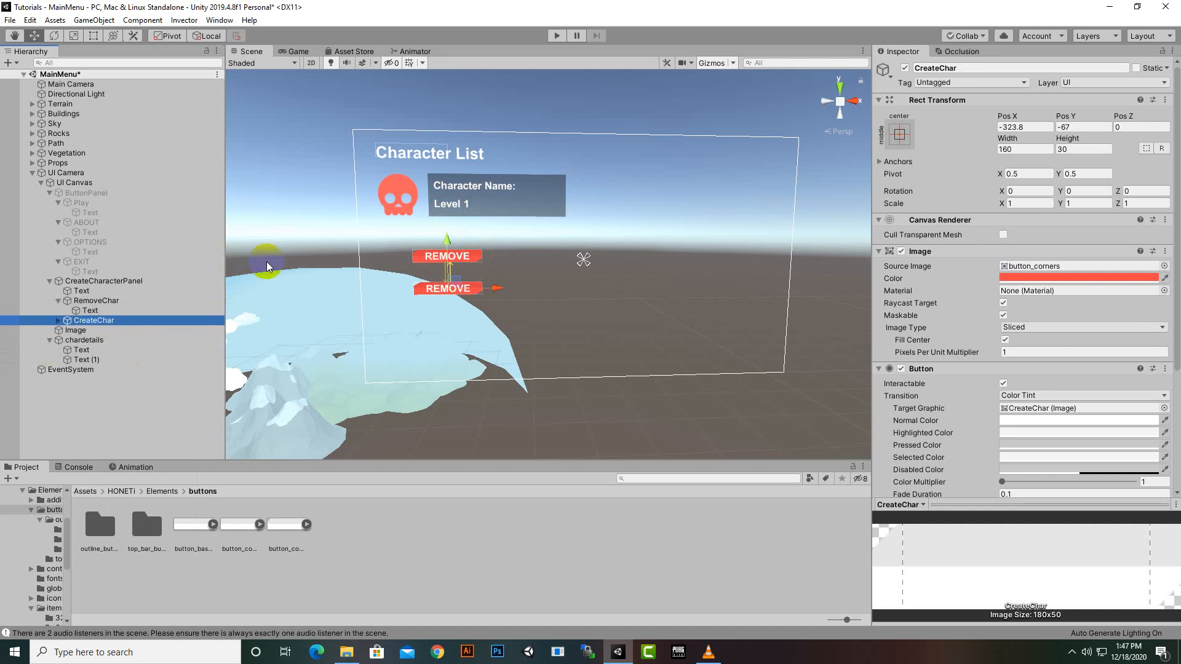
Change the CreateChar button's label text to "CREATE".
{"action": "left_click", "coordinate": [58, 323]}
{"action": "left_click", "coordinate": [91, 330]}
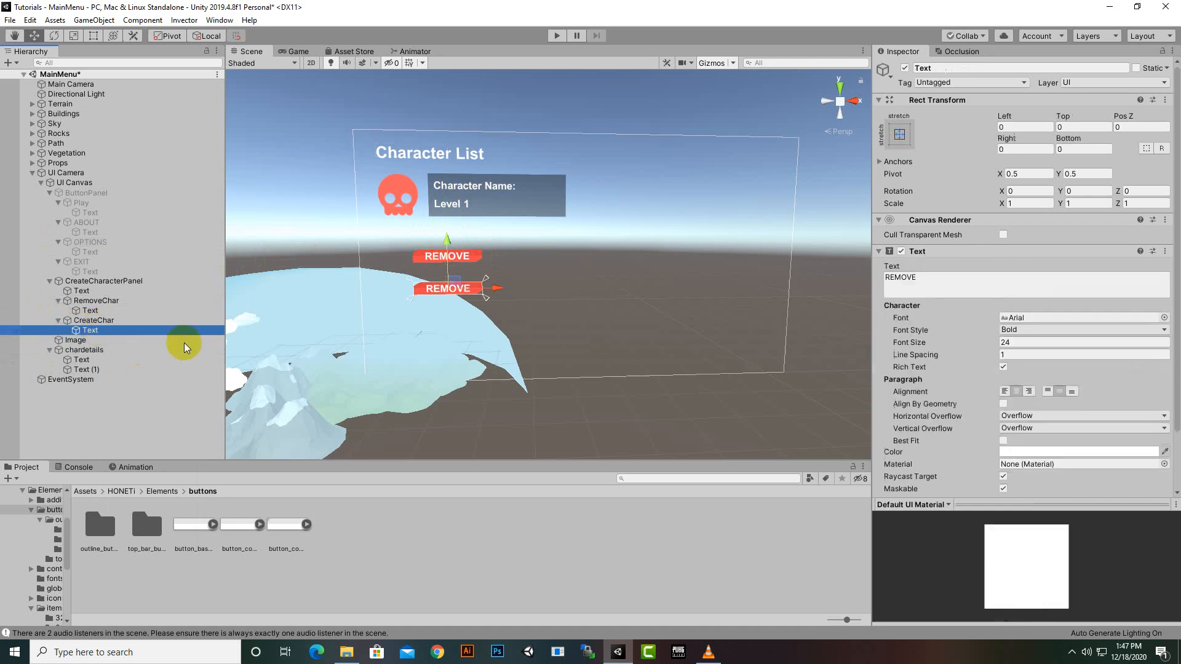
{"action": "left_click", "coordinate": [984, 281]}
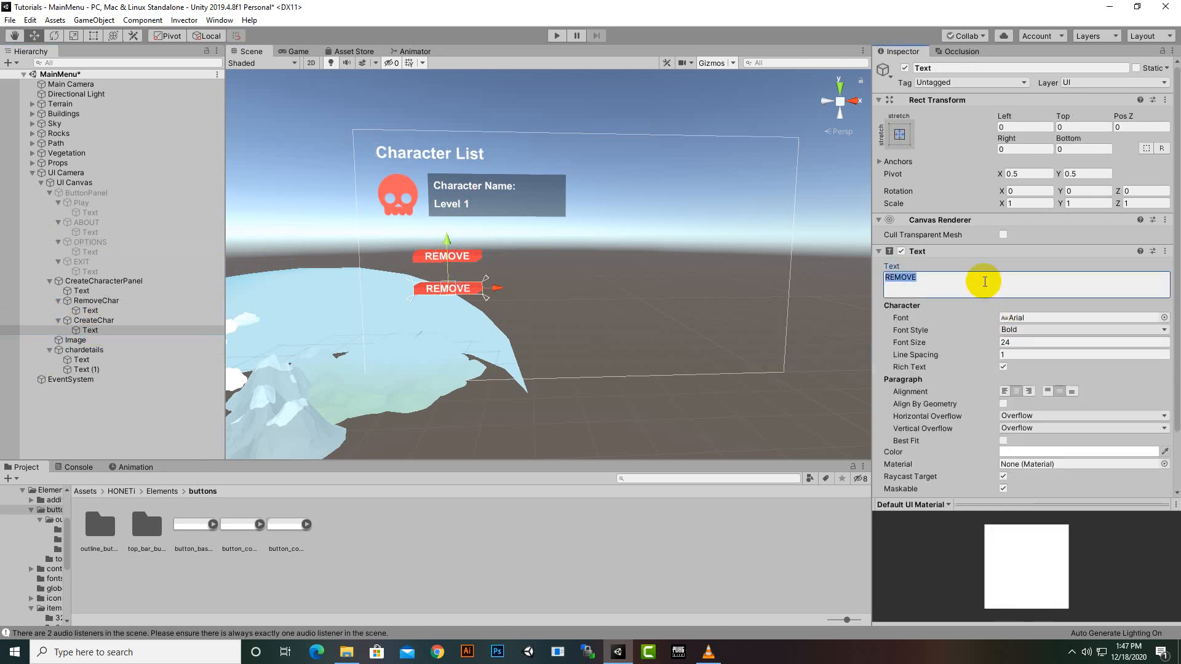
{"action": "type", "text": "CREATE"}
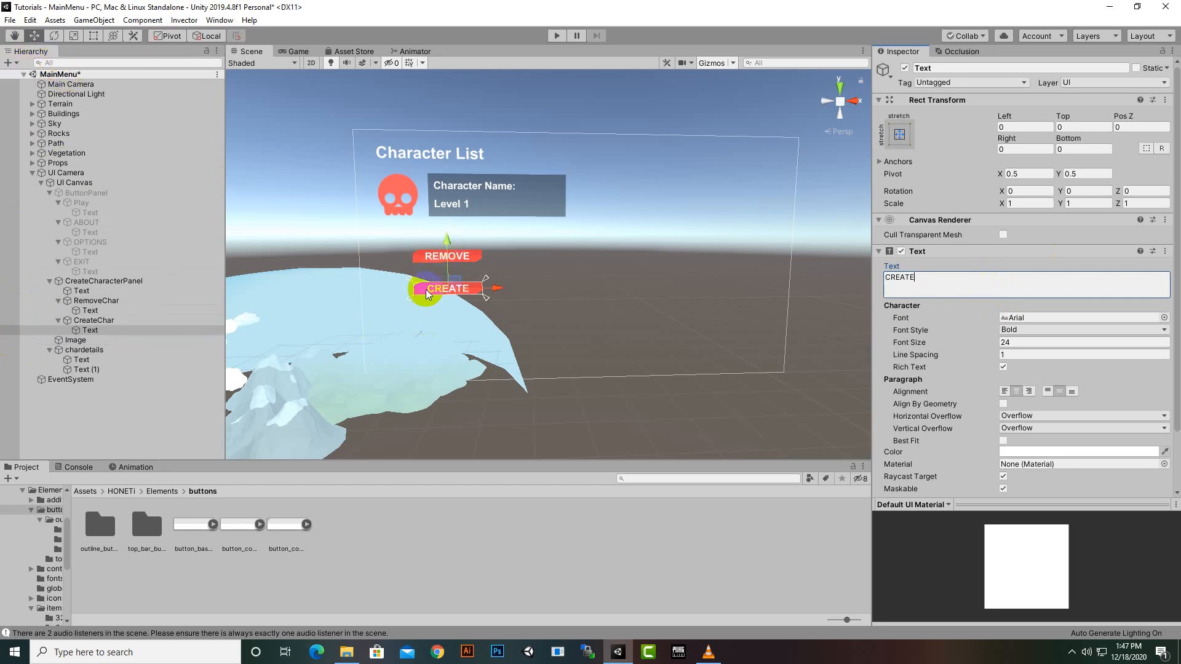
Duplicate the CreateChar button, lower the copy to about Y -238 near the panel's bottom edge, and rename it MainMenu.
{"action": "left_click", "coordinate": [132, 321]}
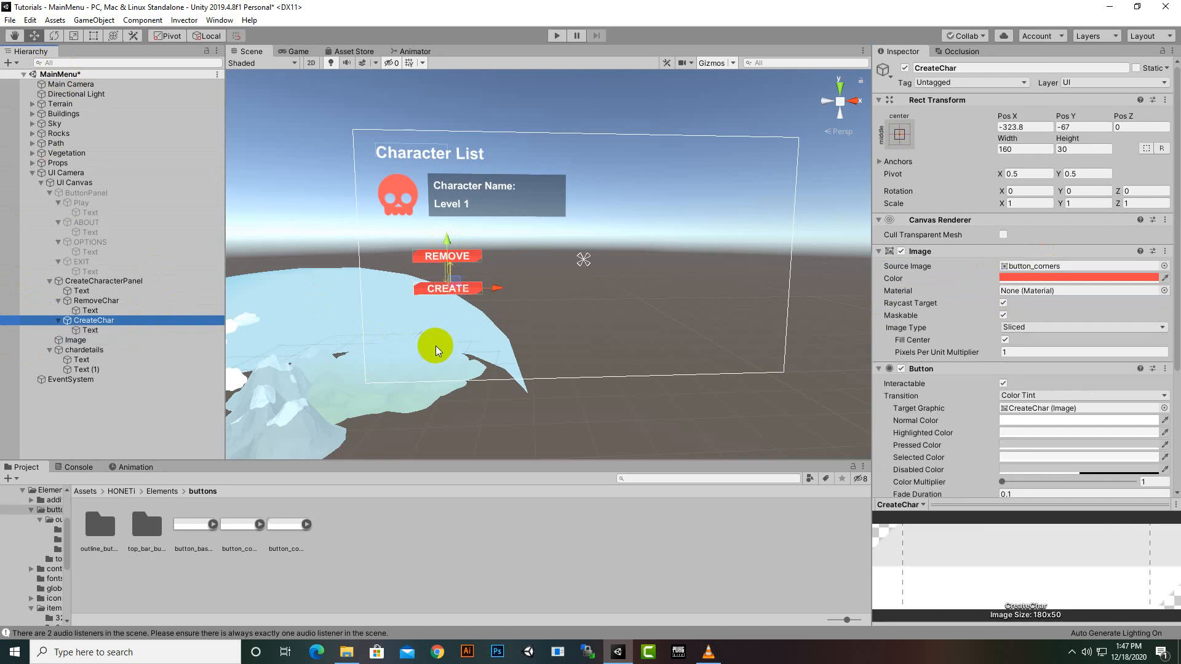
{"action": "key", "text": "ctrl+d"}
{"action": "left_click_drag", "start_coordinate": [444, 242], "coordinate": [435, 311]}
{"action": "right_click", "coordinate": [104, 341]}
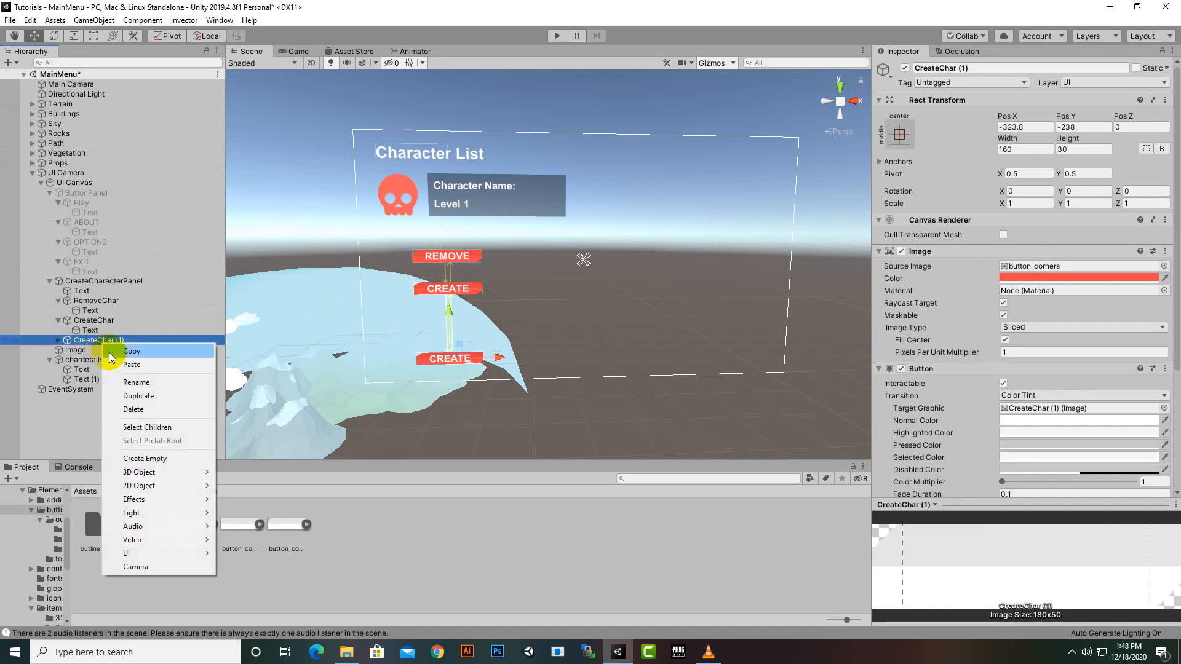
{"action": "left_click", "coordinate": [136, 382]}
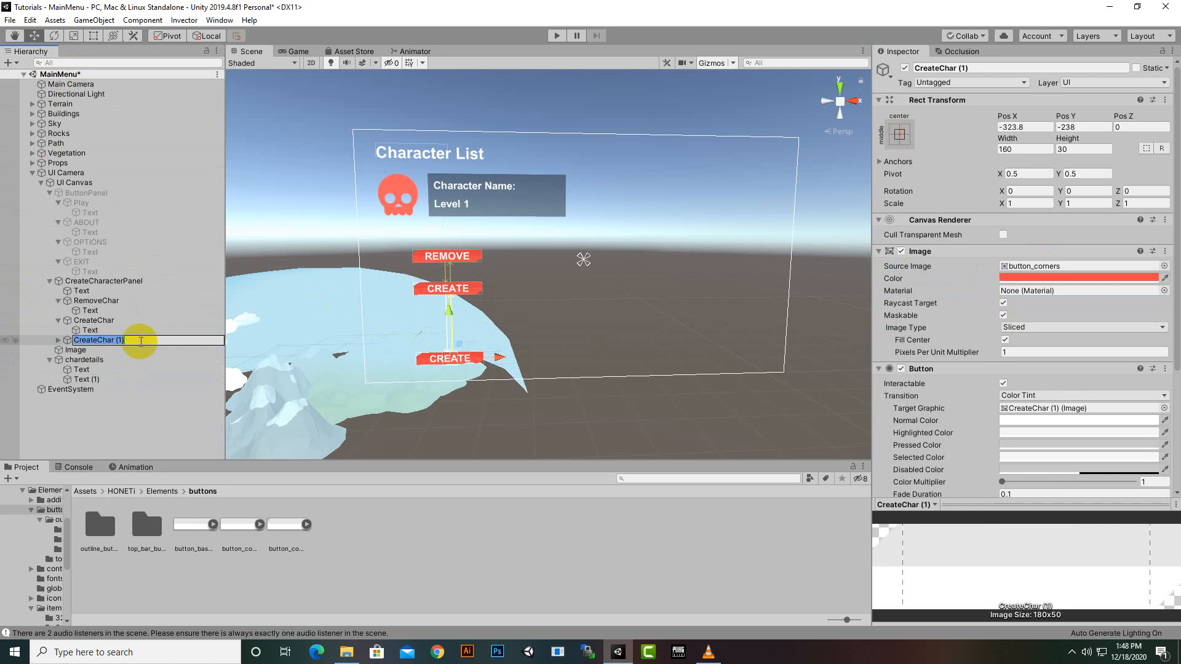
{"action": "type", "text": "MainMenu"}
{"action": "key", "text": "Return"}
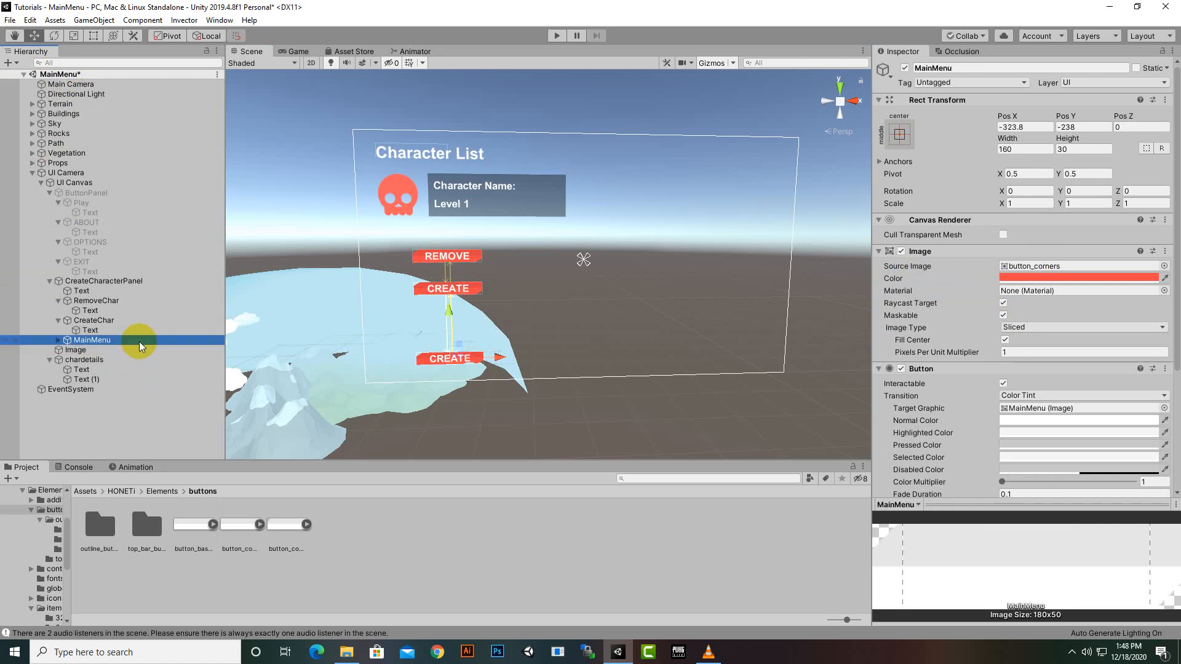
Change the MainMenu button's label text to "BACK".
{"action": "left_click", "coordinate": [58, 340]}
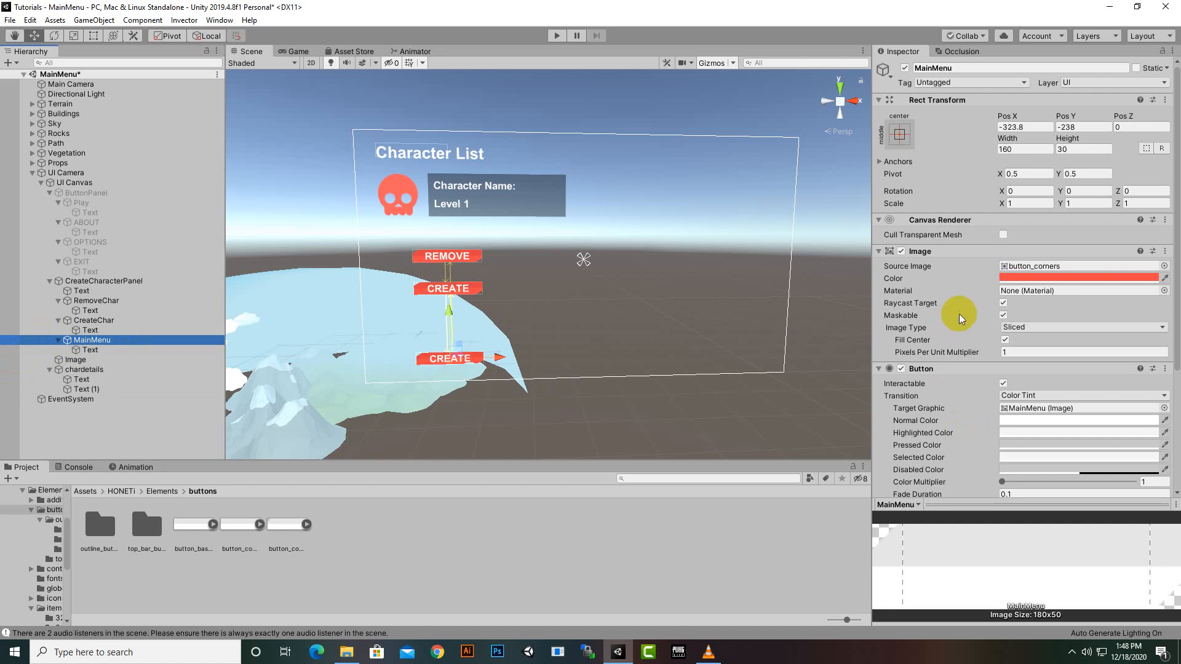
{"action": "left_click", "coordinate": [81, 349]}
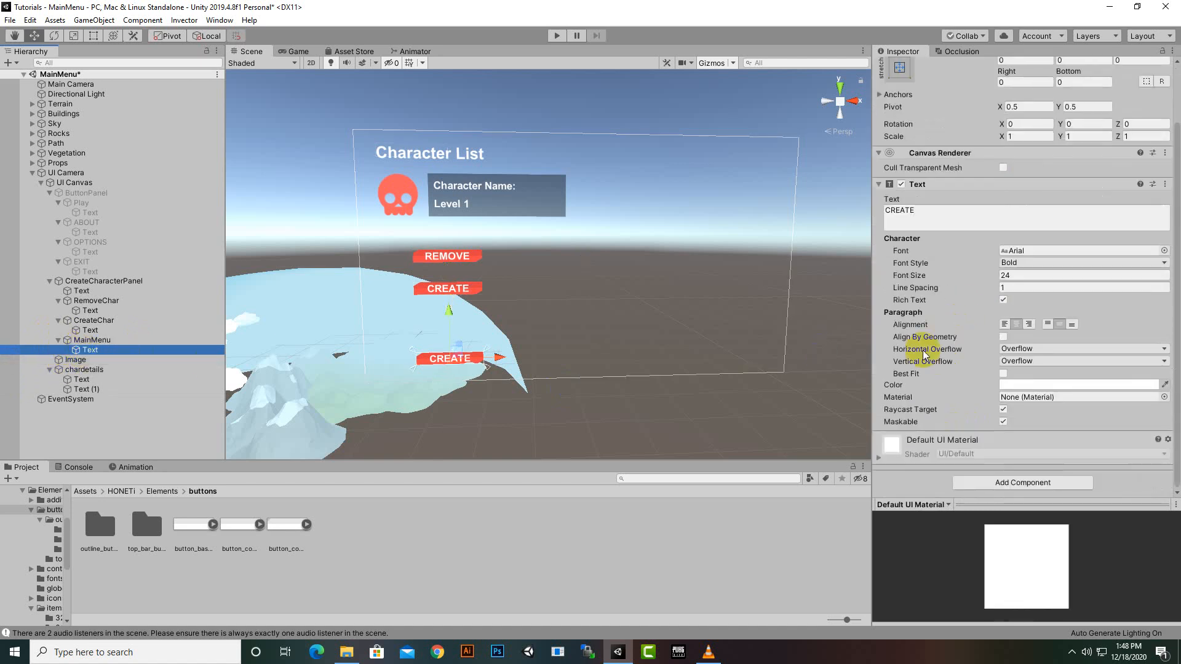
{"action": "left_click", "coordinate": [954, 221]}
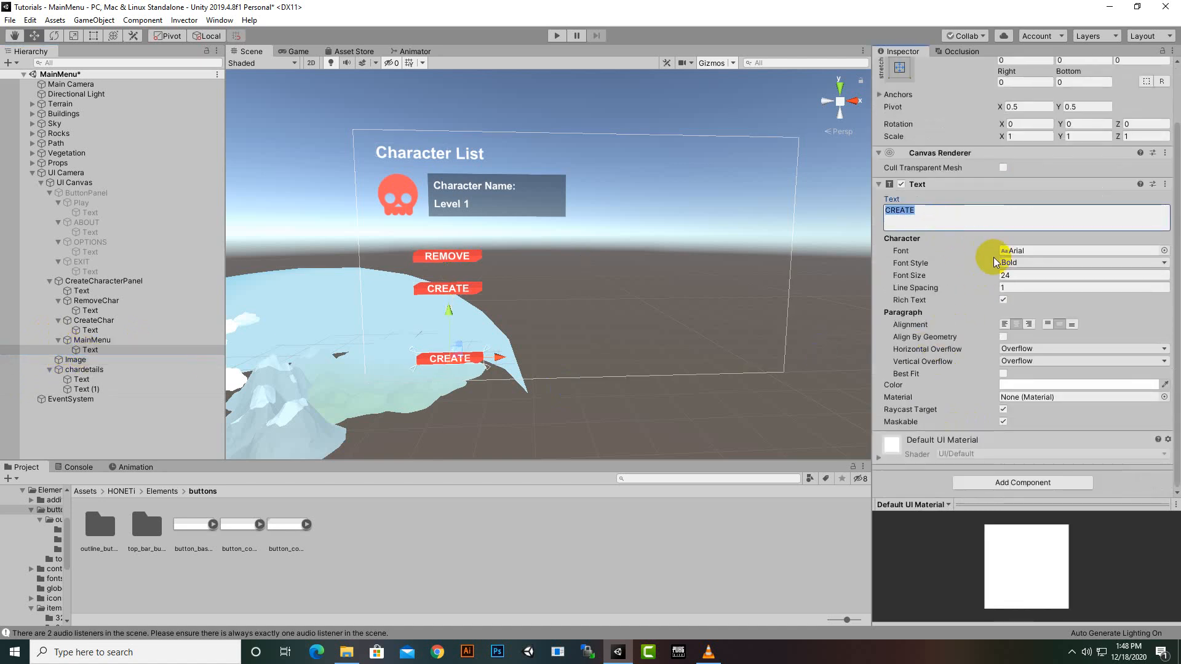
{"action": "key", "text": "BackSpace"}
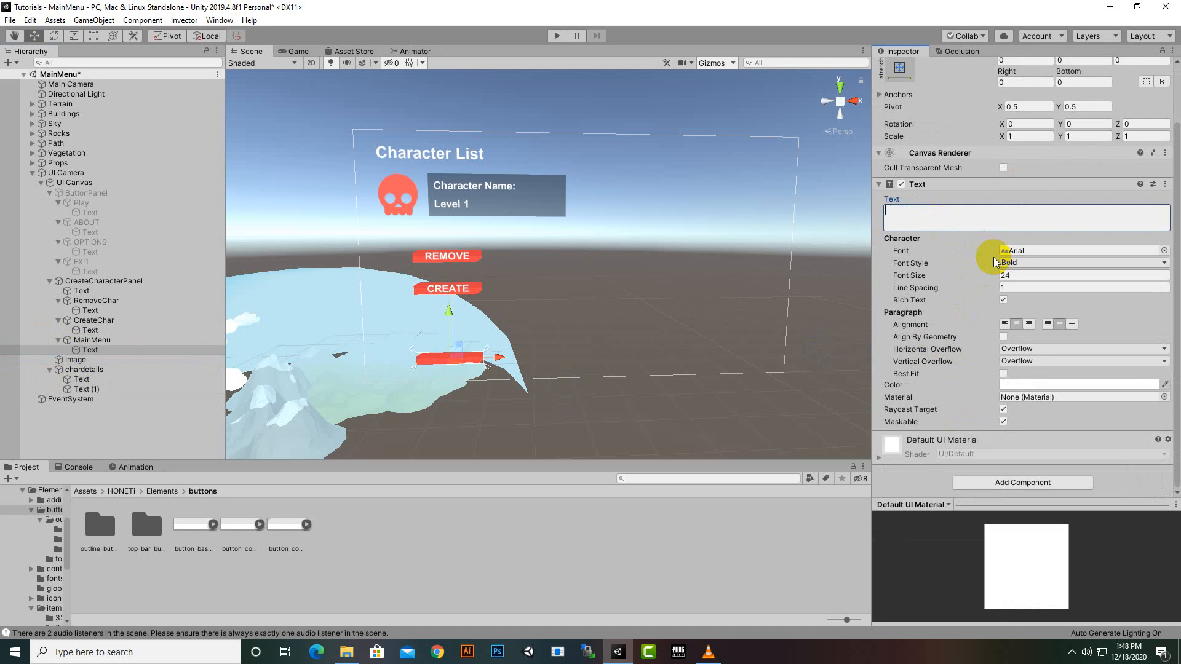
{"action": "type", "text": "BACK"}
Duplicate the MainMenu button, shift the copy horizontally to about X 366 at the panel's opposite side, and rename it Accept.
{"action": "left_click", "coordinate": [86, 339]}
{"action": "right_click_drag", "start_coordinate": [540, 369], "coordinate": [475, 419]}
{"action": "key", "text": "ctrl+d"}
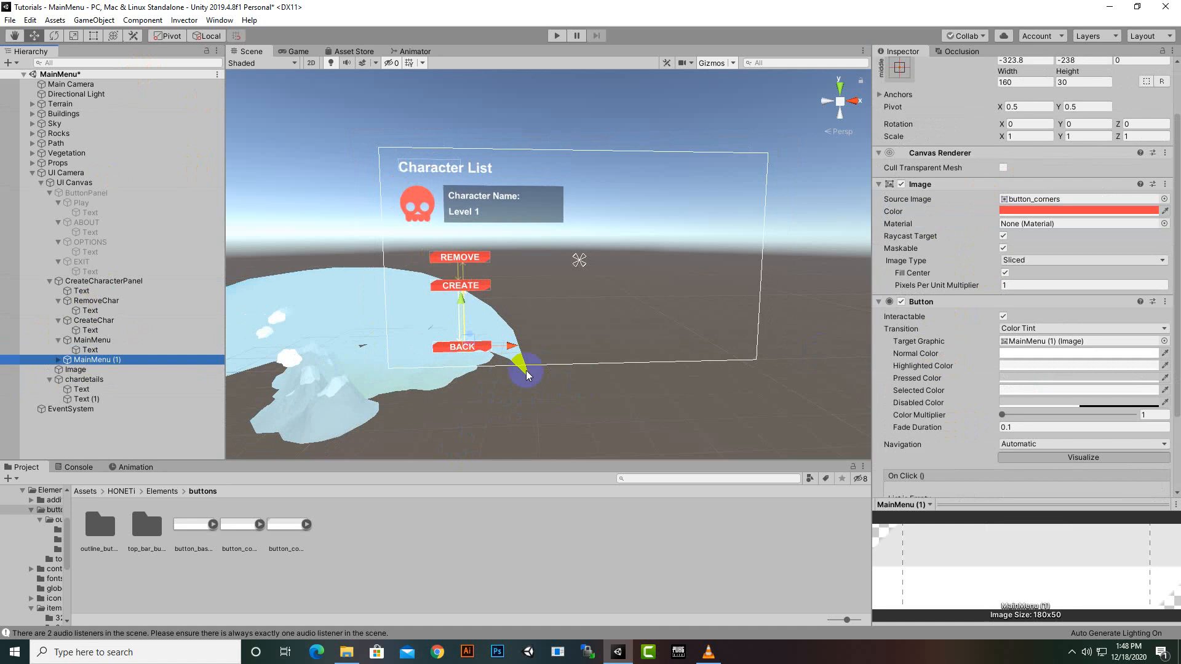
{"action": "left_click_drag", "start_coordinate": [514, 346], "coordinate": [763, 364]}
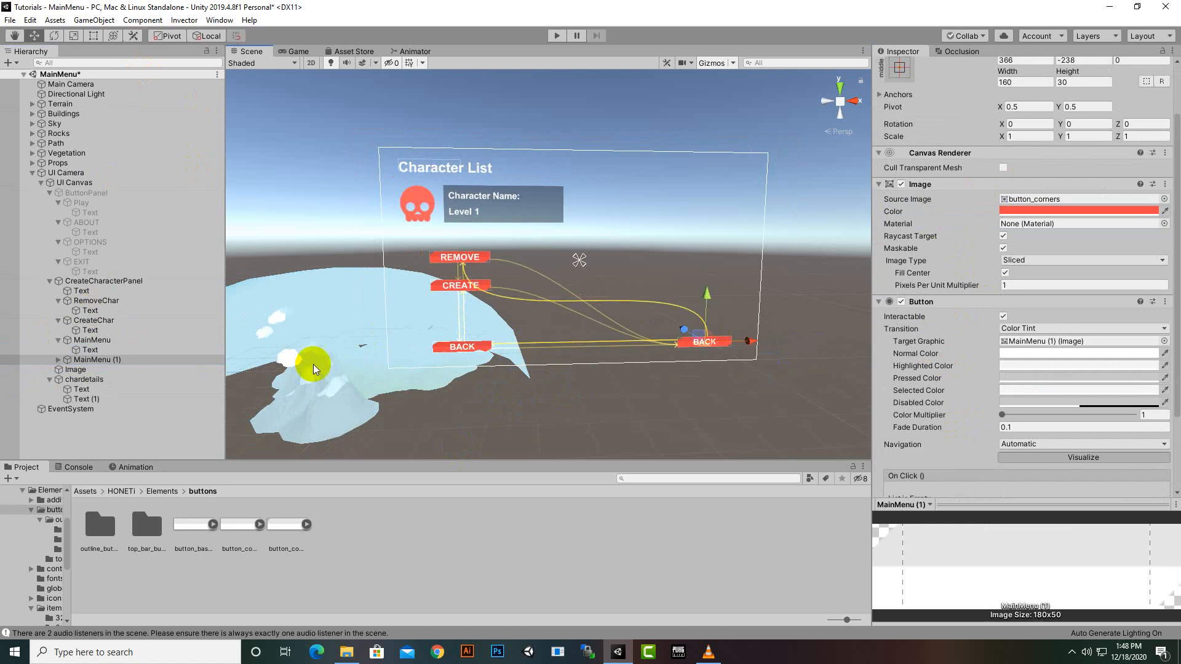
{"action": "right_click", "coordinate": [110, 363]}
{"action": "left_click", "coordinate": [131, 401]}
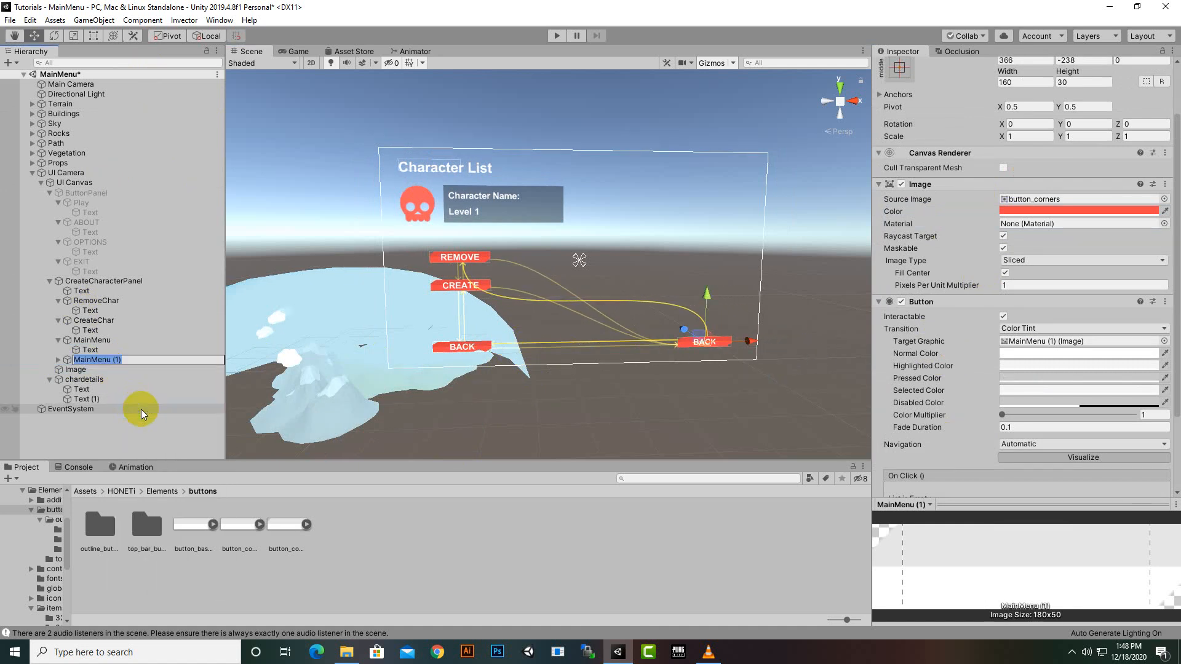
{"action": "type", "text": "Accept"}
{"action": "key", "text": "Return"}
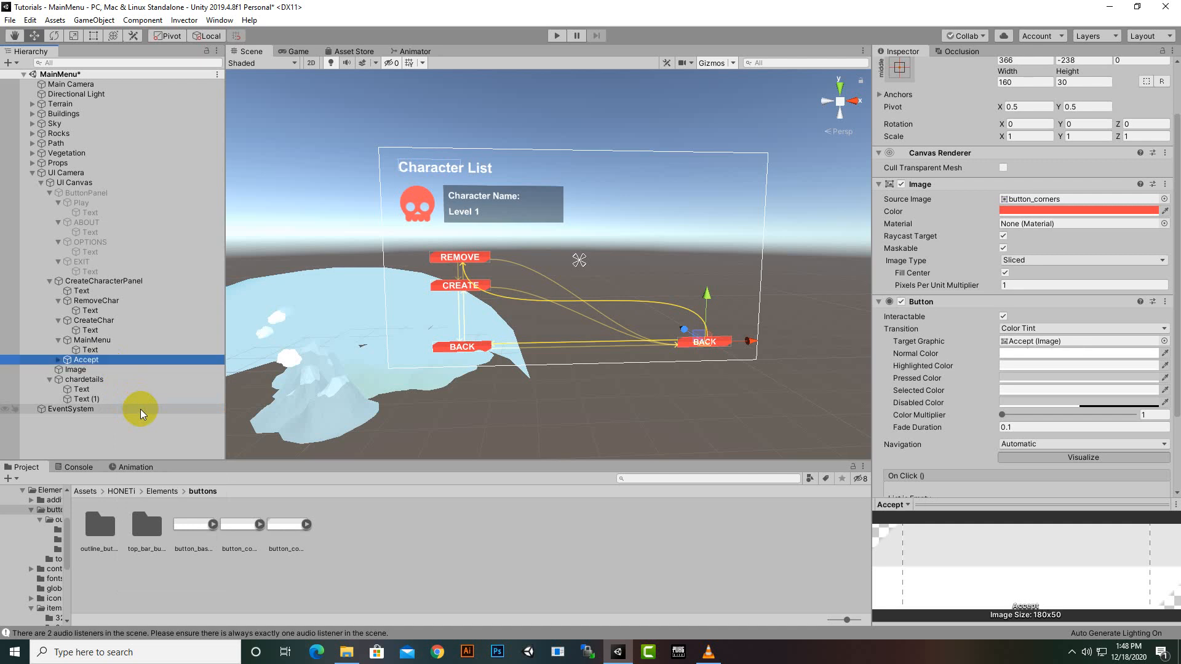
Change the Accept button's label text to "ACCEPT" and save the scene.
{"action": "left_click", "coordinate": [60, 360]}
{"action": "left_click", "coordinate": [90, 369]}
{"action": "left_click", "coordinate": [941, 215]}
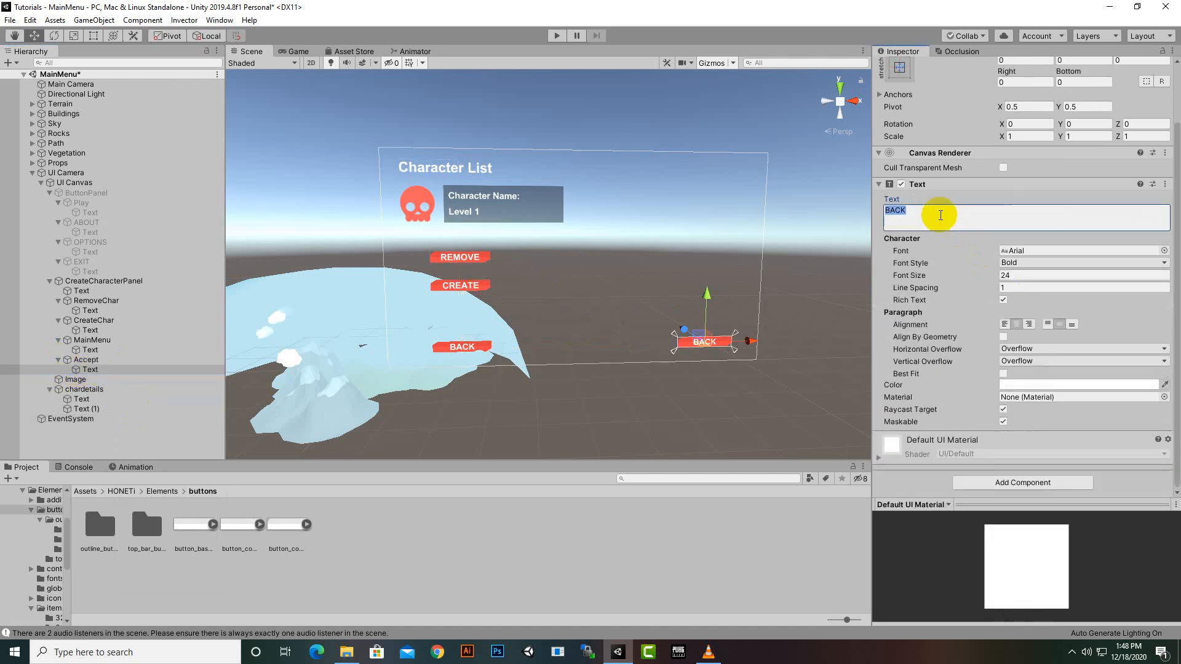
{"action": "type", "text": "ACCEPT"}
{"action": "key", "text": "ctrl+s"}
Move the skull Image, chardetails and its two text objects together directly under CreateCharacterPanel.
{"action": "left_click", "coordinate": [49, 281]}
{"action": "left_click", "coordinate": [83, 292]}
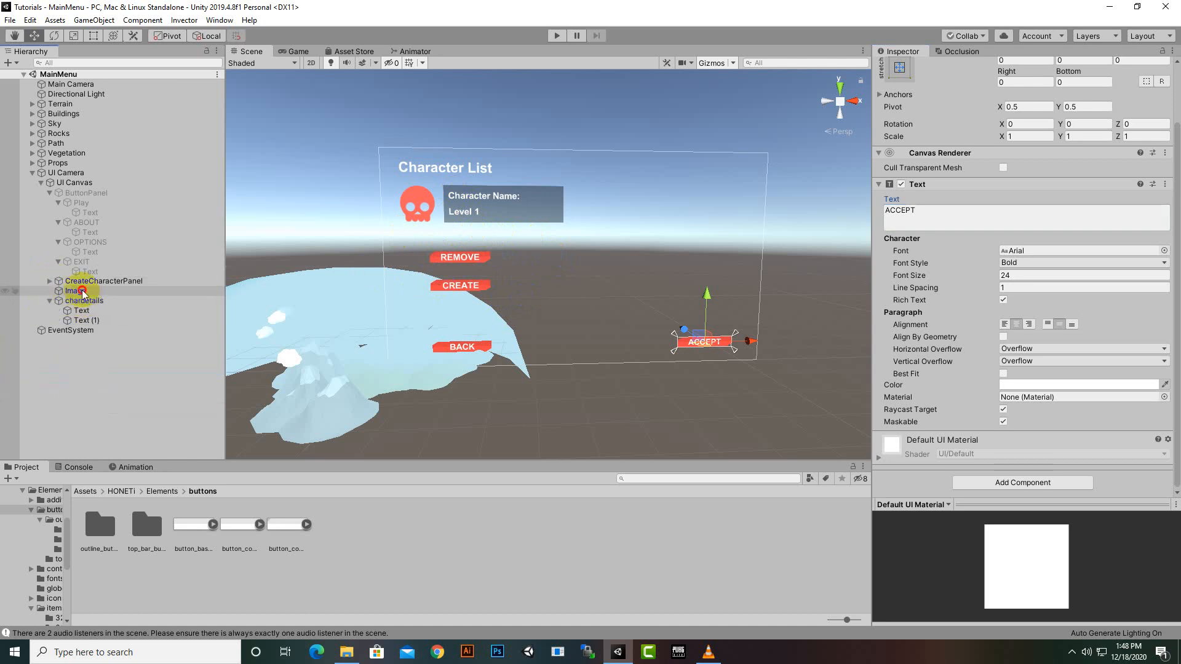
{"action": "left_click", "coordinate": [83, 301], "text": "ctrl"}
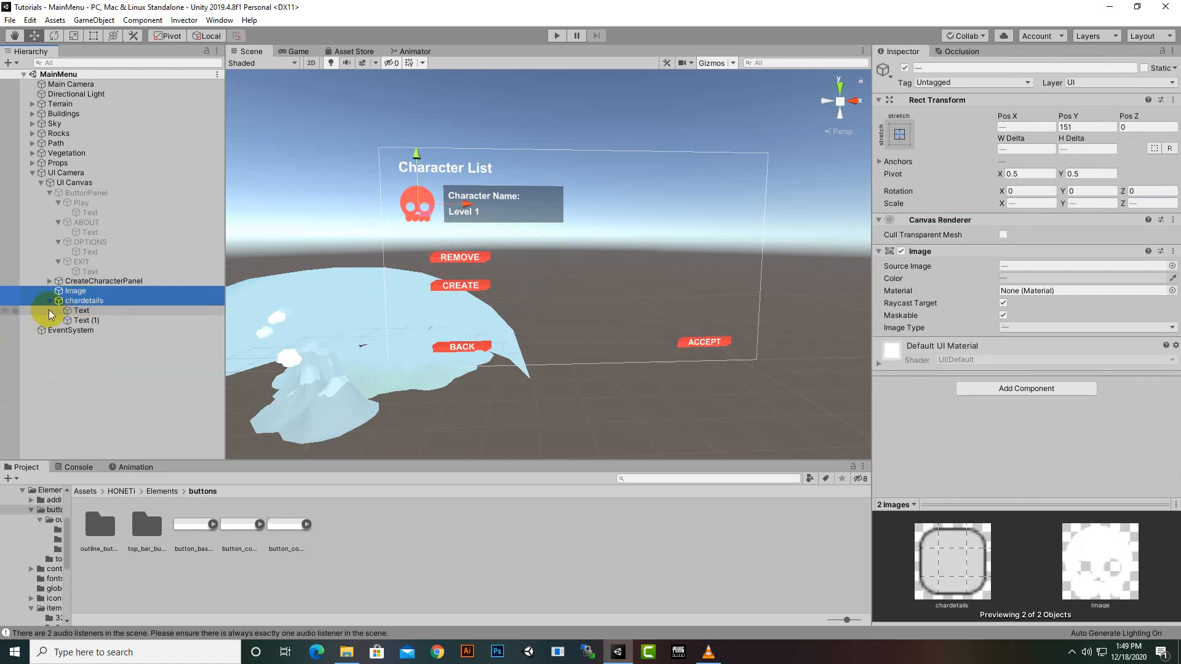
{"action": "left_click", "coordinate": [81, 311], "text": "ctrl"}
{"action": "left_click", "coordinate": [86, 321], "text": "ctrl"}
{"action": "left_click_drag", "start_coordinate": [82, 301], "coordinate": [93, 281]}
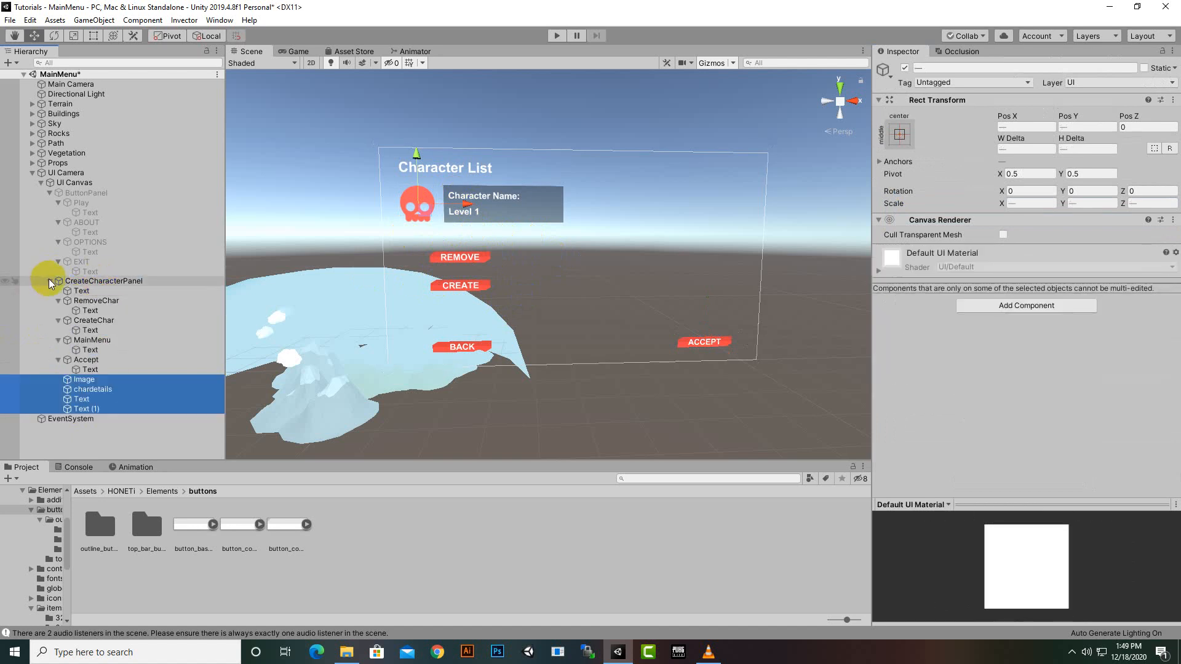
{"action": "left_click", "coordinate": [50, 282]}
Save the scene and deactivate CreateCharacterPanel.
{"action": "left_click", "coordinate": [92, 282]}
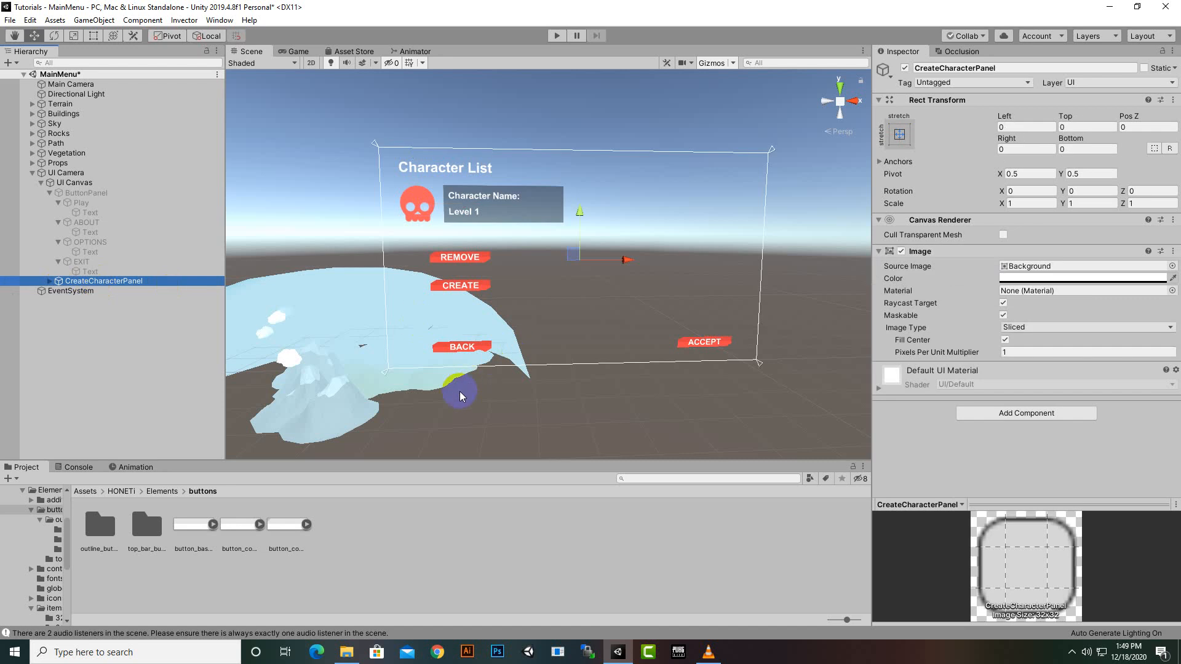
{"action": "left_click", "coordinate": [439, 348]}
{"action": "key", "text": "ctrl+s"}
{"action": "left_click", "coordinate": [905, 68]}
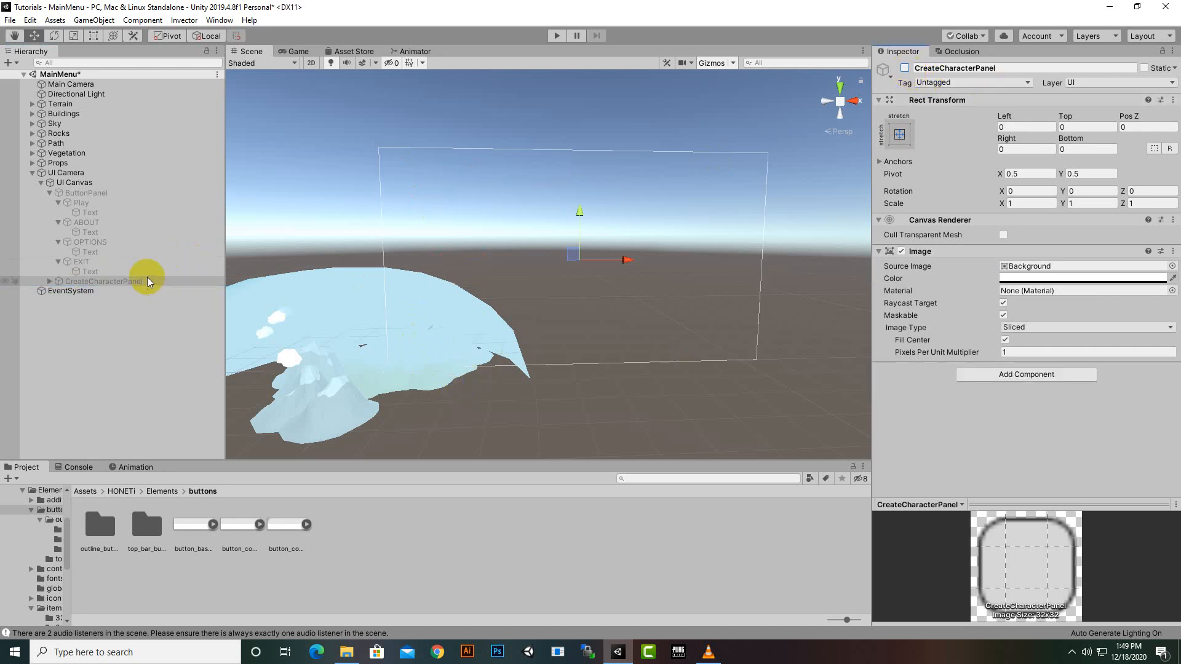
{"action": "left_click", "coordinate": [49, 193]}
Add a new UI Panel under UI Canvas and rename it SelectCharPanel.
{"action": "right_click", "coordinate": [61, 184]}
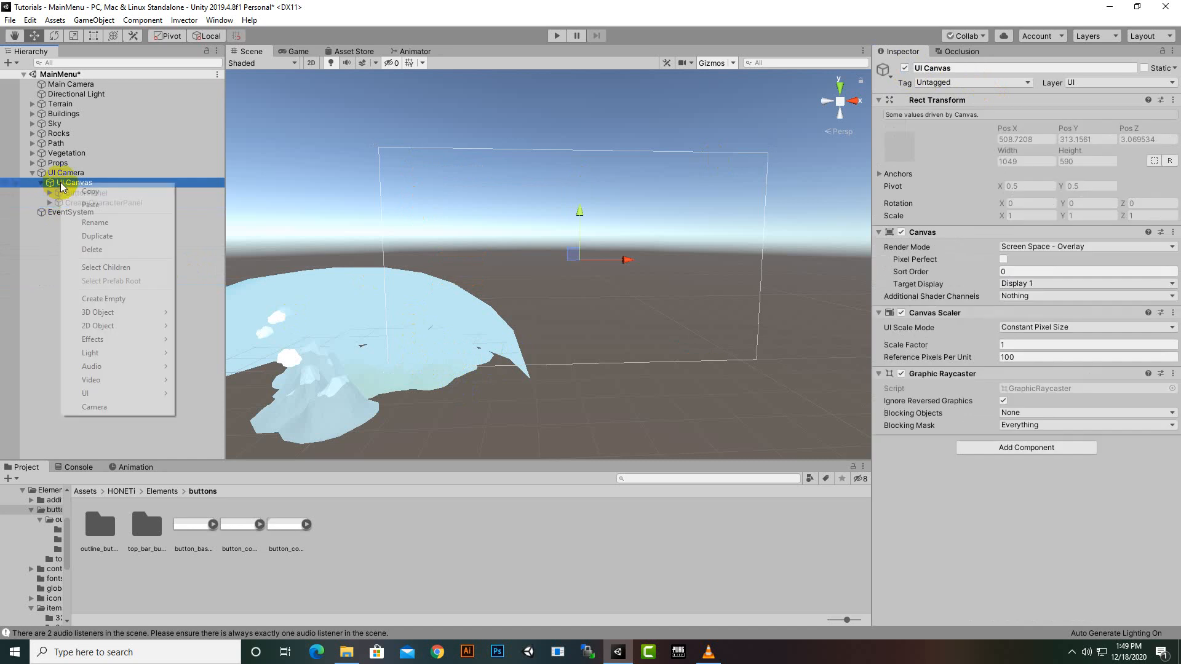
{"action": "mouse_move", "coordinate": [105, 393]}
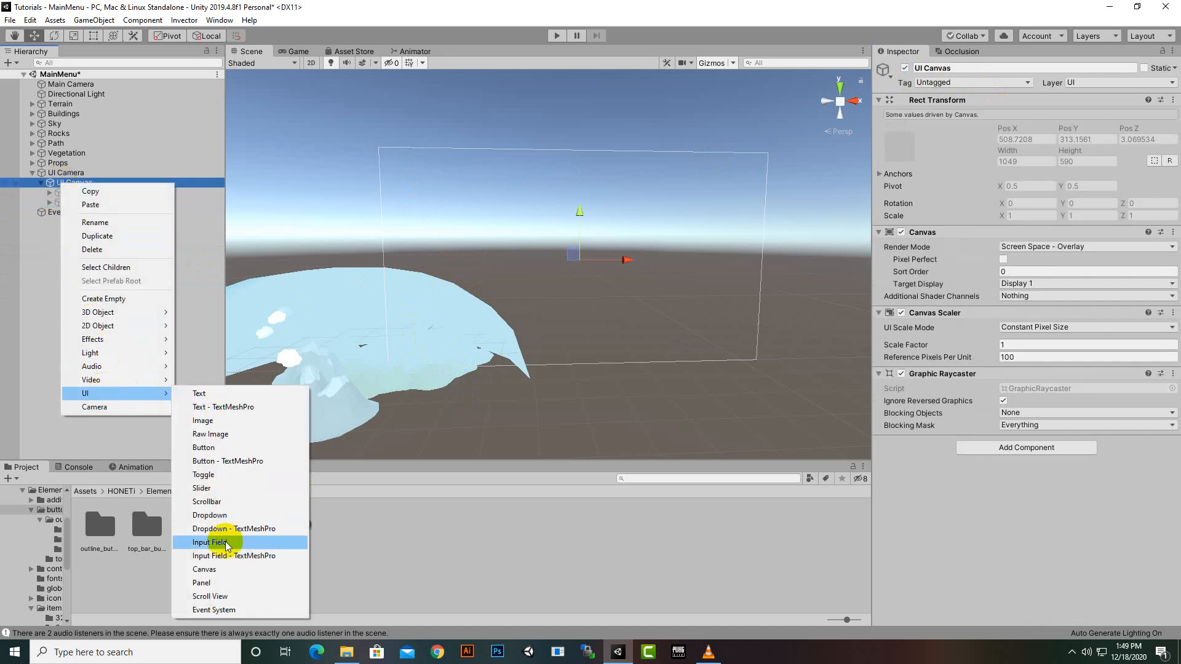
{"action": "left_click", "coordinate": [203, 582]}
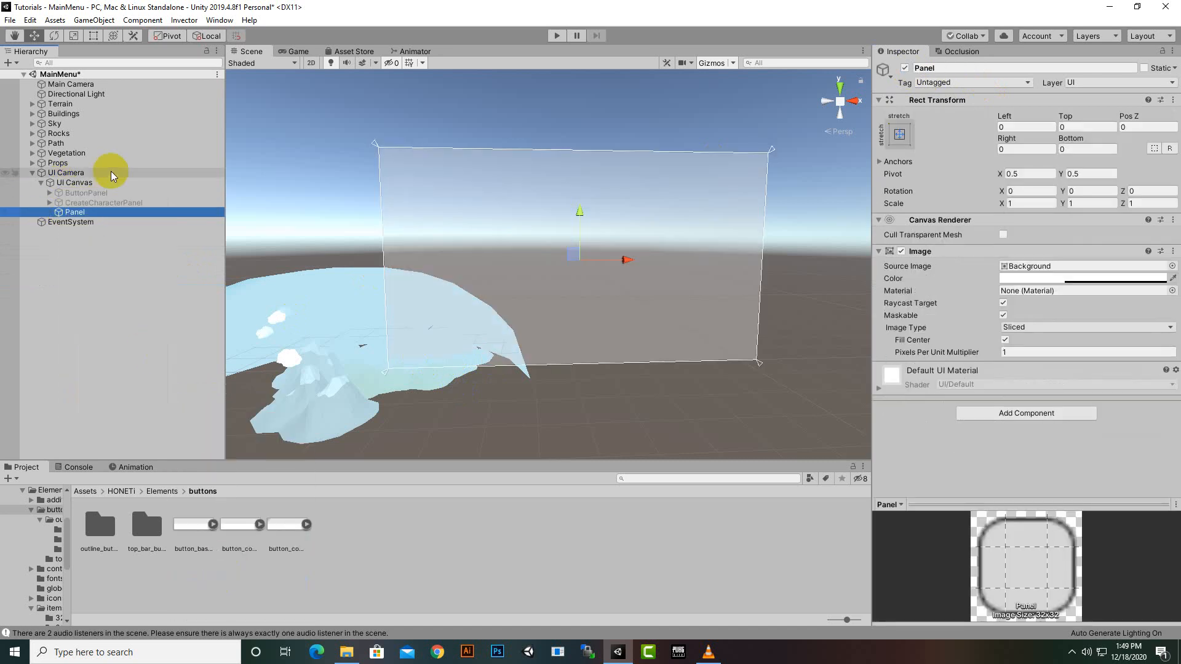
{"action": "right_click", "coordinate": [85, 216]}
{"action": "left_click", "coordinate": [101, 256]}
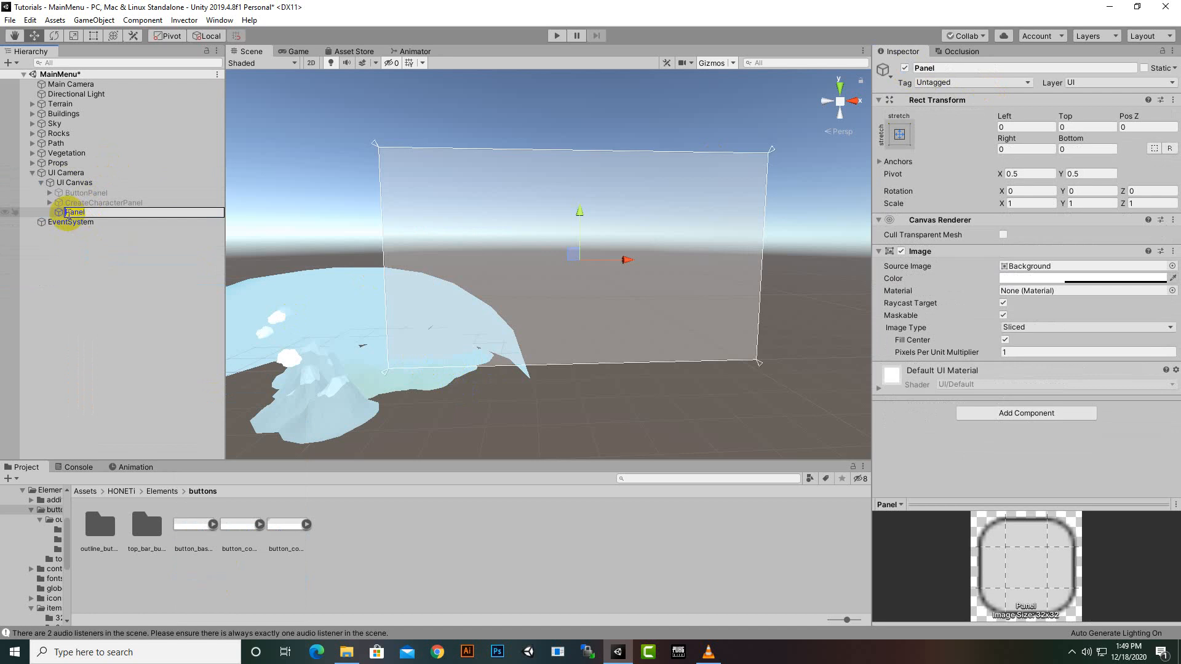
{"action": "type", "text": "Sele"}
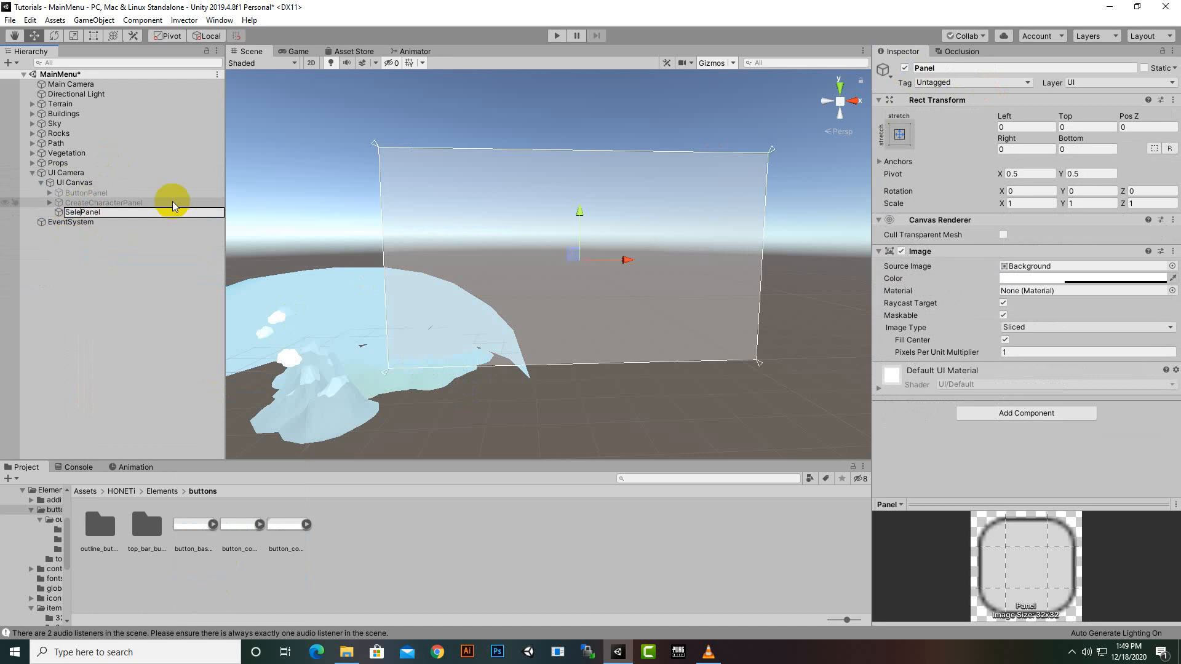
{"action": "type", "text": "ctChar"}
{"action": "key", "text": "Return"}
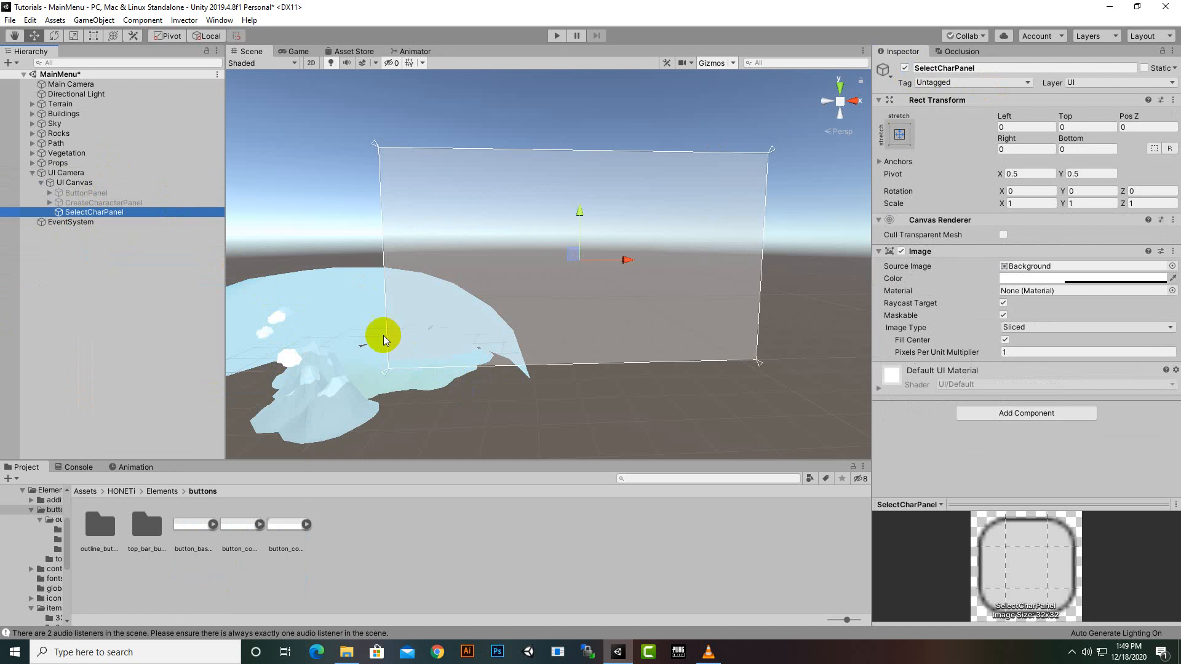
Make the SelectCharPanel's image color fully transparent.
{"action": "left_click", "coordinate": [1121, 278]}
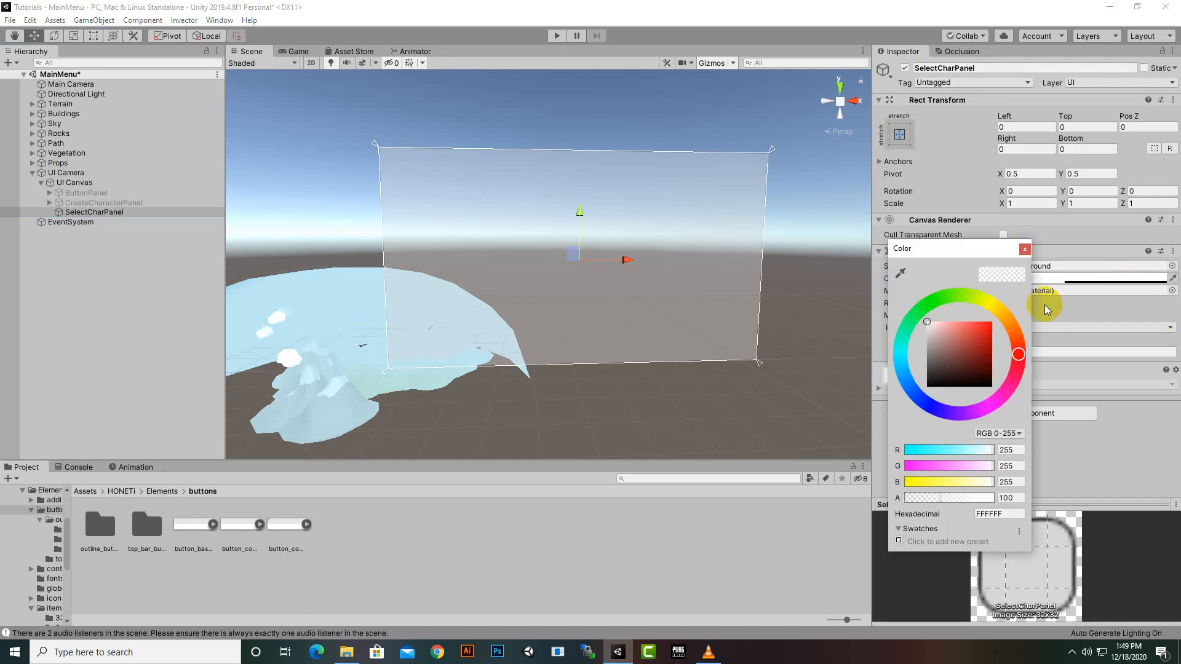
{"action": "left_click_drag", "start_coordinate": [929, 504], "coordinate": [905, 492]}
{"action": "left_click", "coordinate": [1025, 249]}
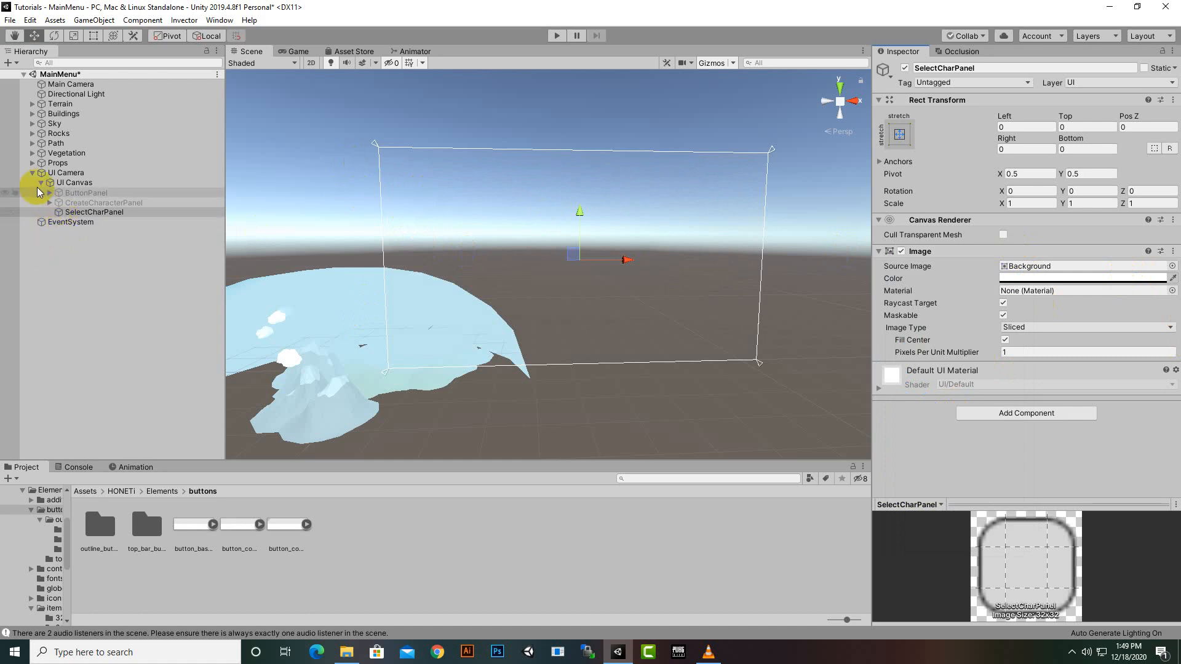
Add a UI Text object under UI Canvas reading "Create Character" and color it white (FFFFFF).
{"action": "left_click", "coordinate": [63, 183]}
{"action": "right_click", "coordinate": [63, 182]}
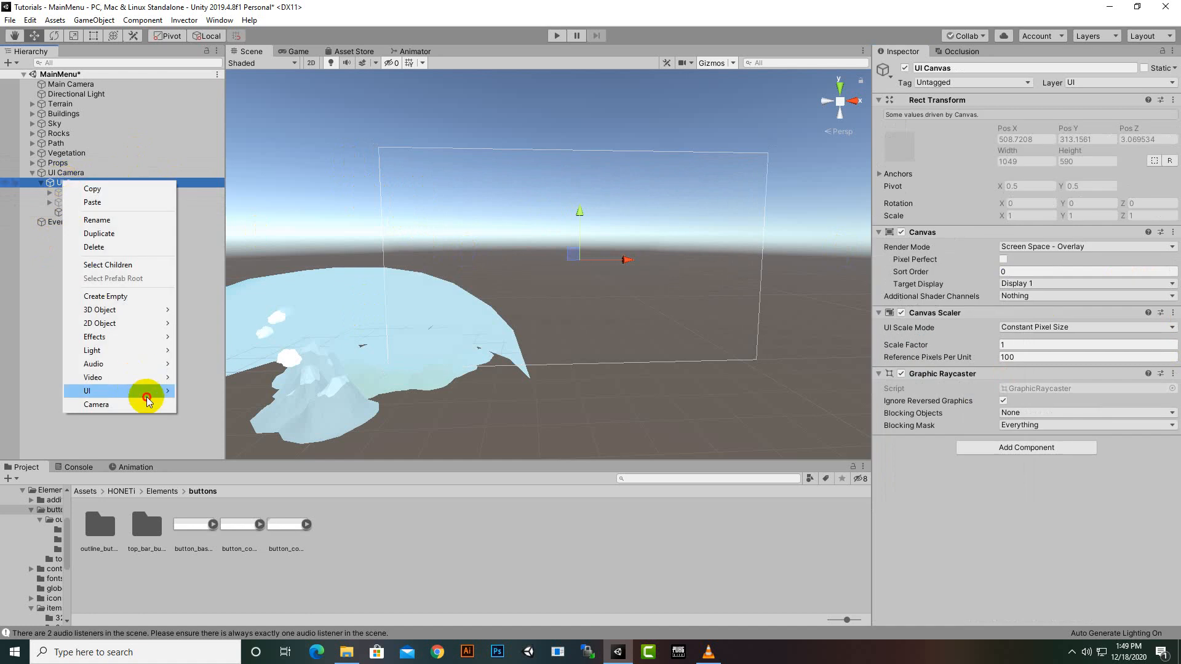
{"action": "mouse_move", "coordinate": [146, 392]}
{"action": "left_click", "coordinate": [233, 392]}
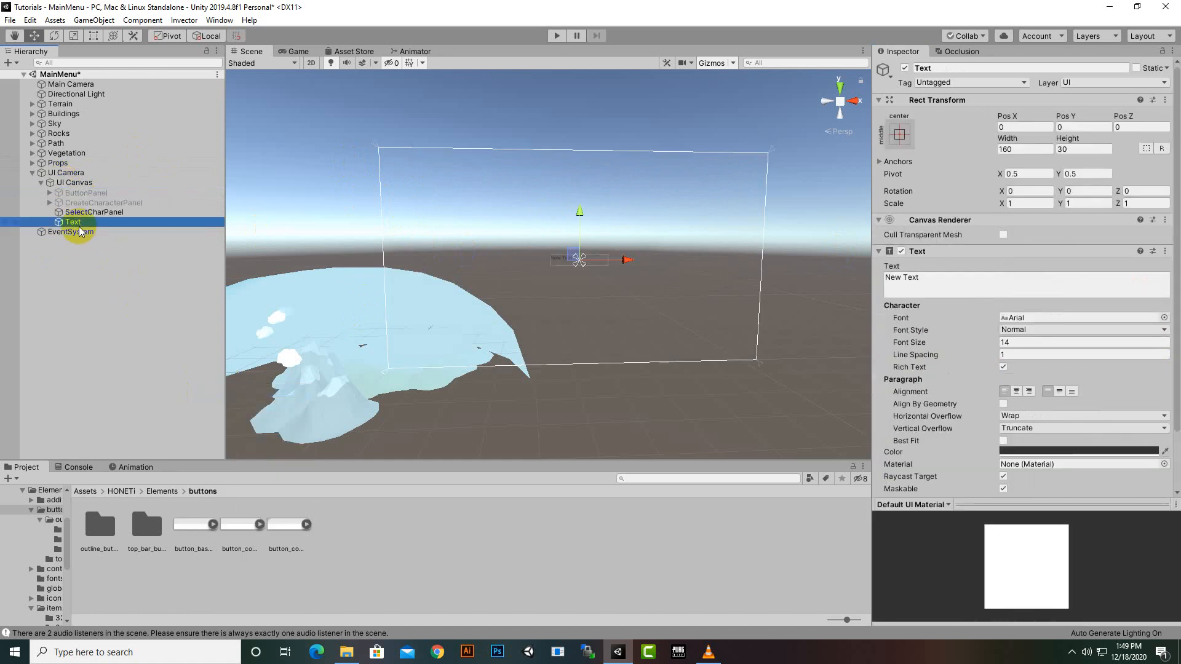
{"action": "left_click", "coordinate": [951, 285]}
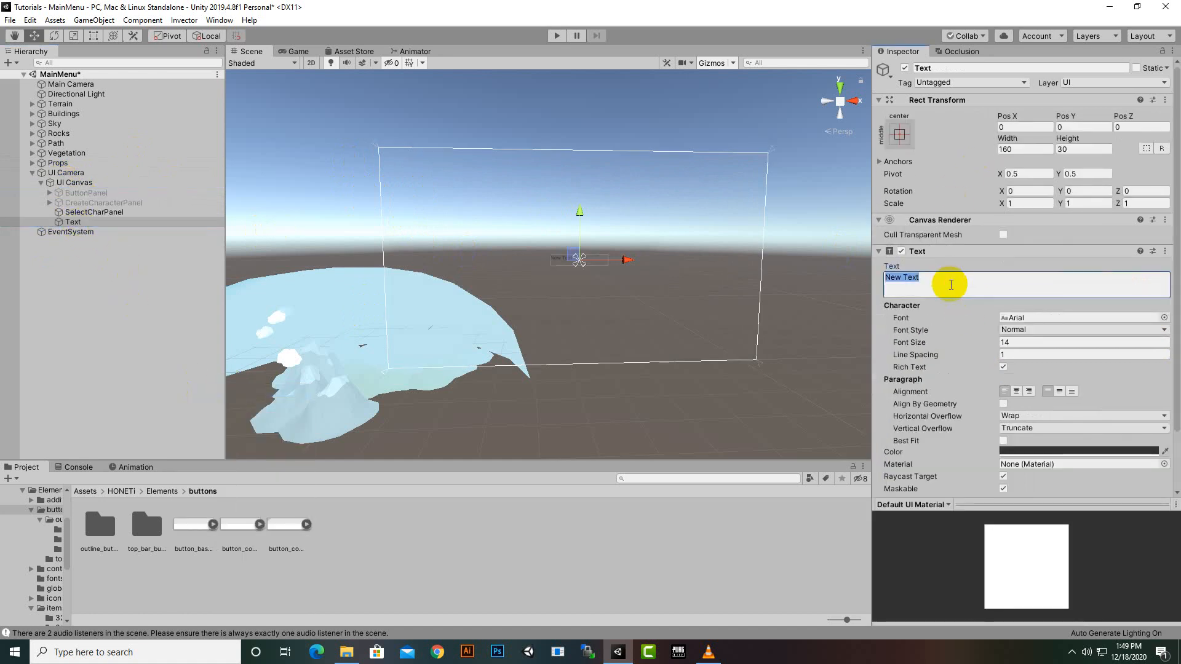
{"action": "type", "text": "Create Chja"}
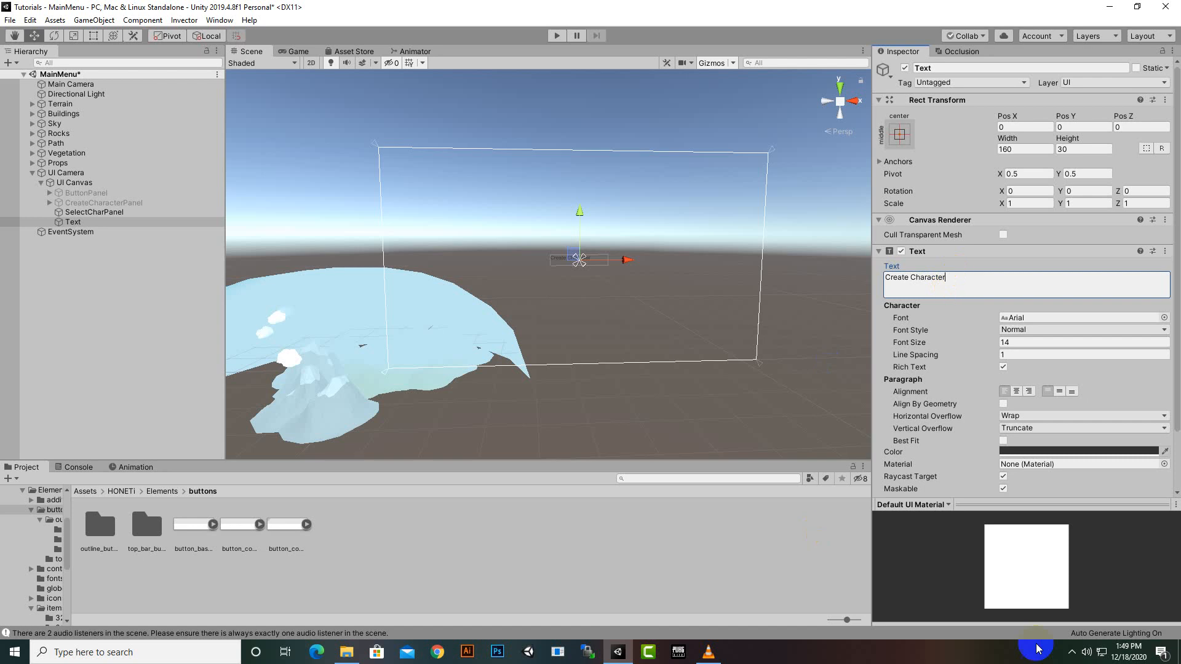
{"action": "left_click", "coordinate": [1021, 452]}
{"action": "left_click", "coordinate": [927, 322]}
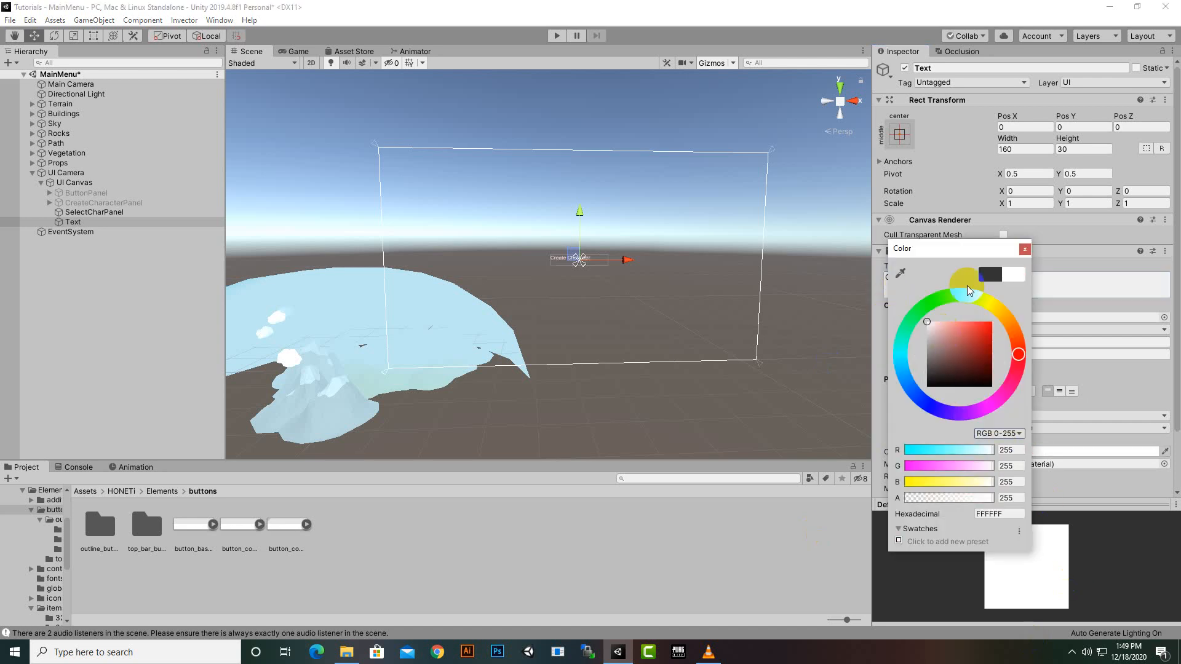
{"action": "left_click", "coordinate": [1022, 249]}
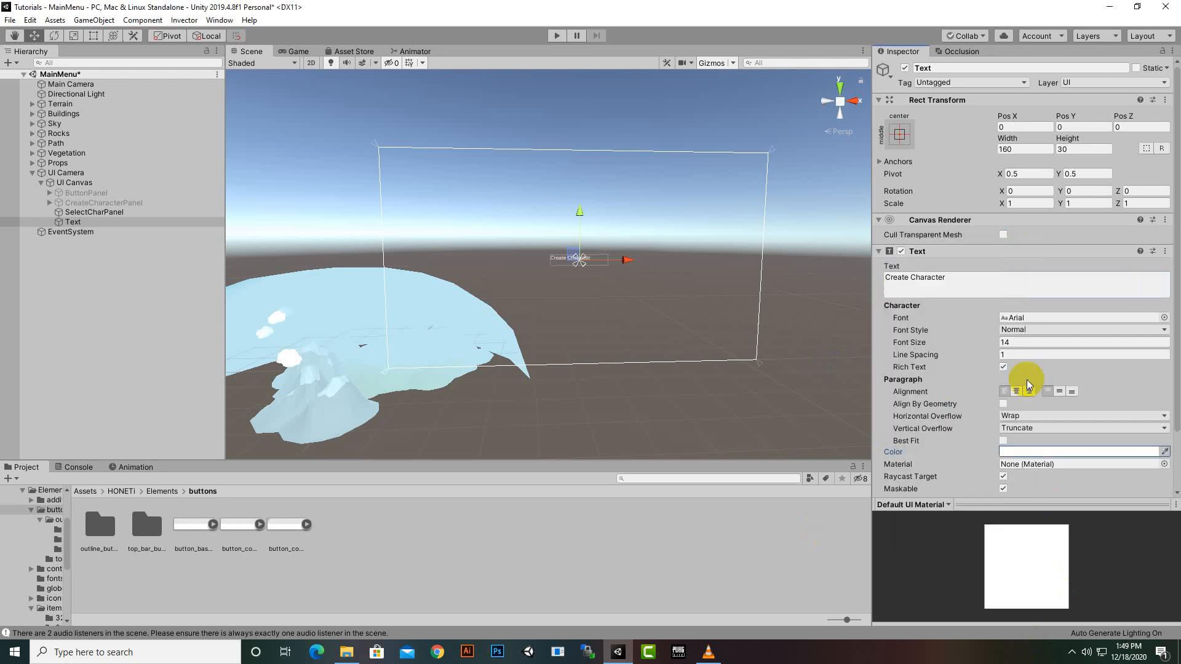
Set the Create Character text's horizontal and vertical overflow to Overflow and its font size to 36.
{"action": "left_click", "coordinate": [1068, 416]}
{"action": "left_click", "coordinate": [1038, 442]}
{"action": "left_click", "coordinate": [1043, 428]}
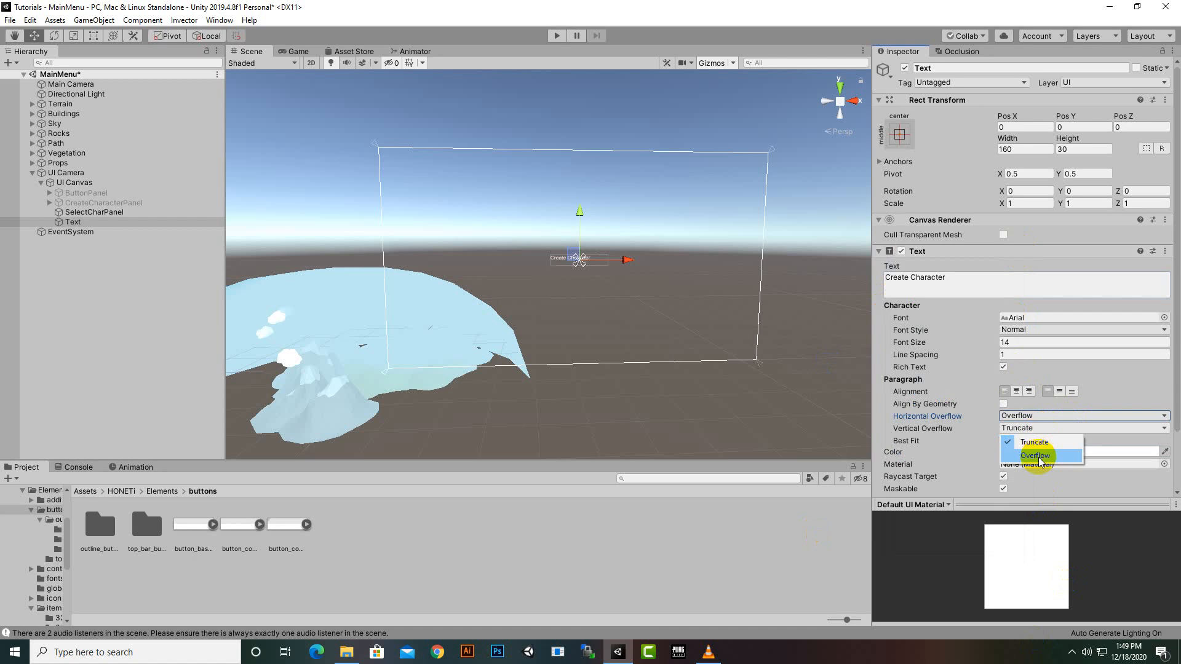
{"action": "left_click", "coordinate": [1040, 456]}
{"action": "left_click", "coordinate": [1026, 342]}
{"action": "type", "text": "36"}
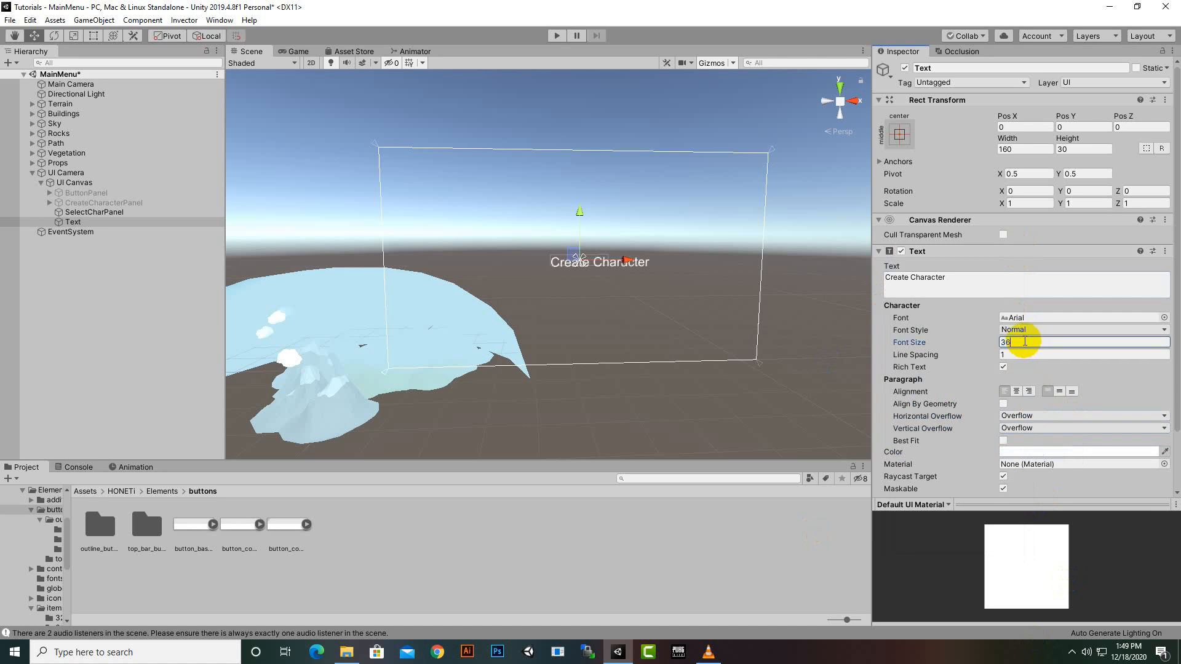
Move the Create Character text to the canvas's upper-left corner, about X -412, Y 242, and make it bold.
{"action": "left_click_drag", "start_coordinate": [577, 217], "coordinate": [591, 130]}
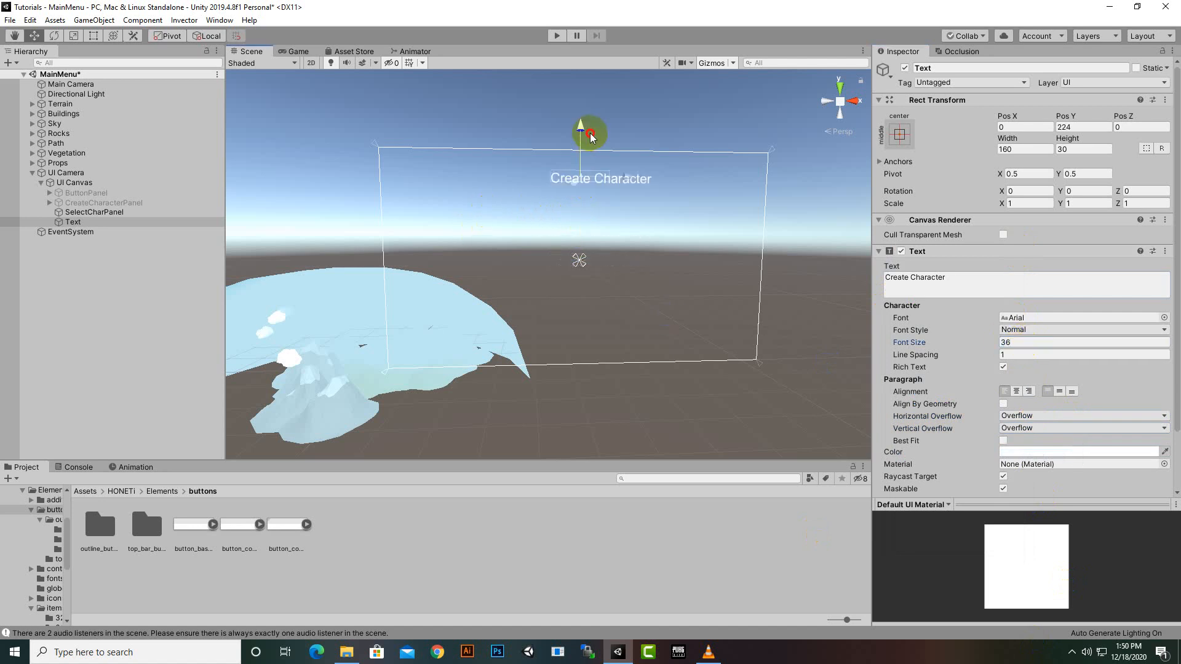
{"action": "left_click_drag", "start_coordinate": [622, 178], "coordinate": [462, 198]}
{"action": "left_click", "coordinate": [1032, 331]}
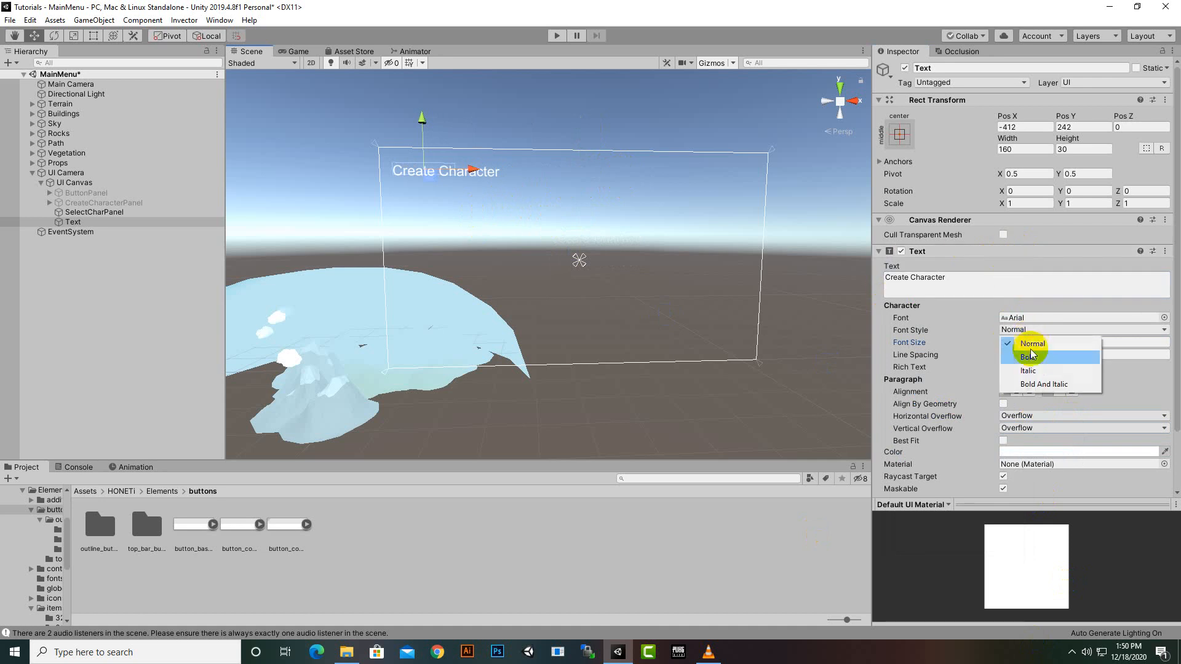
{"action": "left_click", "coordinate": [1031, 355]}
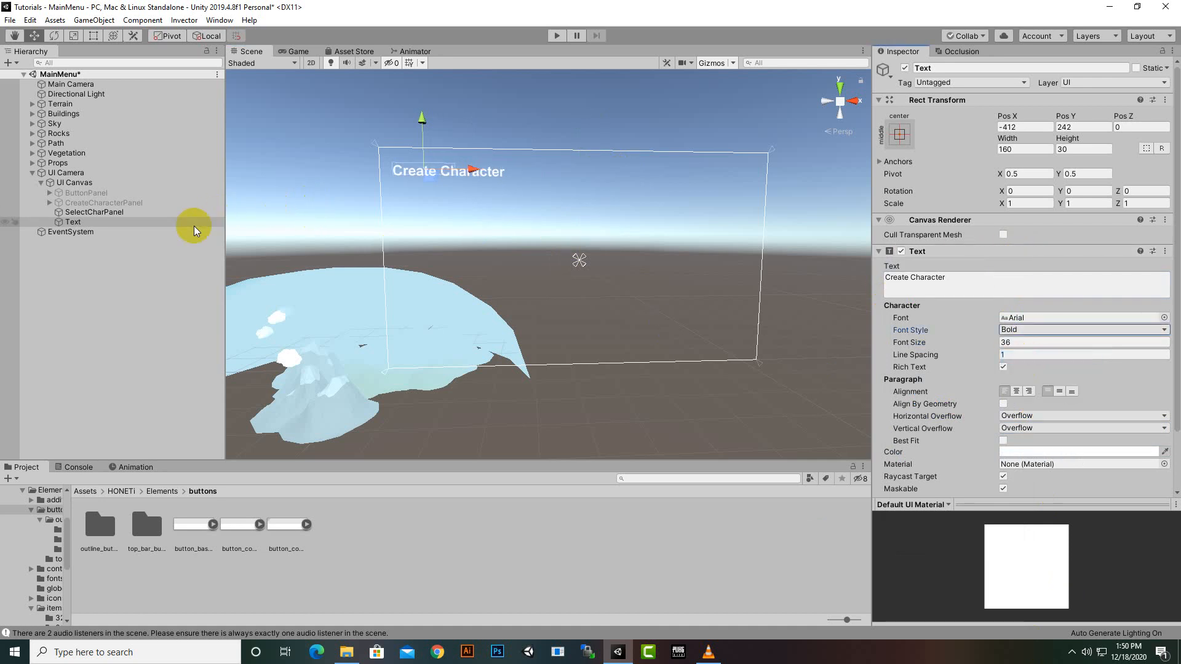
Add a UI Input Field under UI Canvas and place it just below the Create Character title, at about X -374, Y 186.
{"action": "left_click", "coordinate": [69, 183]}
{"action": "right_click", "coordinate": [70, 183]}
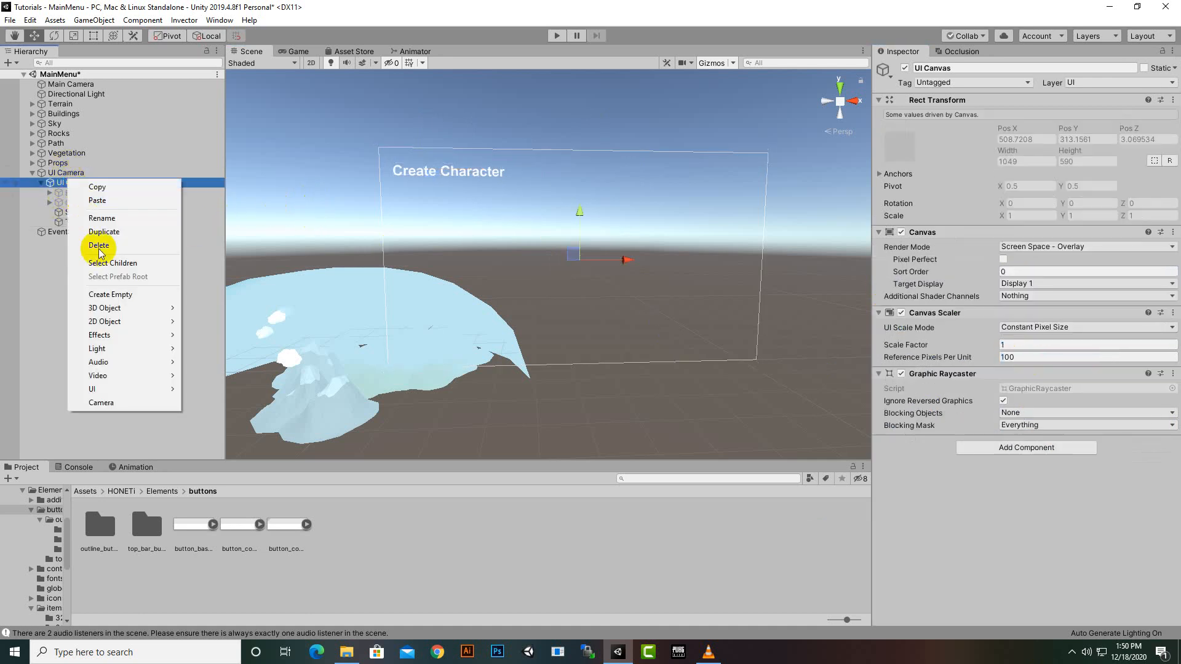
{"action": "mouse_move", "coordinate": [118, 309]}
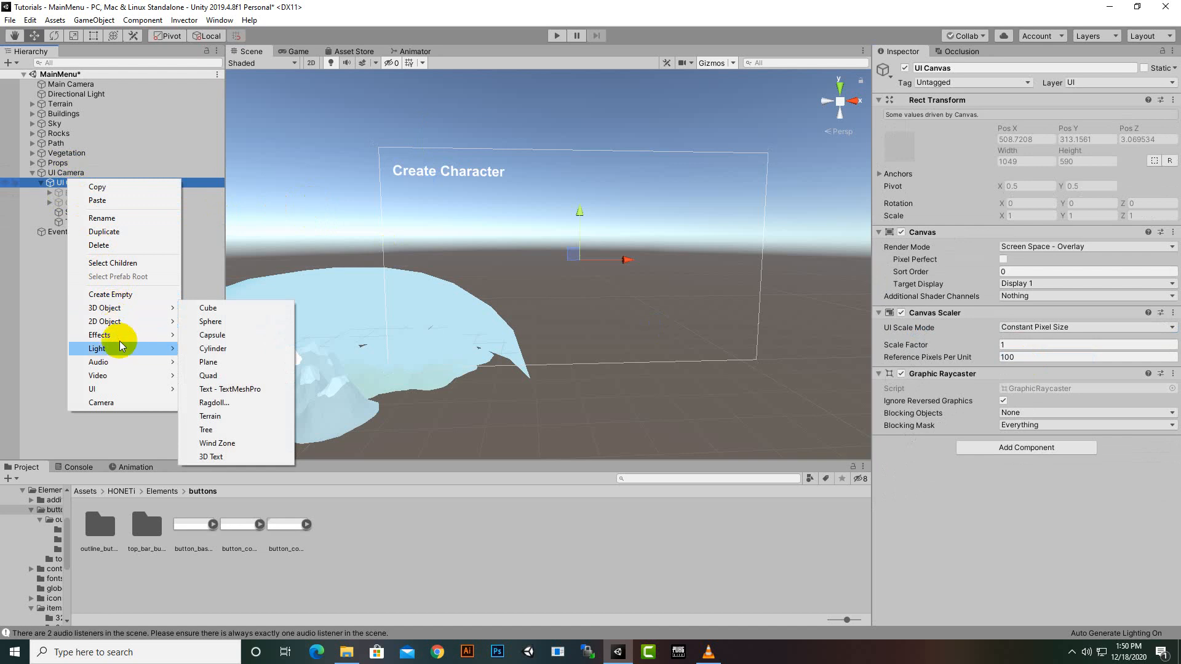
{"action": "mouse_move", "coordinate": [117, 390]}
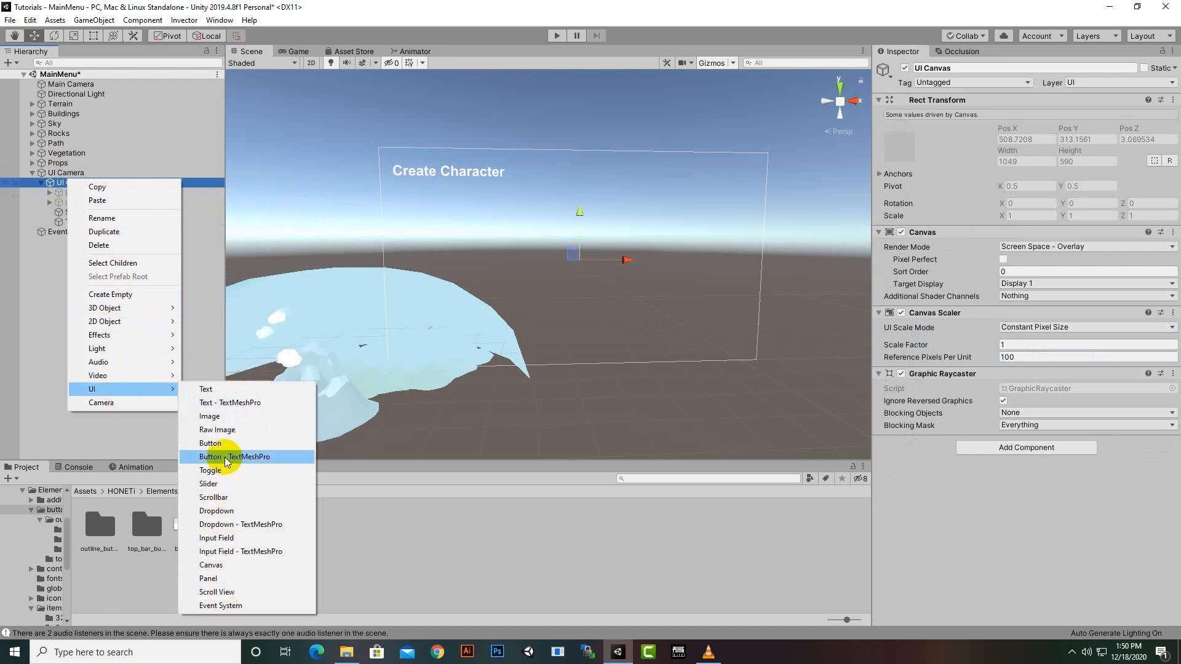
{"action": "left_click", "coordinate": [212, 539]}
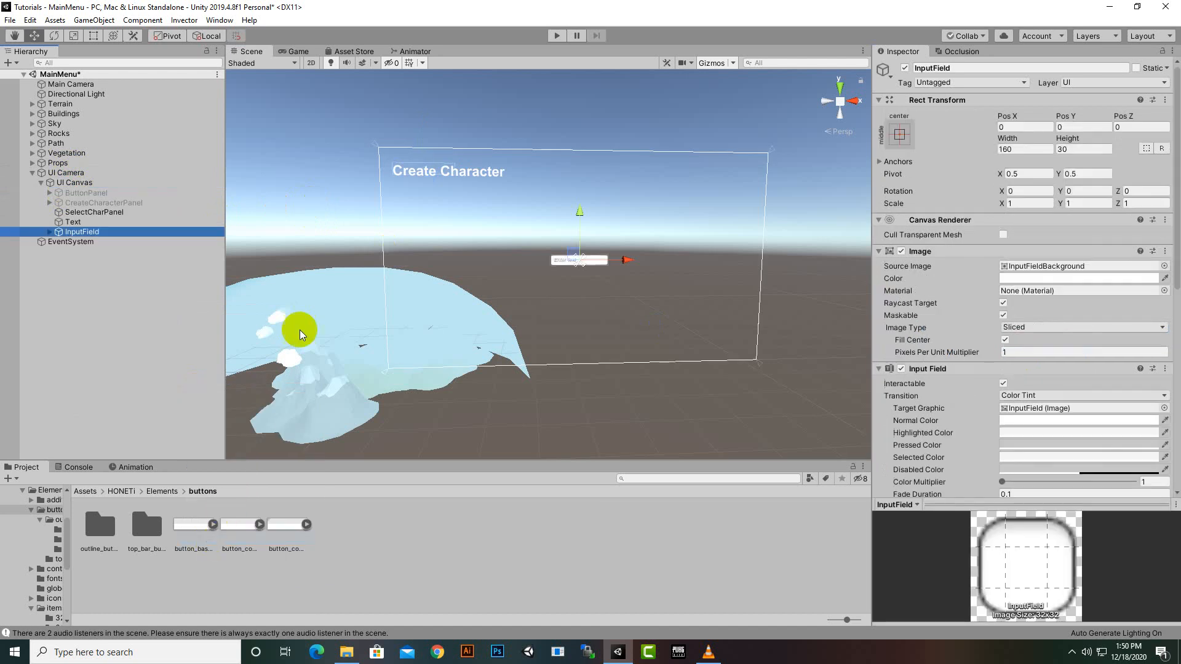
{"action": "left_click_drag", "start_coordinate": [628, 259], "coordinate": [498, 296]}
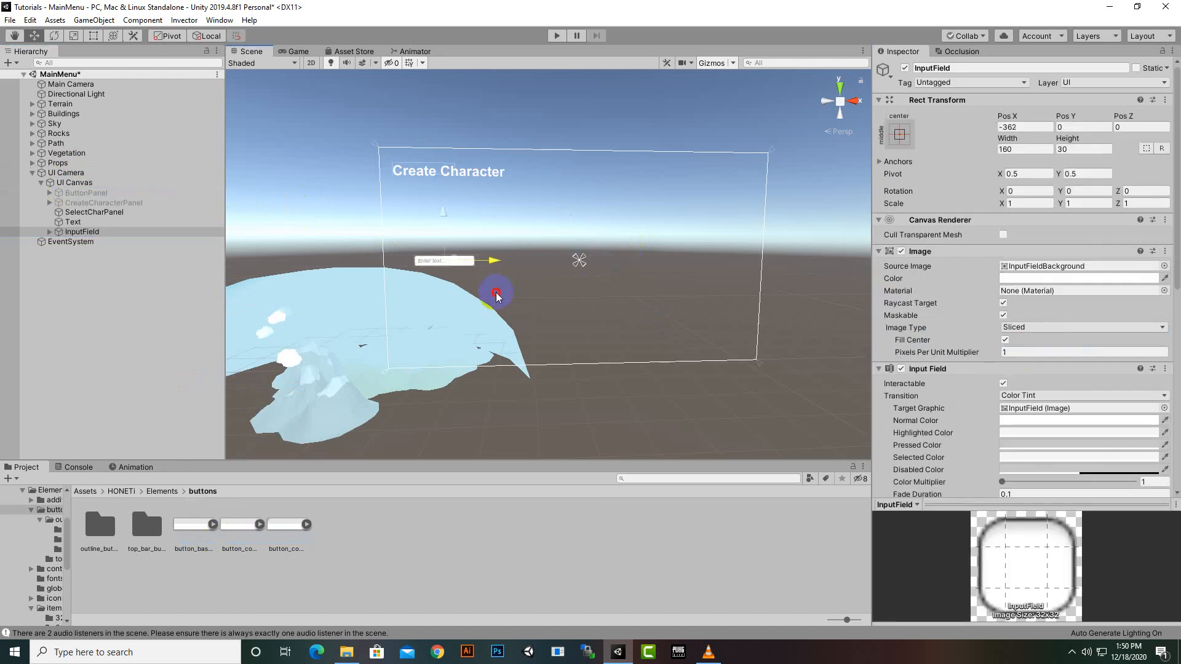
{"action": "left_click_drag", "start_coordinate": [444, 214], "coordinate": [440, 145]}
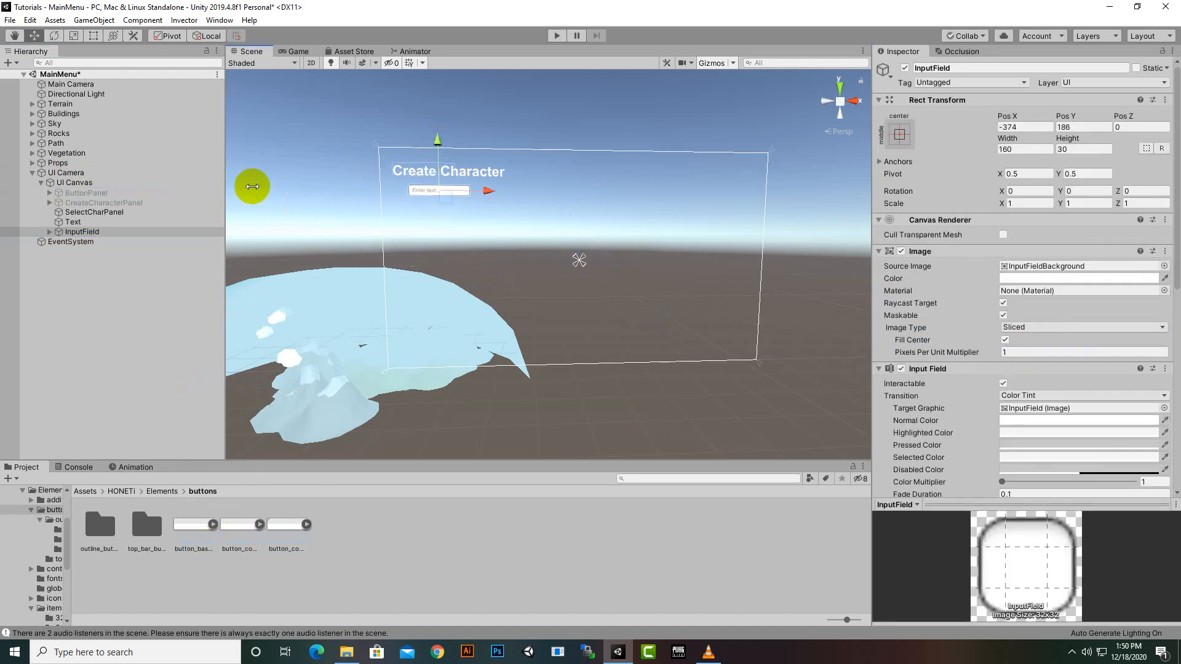
Change the InputField's image color to light grey (BEBEBE).
{"action": "left_click", "coordinate": [1012, 279]}
{"action": "mouse_move", "coordinate": [961, 352]}
{"action": "left_mouse_down"}
{"action": "mouse_move", "coordinate": [912, 363]}
{"action": "mouse_move", "coordinate": [909, 342]}
{"action": "left_mouse_up"}
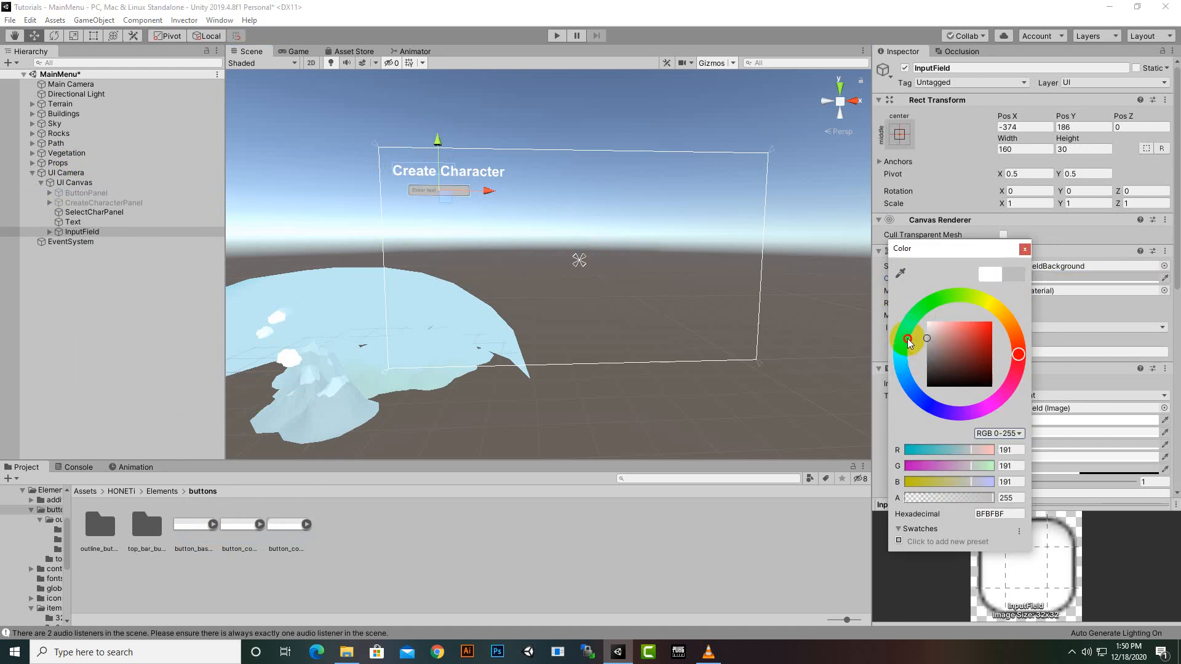
{"action": "left_click", "coordinate": [1025, 250]}
Center-align the InputField's child Text and set its color to white (FFFFFF).
{"action": "key", "text": "f"}
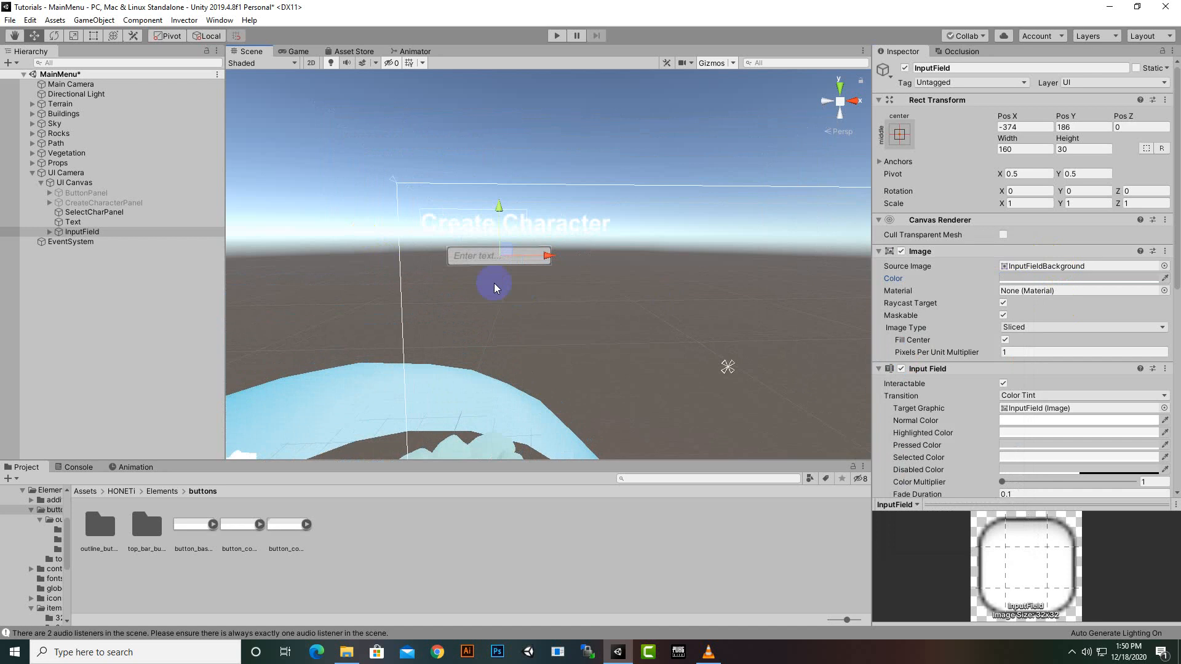
{"action": "left_click", "coordinate": [49, 232]}
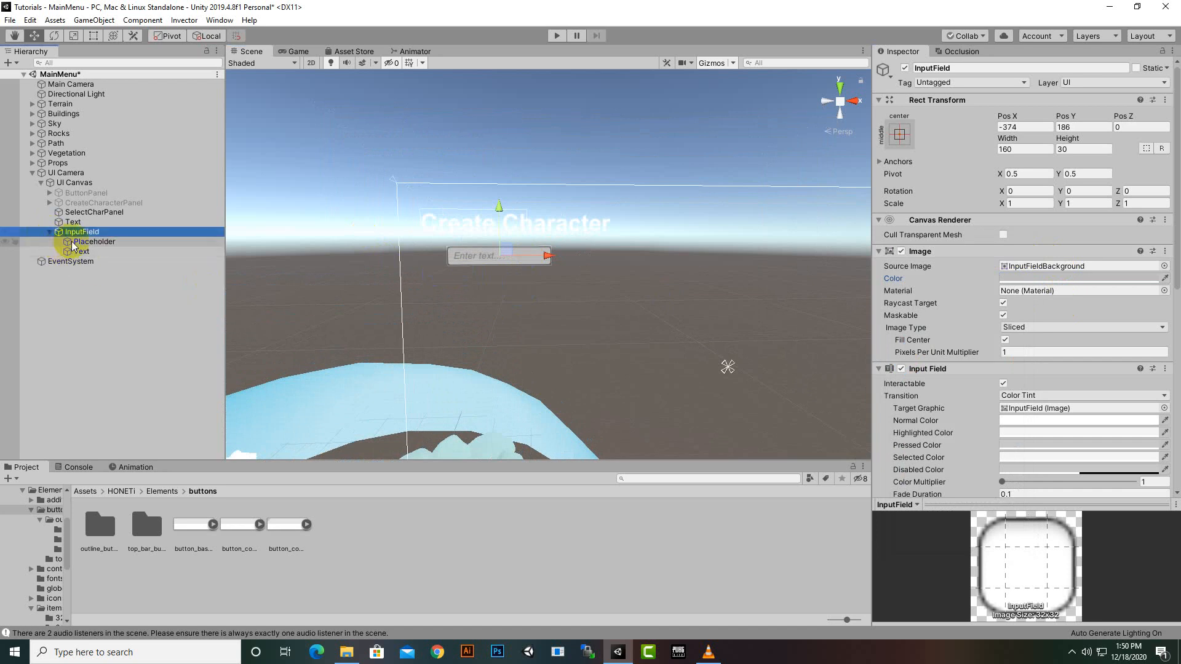
{"action": "left_click", "coordinate": [83, 252]}
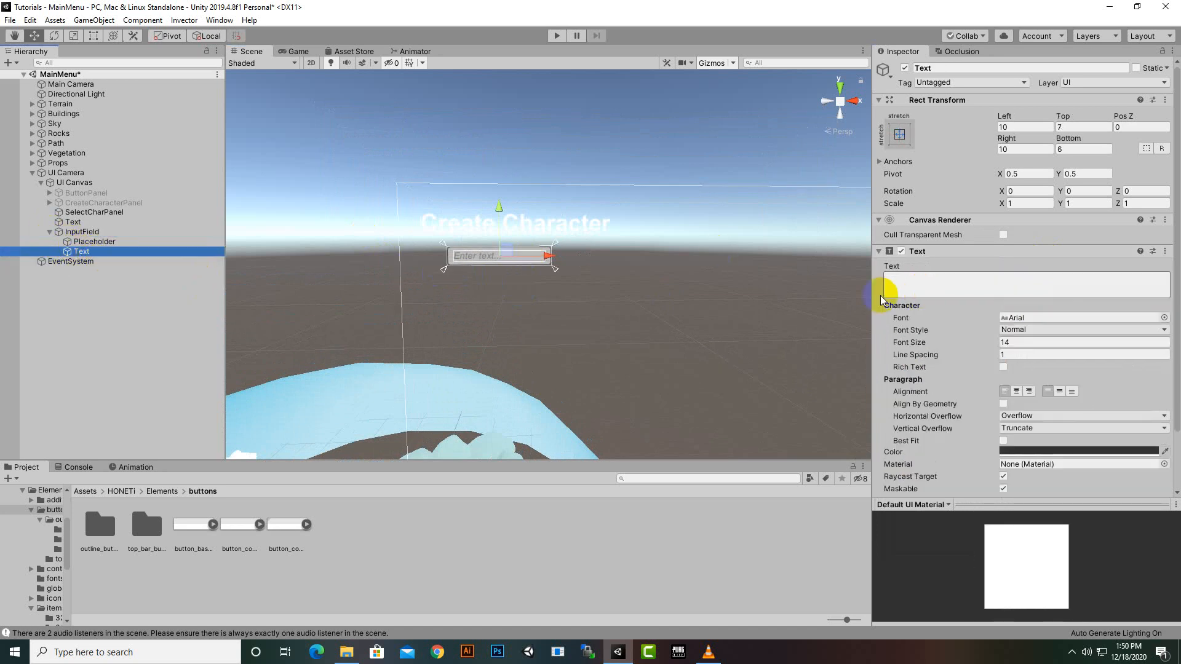
{"action": "left_click", "coordinate": [124, 241]}
{"action": "left_click", "coordinate": [82, 251]}
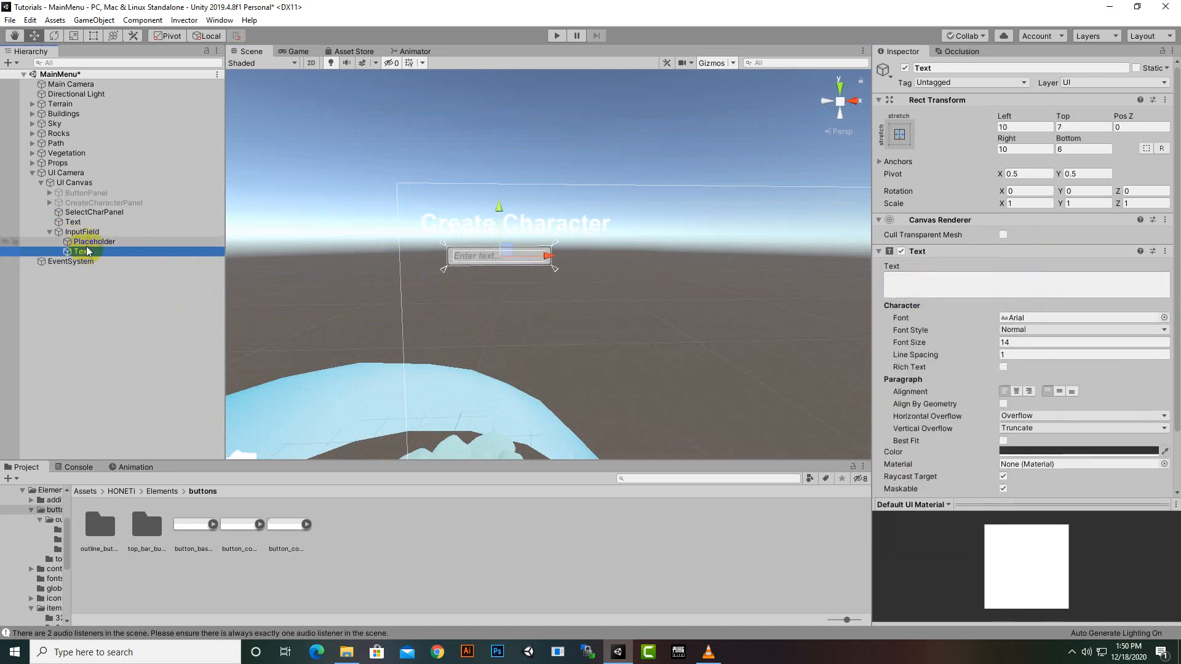
{"action": "left_click", "coordinate": [1021, 392]}
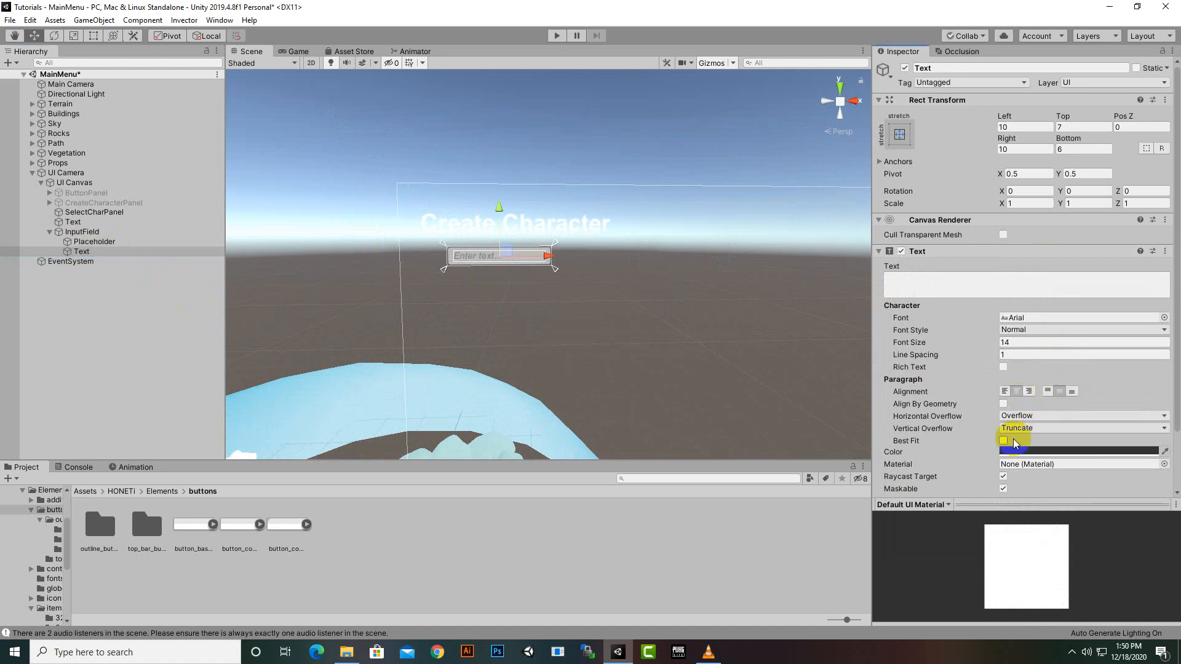
{"action": "left_click", "coordinate": [1025, 452]}
{"action": "left_click", "coordinate": [958, 350]}
{"action": "left_click_drag", "start_coordinate": [915, 316], "coordinate": [867, 308]}
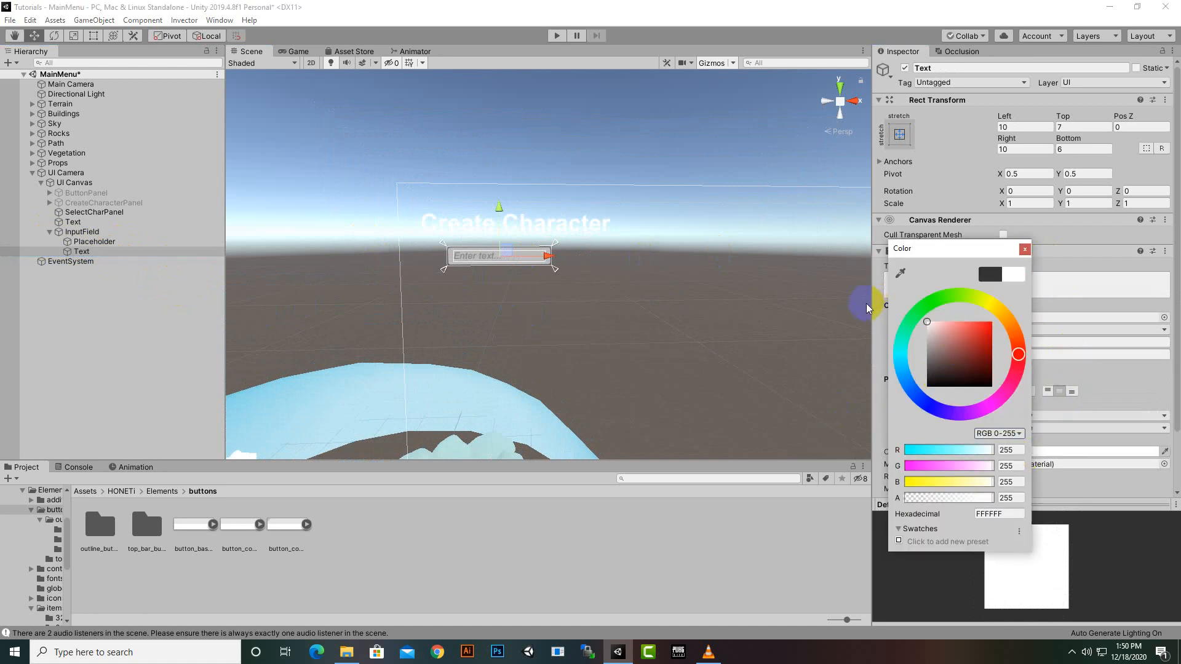
{"action": "left_click", "coordinate": [1025, 249]}
Change the InputField's Placeholder text color to white and center-align it.
{"action": "left_click", "coordinate": [99, 241]}
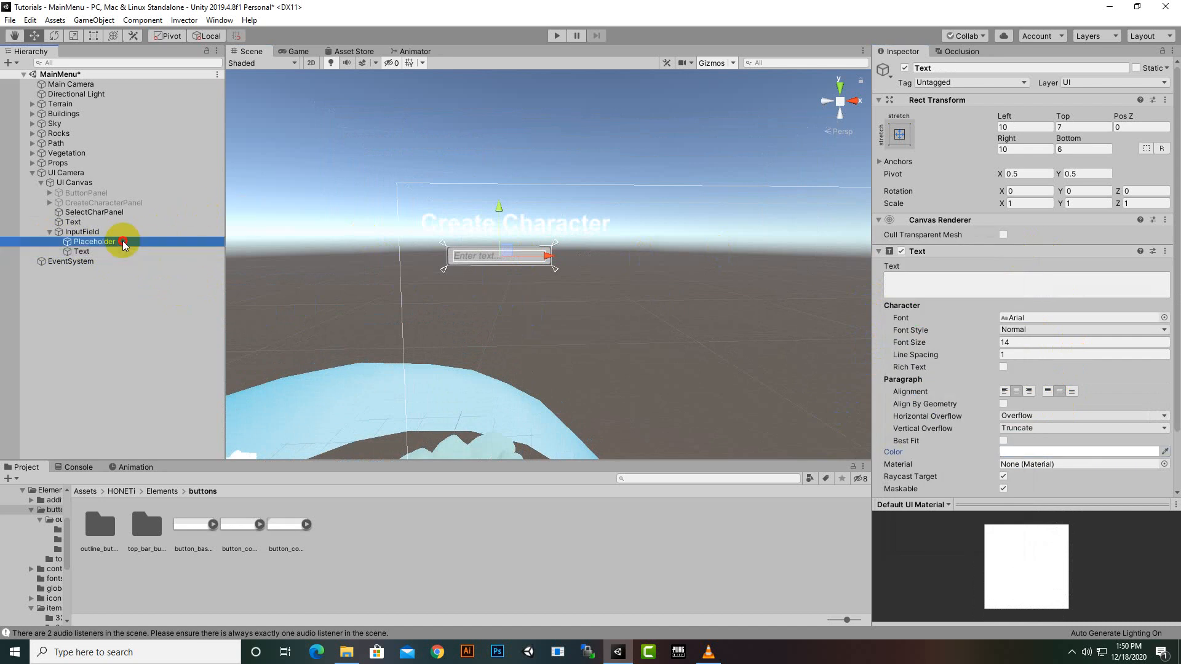
{"action": "left_click", "coordinate": [1005, 450]}
{"action": "left_click_drag", "start_coordinate": [941, 360], "coordinate": [884, 305]}
{"action": "left_click", "coordinate": [1023, 249]}
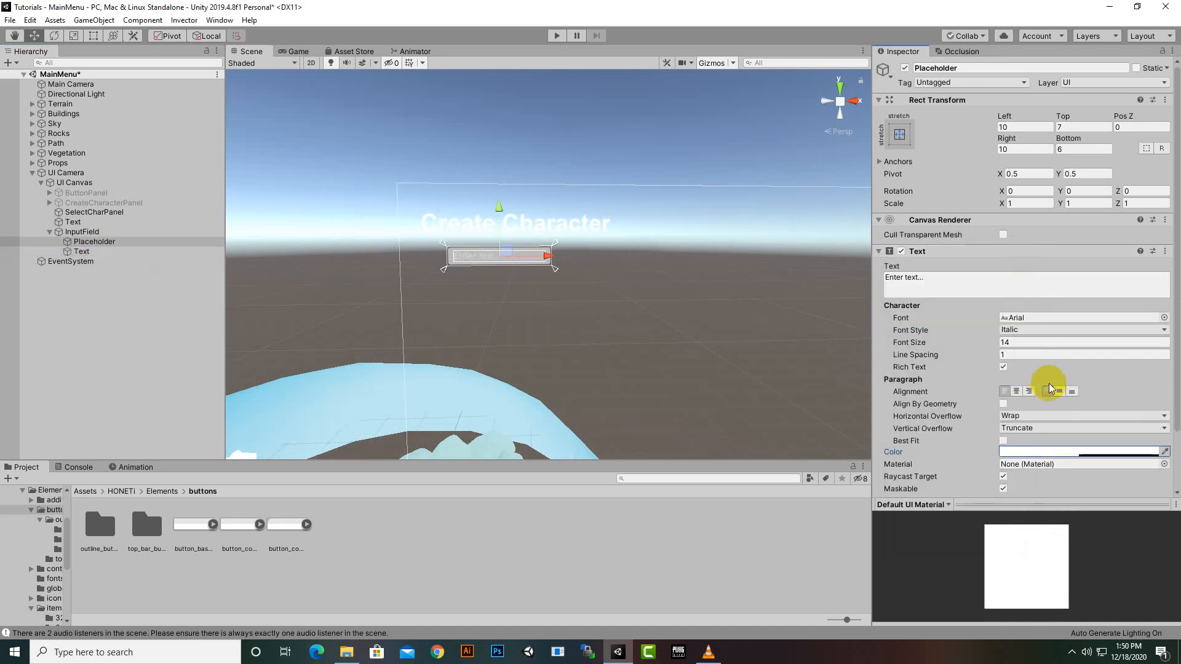
{"action": "left_click", "coordinate": [1017, 392]}
Darken the InputField's image color to a dark grey.
{"action": "left_click", "coordinate": [115, 241]}
{"action": "left_click", "coordinate": [109, 232]}
{"action": "left_click", "coordinate": [1031, 279]}
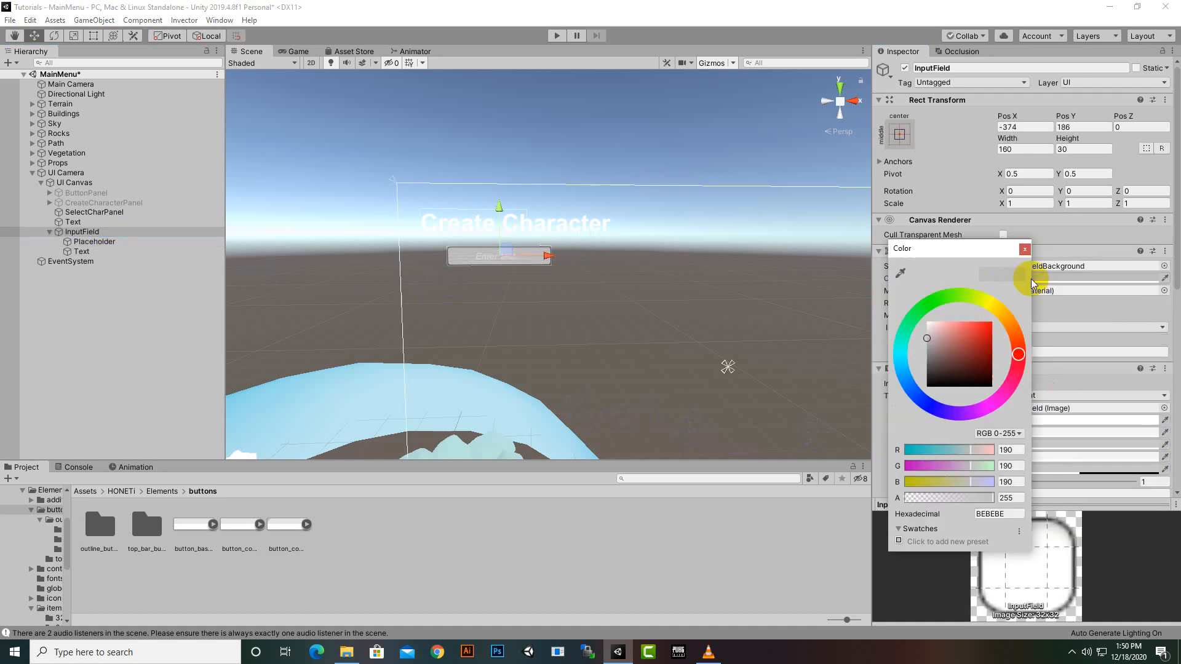
{"action": "left_click_drag", "start_coordinate": [944, 340], "coordinate": [921, 361]}
{"action": "left_click", "coordinate": [1025, 249]}
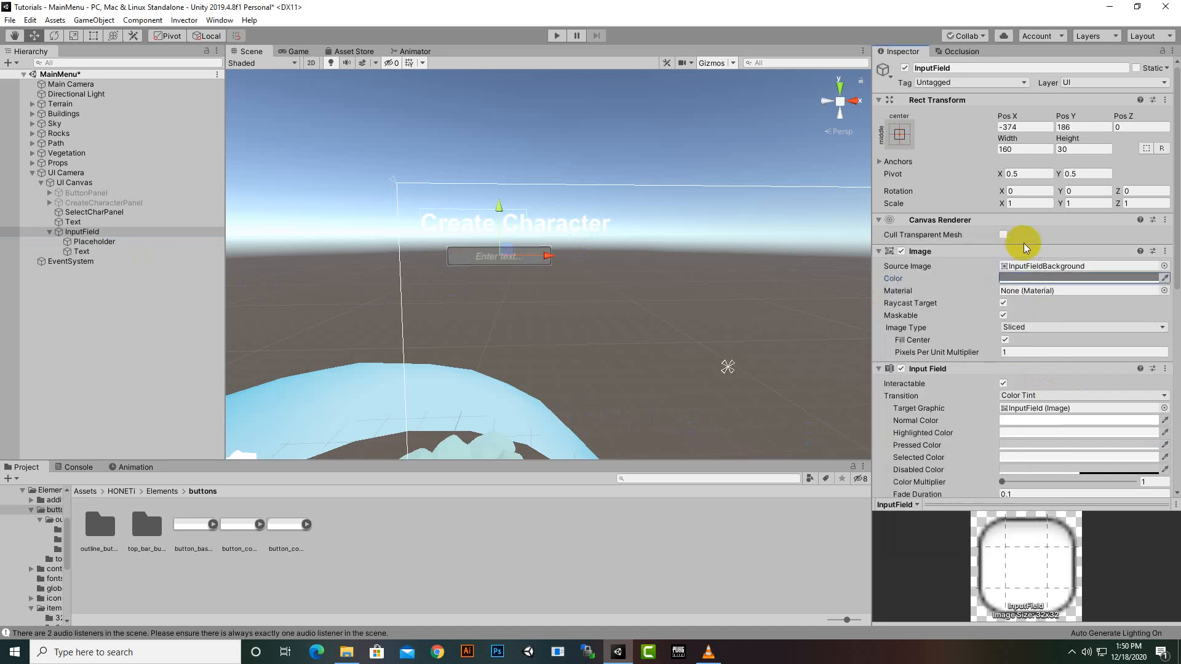
Scale the InputField uniformly to about 1.487 and reposition it under the Create Character title at about X -363.6, Y 177.4.
{"action": "left_click", "coordinate": [74, 36]}
{"action": "left_click_drag", "start_coordinate": [500, 256], "coordinate": [554, 257]}
{"action": "left_click", "coordinate": [35, 36]}
{"action": "left_click_drag", "start_coordinate": [507, 211], "coordinate": [507, 216]}
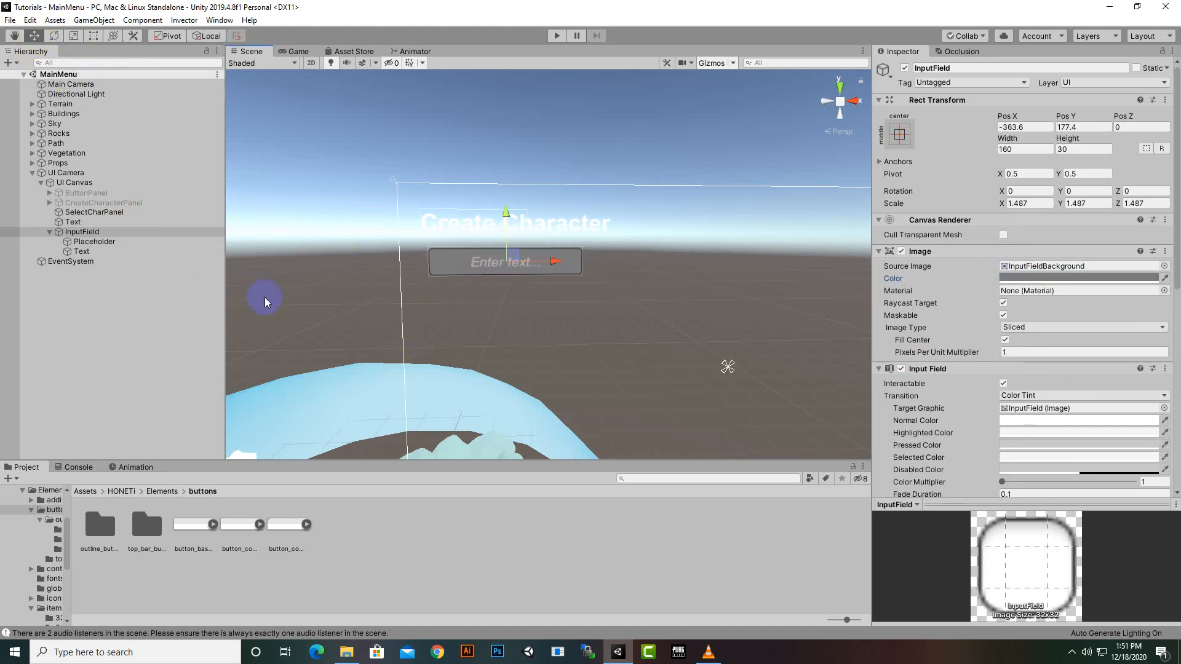
Change the InputField's Placeholder text to "Enter Name...".
{"action": "left_click", "coordinate": [95, 241]}
{"action": "left_click", "coordinate": [949, 281]}
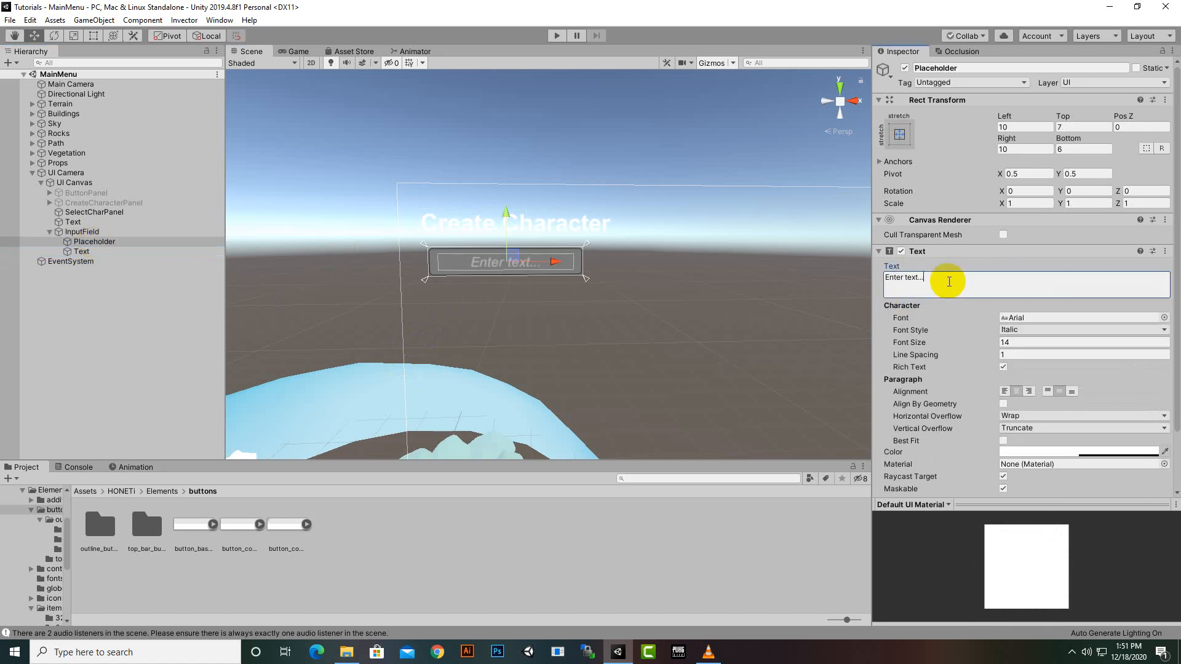
{"action": "mouse_move", "coordinate": [949, 281]}
{"action": "left_mouse_down"}
{"action": "mouse_move", "coordinate": [886, 280]}
{"action": "mouse_move", "coordinate": [967, 279]}
{"action": "left_mouse_up"}
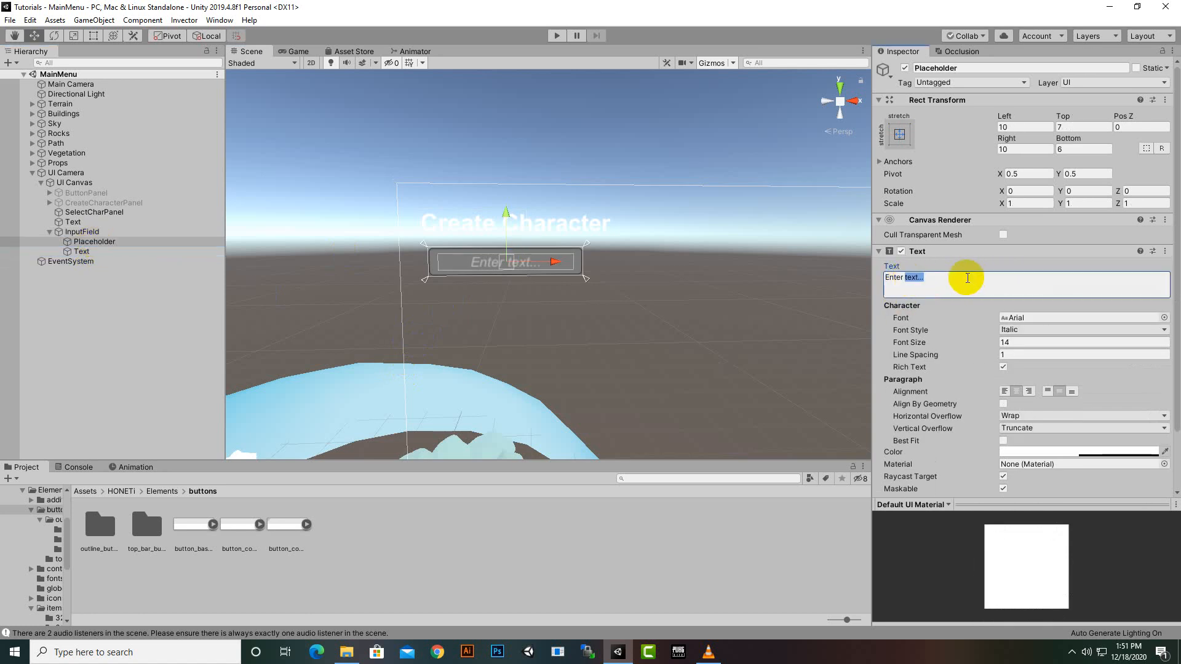
{"action": "type", "text": "Nam"}
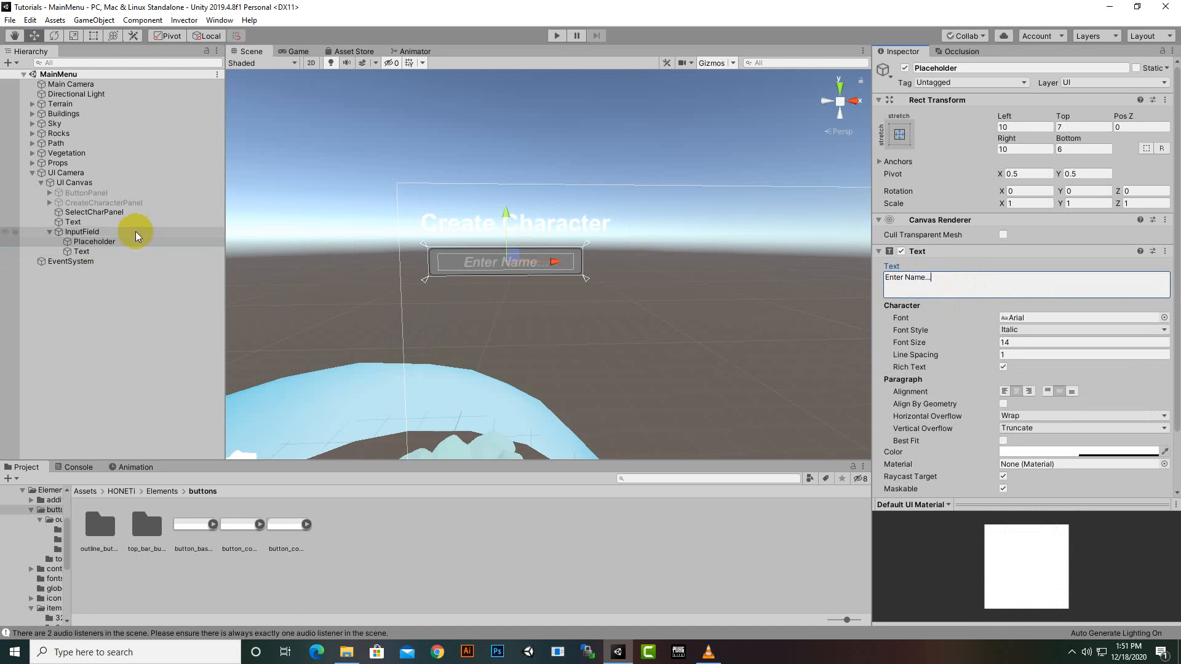
Duplicate the Accept button, make the copy a child of SelectCharPanel, and place it below the input field at about X -365, Y 31.
{"action": "left_click", "coordinate": [49, 204]}
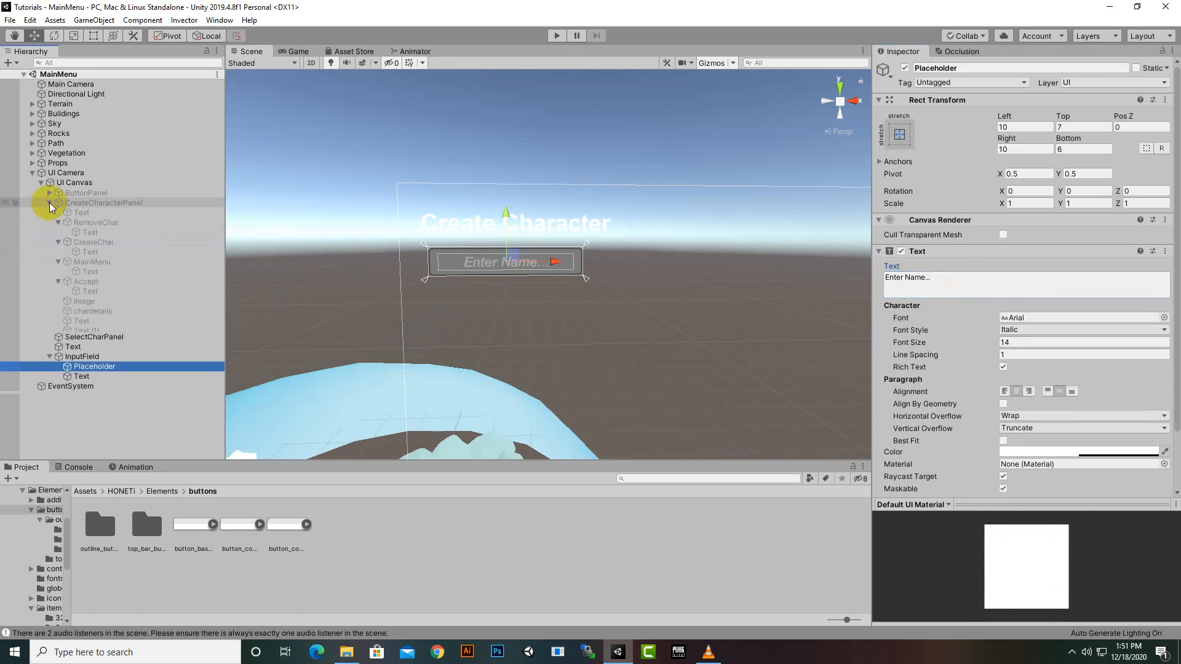
{"action": "left_click", "coordinate": [95, 281]}
{"action": "key", "text": "ctrl+d"}
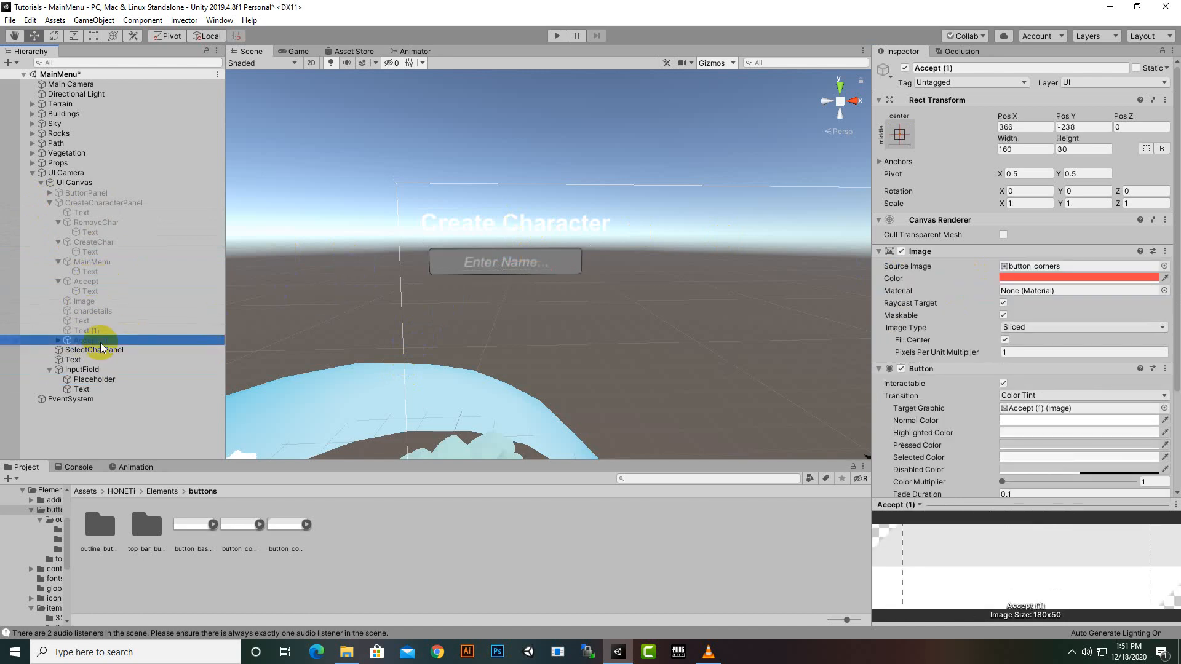
{"action": "mouse_move", "coordinate": [101, 342]}
{"action": "left_mouse_down"}
{"action": "mouse_move", "coordinate": [99, 373]}
{"action": "mouse_move", "coordinate": [99, 349]}
{"action": "left_mouse_up"}
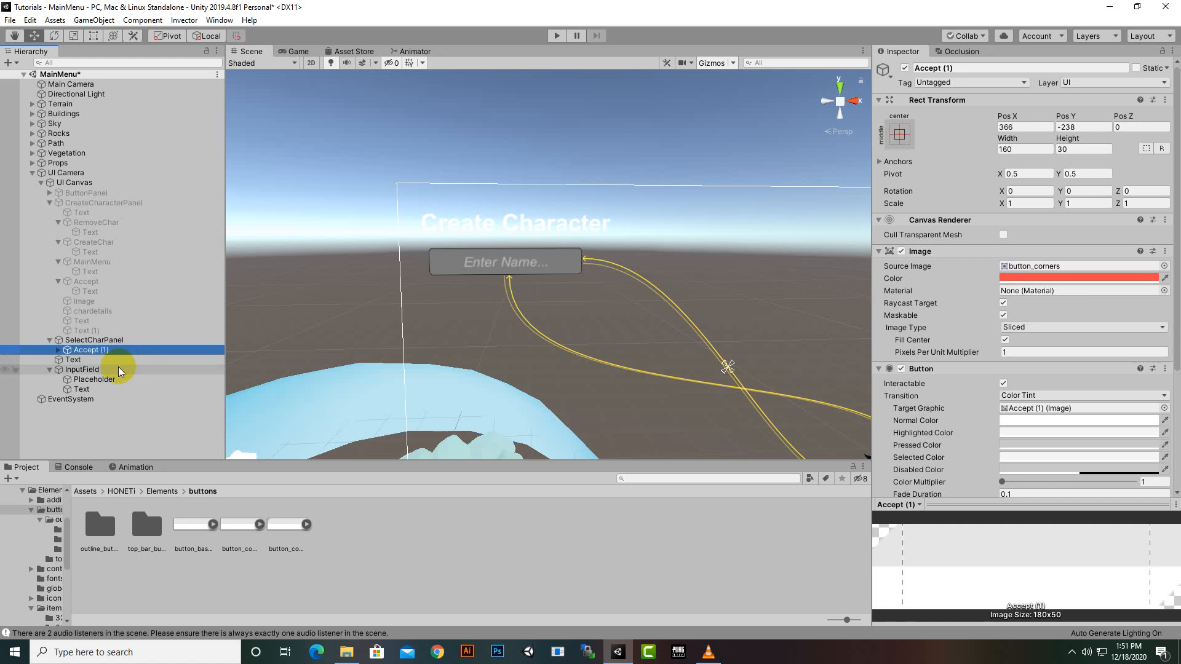
{"action": "scroll", "coordinate": [523, 314], "scroll_direction": "down", "scroll_amount": 3}
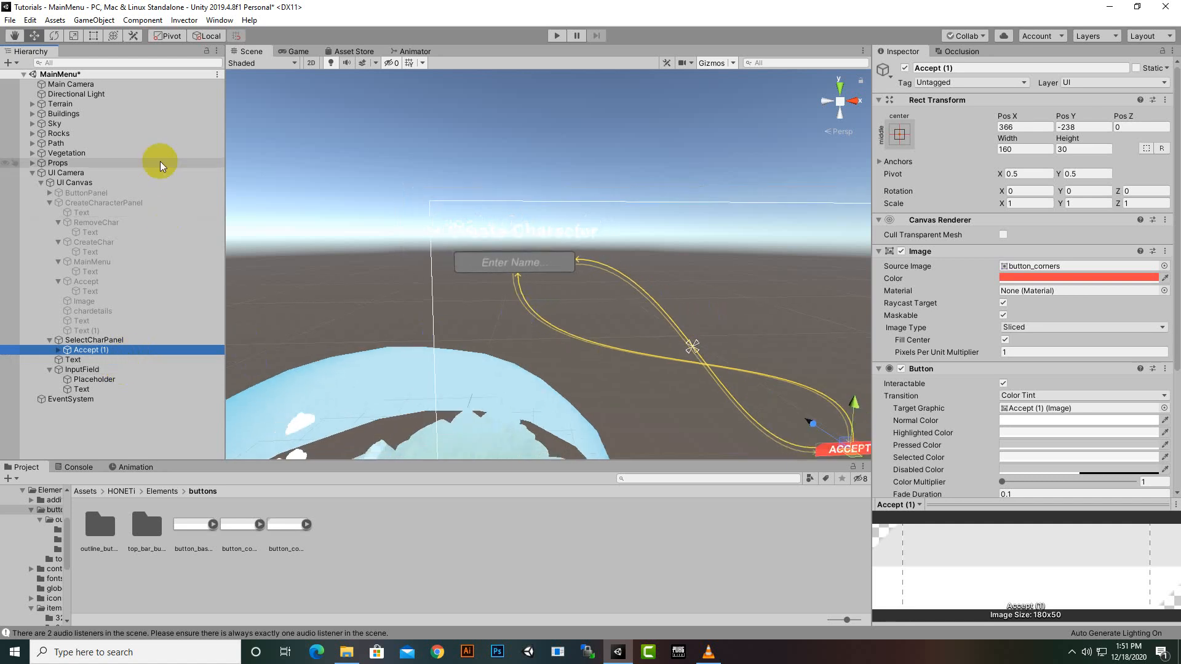
{"action": "left_click_drag", "start_coordinate": [830, 408], "coordinate": [522, 282]}
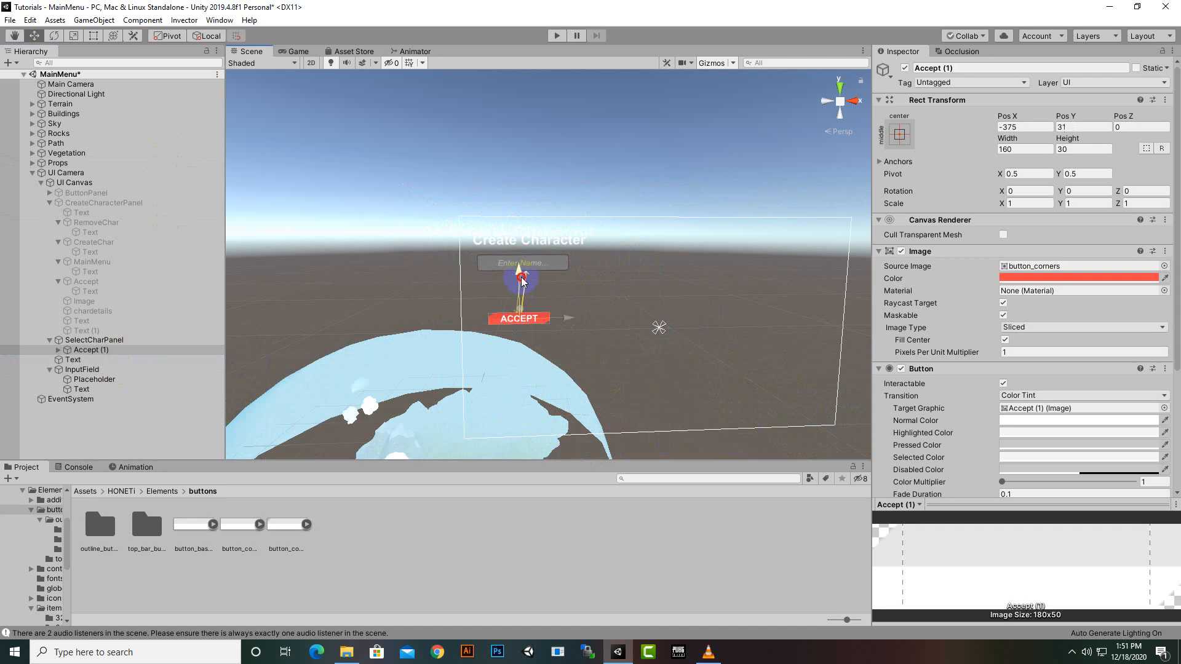
{"action": "left_click_drag", "start_coordinate": [559, 326], "coordinate": [565, 325]}
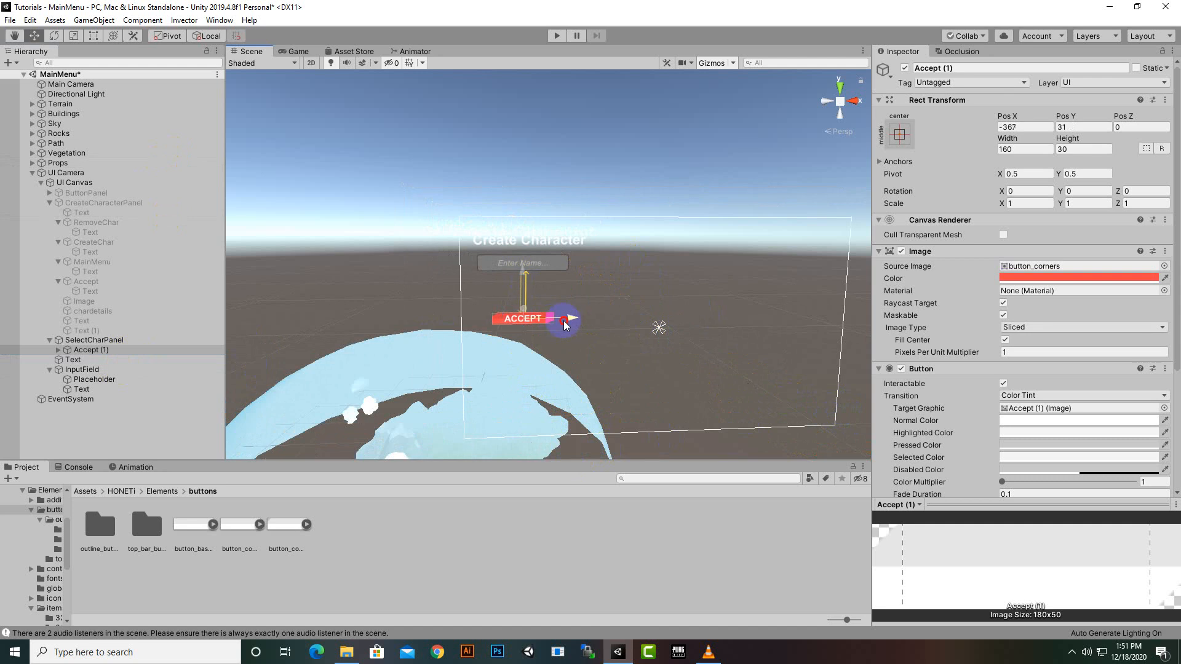
Rename the copied Accept button to 0 and set its label text to "Player 1".
{"action": "right_click", "coordinate": [99, 349]}
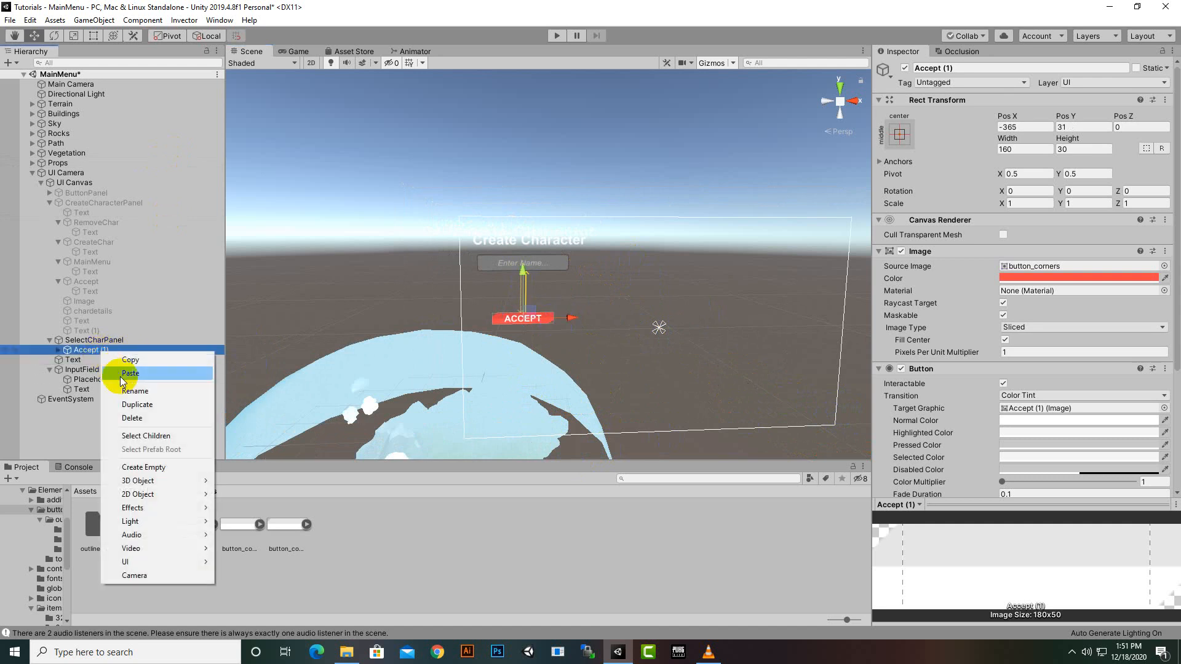
{"action": "left_click", "coordinate": [134, 391]}
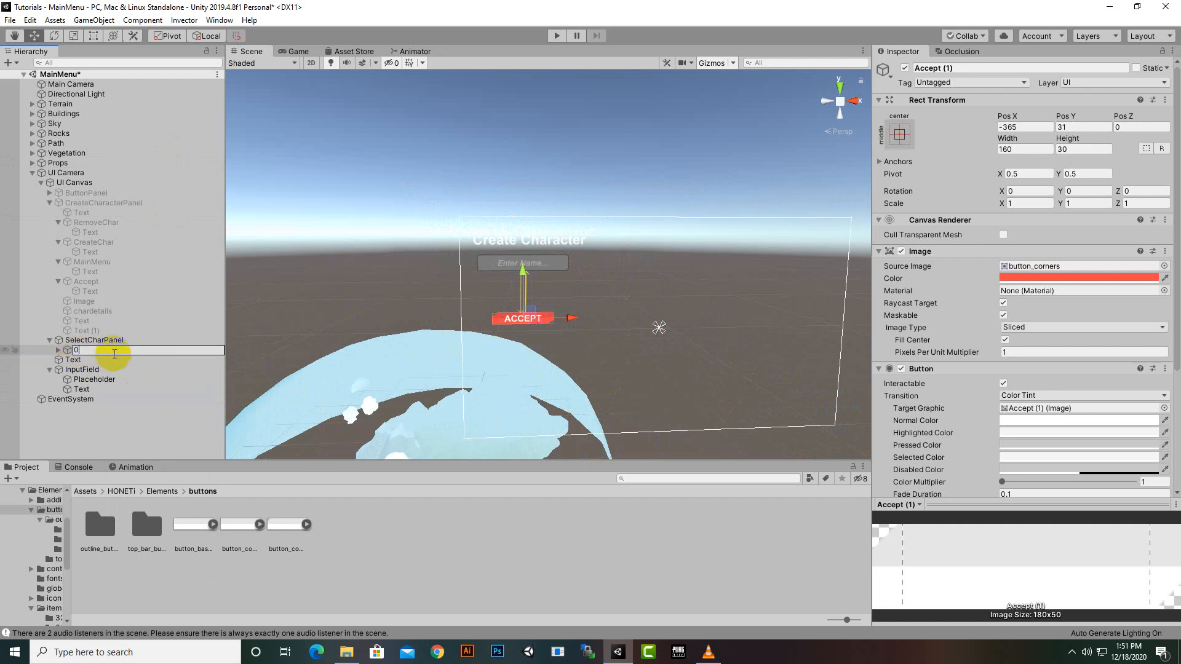
{"action": "key", "text": "Return"}
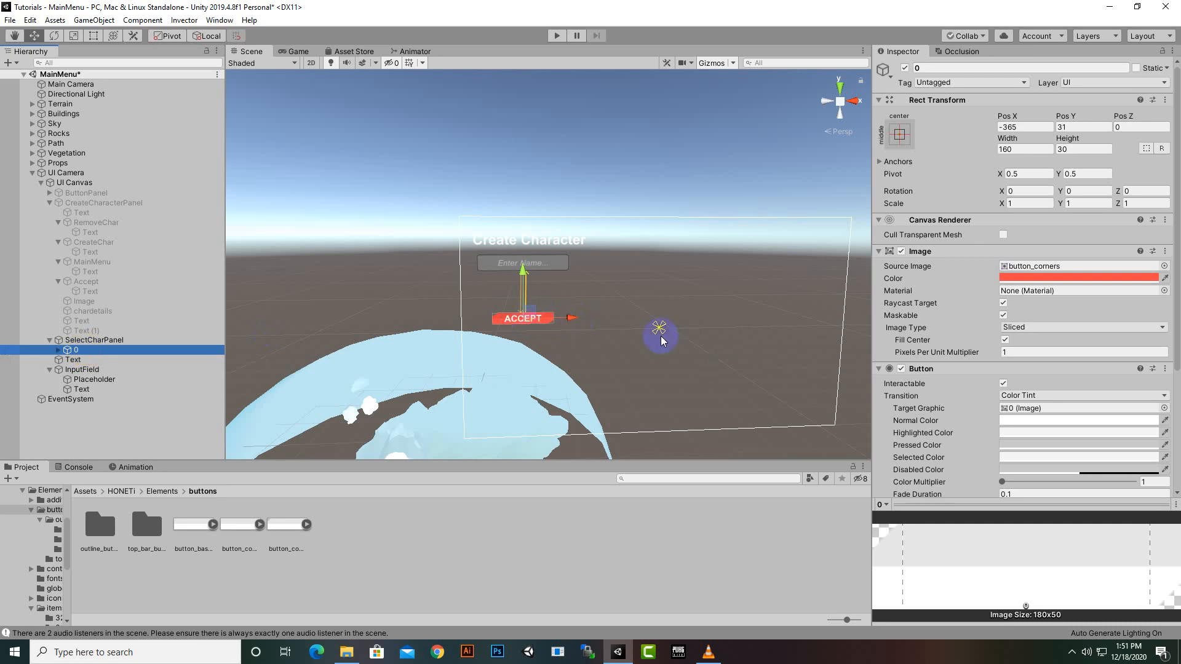
{"action": "left_click", "coordinate": [57, 349]}
{"action": "left_click", "coordinate": [77, 358]}
{"action": "left_click", "coordinate": [945, 288]}
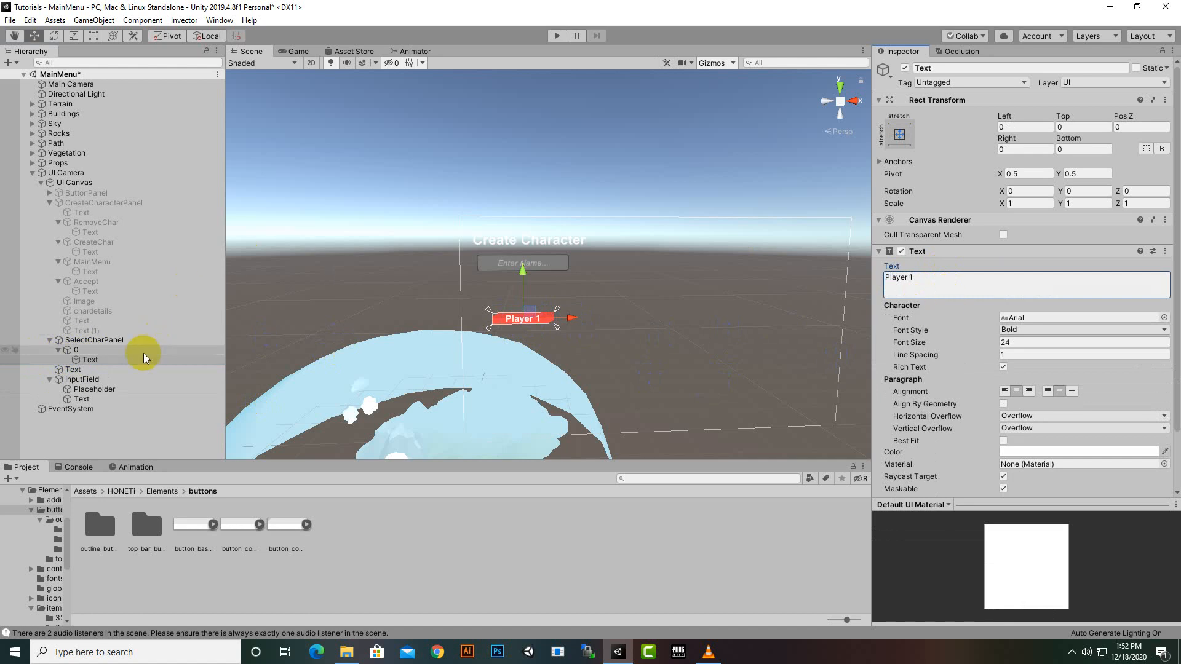
Duplicate button 0 twice inside SelectCharPanel.
{"action": "left_click", "coordinate": [121, 349]}
{"action": "left_click", "coordinate": [59, 350]}
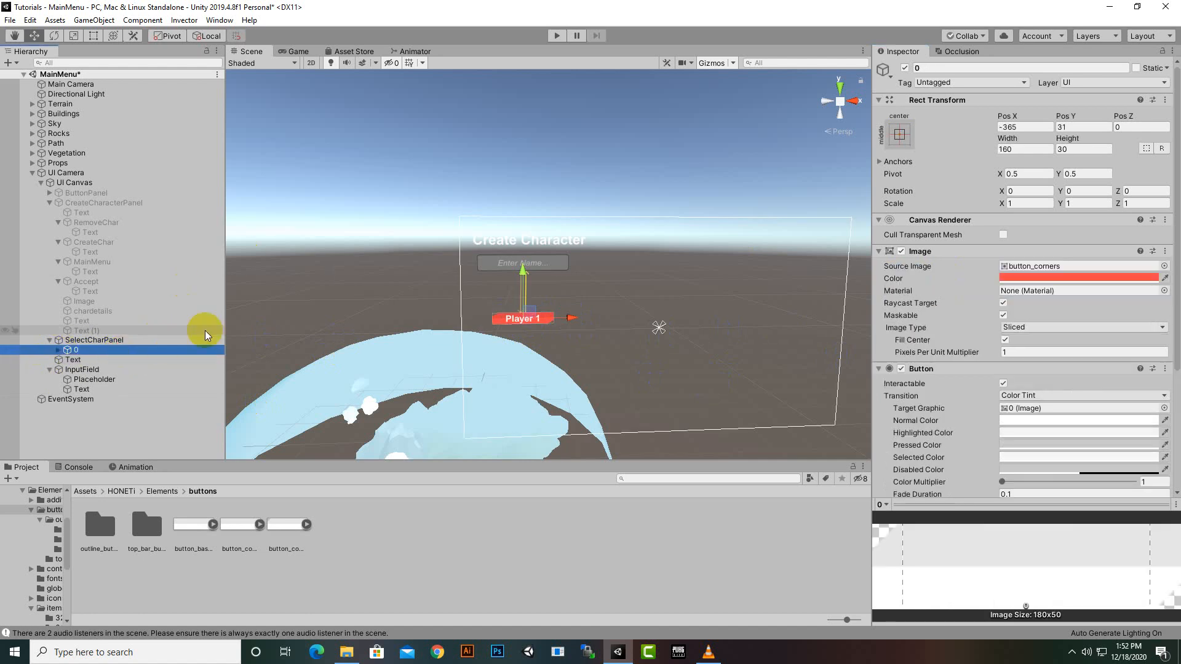
{"action": "key", "text": "ctrl+d"}
{"action": "key", "text": "ctrl+d"}
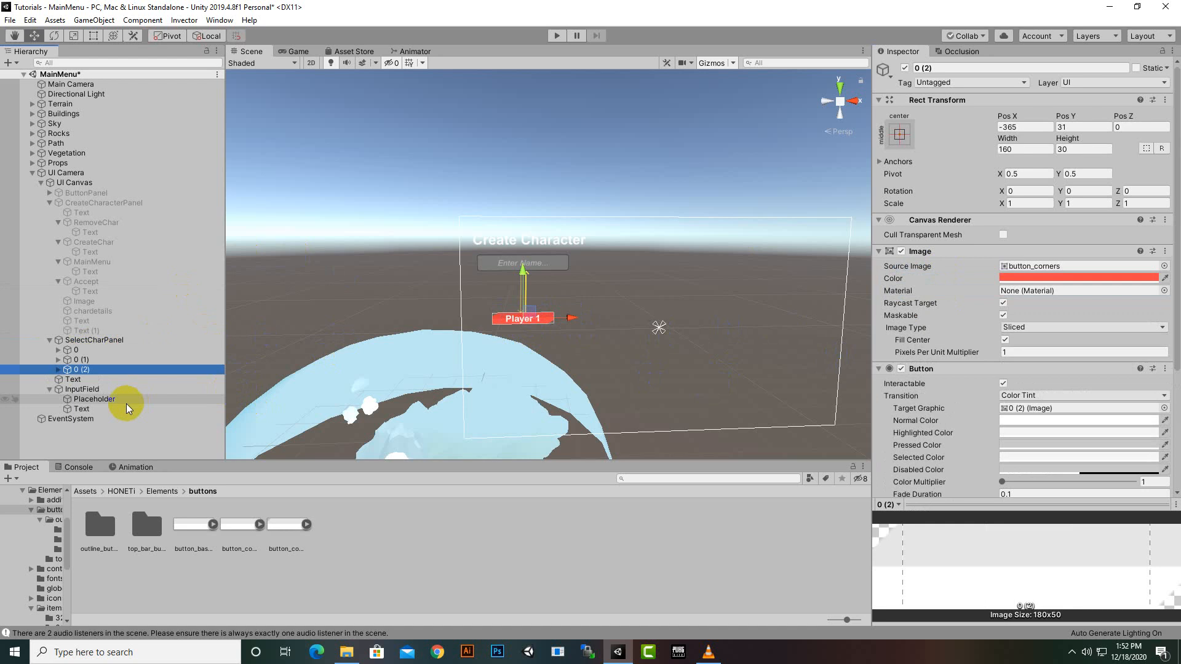
Rename the two copies of button 0 to 1 and 2.
{"action": "left_click", "coordinate": [83, 361]}
{"action": "right_click", "coordinate": [84, 363]}
{"action": "left_click", "coordinate": [119, 401]}
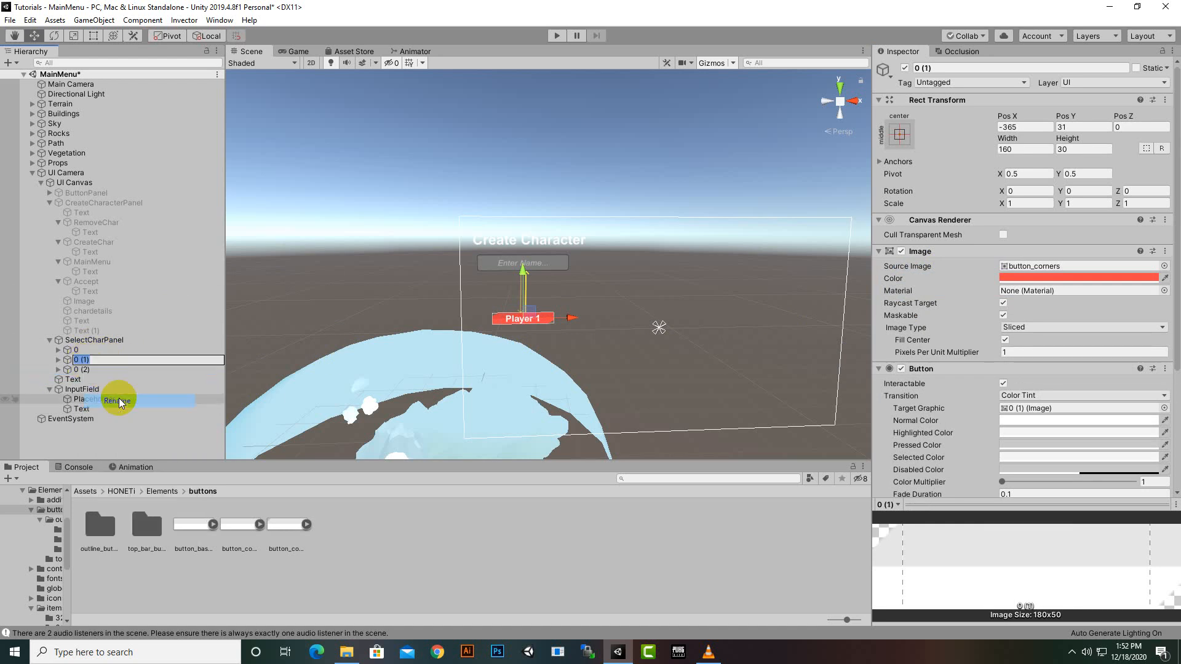
{"action": "type", "text": "1"}
{"action": "key", "text": "Return"}
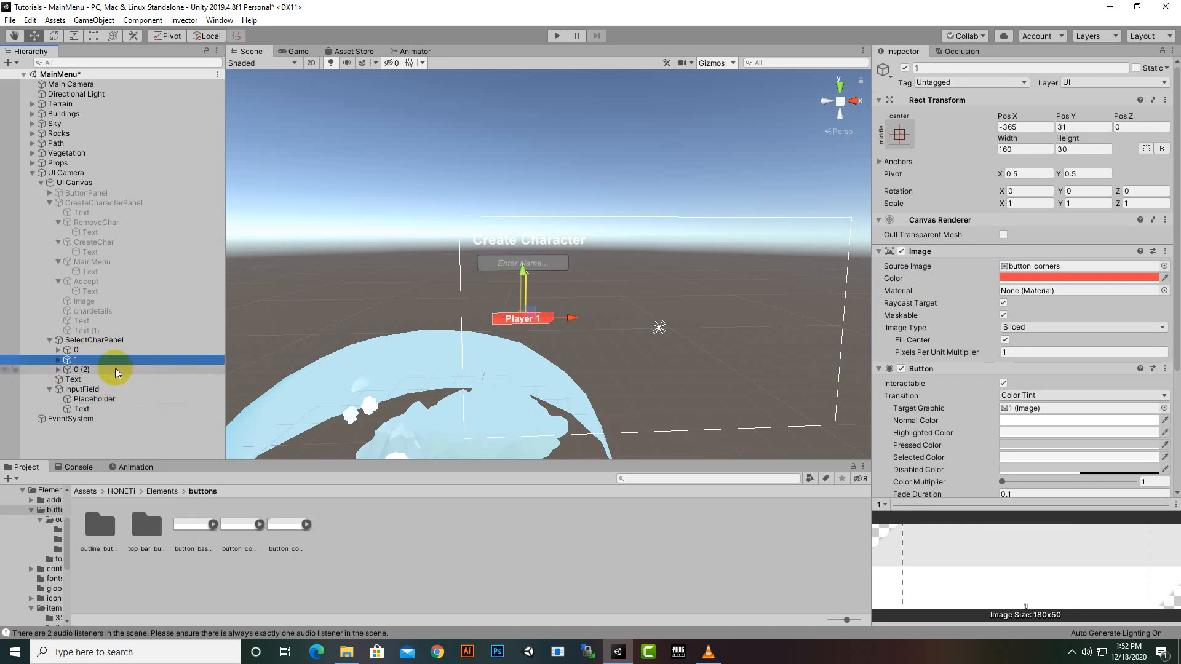
{"action": "right_click", "coordinate": [78, 371]}
{"action": "left_click", "coordinate": [99, 410]}
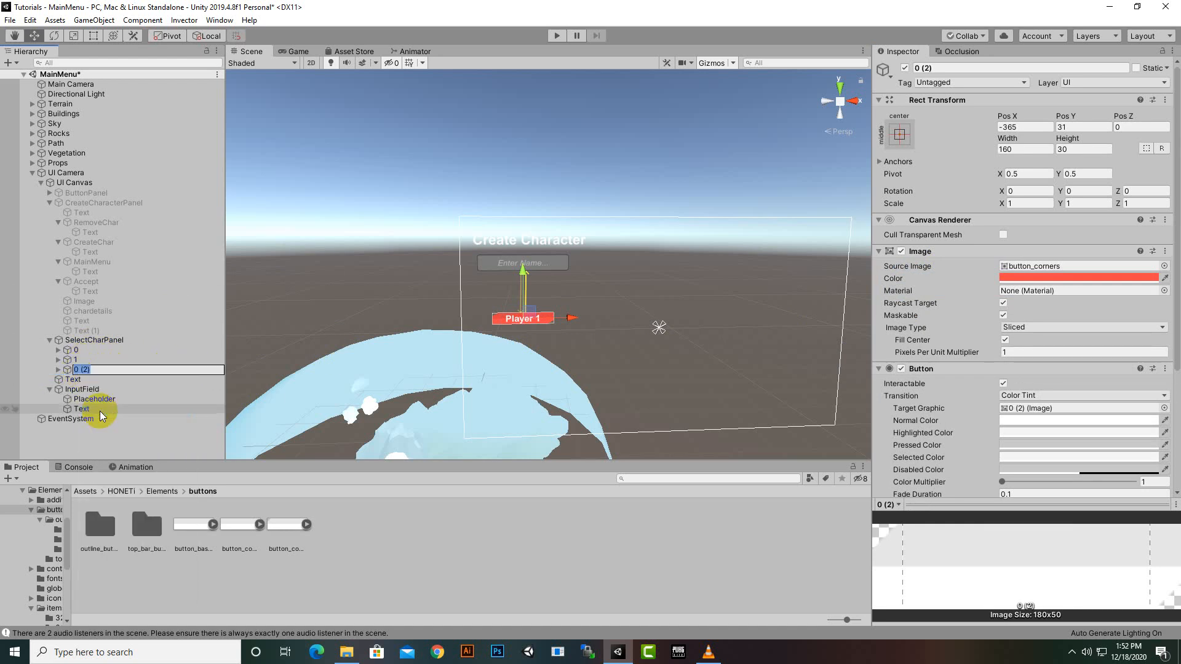
{"action": "type", "text": "2"}
{"action": "key", "text": "Return"}
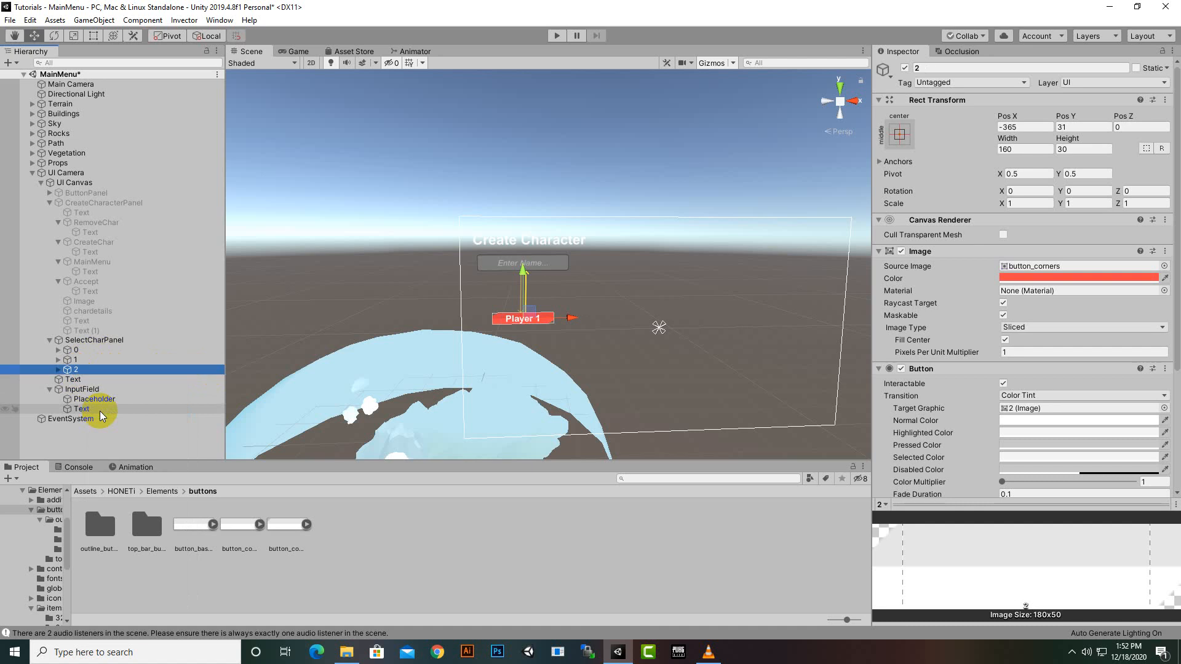
Set button 1's label to "Player 2" and move the button below Player 1, to about Y -53.
{"action": "left_click", "coordinate": [58, 360]}
{"action": "left_click", "coordinate": [74, 370]}
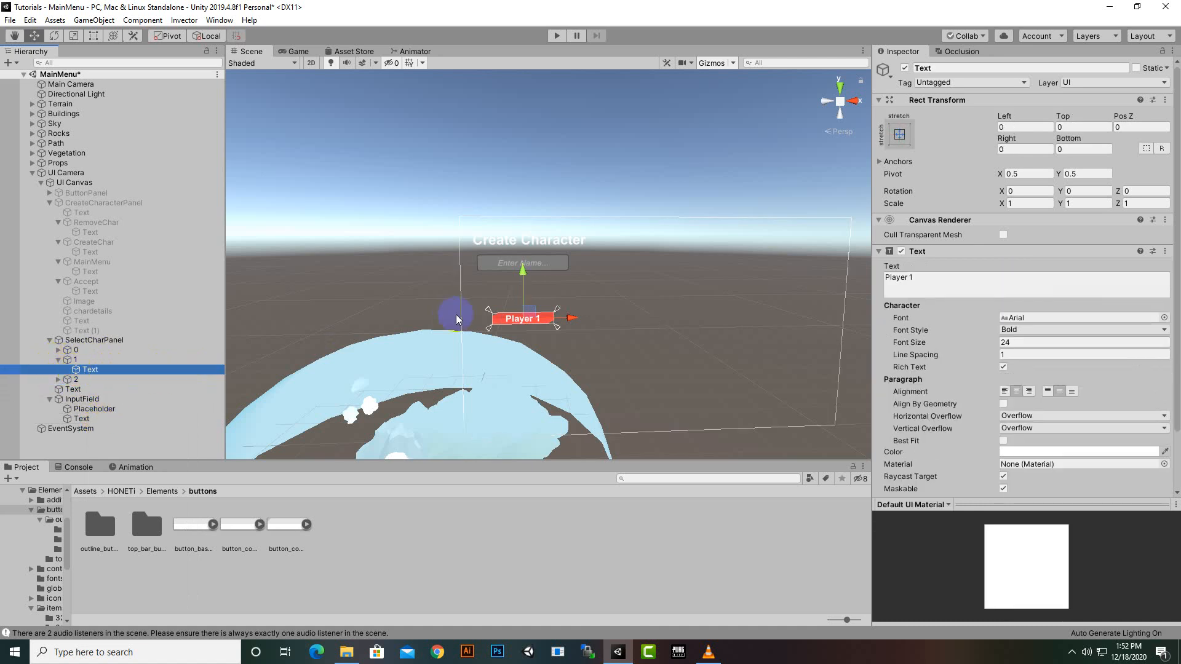
{"action": "left_click", "coordinate": [1020, 280]}
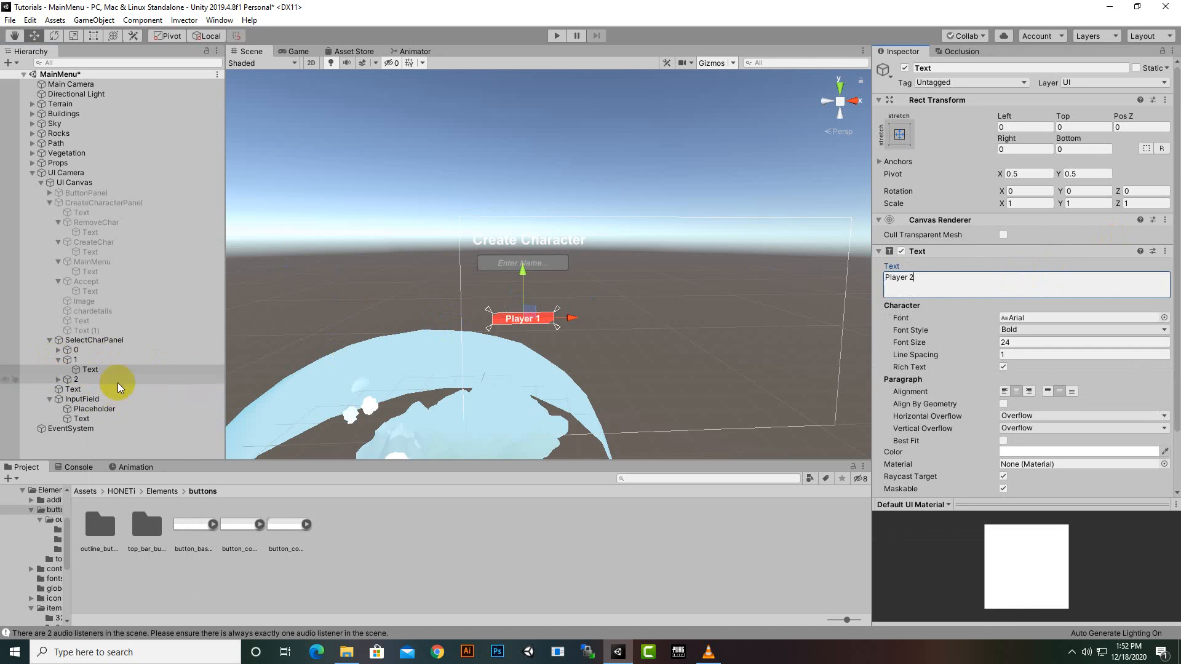
{"action": "left_click", "coordinate": [105, 360]}
{"action": "left_click_drag", "start_coordinate": [523, 271], "coordinate": [525, 303]}
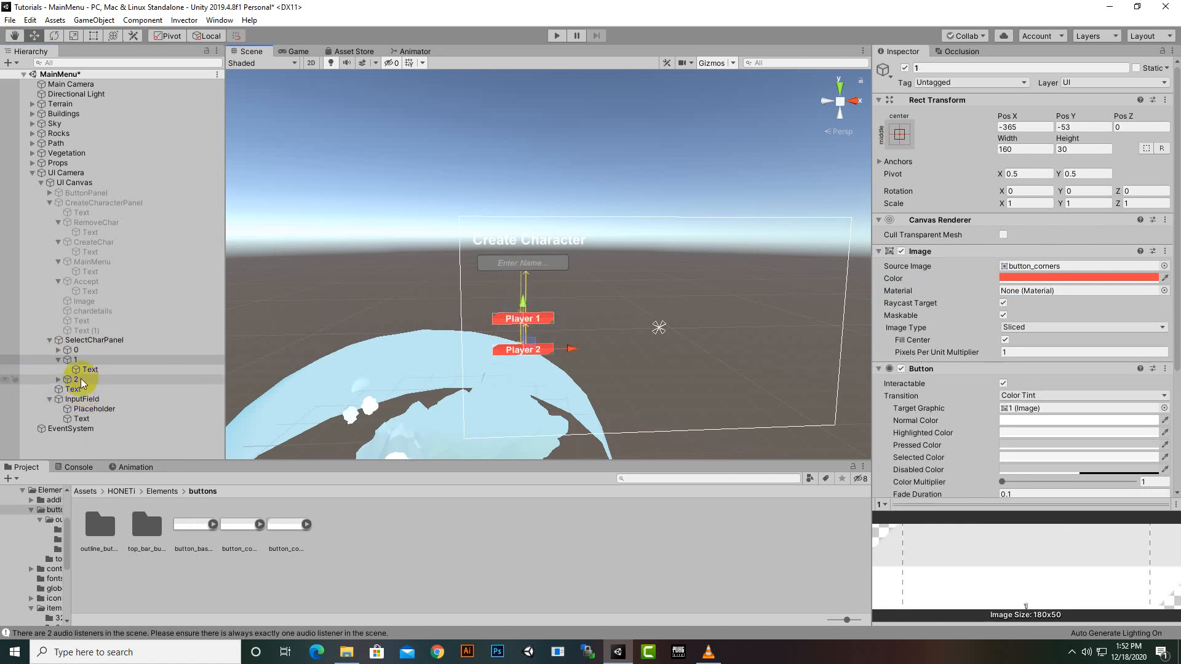
Set button 2's label to "Player 3" and move the button below Player 2.
{"action": "right_click", "coordinate": [51, 380]}
{"action": "left_click", "coordinate": [57, 381]}
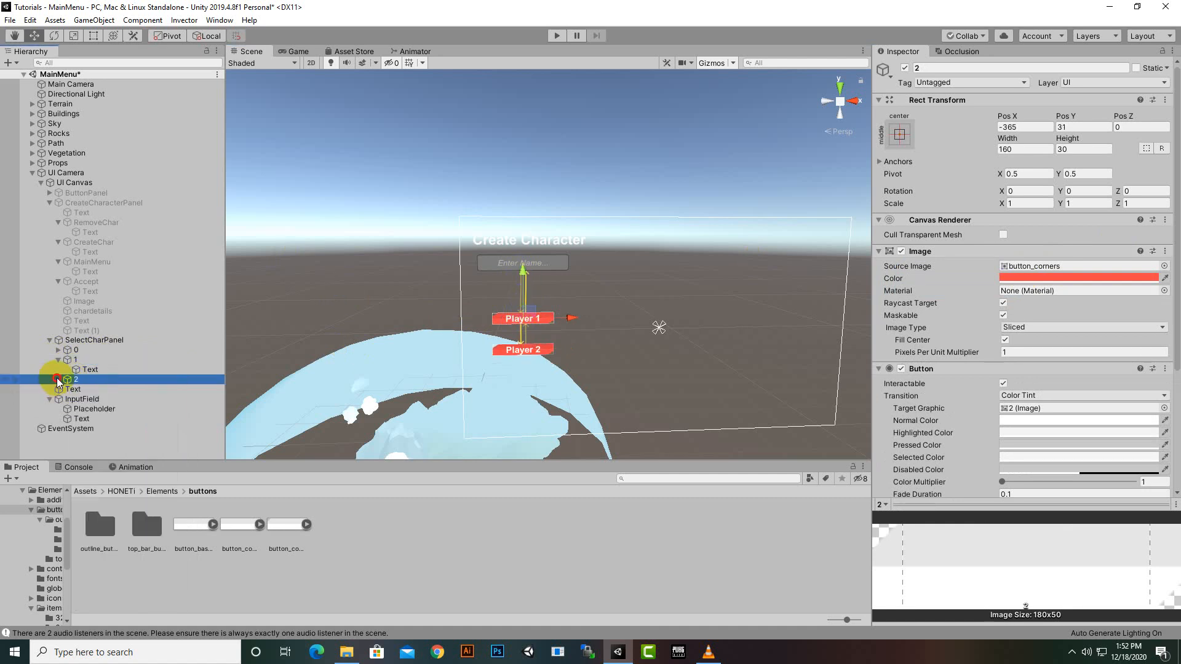
{"action": "left_click", "coordinate": [57, 380]}
{"action": "left_click", "coordinate": [90, 389]}
{"action": "left_click", "coordinate": [974, 275]}
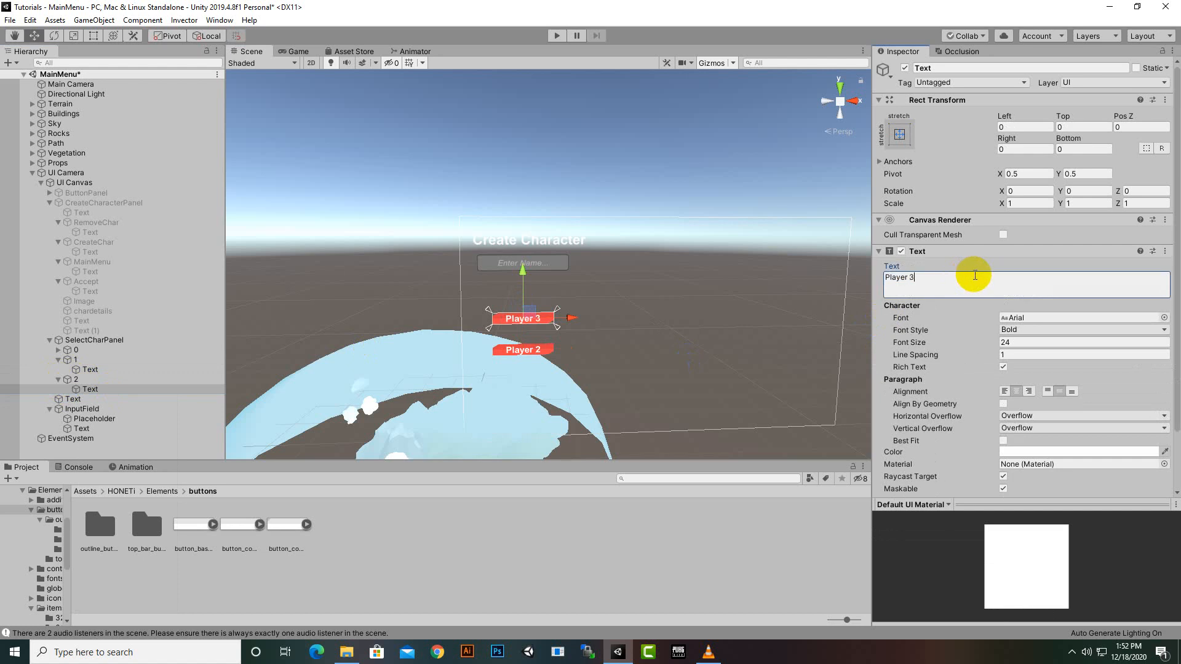
{"action": "left_click", "coordinate": [76, 380]}
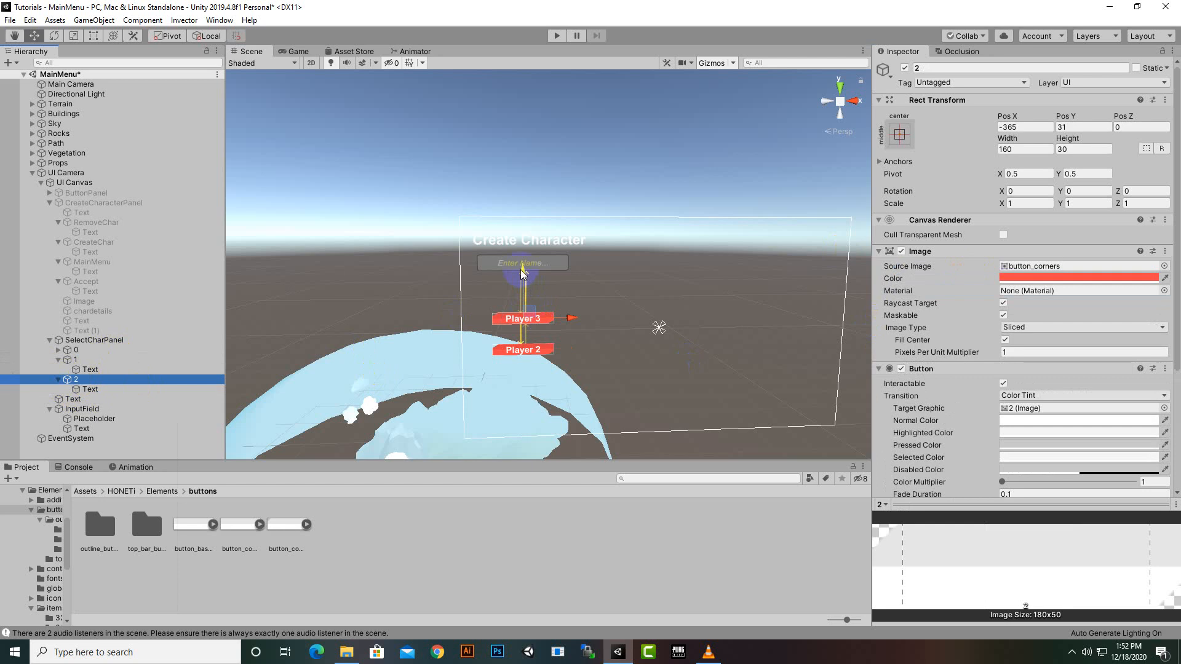
{"action": "left_click_drag", "start_coordinate": [522, 273], "coordinate": [528, 371]}
Duplicate button 2, place the copy below it at about Y -232, and rename the copy to cancel.
{"action": "key", "text": "ctrl+d"}
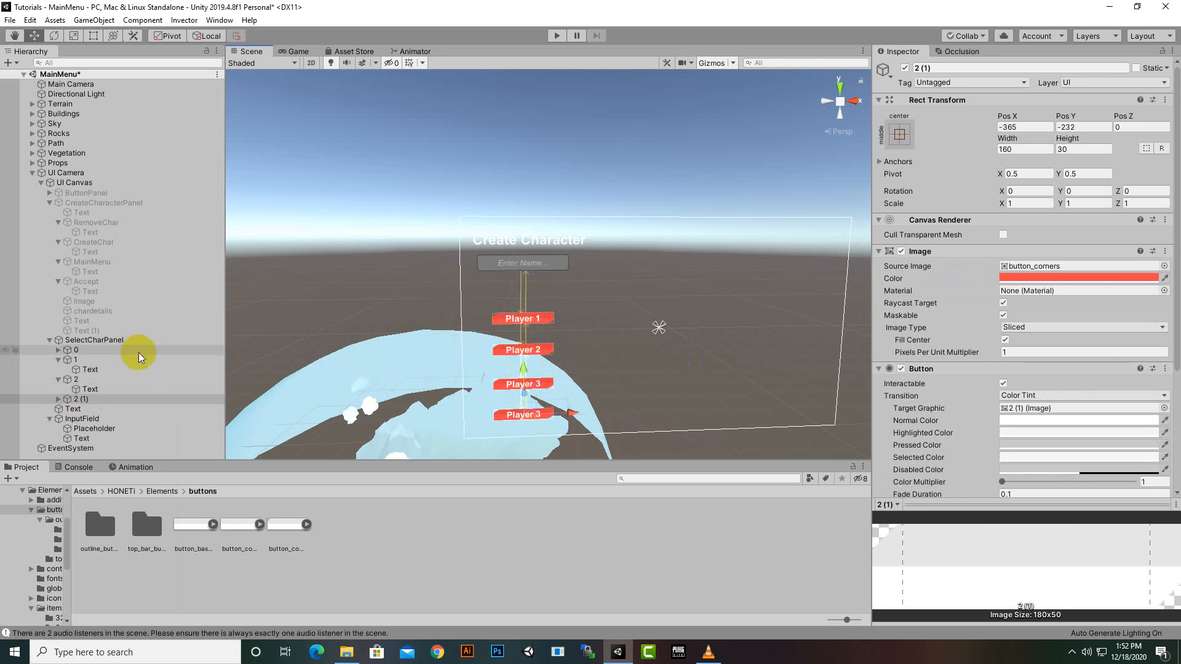
{"action": "right_click", "coordinate": [86, 398]}
{"action": "left_click", "coordinate": [131, 433]}
{"action": "type", "text": "c"}
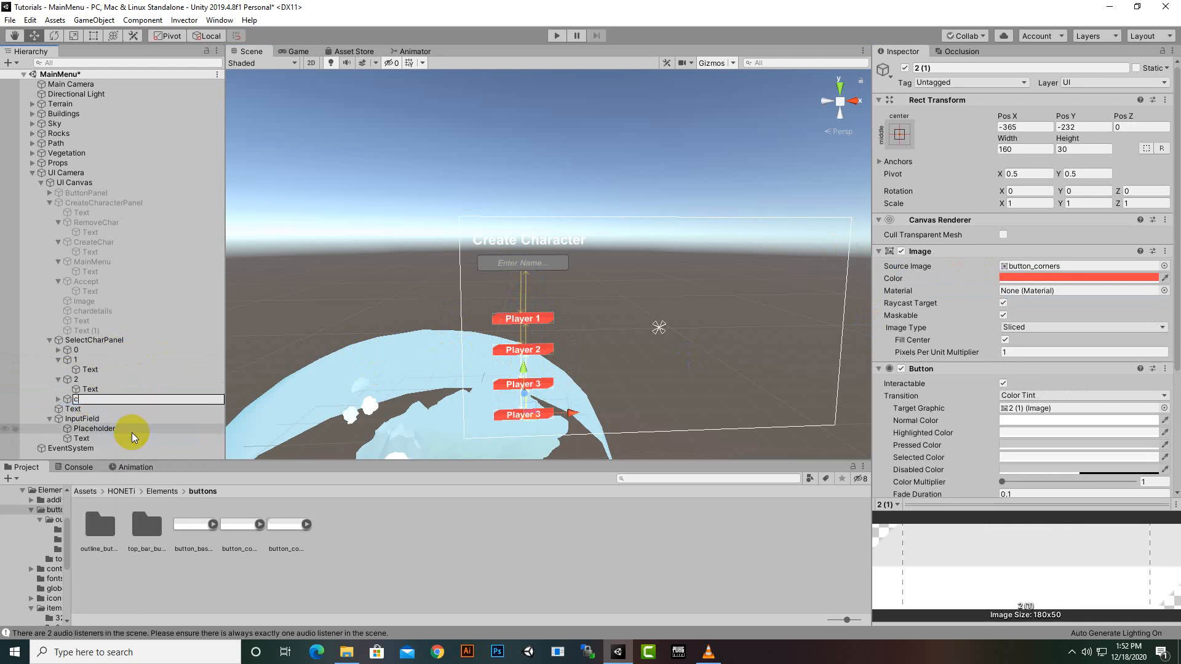
{"action": "type", "text": "ancel"}
{"action": "key", "text": "Return"}
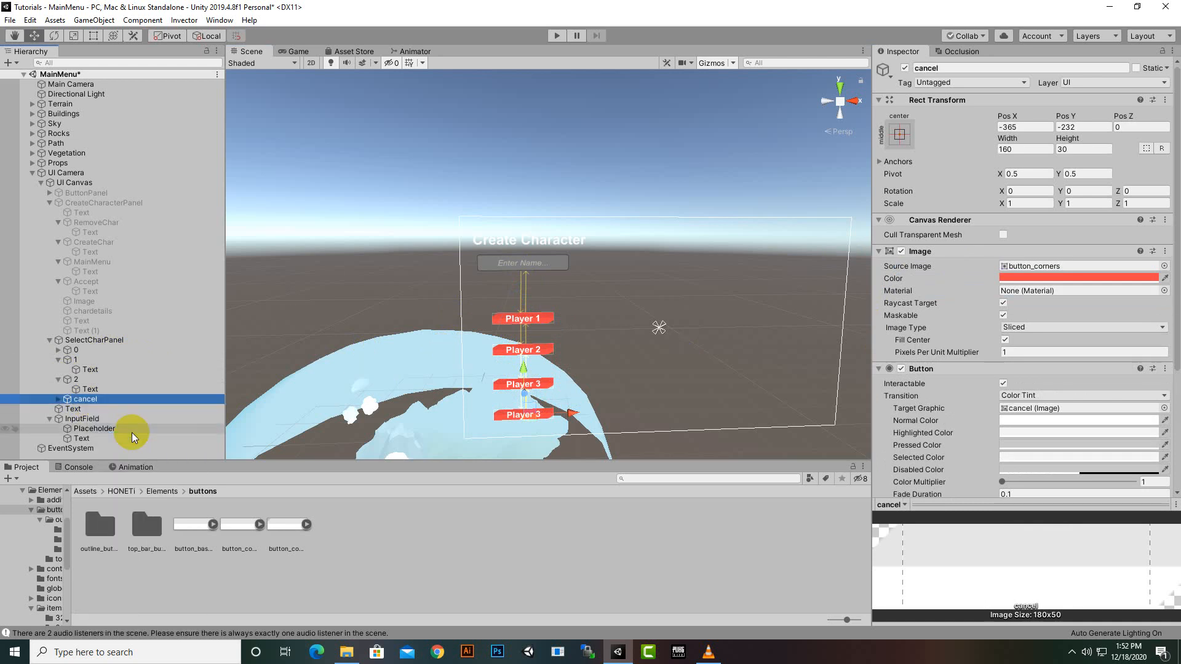
Move buttons 0, 1 and 2 up together, closer to the name input field.
{"action": "left_click", "coordinate": [94, 379]}
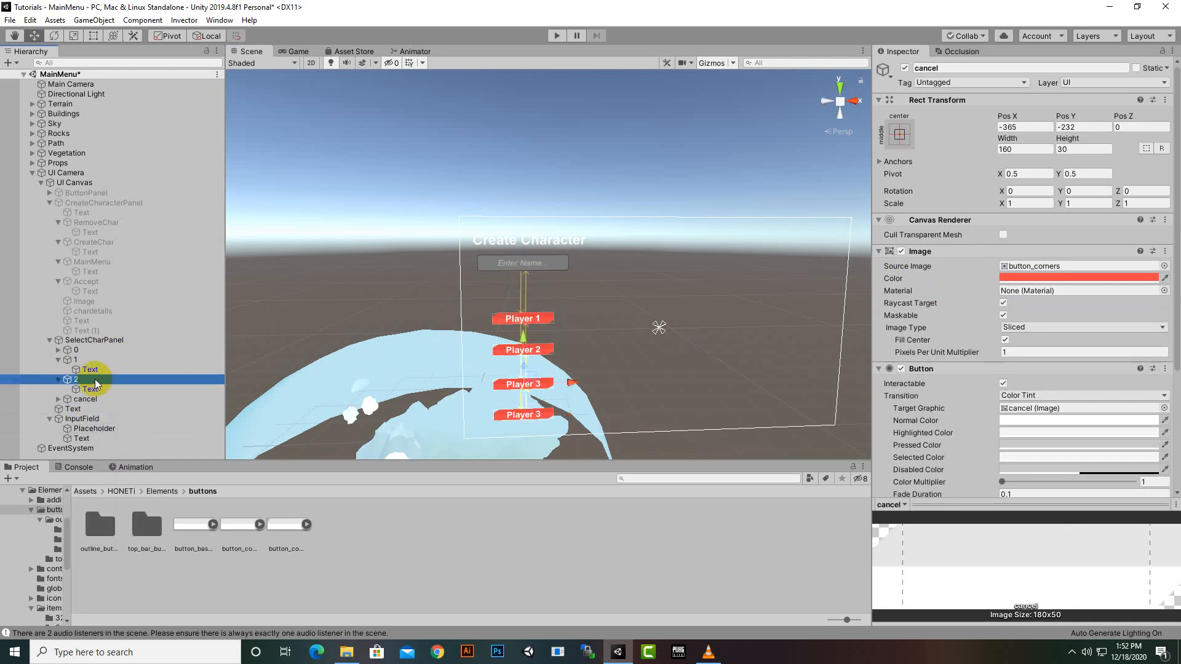
{"action": "left_click", "coordinate": [89, 360], "text": "ctrl"}
{"action": "left_click", "coordinate": [86, 350], "text": "ctrl"}
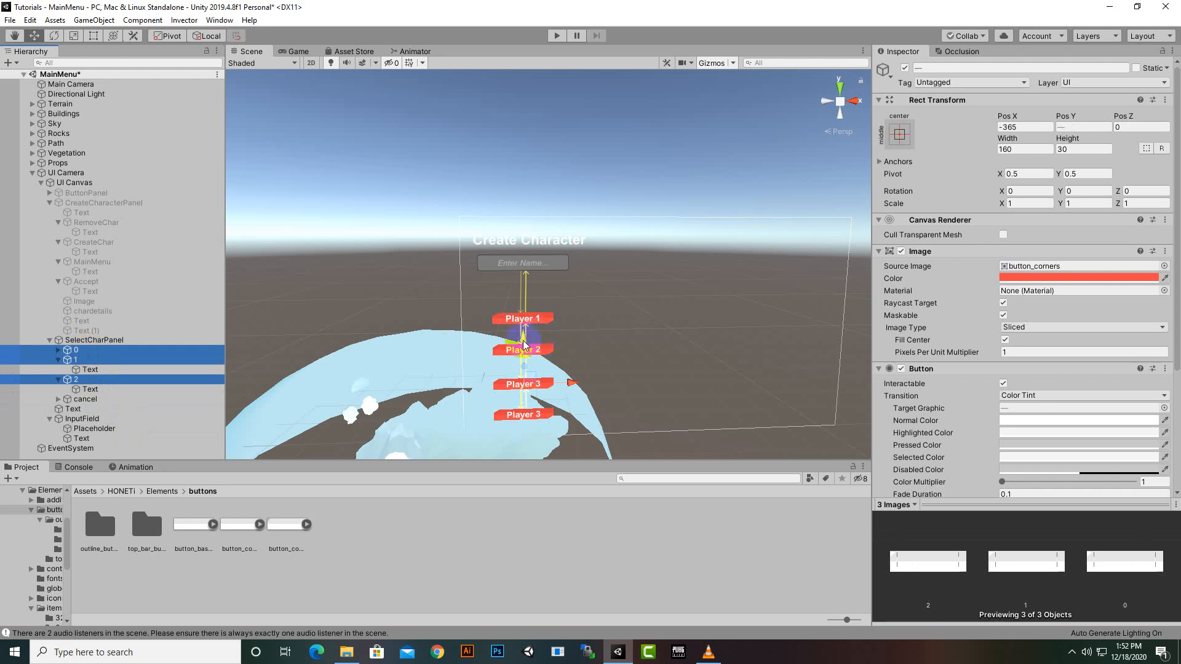
{"action": "left_click_drag", "start_coordinate": [524, 346], "coordinate": [526, 320]}
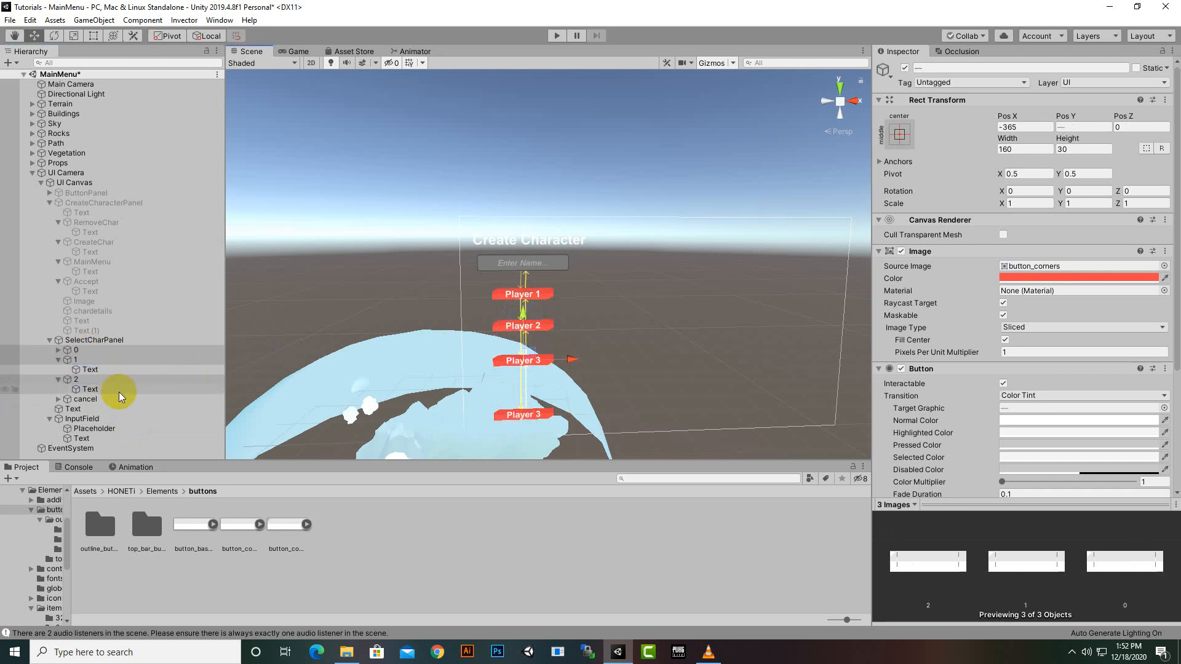
Set the label of the cancel button to "CANCEL".
{"action": "left_click", "coordinate": [98, 400]}
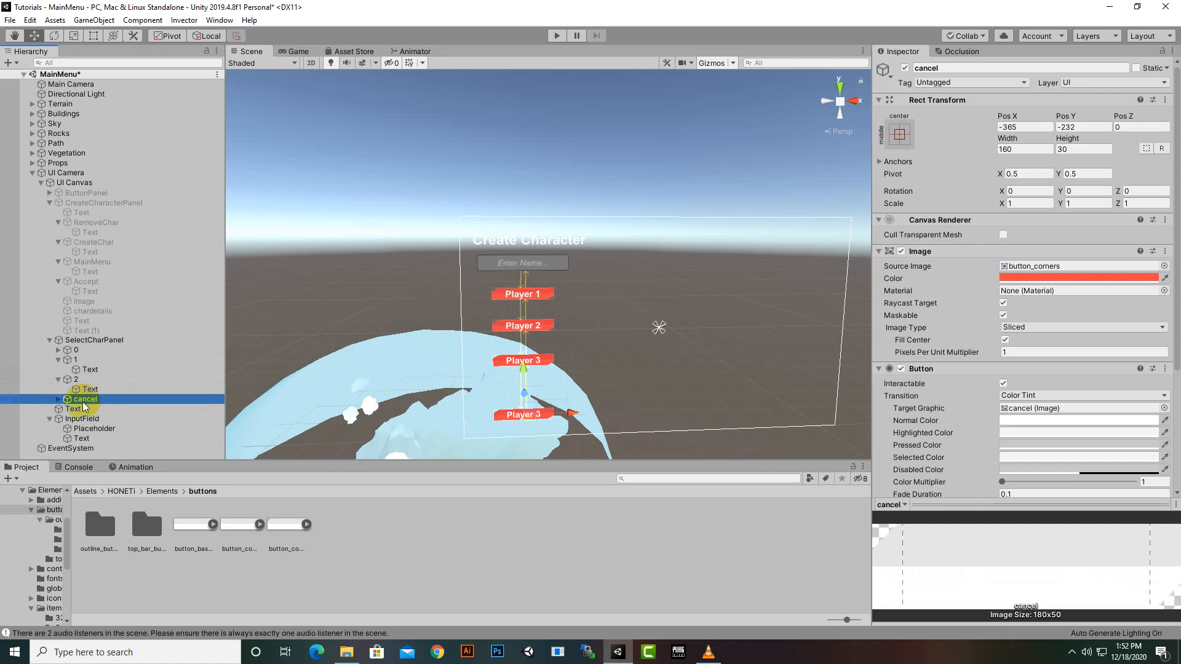
{"action": "left_click", "coordinate": [60, 400]}
{"action": "left_click", "coordinate": [89, 407]}
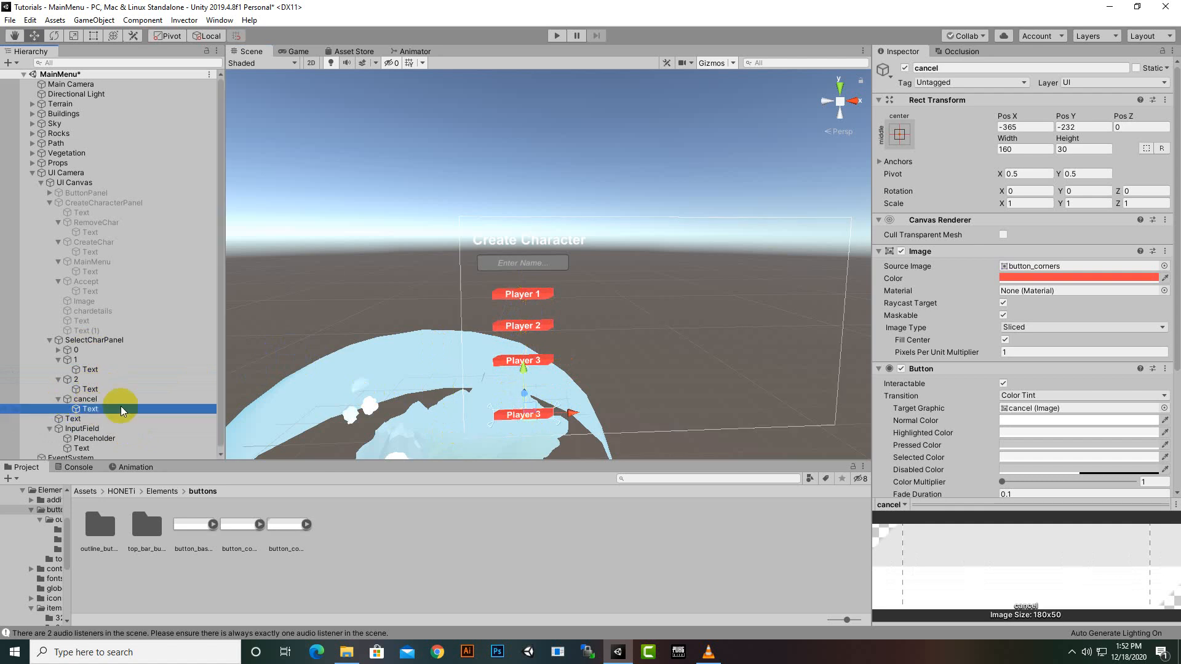
{"action": "left_click", "coordinate": [930, 284]}
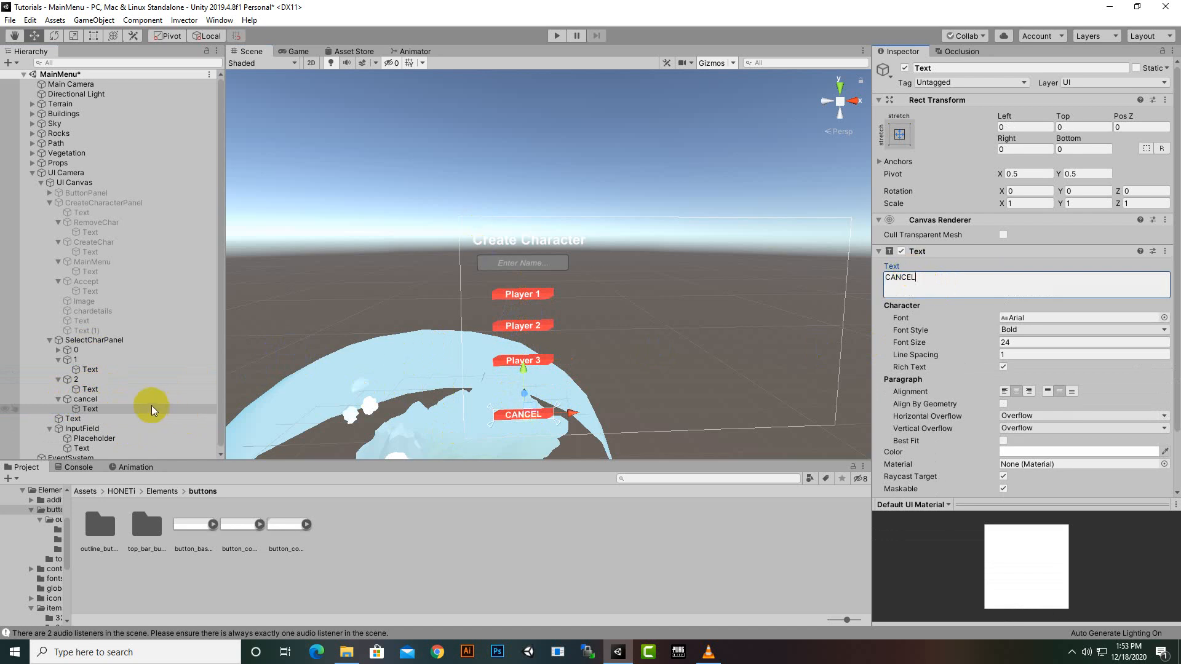
Duplicate the cancel button, move the copy across the canvas to about X 384, and rename it accept.
{"action": "left_click", "coordinate": [120, 390]}
{"action": "left_click", "coordinate": [119, 400]}
{"action": "key", "text": "ctrl+d"}
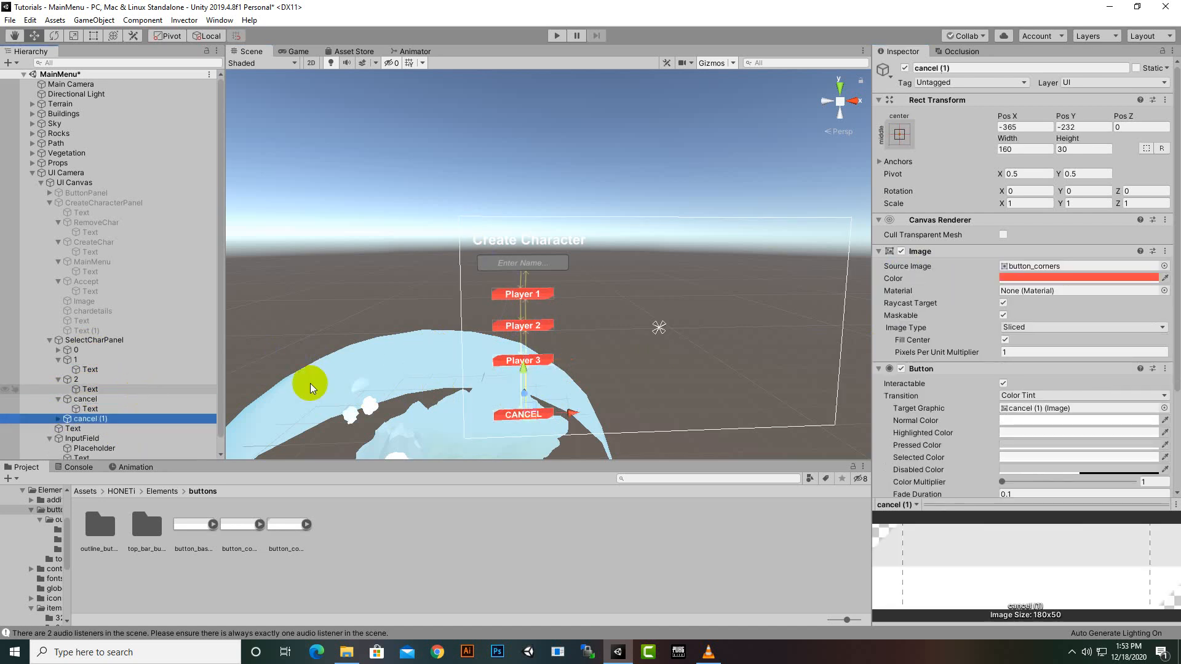
{"action": "left_click_drag", "start_coordinate": [575, 419], "coordinate": [849, 430]}
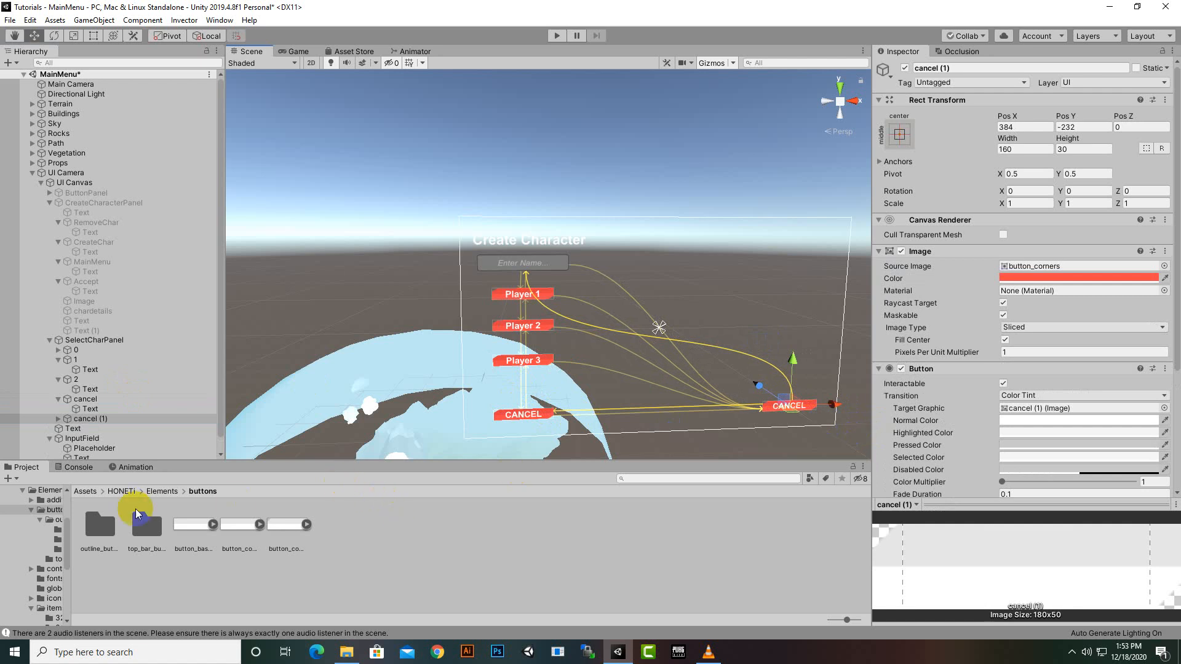
{"action": "right_click", "coordinate": [90, 419]}
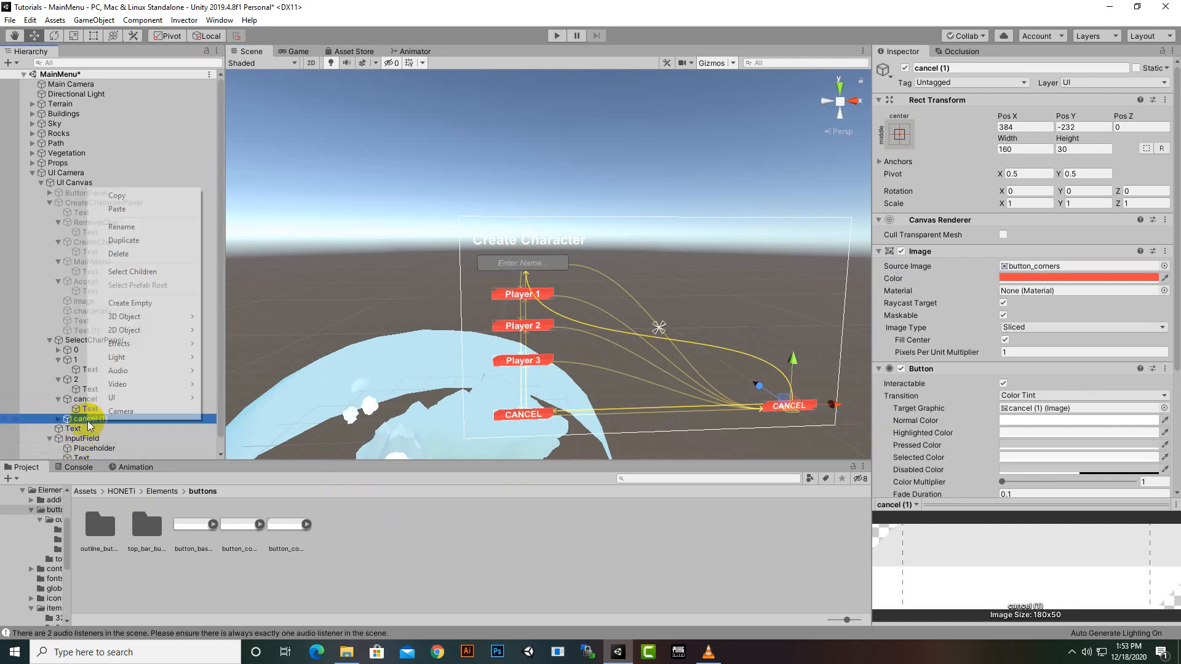
{"action": "left_click", "coordinate": [136, 228]}
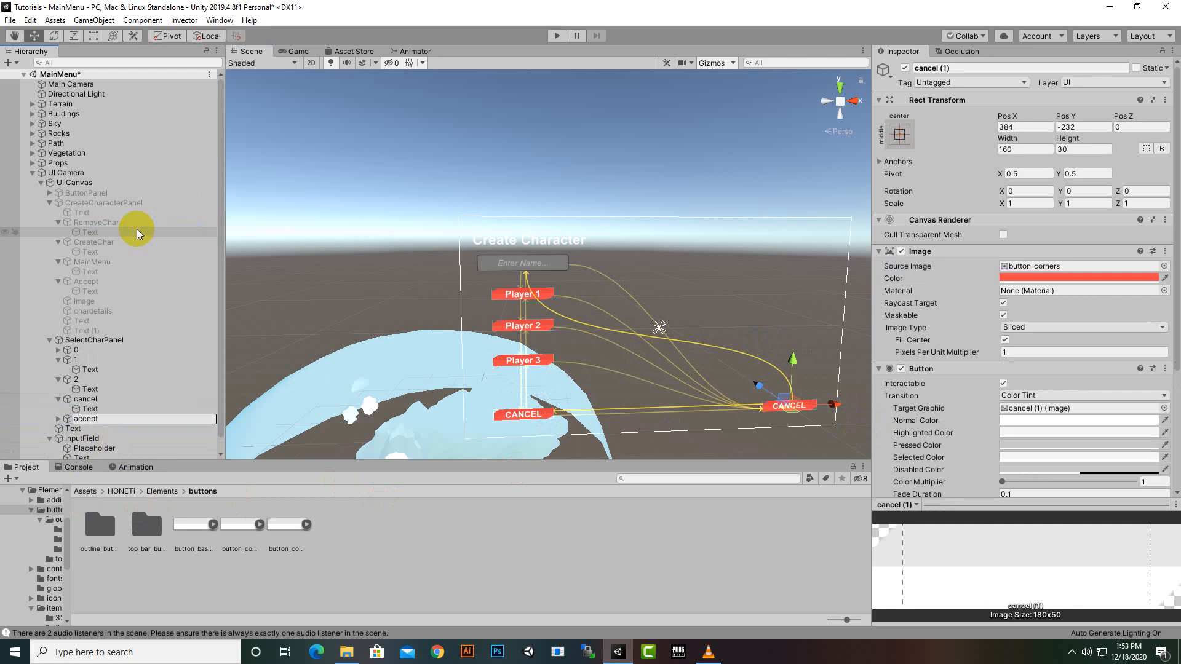
{"action": "type", "text": "accept"}
{"action": "key", "text": "Return"}
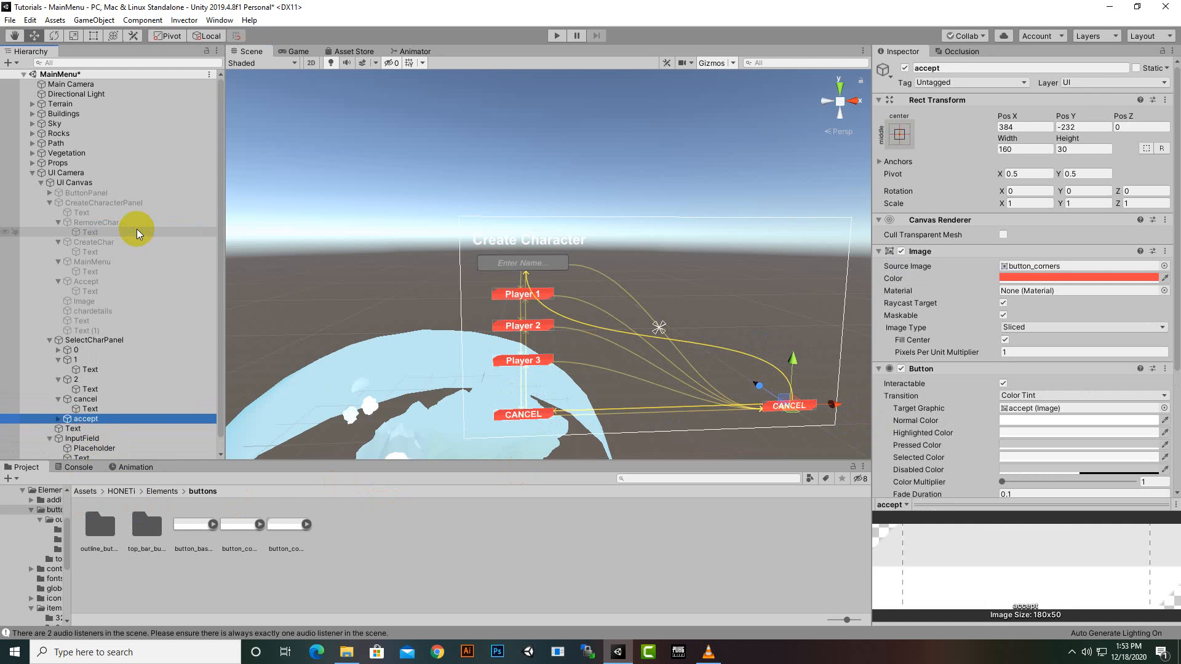
Set the label of the accept button to "ACCEPT".
{"action": "left_click", "coordinate": [58, 418]}
{"action": "left_click", "coordinate": [90, 428]}
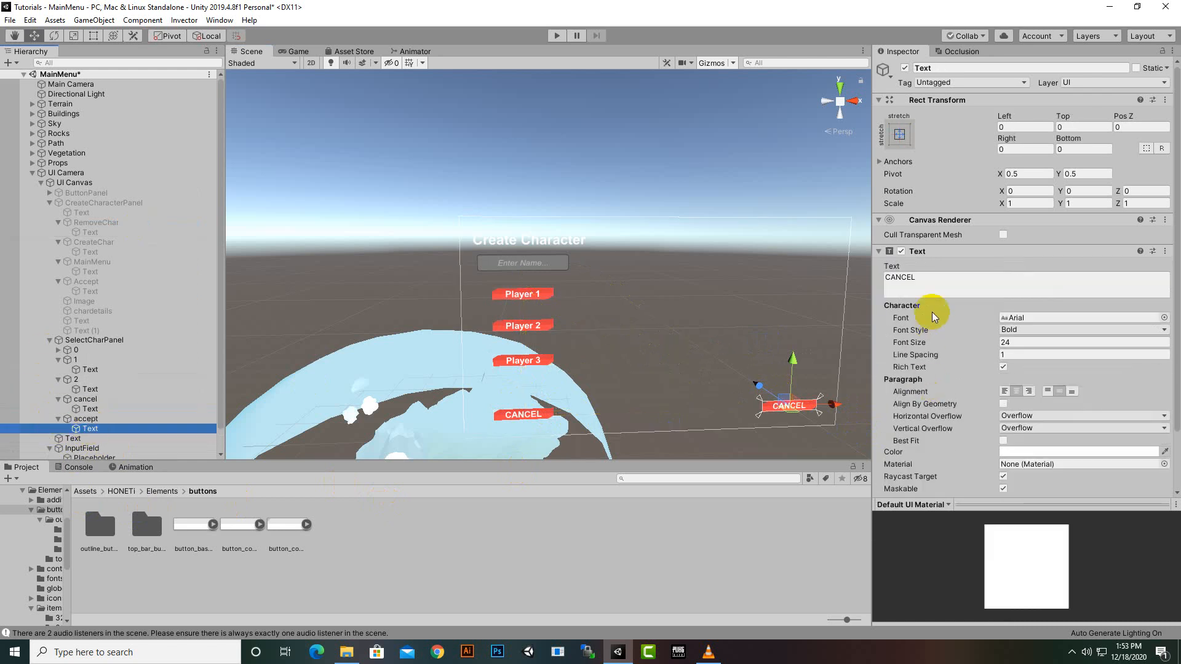
{"action": "left_click", "coordinate": [930, 295]}
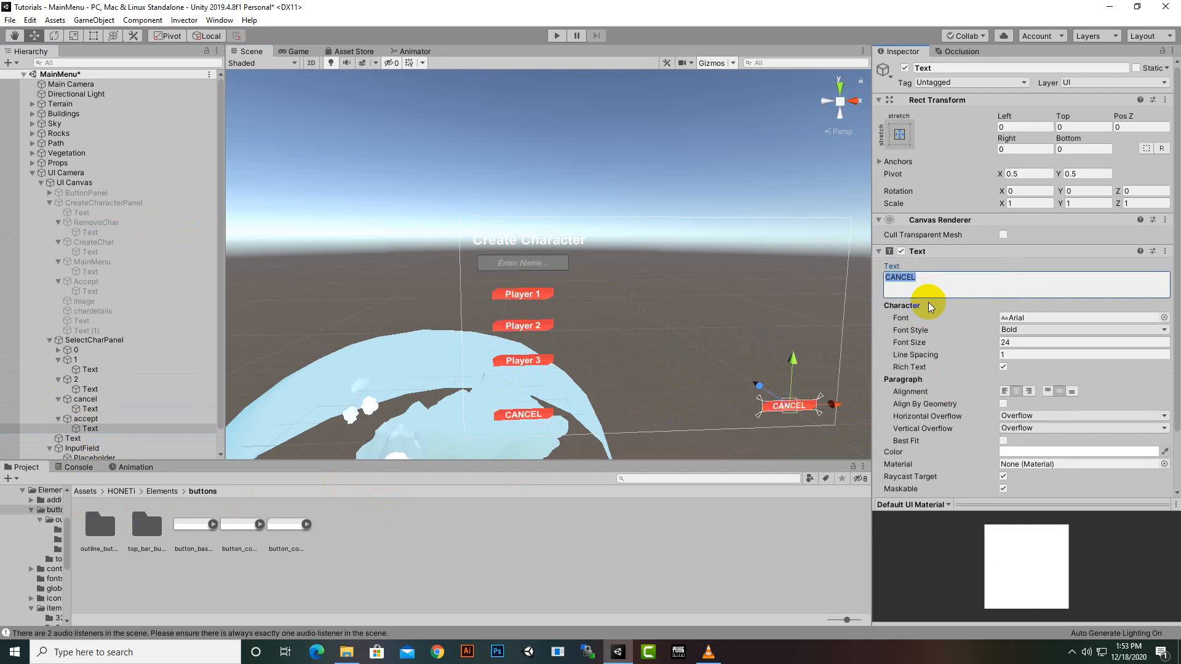
{"action": "type", "text": "A"}
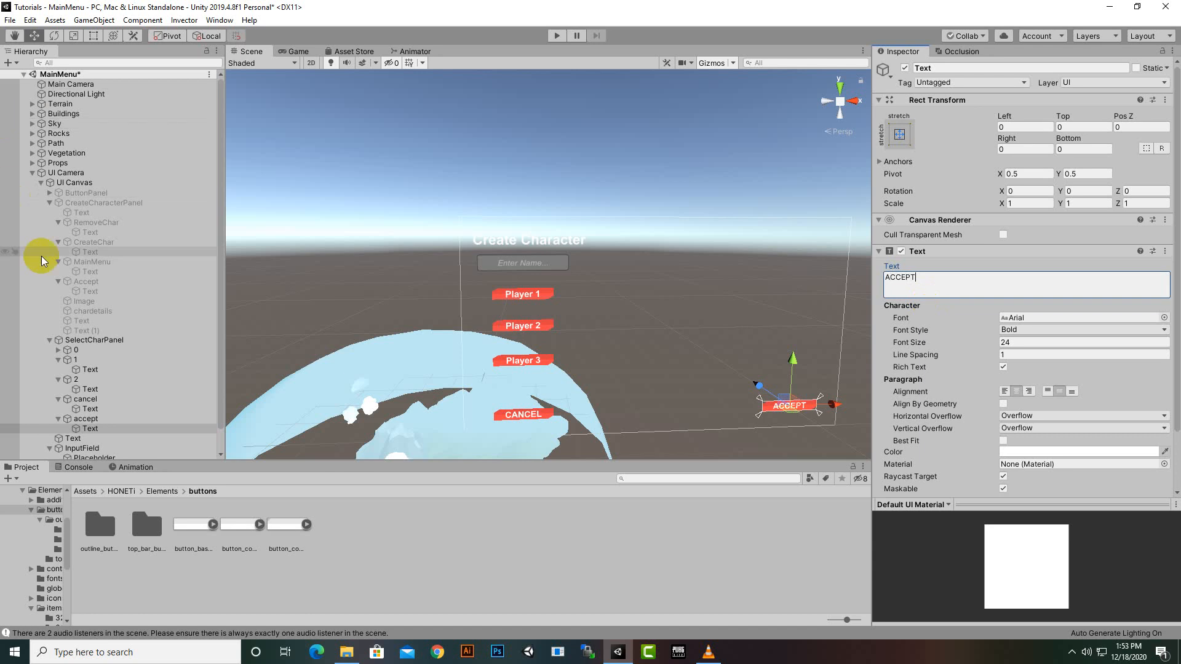
Make the Create Character title Text and the InputField children of SelectCharPanel.
{"action": "left_click", "coordinate": [102, 339]}
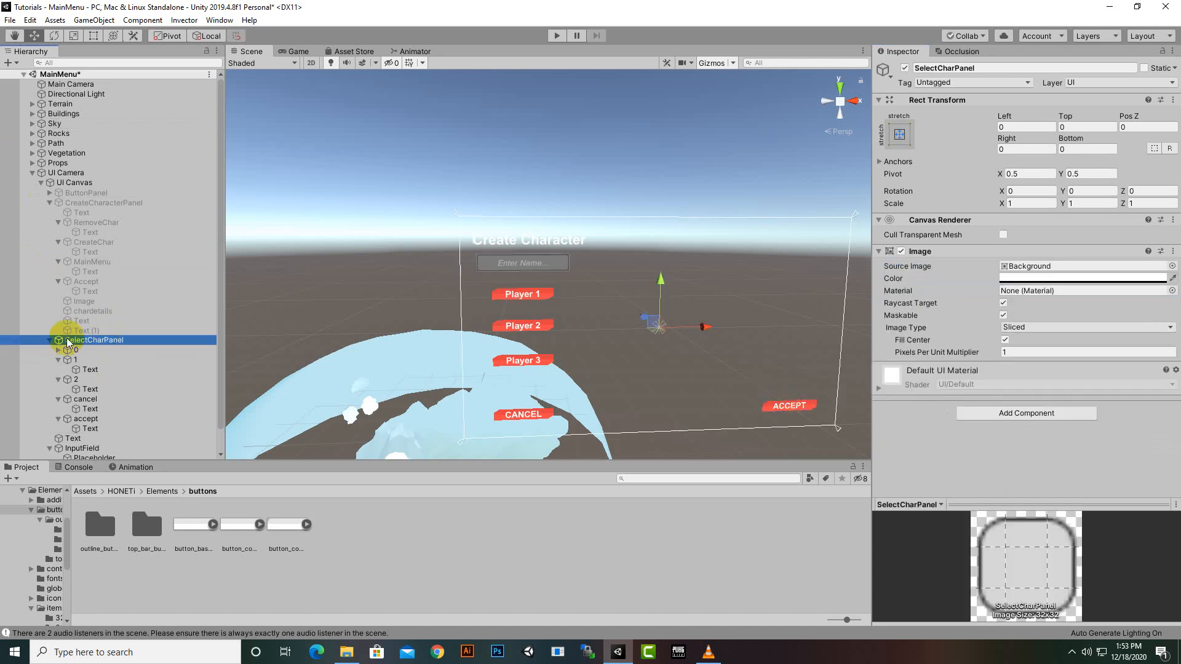
{"action": "left_click", "coordinate": [50, 340]}
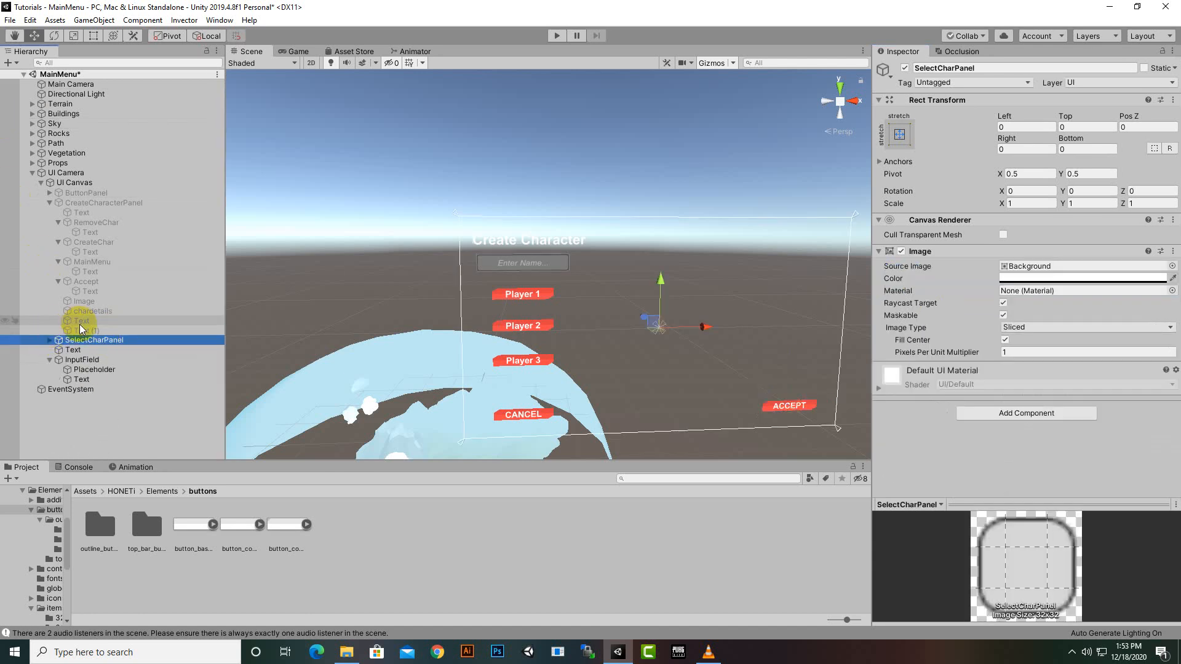
{"action": "left_click", "coordinate": [58, 351]}
{"action": "left_click", "coordinate": [72, 359], "text": "ctrl"}
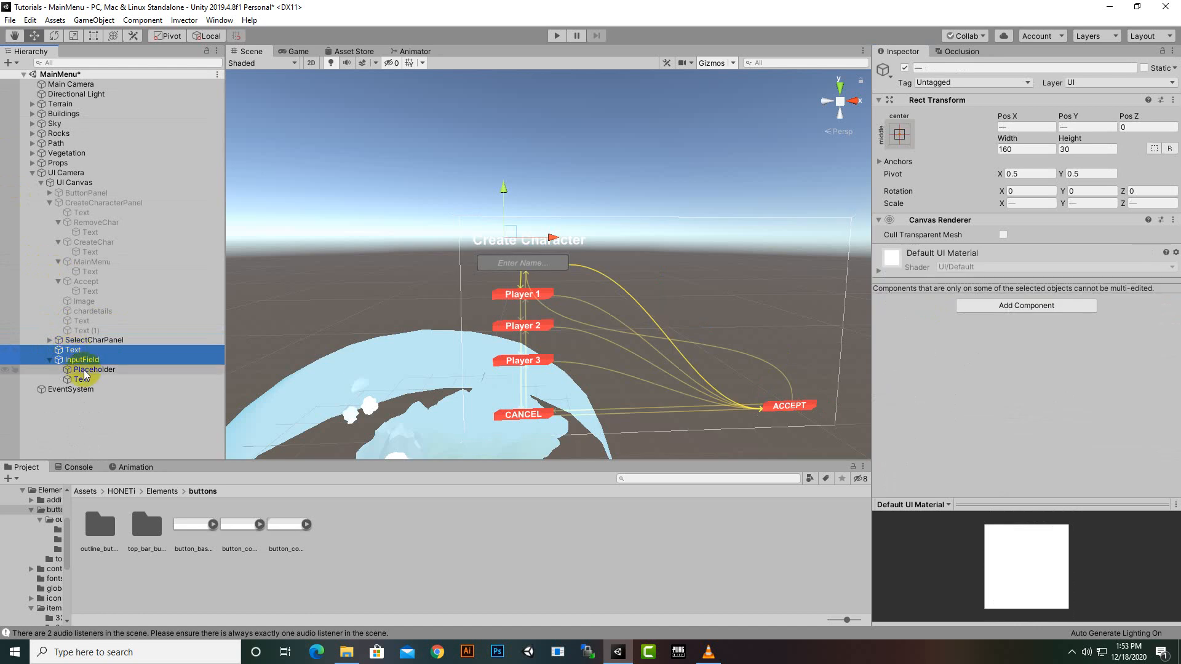
{"action": "left_click", "coordinate": [50, 360]}
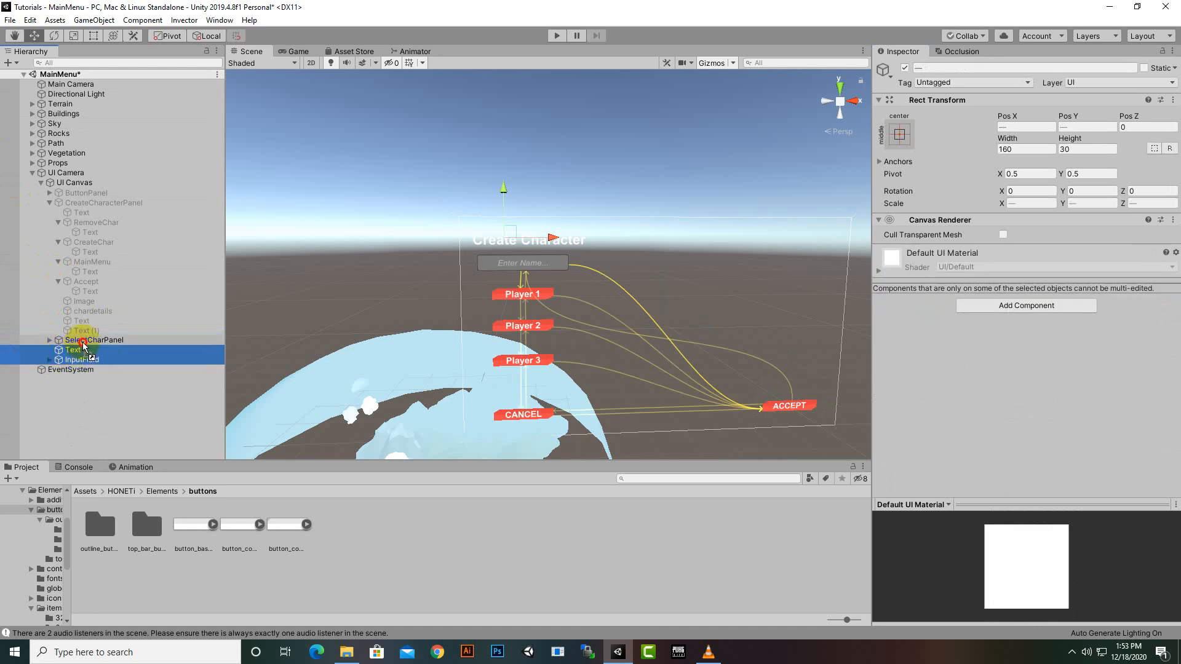
{"action": "left_click", "coordinate": [49, 340]}
{"action": "left_click", "coordinate": [49, 340]}
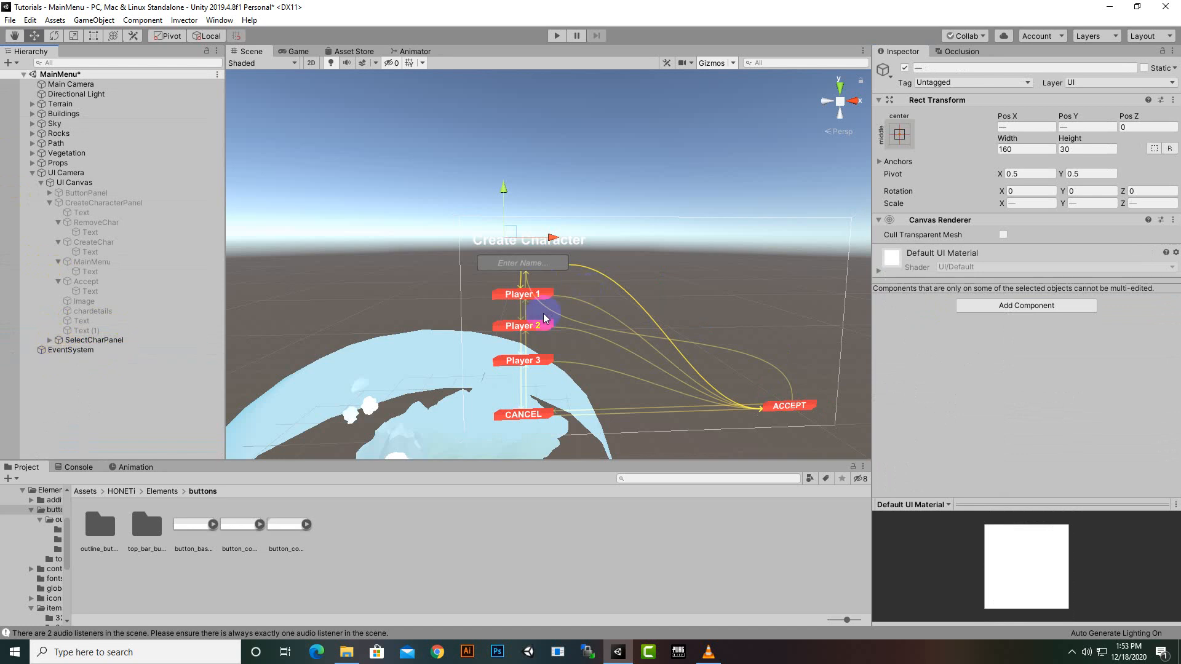
Deactivate SelectCharPanel, activate ButtonPanel, and collapse CreateCharacterPanel in the hierarchy.
{"action": "left_click", "coordinate": [151, 341]}
{"action": "left_click", "coordinate": [905, 68]}
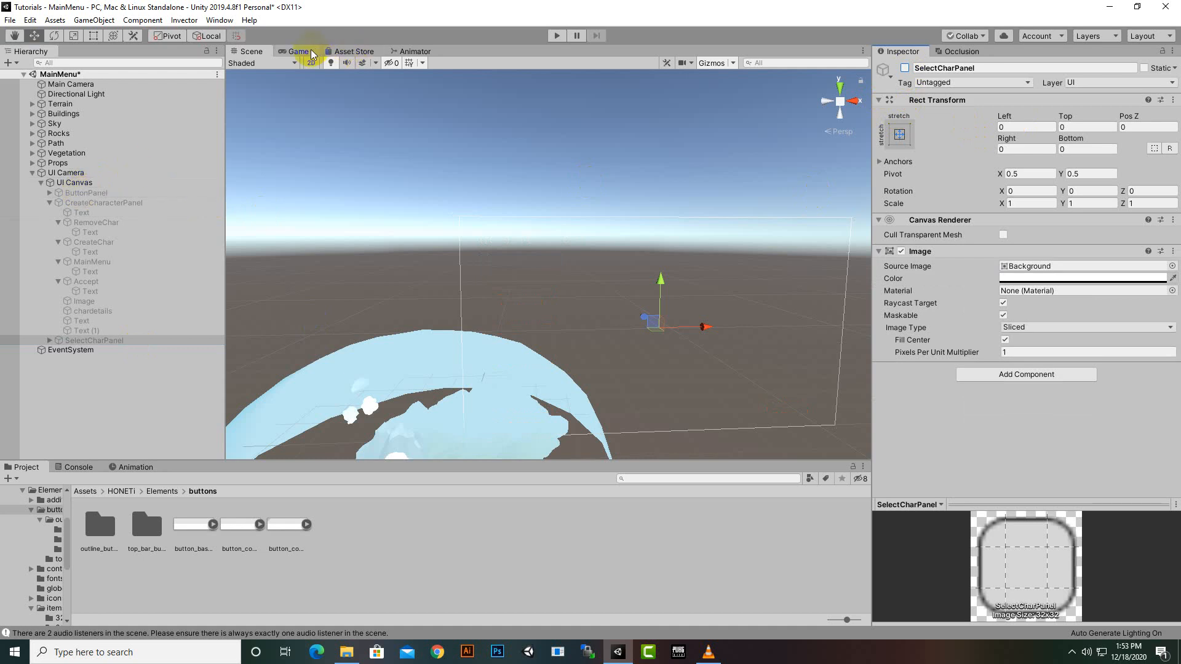
{"action": "left_click", "coordinate": [86, 193]}
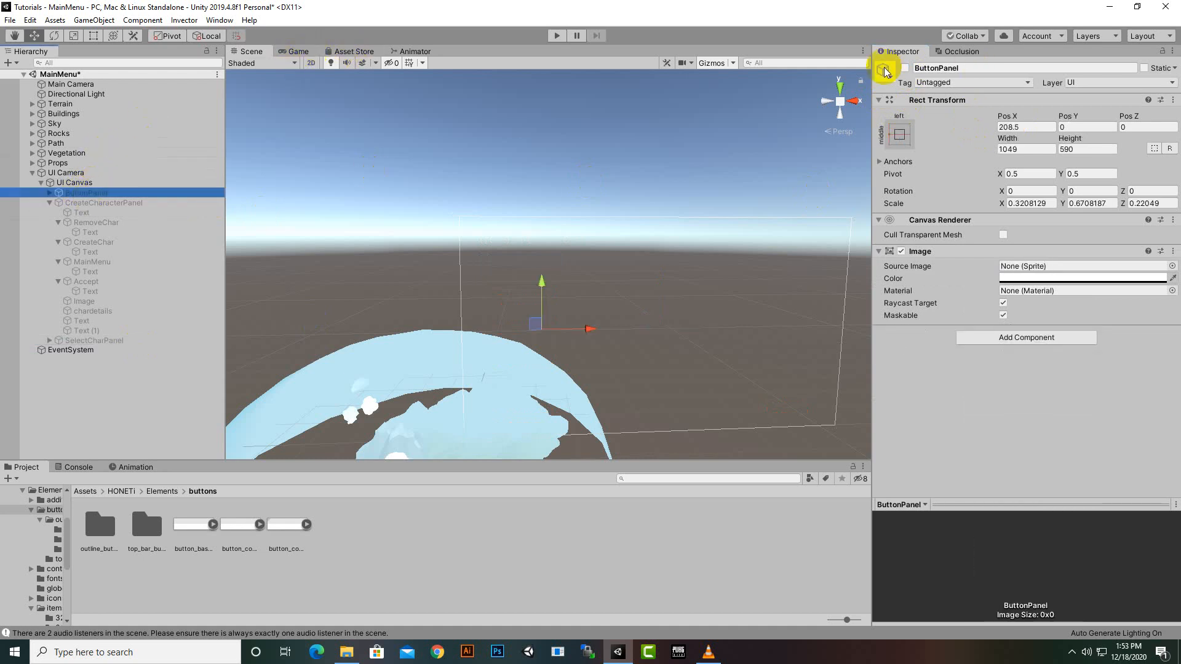
{"action": "left_click", "coordinate": [904, 69]}
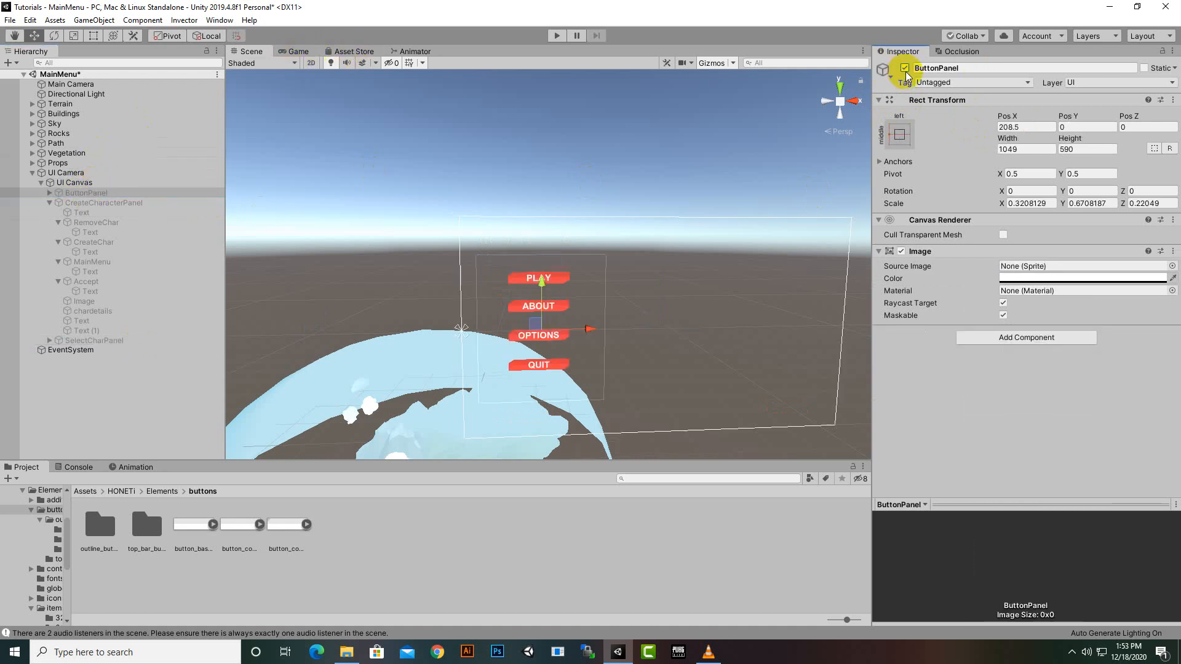
{"action": "left_click", "coordinate": [49, 203]}
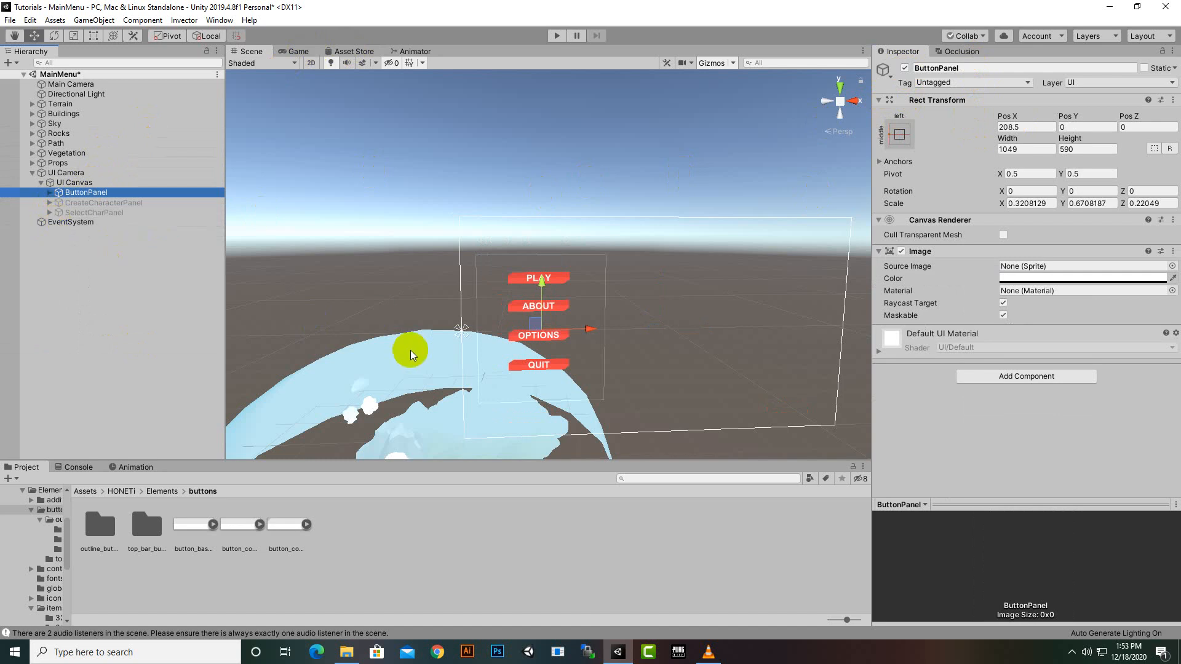